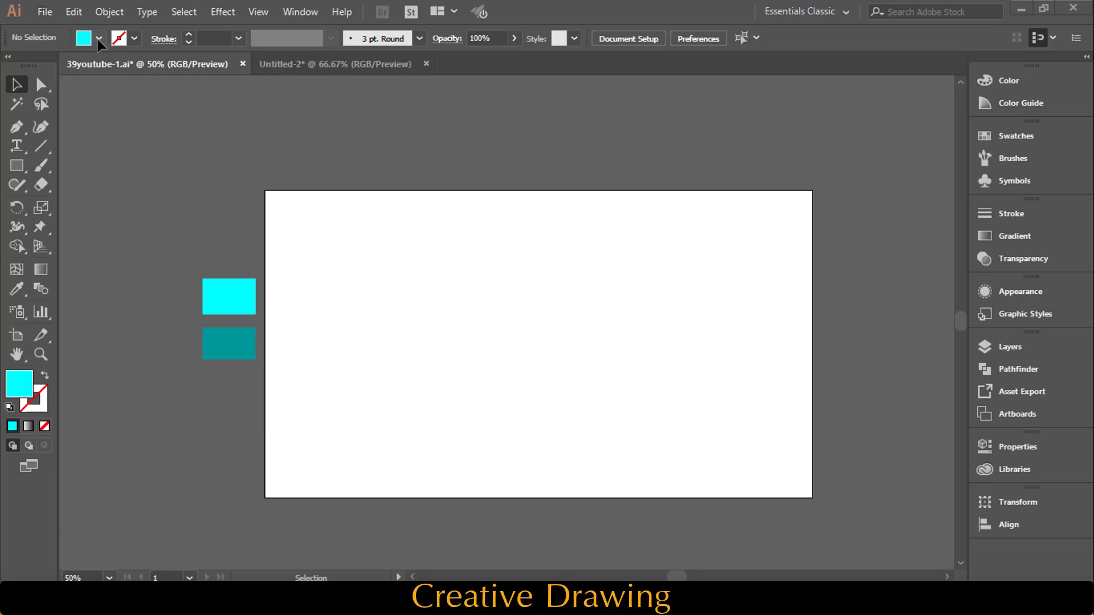
# - Sample the darker teal rectangle's colour and swap it to the stroke, leaving no fill
pyautogui.click(99, 39)
pyautogui.click(45, 65)
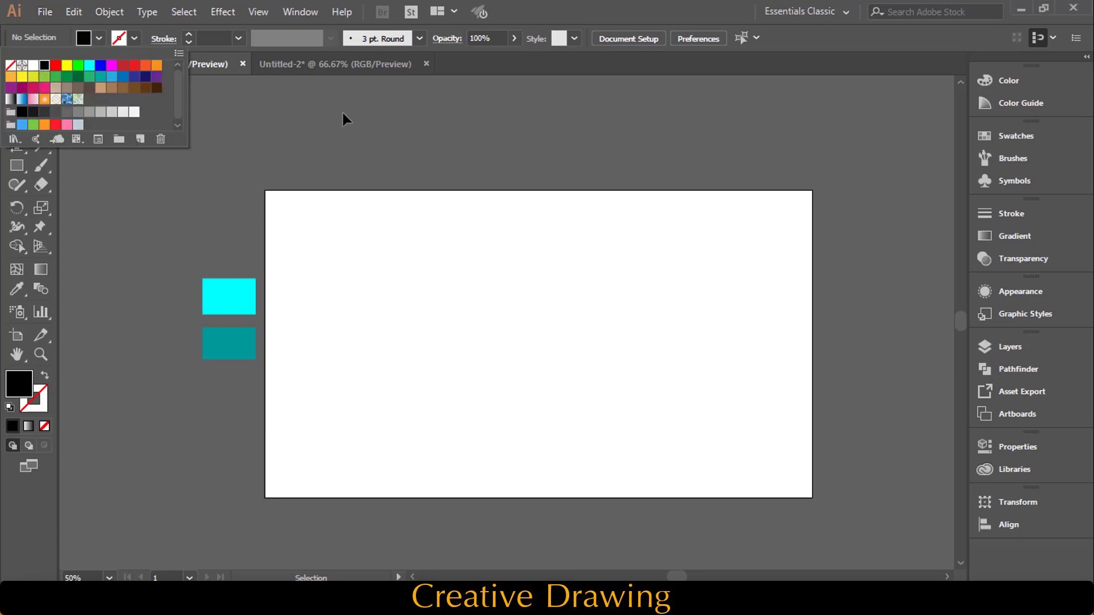
pyautogui.click(344, 109)
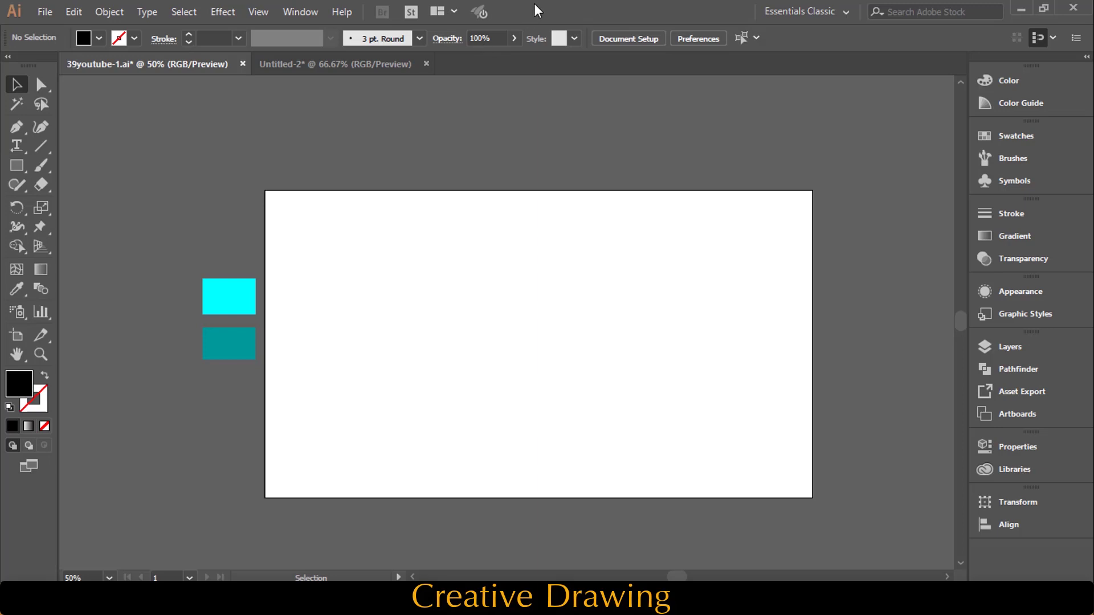
pyautogui.click(224, 348)
pyautogui.click(224, 213)
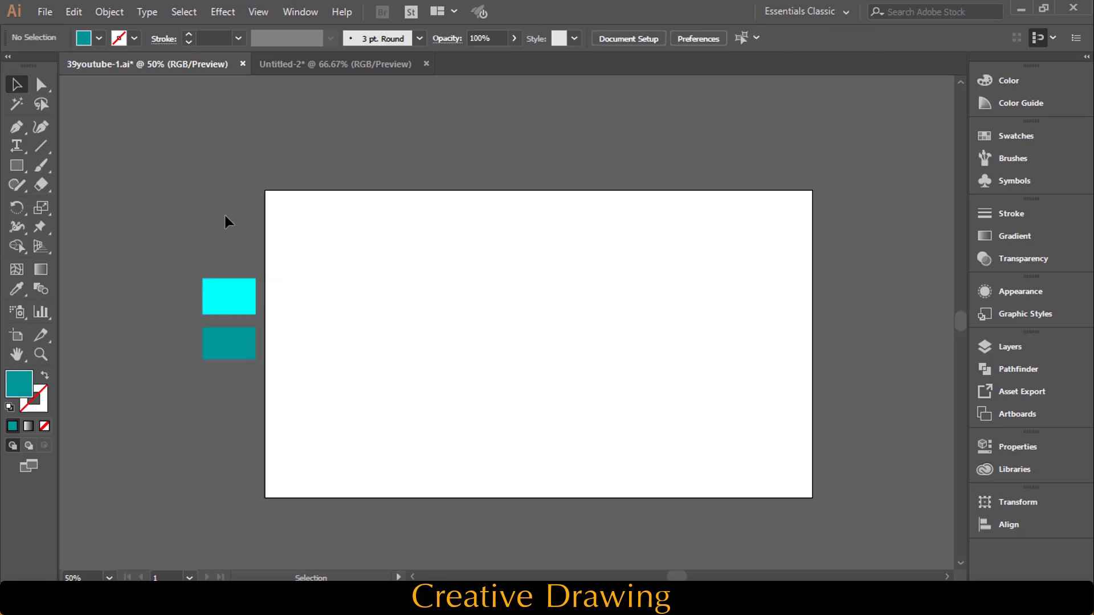
pyautogui.click(44, 376)
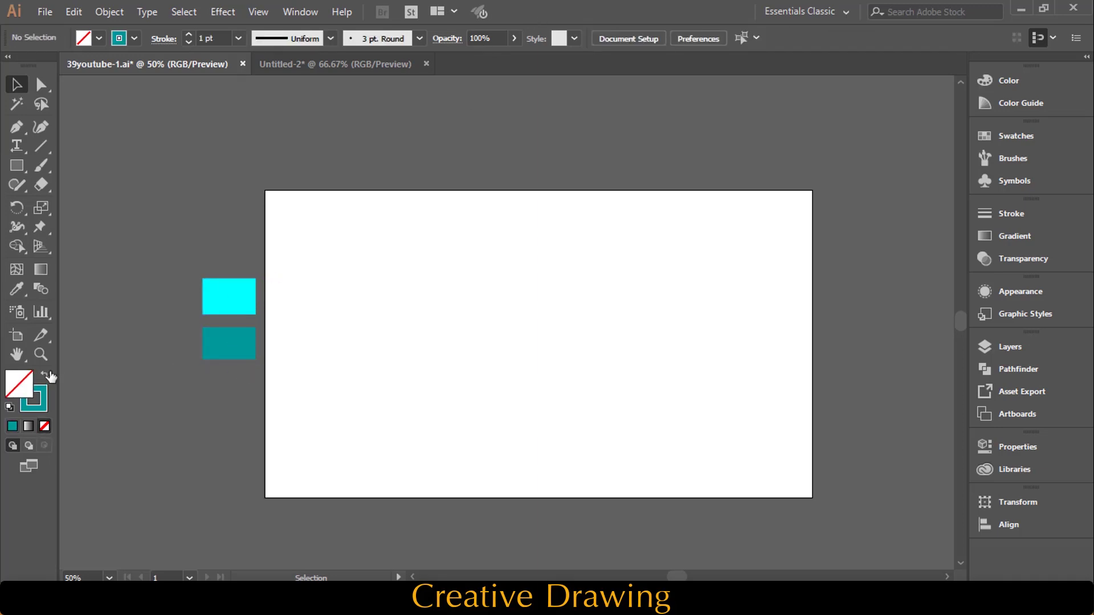
# - Place the fish JPG photo onto the artboard
pyautogui.click(45, 12)
pyautogui.click(84, 271)
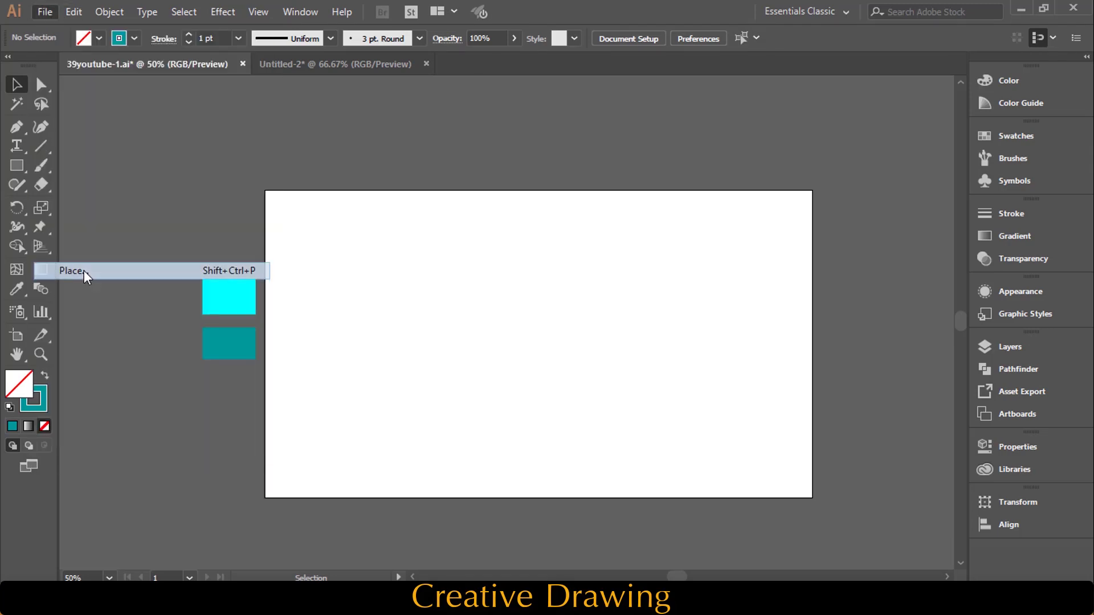
pyautogui.scroll(-5, 377, 285)
pyautogui.click(411, 204)
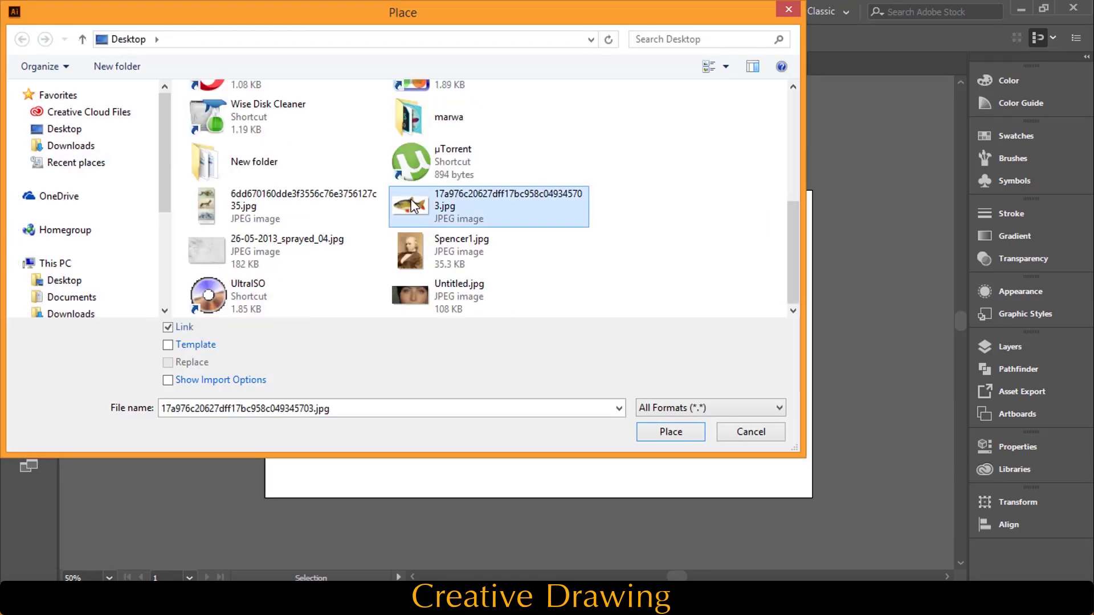
pyautogui.click(670, 433)
pyautogui.click(281, 200)
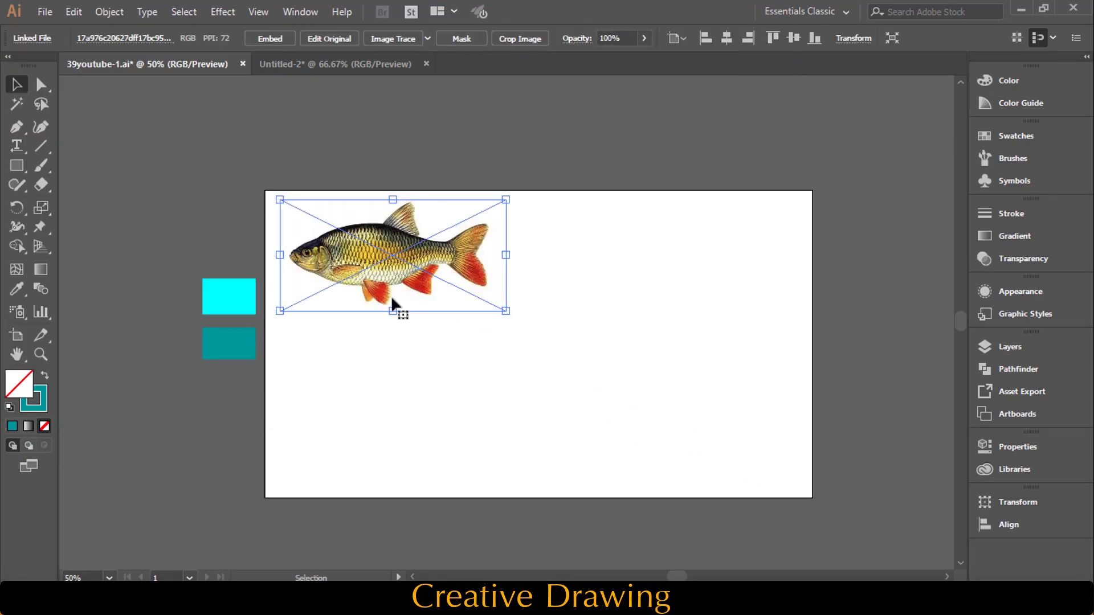
# - Enlarge the fish photo proportionally and centre it horizontally and vertically on the artboard
pyautogui.moveTo(528, 331); pyautogui.dragTo(763, 447)
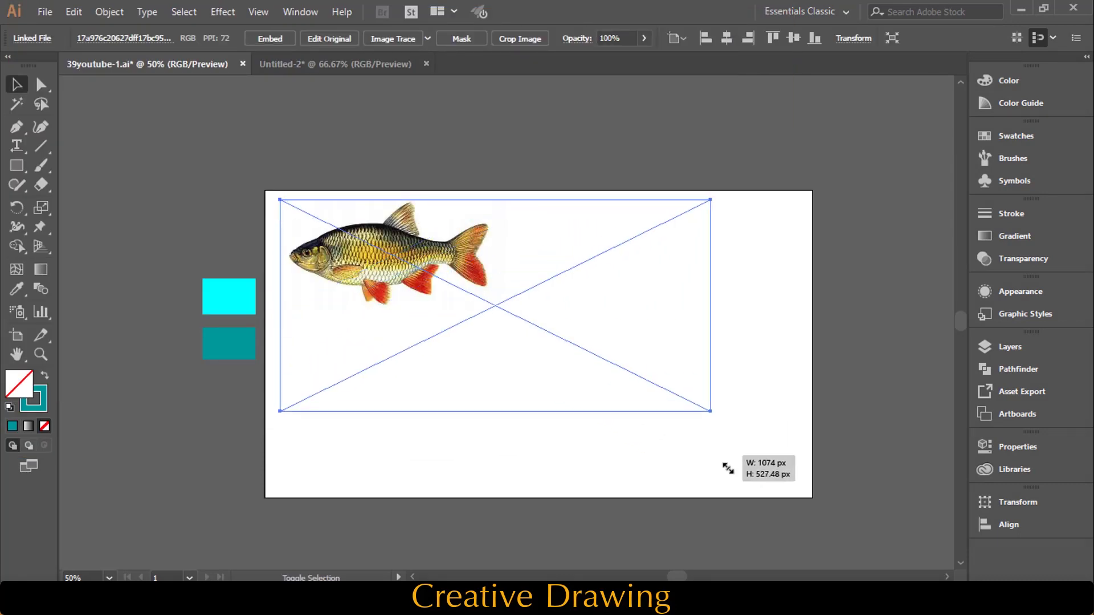
pyautogui.click(728, 40)
pyautogui.click(791, 39)
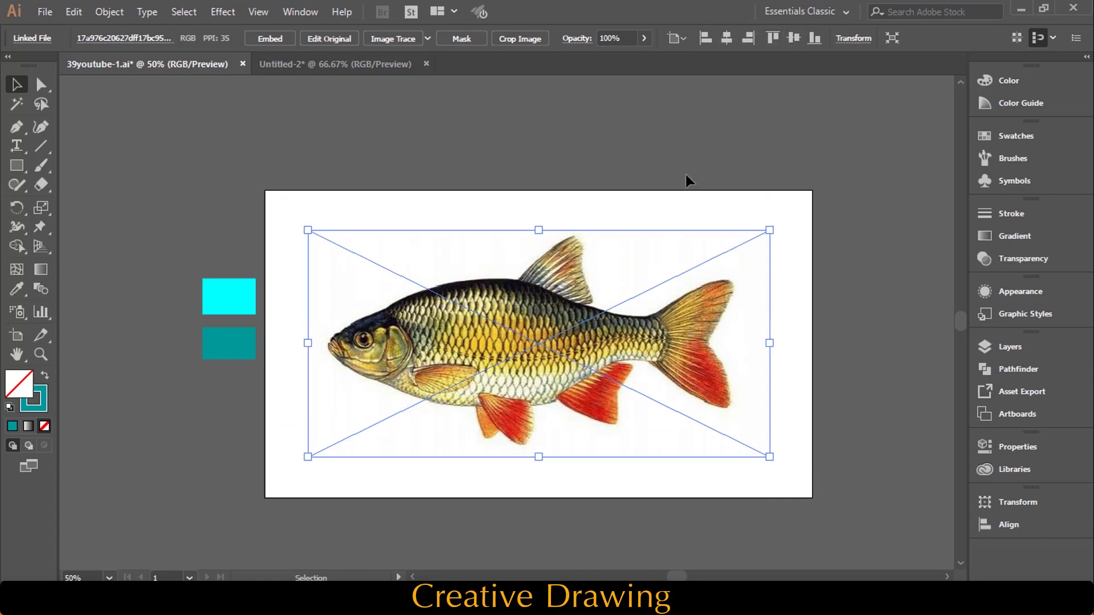
pyautogui.click(688, 181)
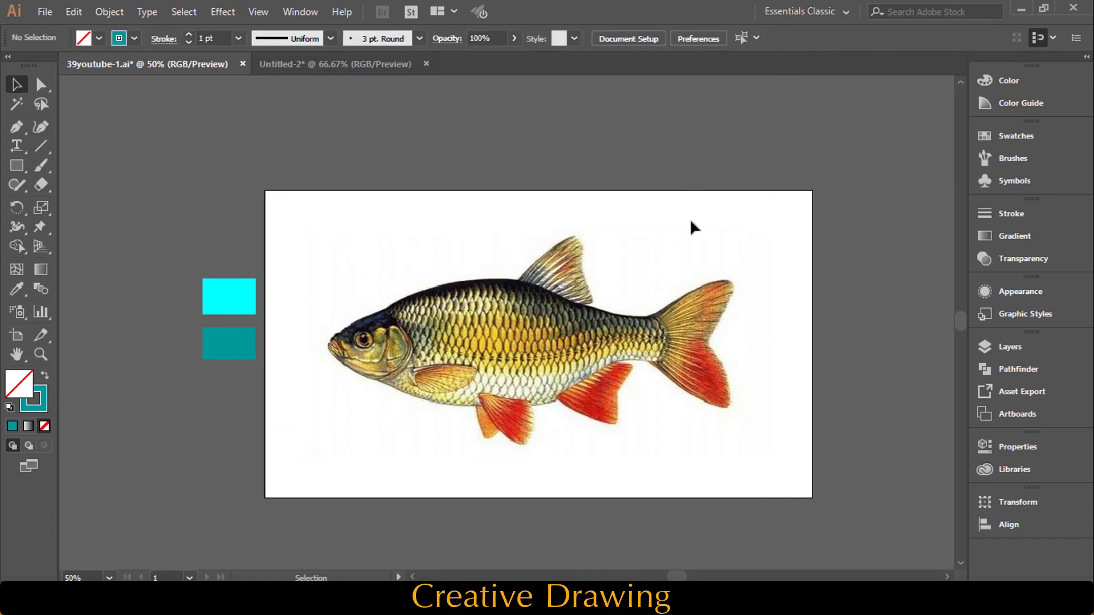
# - Make Layer 1, holding the fish photo, a template layer
pyautogui.click(1030, 351)
pyautogui.doubleClick(862, 364)
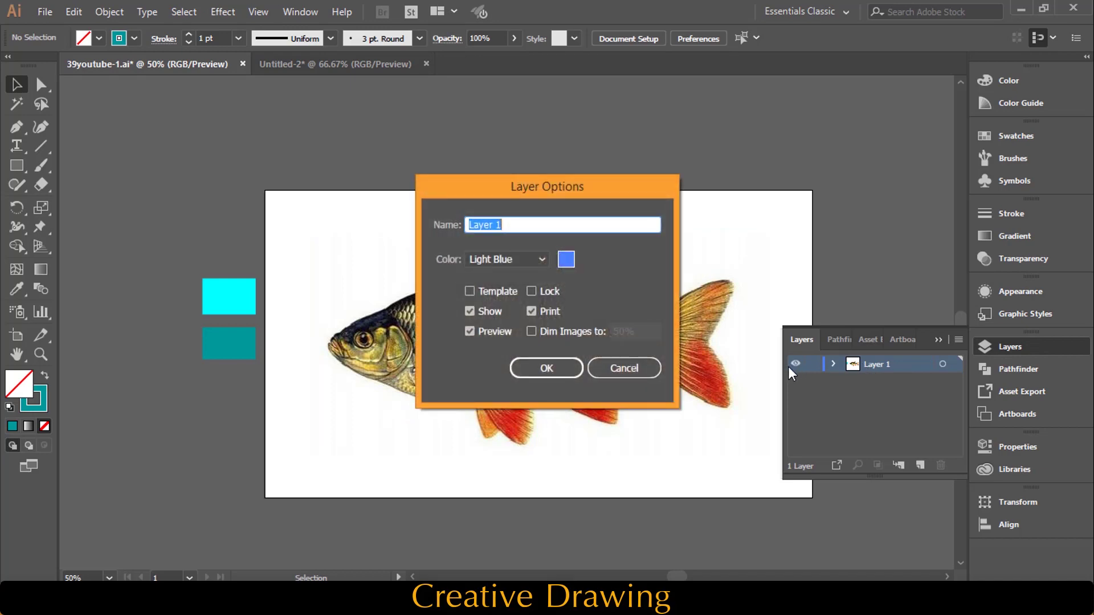
pyautogui.click(469, 290)
pyautogui.click(548, 368)
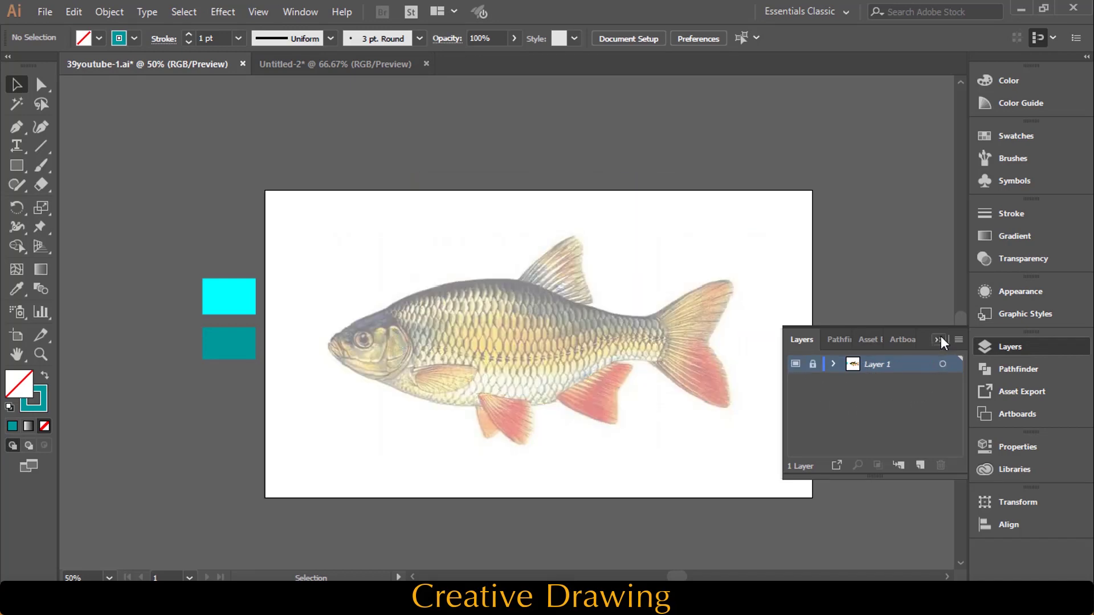
# - Add a new empty layer above the Layer 1 template
pyautogui.click(939, 340)
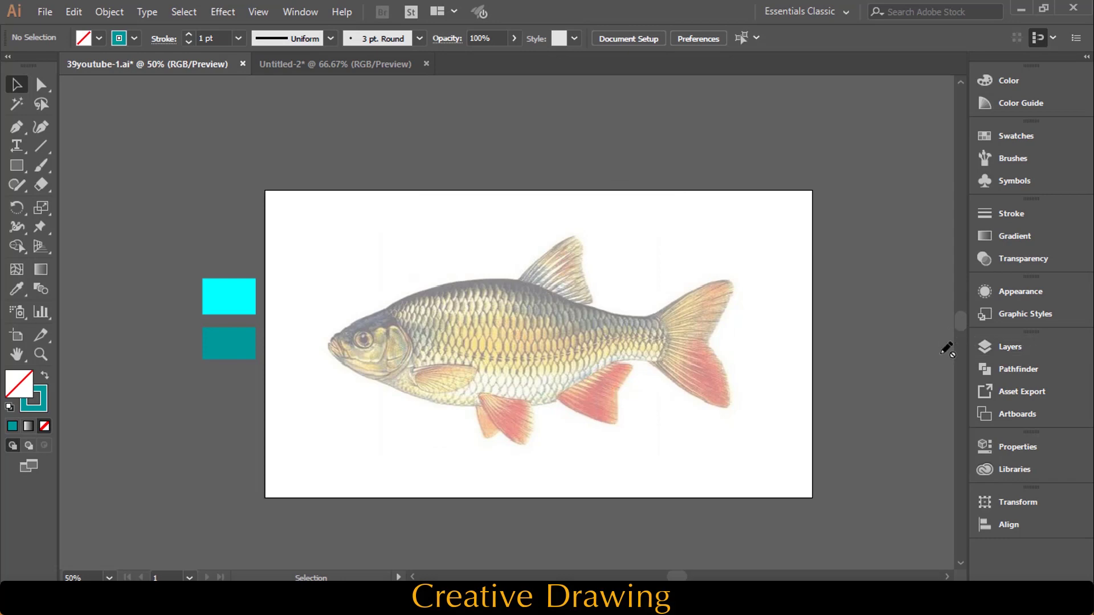
pyautogui.click(992, 346)
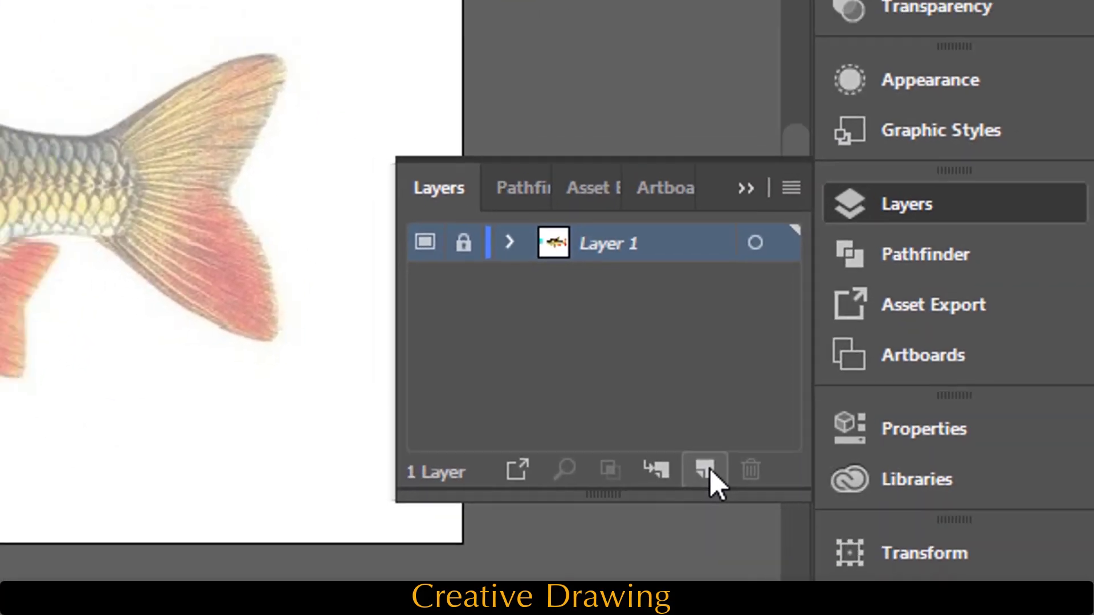
pyautogui.click(811, 468)
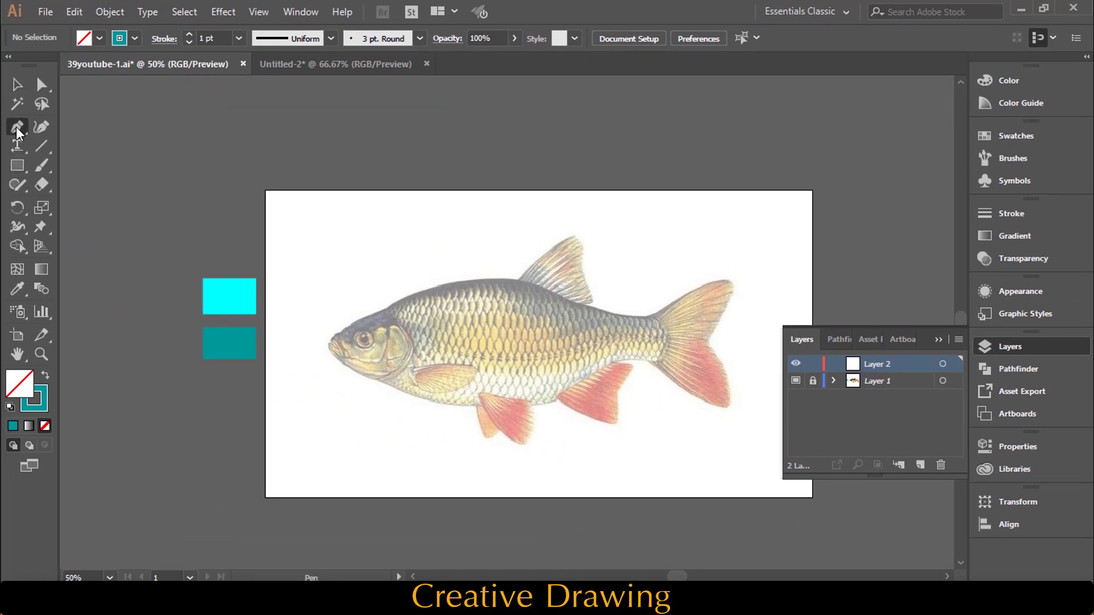
# - Start the pen outline at the fish's mouth and curve it over the snout and head
pyautogui.scroll(3, 403, 290)
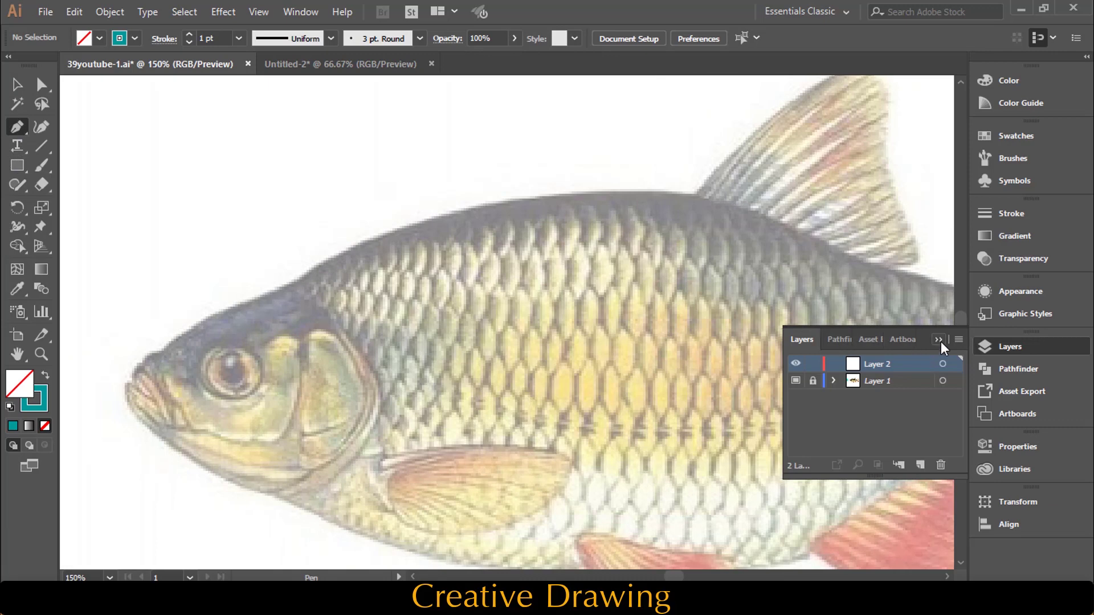
pyautogui.click(938, 340)
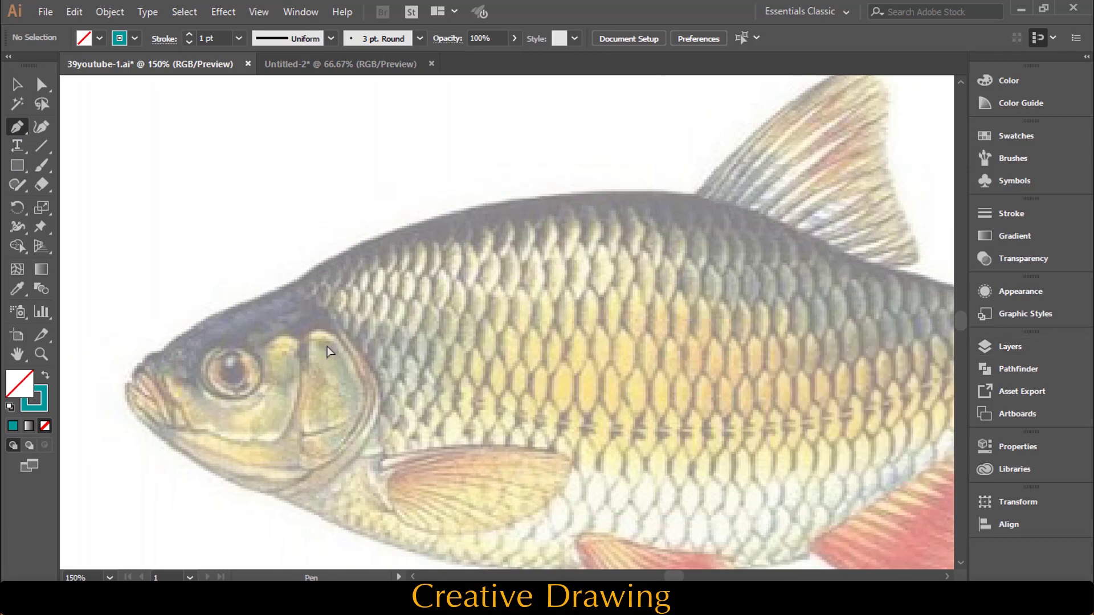
pyautogui.hscroll(-5, 255, 340)
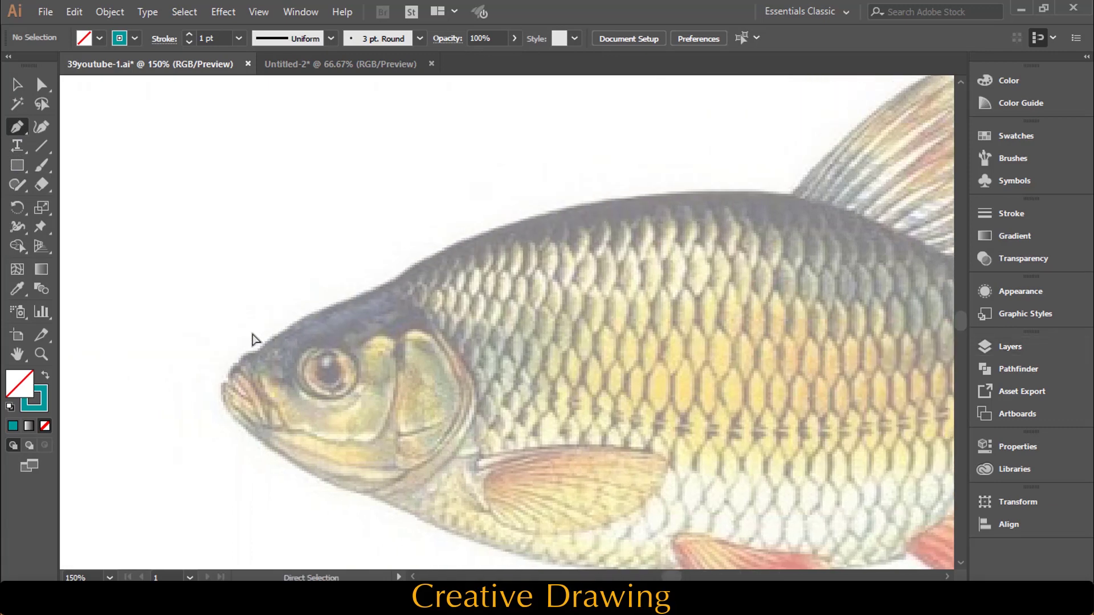
pyautogui.click(229, 379)
pyautogui.hotkey('ctrl', '+')
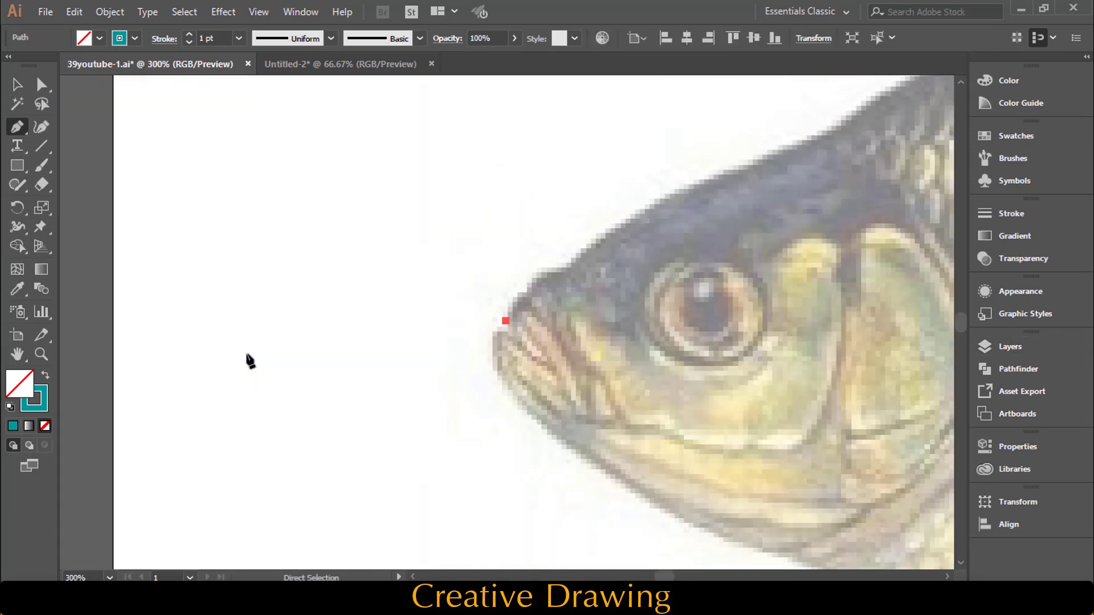
pyautogui.moveTo(556, 272); pyautogui.dragTo(557, 271)
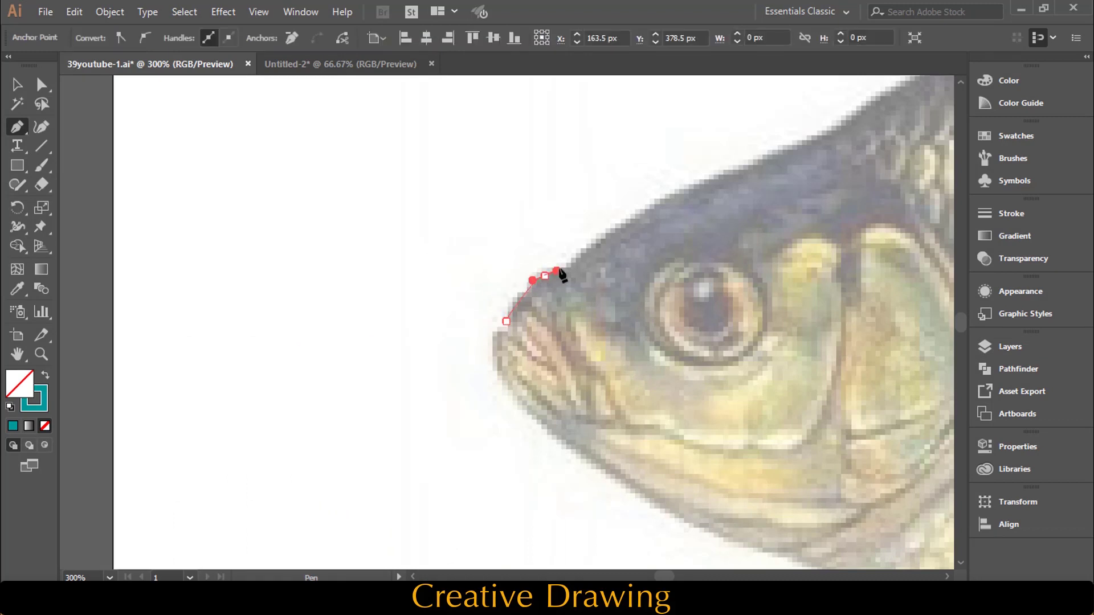
pyautogui.moveTo(599, 237); pyautogui.dragTo(604, 231)
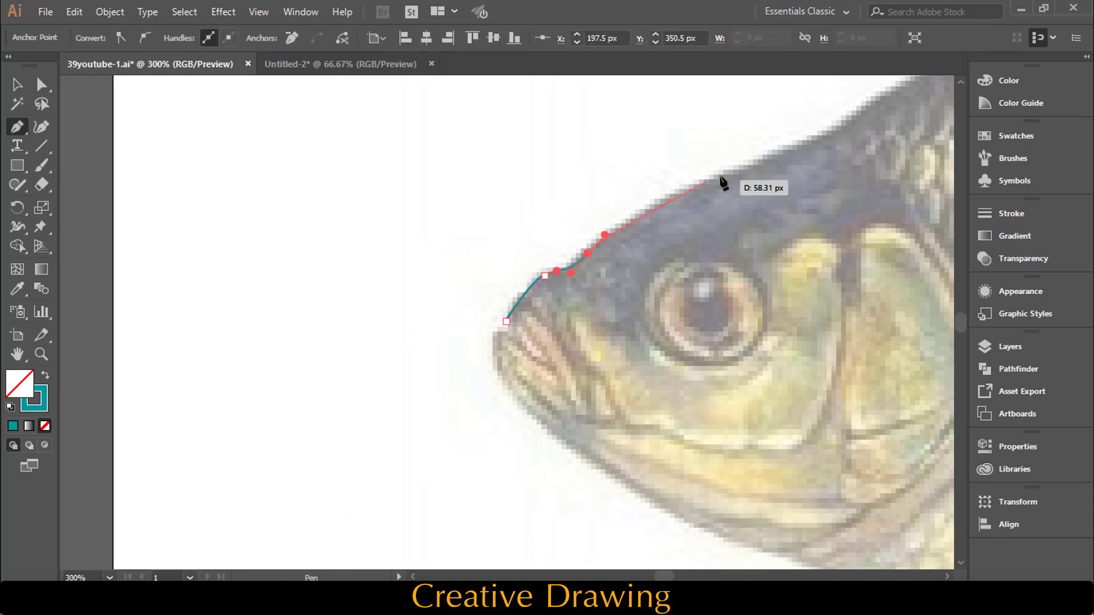
pyautogui.moveTo(779, 150); pyautogui.dragTo(780, 150)
# - Continue the curved outline along the back to the dorsal fin's base
pyautogui.press('space')
pyautogui.moveTo(893, 144); pyautogui.dragTo(313, 308)
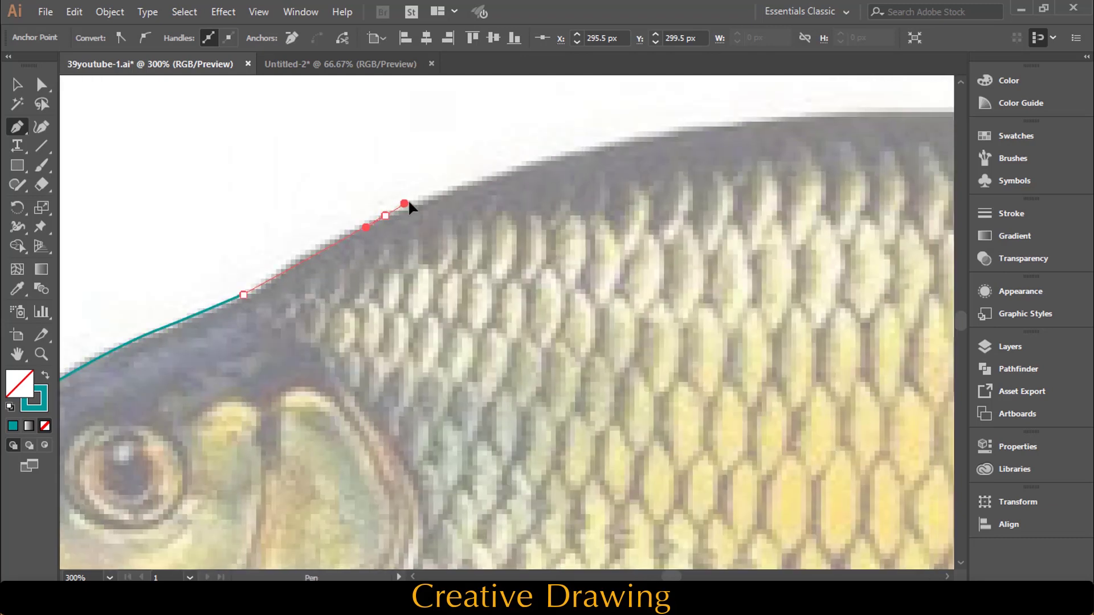
pyautogui.moveTo(408, 205); pyautogui.dragTo(420, 196)
pyautogui.moveTo(644, 140); pyautogui.dragTo(771, 112)
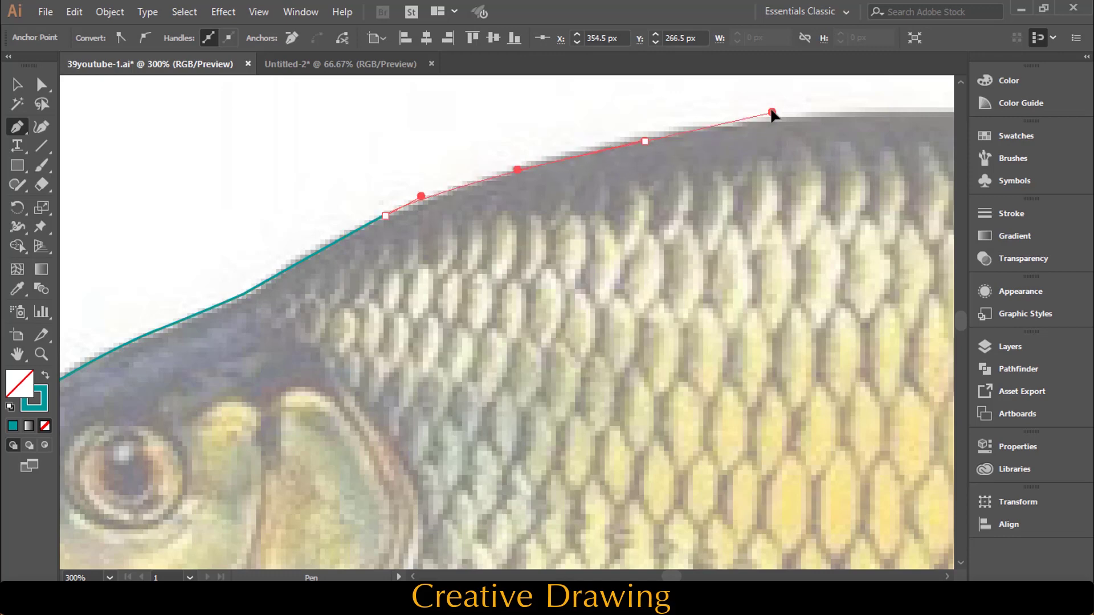
pyautogui.press('space')
pyautogui.moveTo(908, 146)
pyautogui.mouseDown()
pyautogui.moveTo(471, 222)
pyautogui.moveTo(582, 213)
pyautogui.mouseUp()
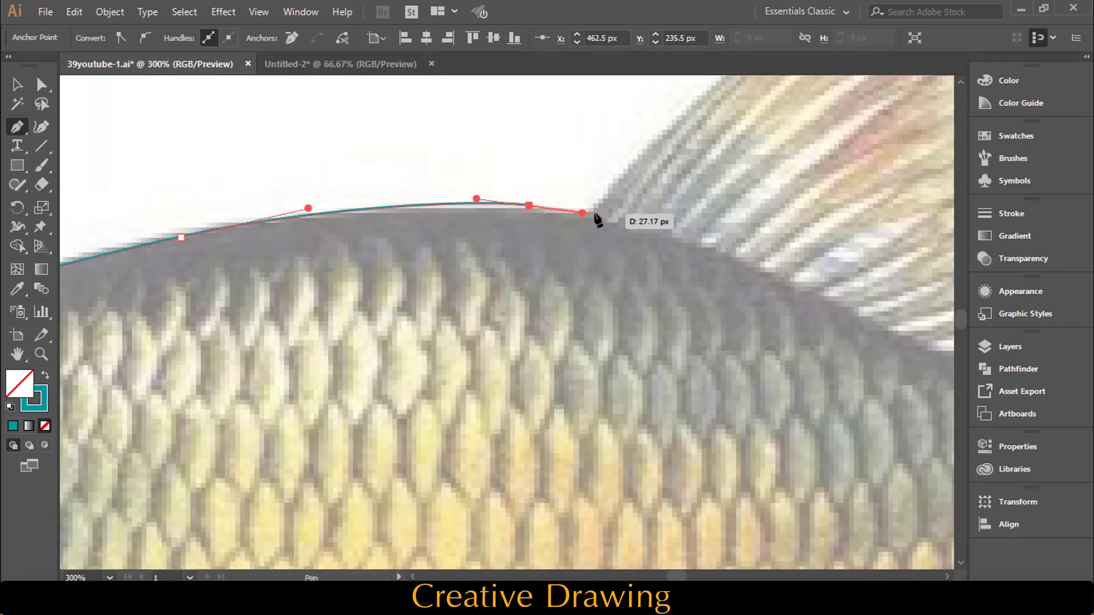
pyautogui.click(595, 214)
# - Trace up to the dorsal fin tip and down its rear edge to the back
pyautogui.scroll(3, 691, 178)
pyautogui.scroll(-1, 705, 196)
pyautogui.press('space')
pyautogui.moveTo(756, 171)
pyautogui.mouseDown()
pyautogui.moveTo(430, 292)
pyautogui.moveTo(445, 255)
pyautogui.mouseUp()
pyautogui.click(616, 154)
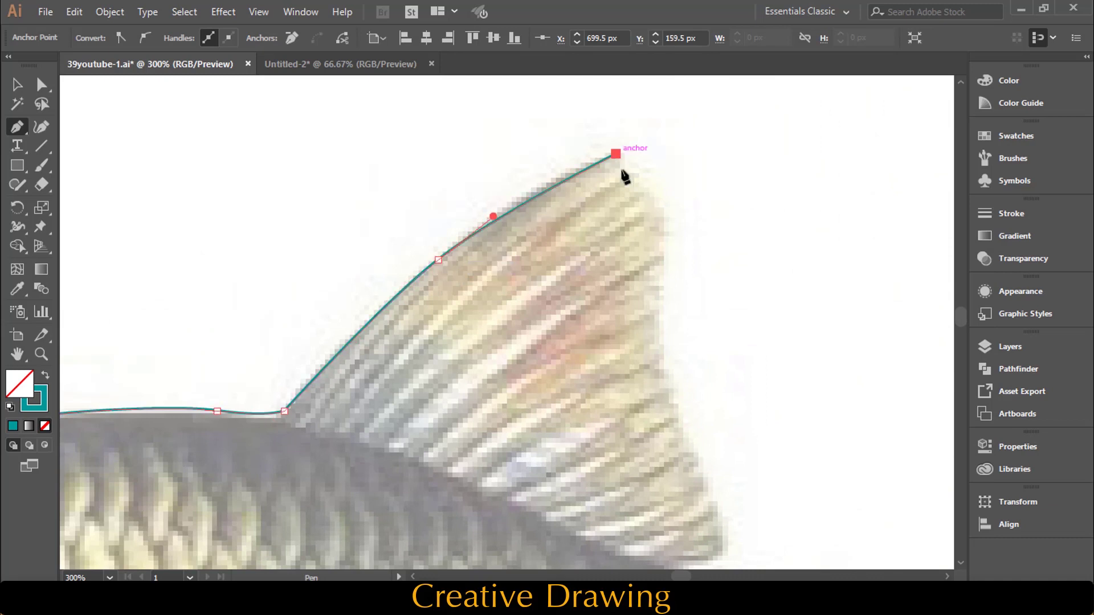
pyautogui.moveTo(648, 201); pyautogui.dragTo(663, 212)
pyautogui.moveTo(663, 284); pyautogui.dragTo(650, 328)
pyautogui.moveTo(666, 389); pyautogui.dragTo(676, 439)
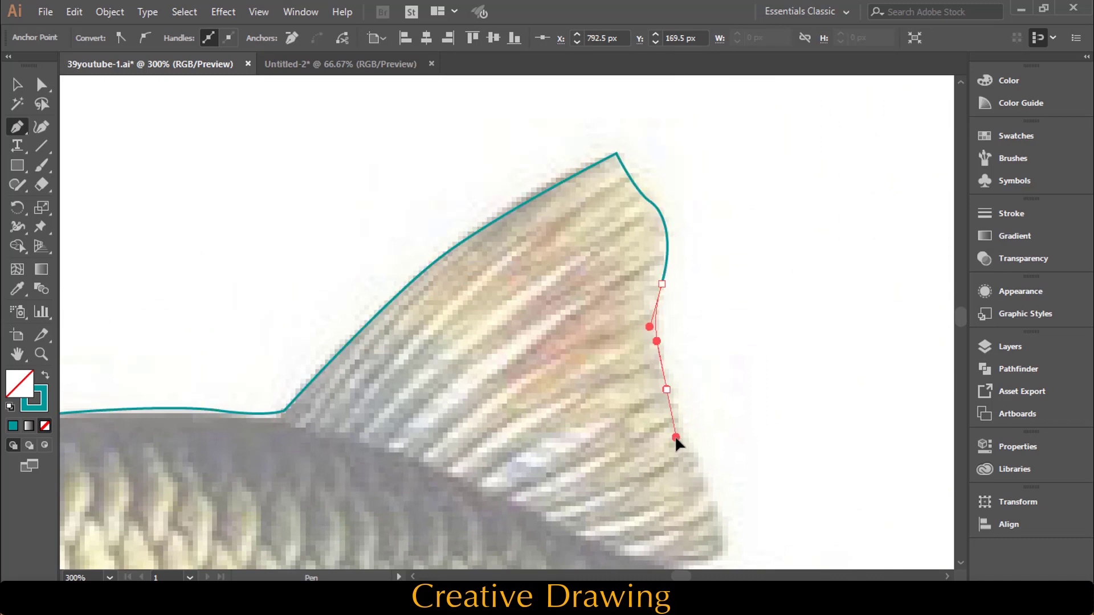
pyautogui.scroll(-3, 713, 484)
pyautogui.click(717, 363)
# - Continue the outline along the back behind the dorsal fin to the tail fin
pyautogui.click(686, 413)
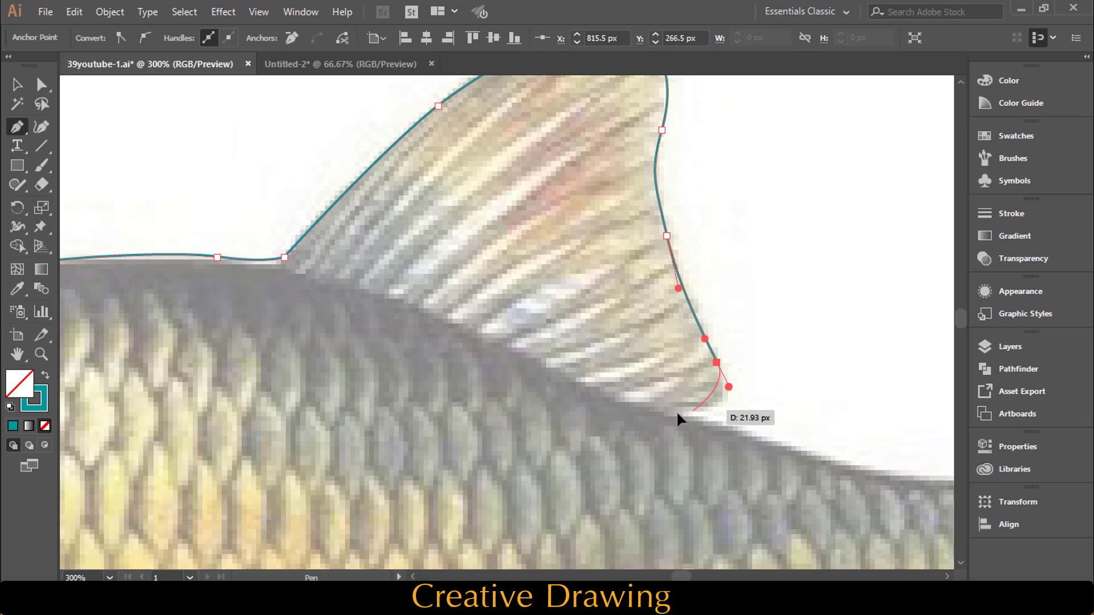
pyautogui.moveTo(761, 450)
pyautogui.mouseDown()
pyautogui.moveTo(419, 378)
pyautogui.moveTo(465, 384)
pyautogui.mouseUp()
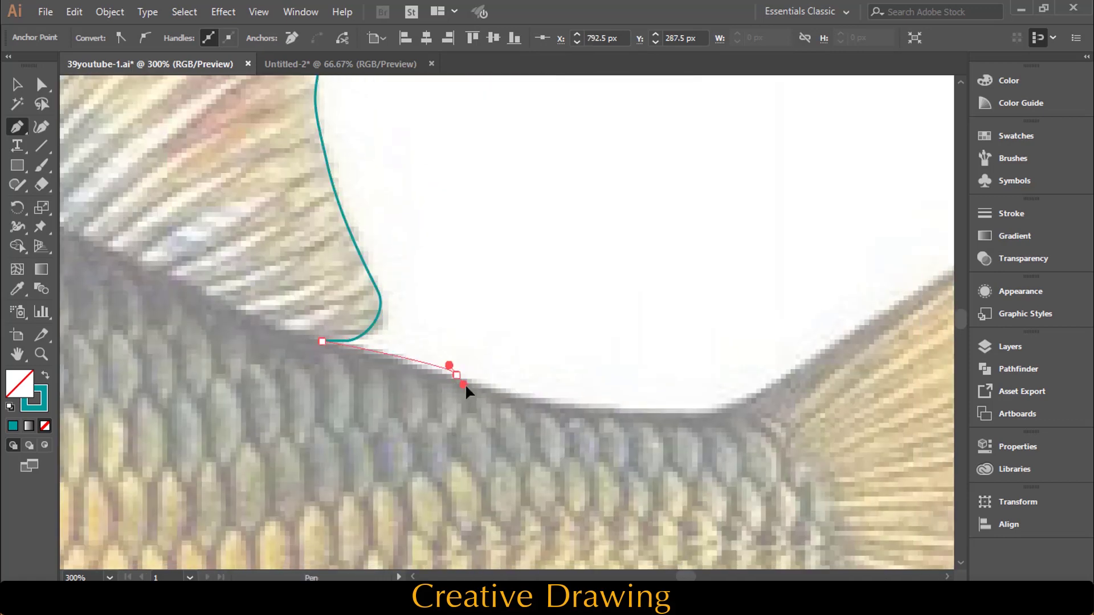
pyautogui.moveTo(629, 416); pyautogui.dragTo(711, 421)
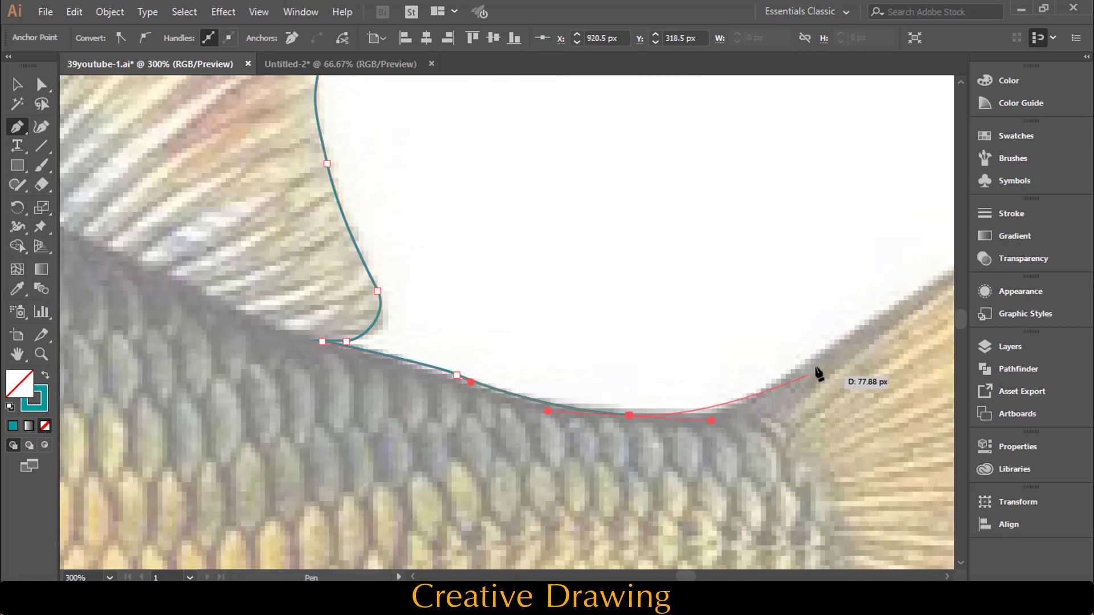
pyautogui.moveTo(842, 310); pyautogui.dragTo(334, 371)
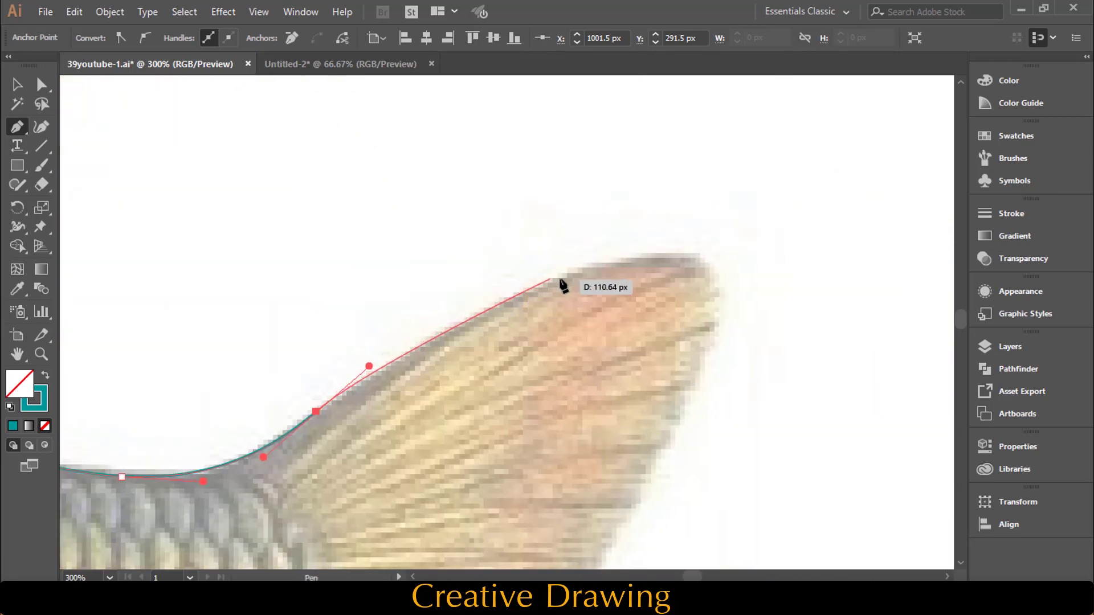
pyautogui.click(616, 265)
pyautogui.moveTo(607, 262); pyautogui.dragTo(675, 241)
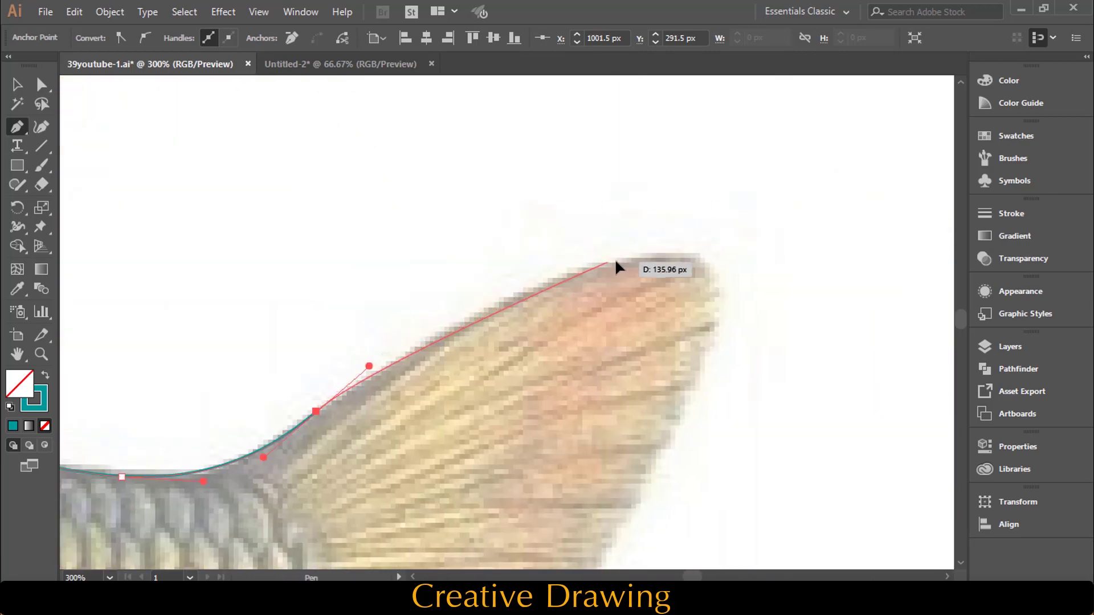
pyautogui.moveTo(717, 296); pyautogui.dragTo(717, 329)
pyautogui.scroll(-3, 695, 336)
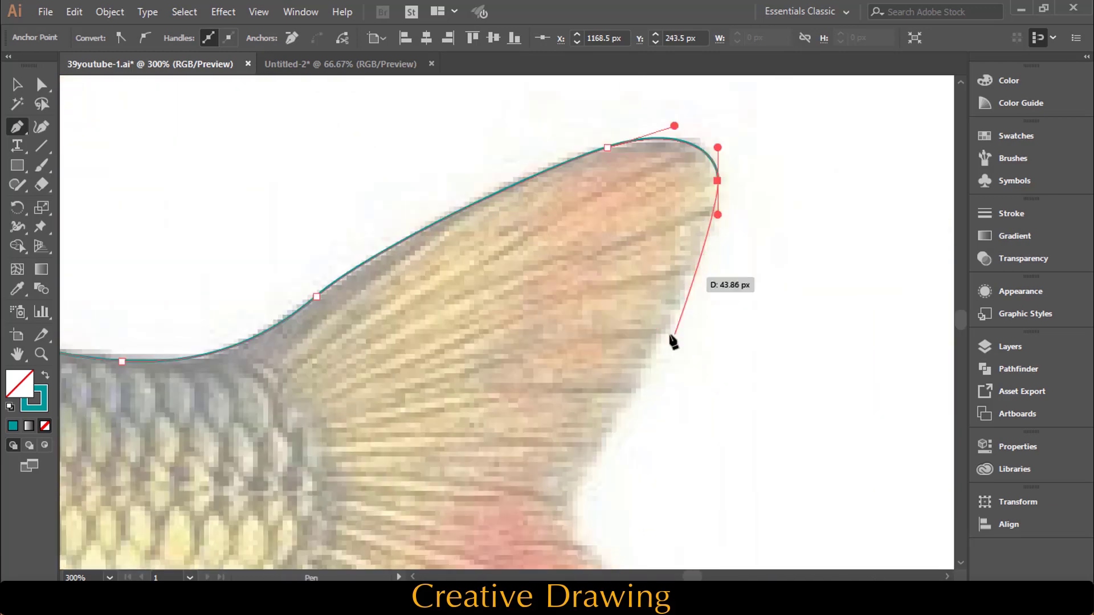
pyautogui.scroll(-1, 655, 348)
pyautogui.moveTo(627, 359)
pyautogui.mouseDown()
pyautogui.moveTo(574, 408)
pyautogui.moveTo(573, 433)
pyautogui.mouseUp()
# - Trace around the tail fin tip and back along the tail's lower edge
pyautogui.click(563, 486)
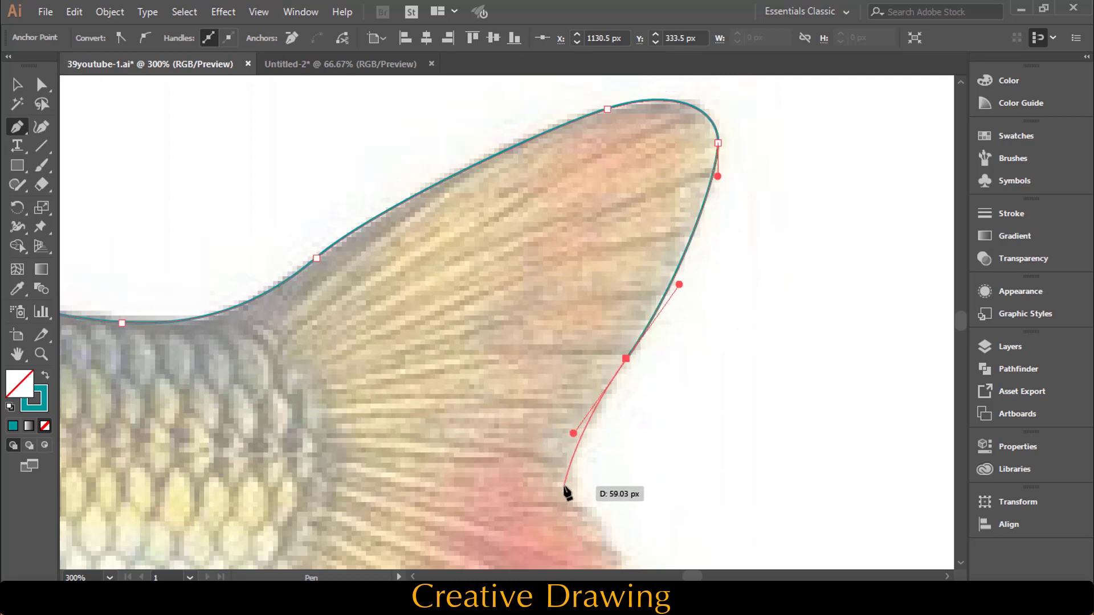
pyautogui.scroll(-3, 566, 430)
pyautogui.scroll(-2, 627, 371)
pyautogui.moveTo(672, 383); pyautogui.dragTo(700, 471)
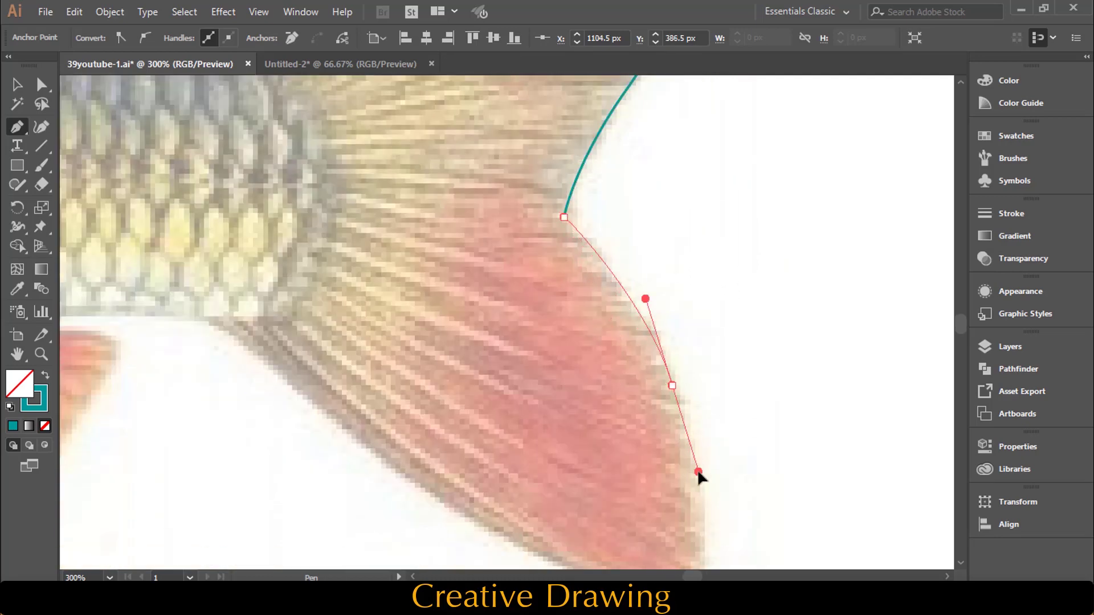
pyautogui.scroll(-2, 700, 477)
pyautogui.click(699, 475)
pyautogui.moveTo(489, 413); pyautogui.dragTo(383, 342)
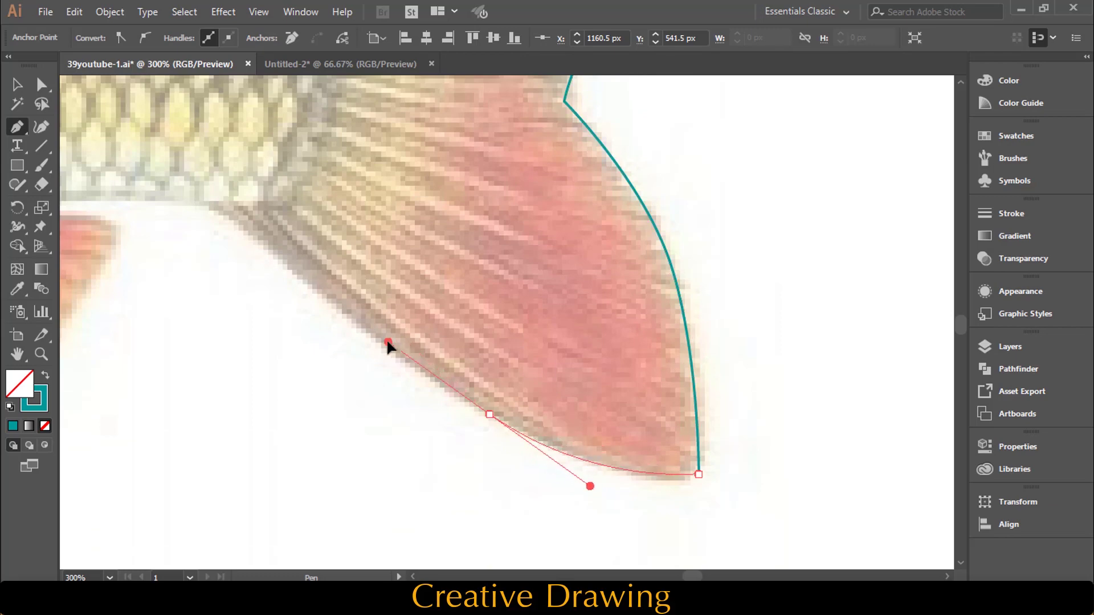
pyautogui.moveTo(307, 262); pyautogui.dragTo(763, 341)
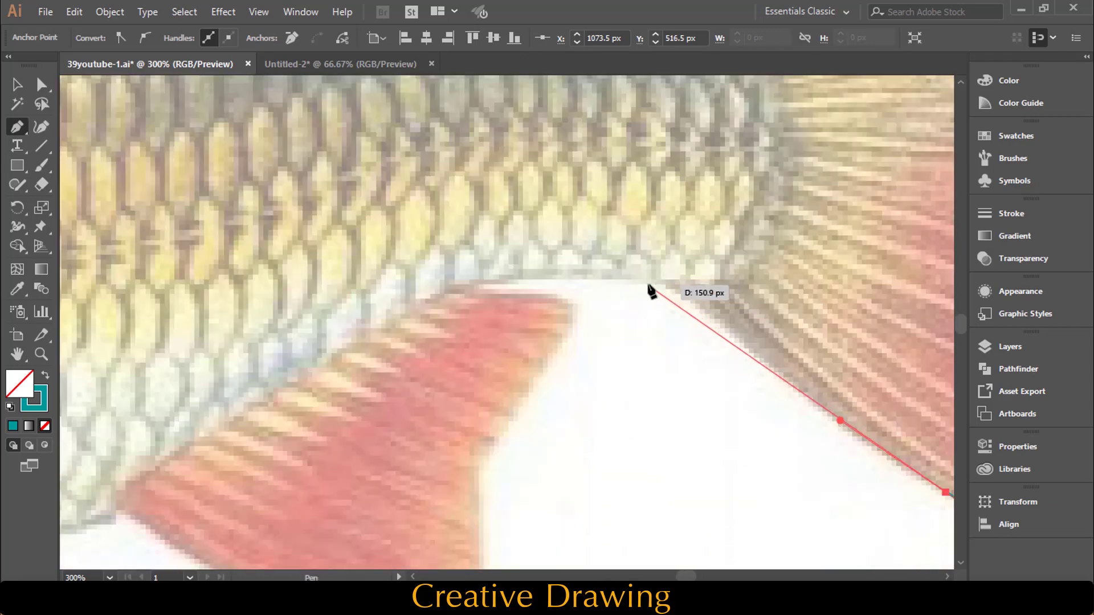
pyautogui.moveTo(643, 280); pyautogui.dragTo(554, 262)
# - Trace around the lower rear fin from its base to its front tip
pyautogui.click(479, 286)
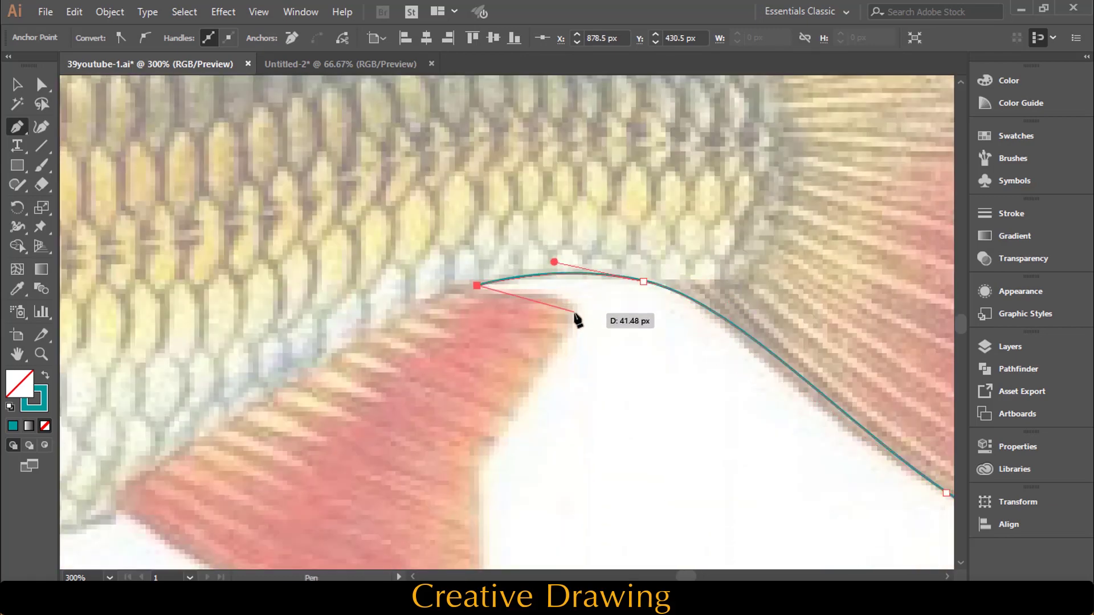
pyautogui.moveTo(570, 323); pyautogui.dragTo(568, 365)
pyautogui.scroll(-5, 551, 380)
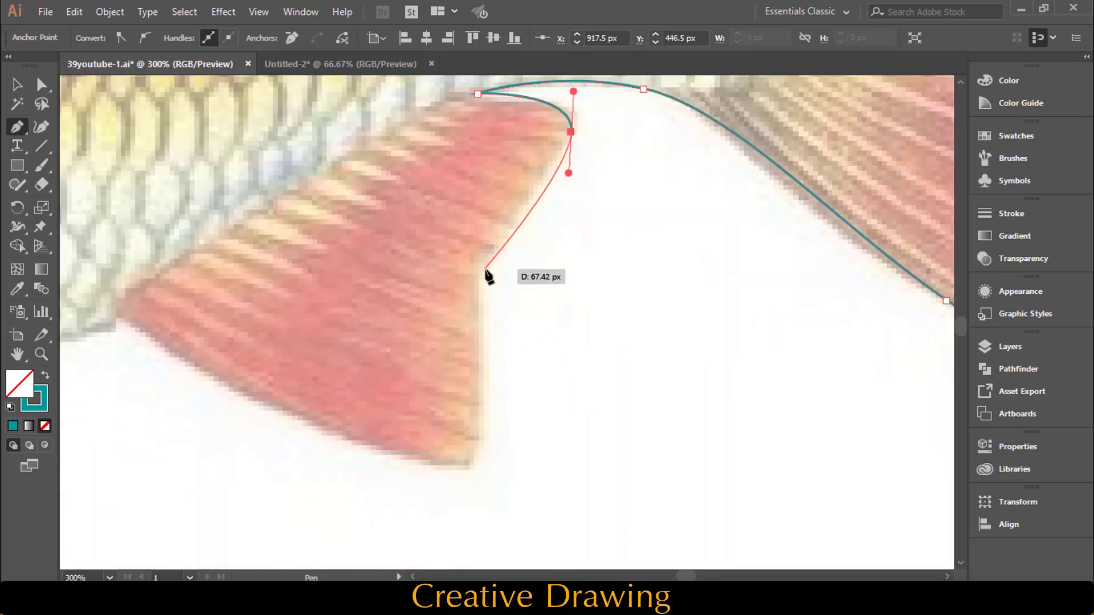
pyautogui.moveTo(482, 271); pyautogui.dragTo(477, 338)
pyautogui.click(482, 473)
pyautogui.moveTo(337, 439); pyautogui.dragTo(232, 389)
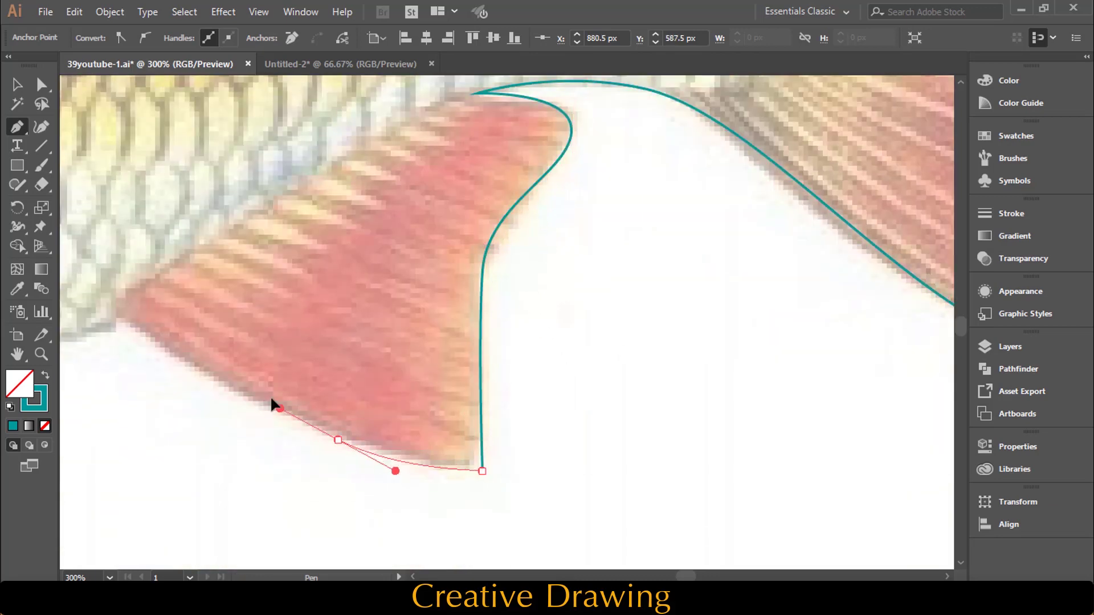
pyautogui.click(123, 323)
pyautogui.hscroll(-10, 123, 323)
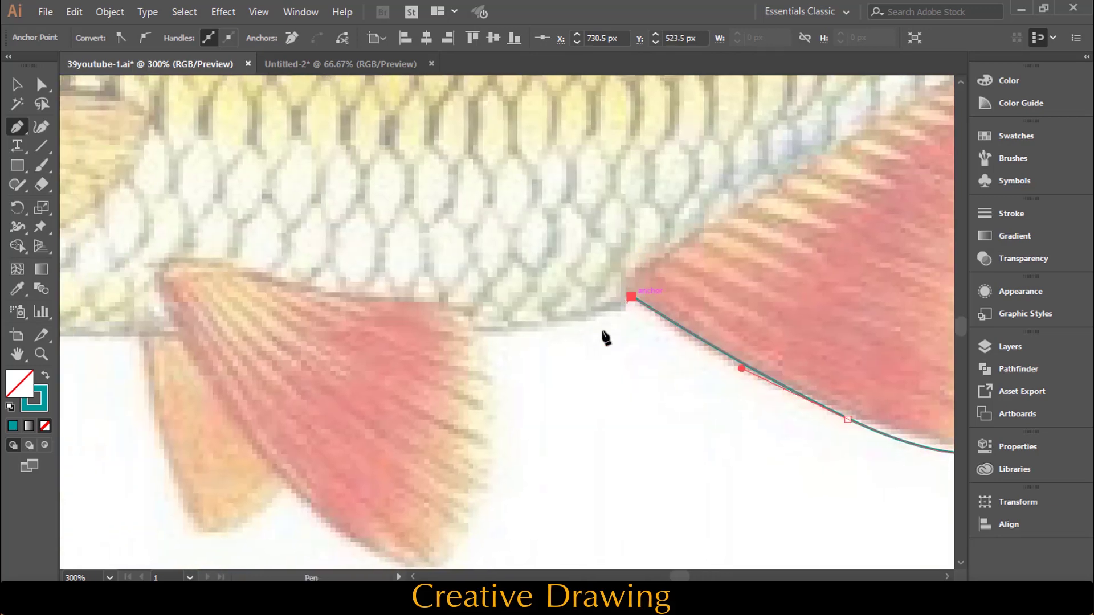
# - Trace along the belly and around both lobes of the pelvic fin
pyautogui.moveTo(539, 322); pyautogui.dragTo(483, 328)
pyautogui.click(470, 332)
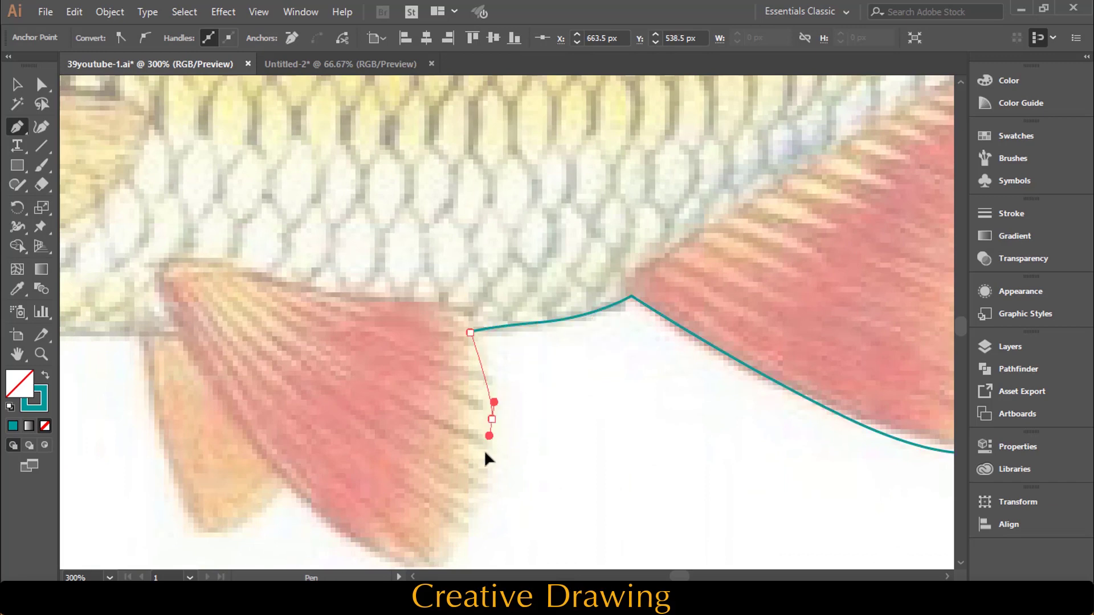
pyautogui.moveTo(492, 419); pyautogui.dragTo(491, 473)
pyautogui.scroll(-3, 492, 473)
pyautogui.click(432, 470)
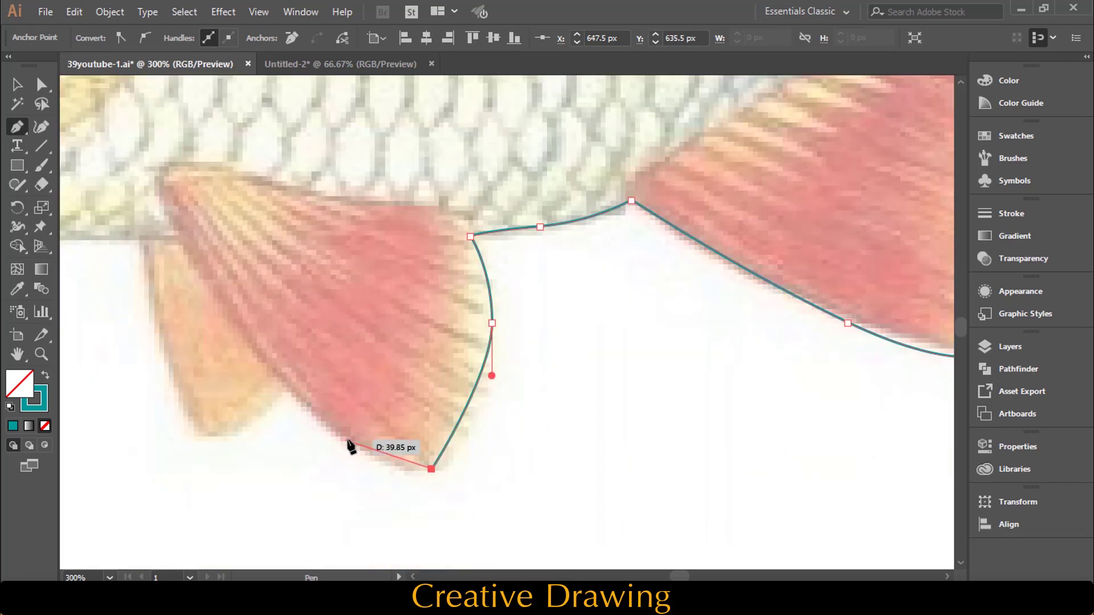
pyautogui.moveTo(325, 424); pyautogui.dragTo(283, 385)
pyautogui.click(283, 391)
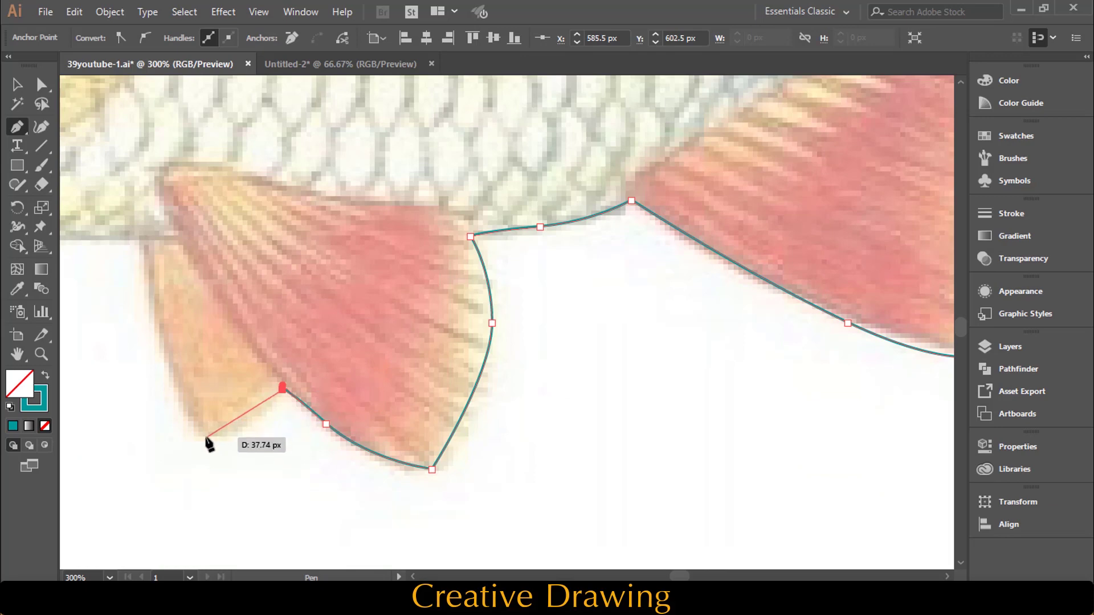
pyautogui.moveTo(205, 437); pyautogui.dragTo(187, 424)
pyautogui.click(137, 235)
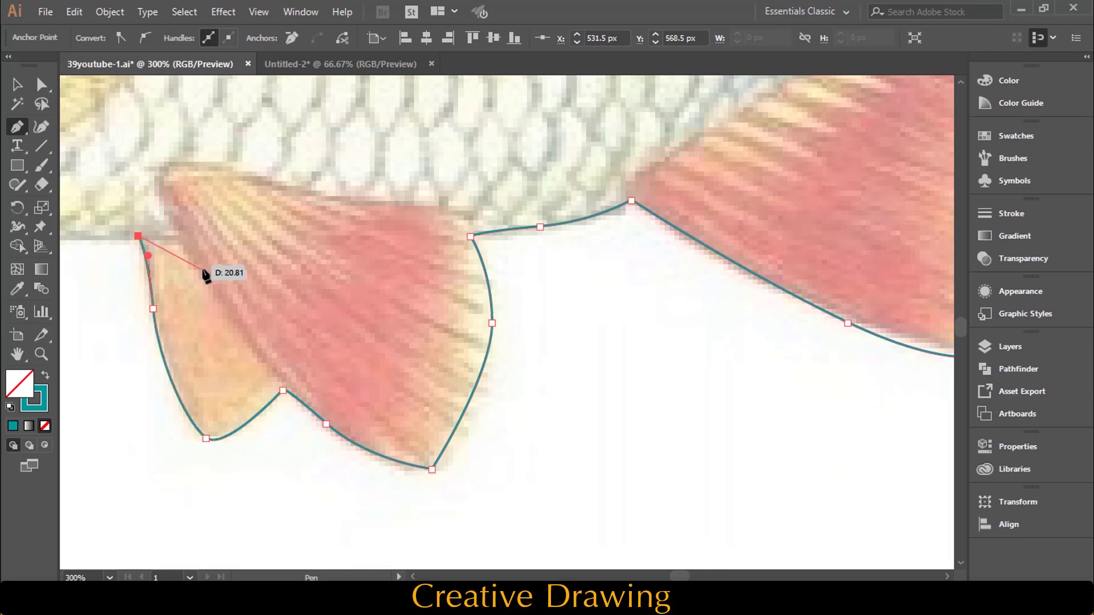
# - Trace the belly and lower jaw back to the snout, closing the outline, and view the whole fish
pyautogui.scroll(3, 342, 279)
pyautogui.hscroll(-10, 516, 281)
pyautogui.moveTo(435, 314); pyautogui.dragTo(311, 282)
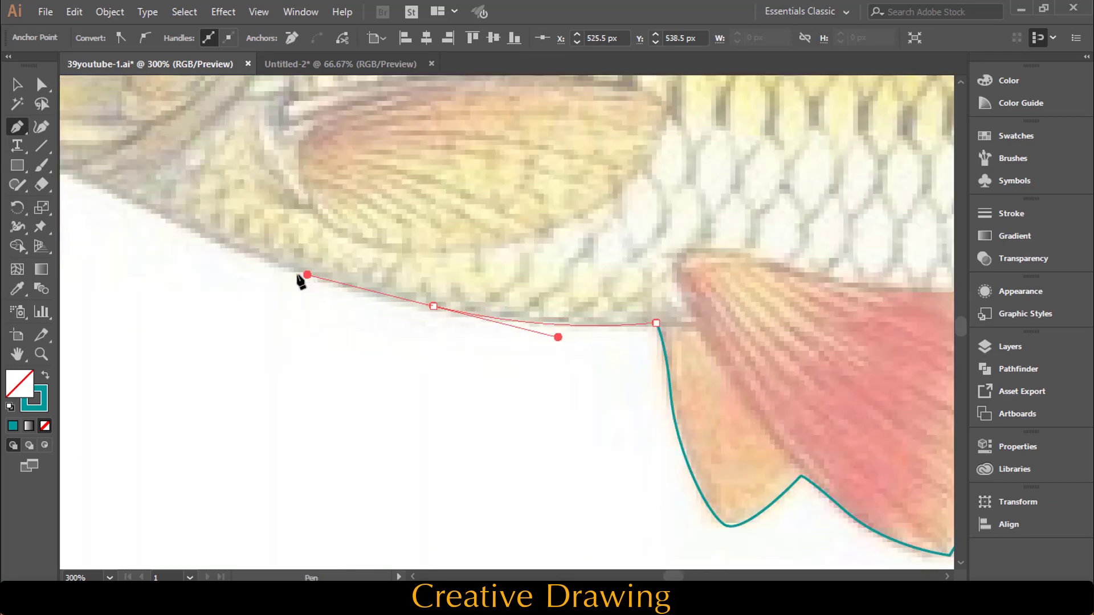
pyautogui.scroll(3, 420, 403)
pyautogui.hscroll(-4, 420, 403)
pyautogui.moveTo(411, 405); pyautogui.dragTo(354, 371)
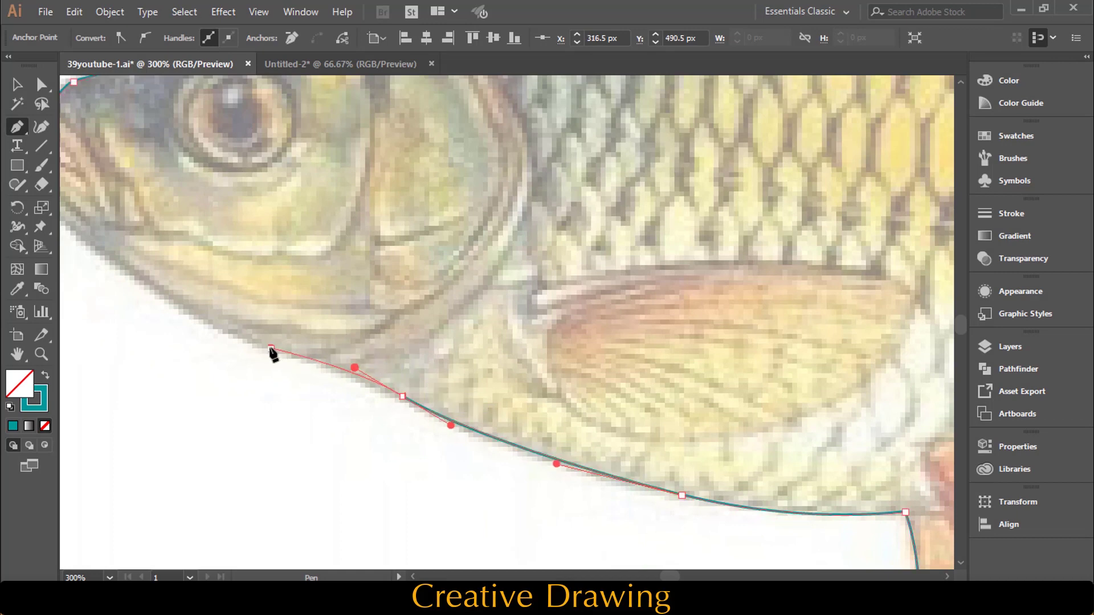
pyautogui.moveTo(269, 346); pyautogui.dragTo(208, 325)
pyautogui.moveTo(152, 294)
pyautogui.mouseDown()
pyautogui.moveTo(367, 441)
pyautogui.moveTo(291, 379)
pyautogui.mouseUp()
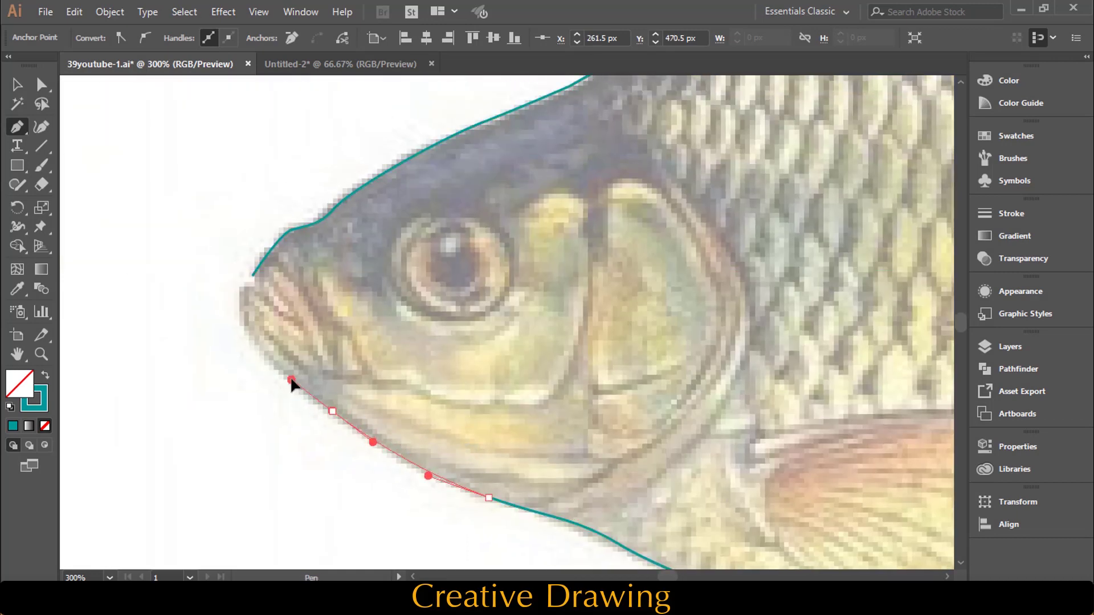
pyautogui.moveTo(246, 325)
pyautogui.mouseDown()
pyautogui.moveTo(236, 304)
pyautogui.moveTo(293, 321)
pyautogui.mouseUp()
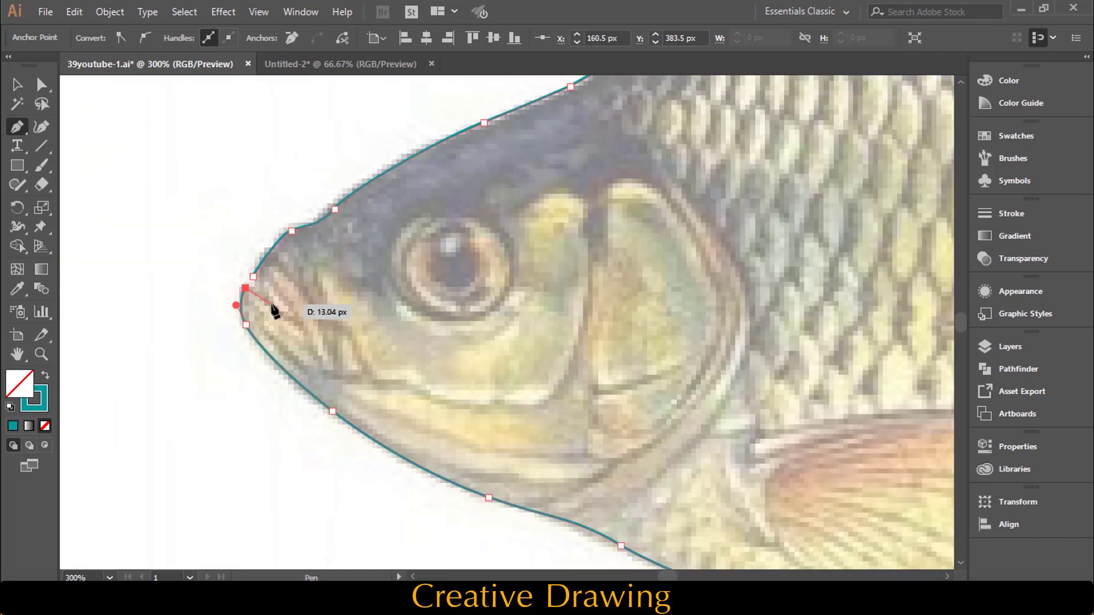
pyautogui.click(278, 288)
pyautogui.scroll(-2, 275, 291)
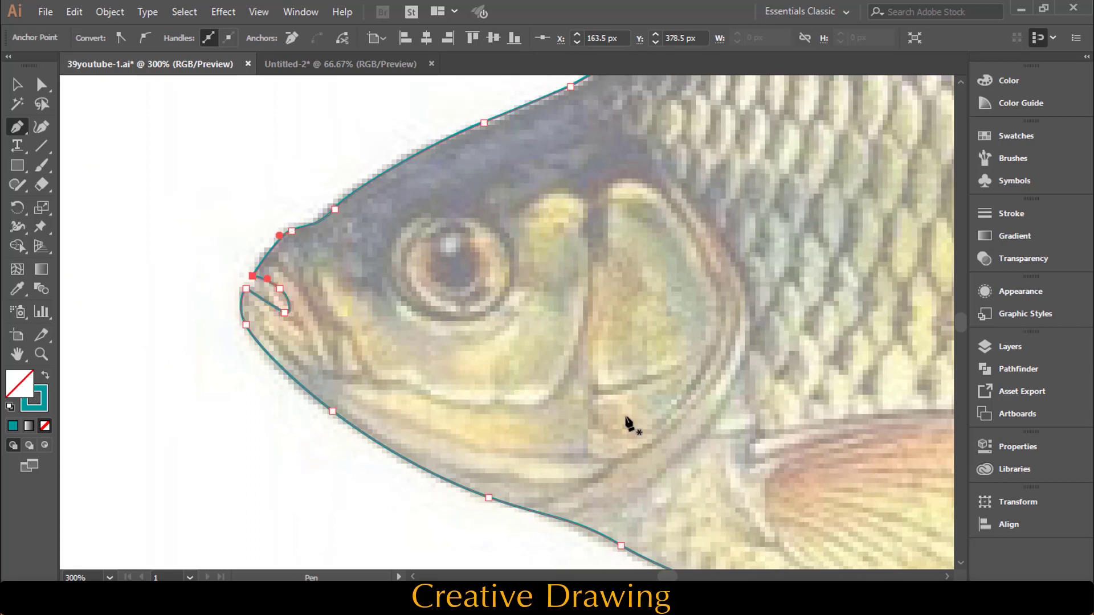
pyautogui.hotkey('ctrl', '0')
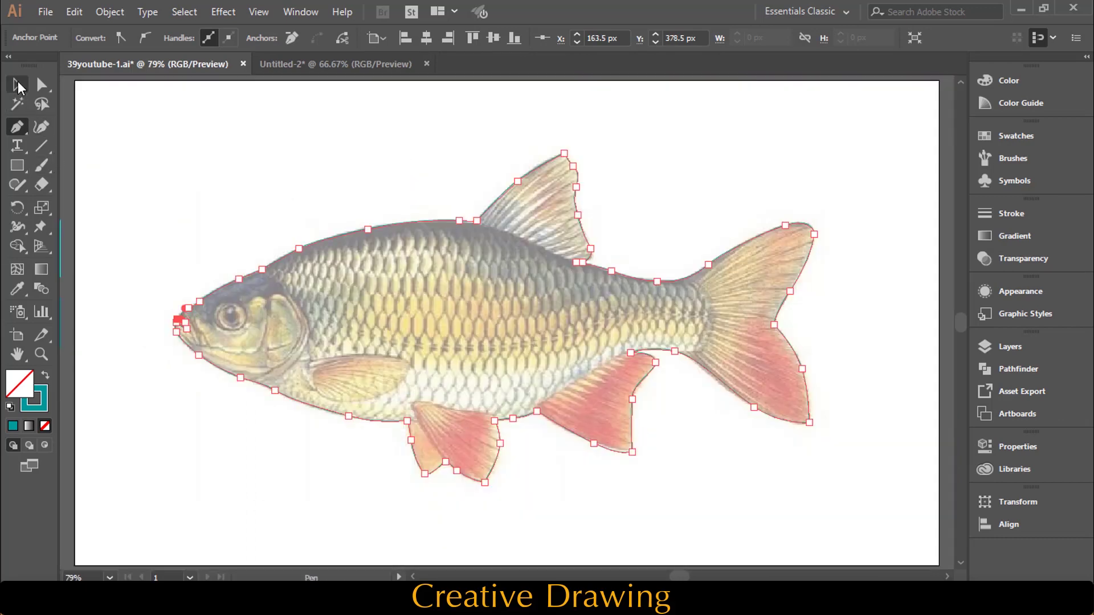
pyautogui.click(18, 85)
# - Make the fish solid teal with no stroke, deselect it, and reset colours to black fill
pyautogui.click(44, 377)
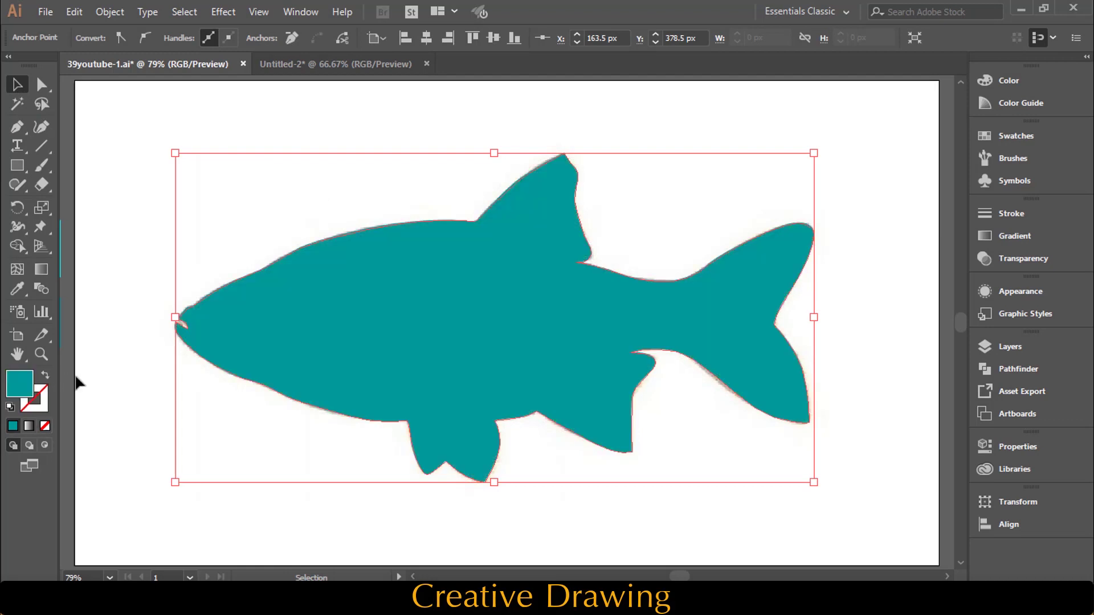
pyautogui.click(151, 156)
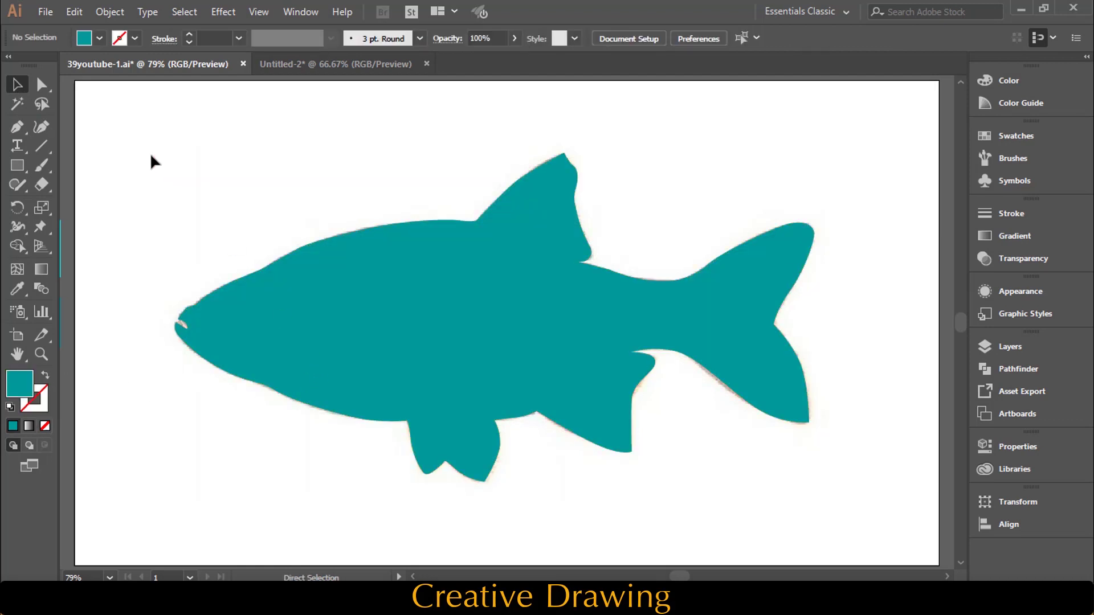
pyautogui.hotkey('ctrl', '-')
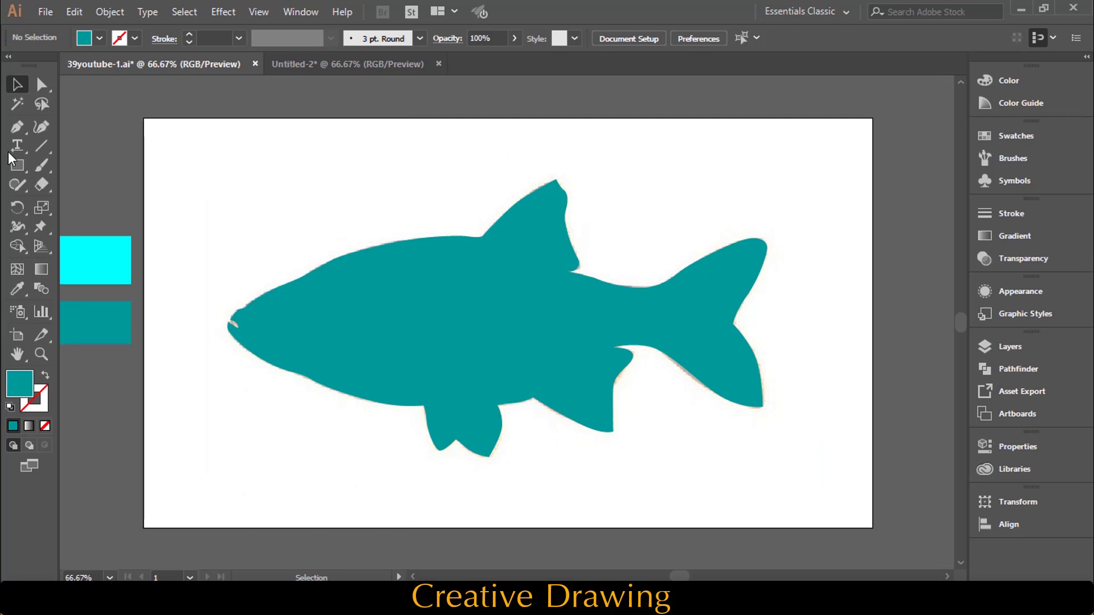
pyautogui.click(18, 288)
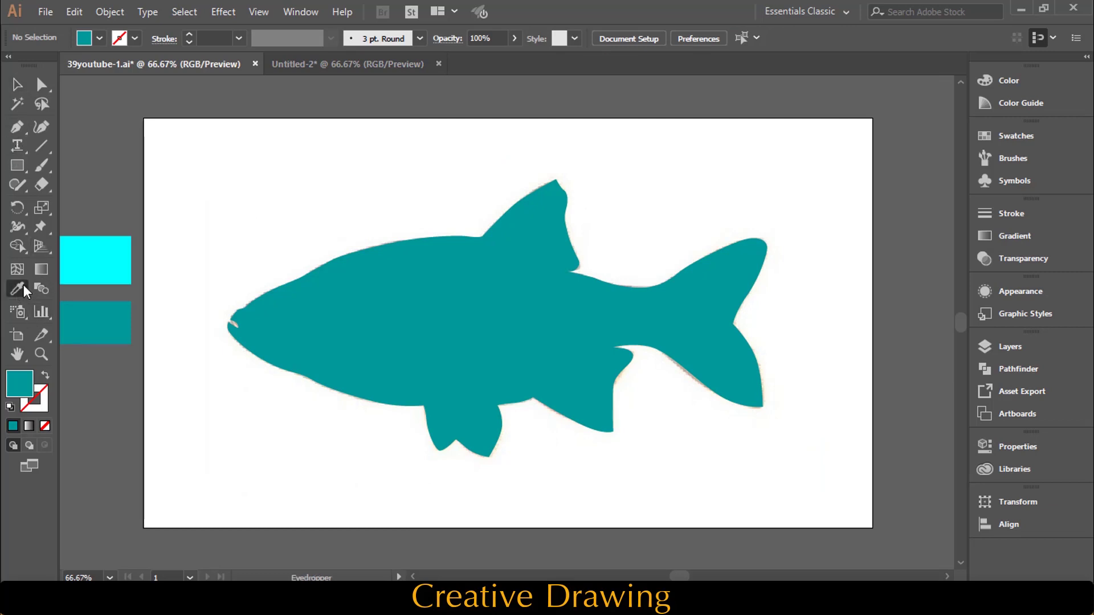
pyautogui.click(105, 270)
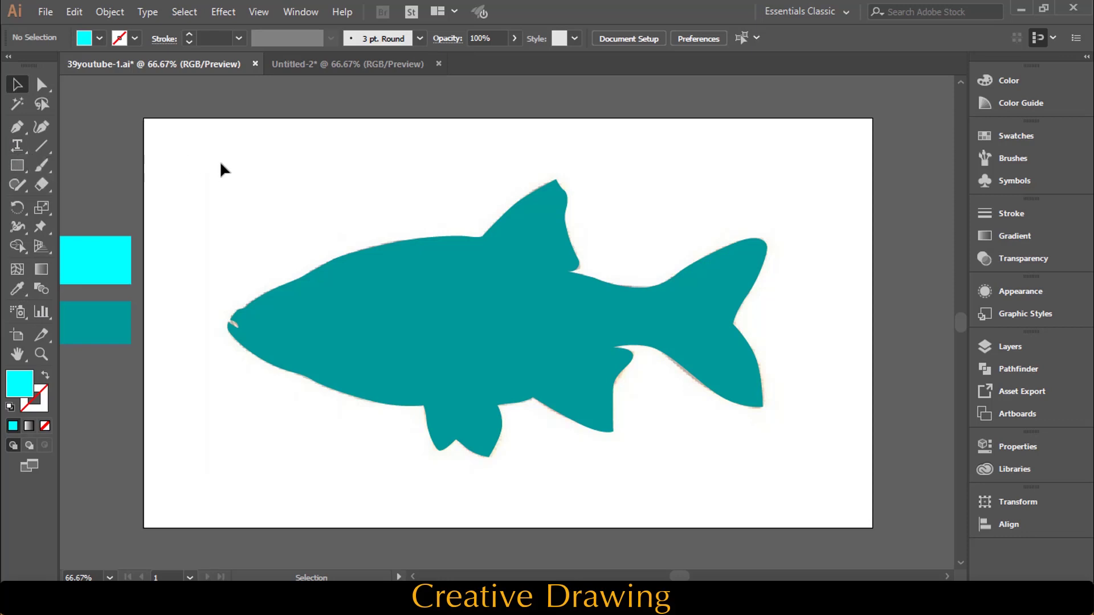
pyautogui.hotkey('ctrl', 'z')
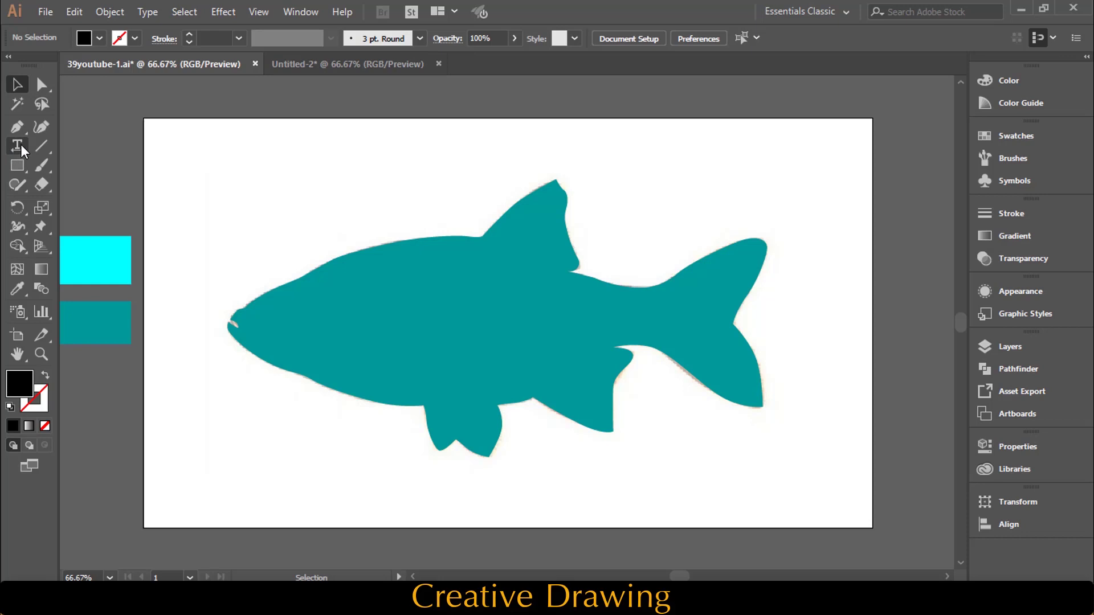
# - Create a text object above the fish starting with DONT and enlarge it
pyautogui.moveTo(21, 145); pyautogui.dragTo(131, 169)
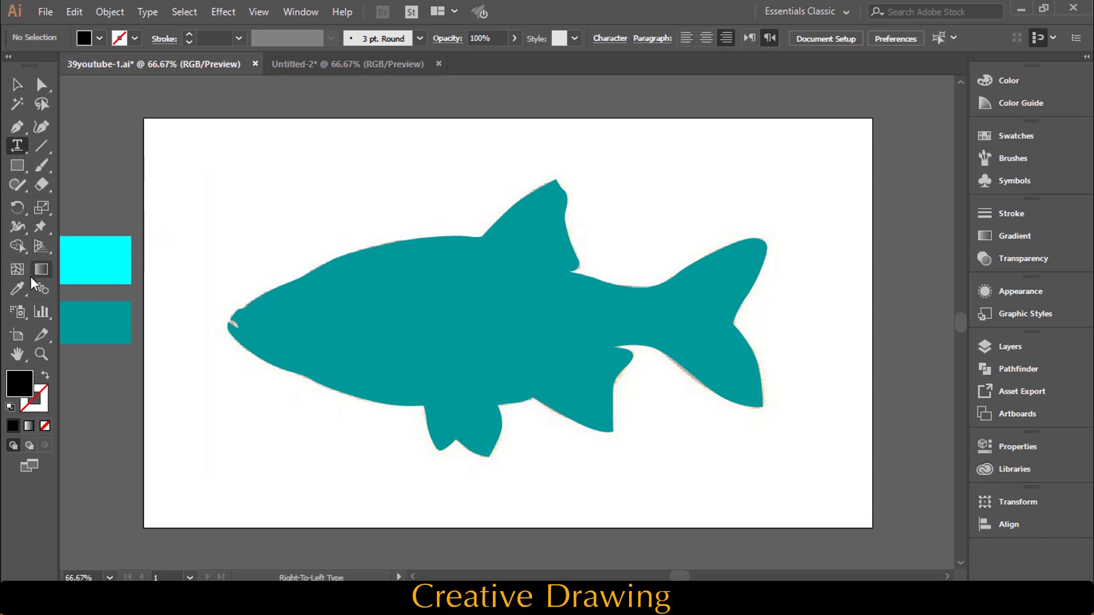
pyautogui.click(321, 157)
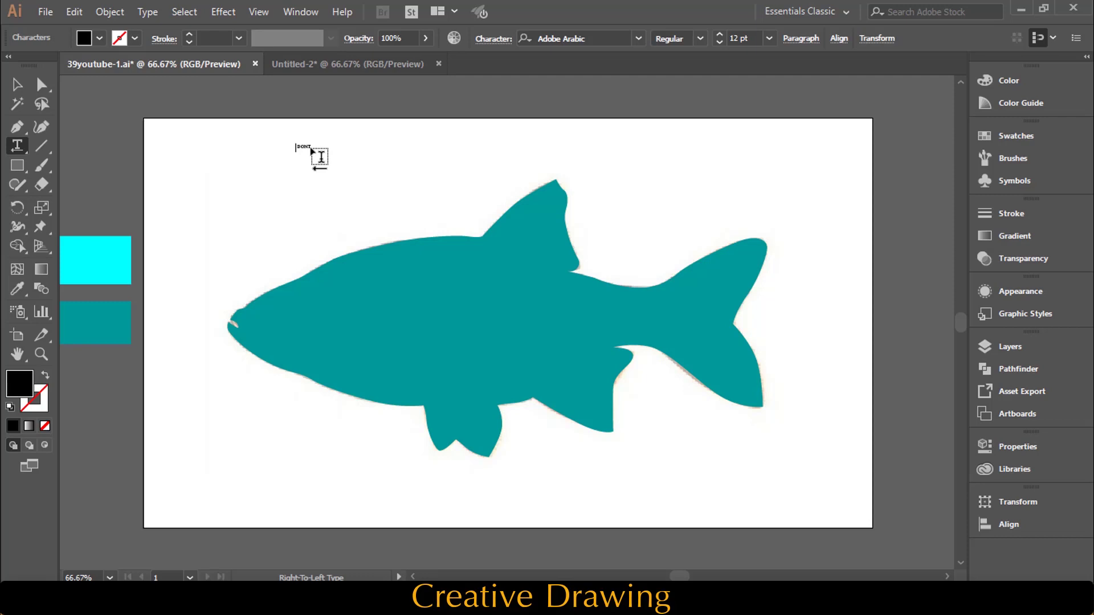
pyautogui.click(23, 80)
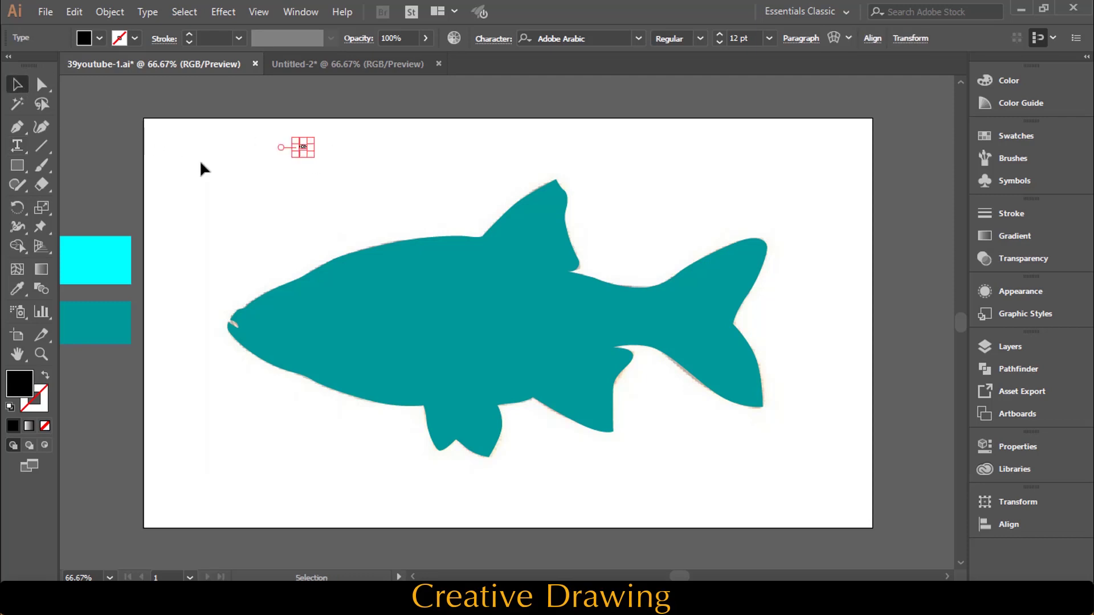
pyautogui.hotkey('ctrl', 'shift', 'a')
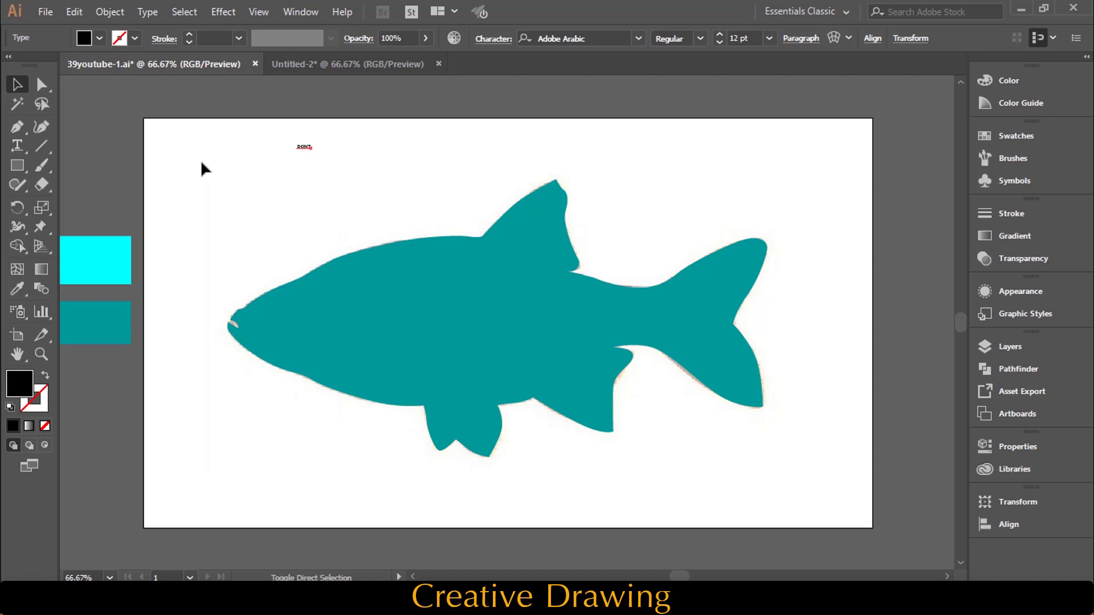
pyautogui.hotkey('ctrl', 'shift', '.')
pyautogui.hotkey('ctrl', 'shift', '.')
pyautogui.hotkey('ctrl', 'shift', '.')
pyautogui.hotkey('ctrl', 'shift', '.')
pyautogui.hotkey('ctrl', 'shift', '.')
pyautogui.hotkey('ctrl', 'shift', '.')
pyautogui.hotkey('ctrl', 'shift', '.')
pyautogui.hotkey('ctrl', 'shift', '.')
pyautogui.hotkey('ctrl', 'shift', '.')
pyautogui.hotkey('ctrl', 'shift', '.')
pyautogui.hotkey('ctrl', 'shift', '.')
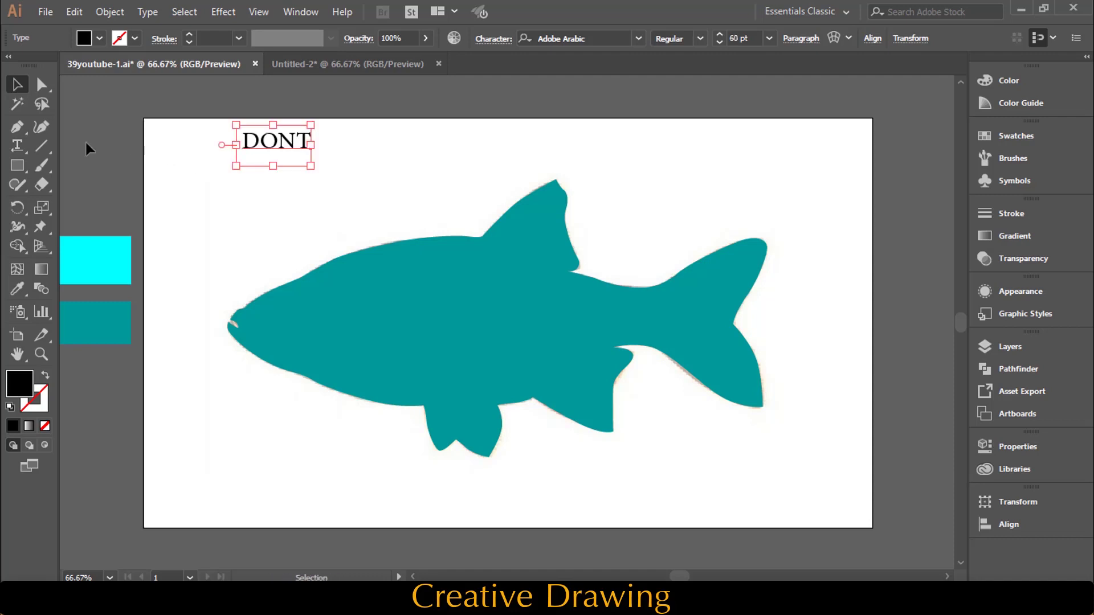
# - Complete the line to read DONT GIVE ME AFISH BUT TEACH ME HOW TO CATCH IT
pyautogui.click(17, 146)
pyautogui.click(312, 147)
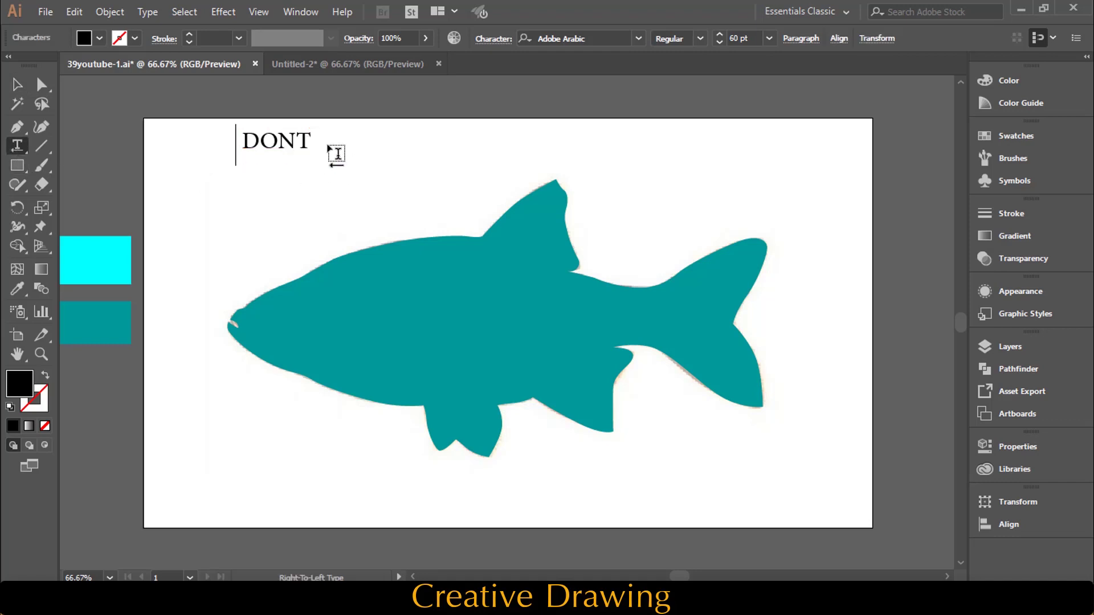
pyautogui.write('GI')
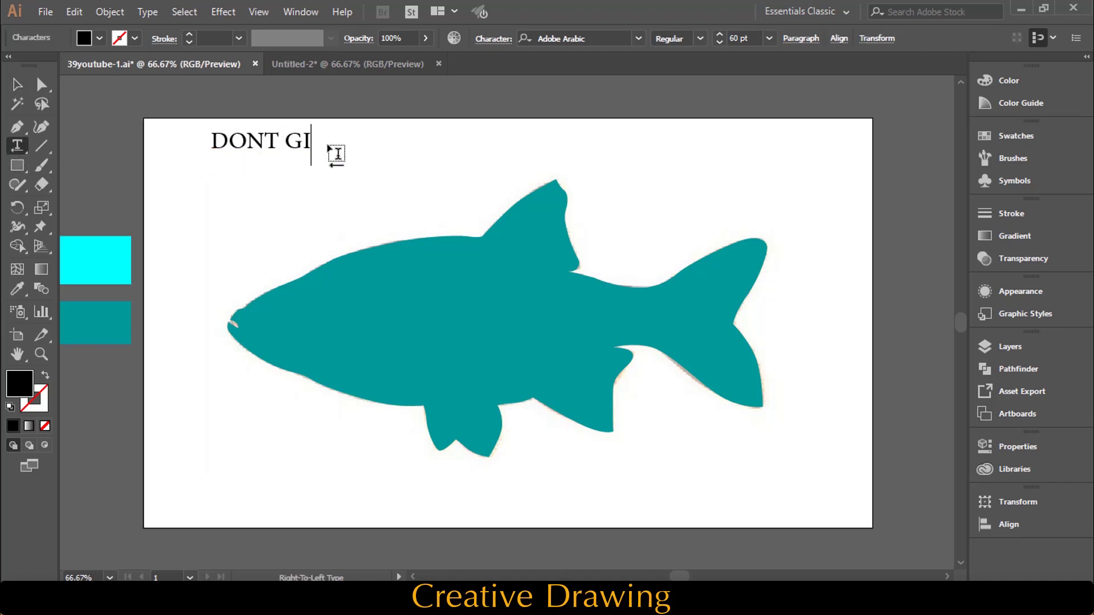
pyautogui.write('VE ME')
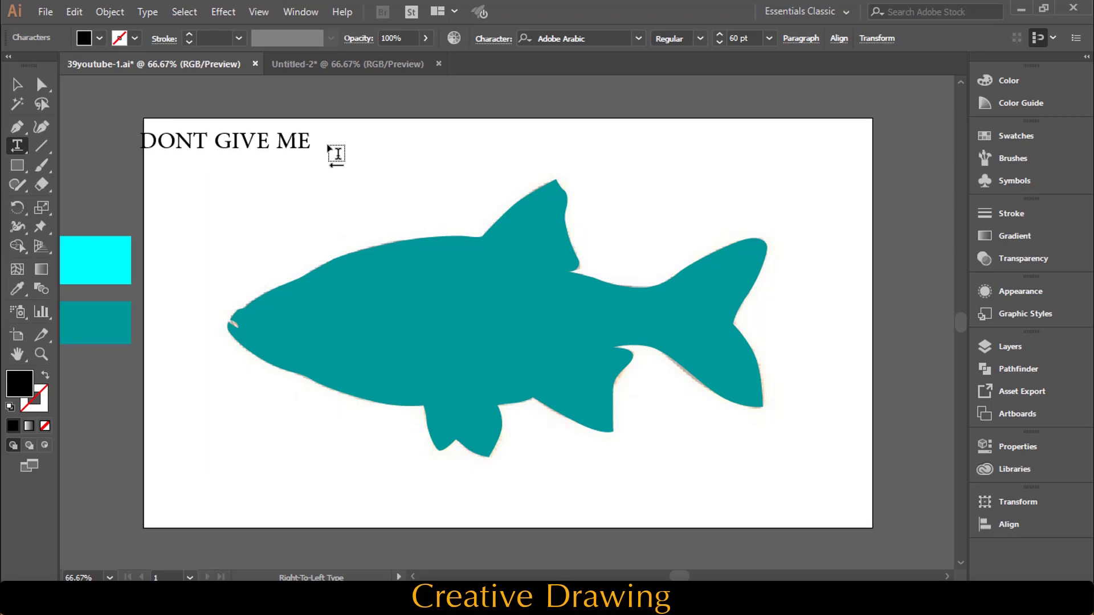
pyautogui.write(' AFI')
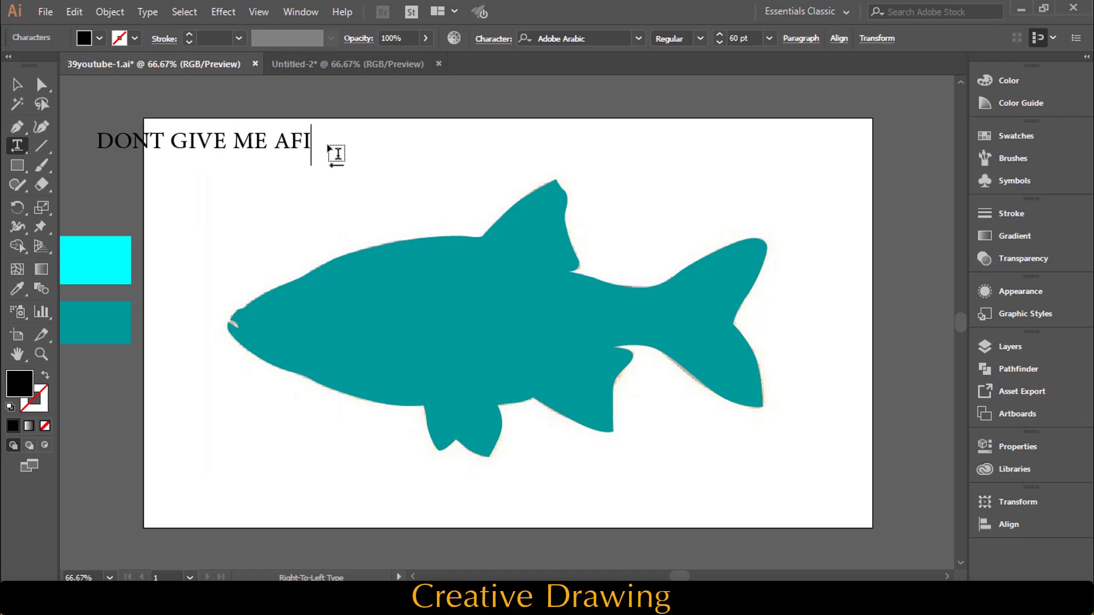
pyautogui.write('SH BU')
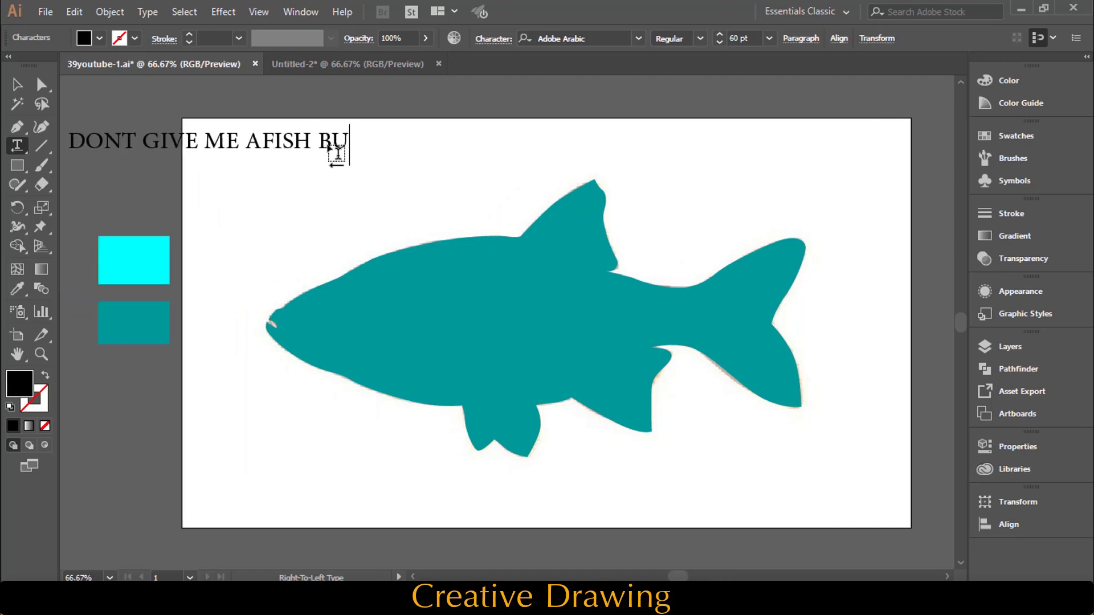
pyautogui.write('T GIVE')
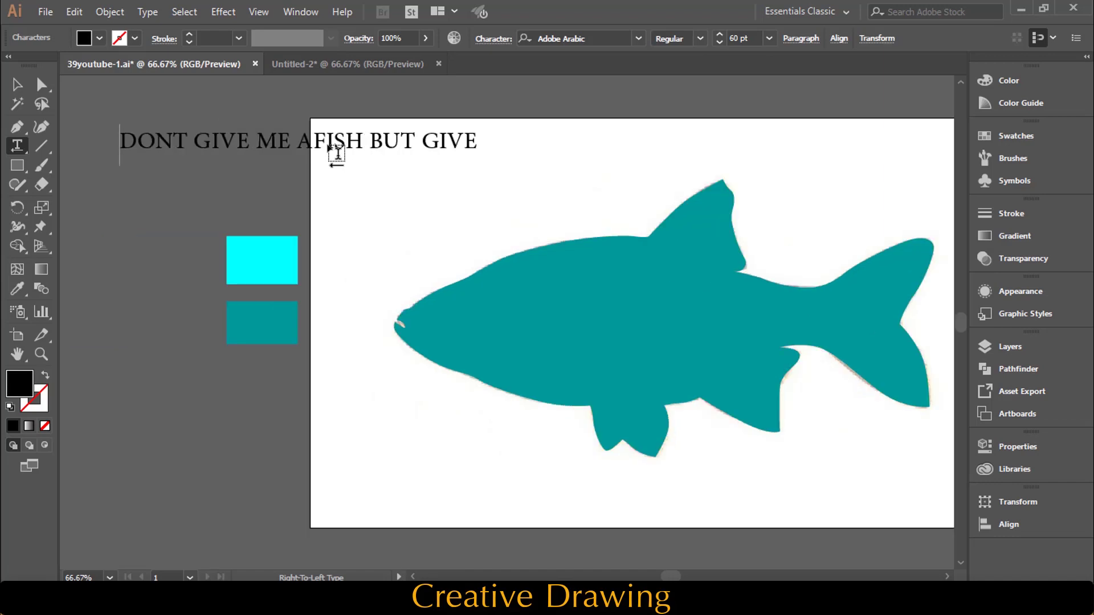
pyautogui.press('BackSpace')
pyautogui.press('BackSpace')
pyautogui.press('BackSpace')
pyautogui.press('BackSpace')
pyautogui.write('T')
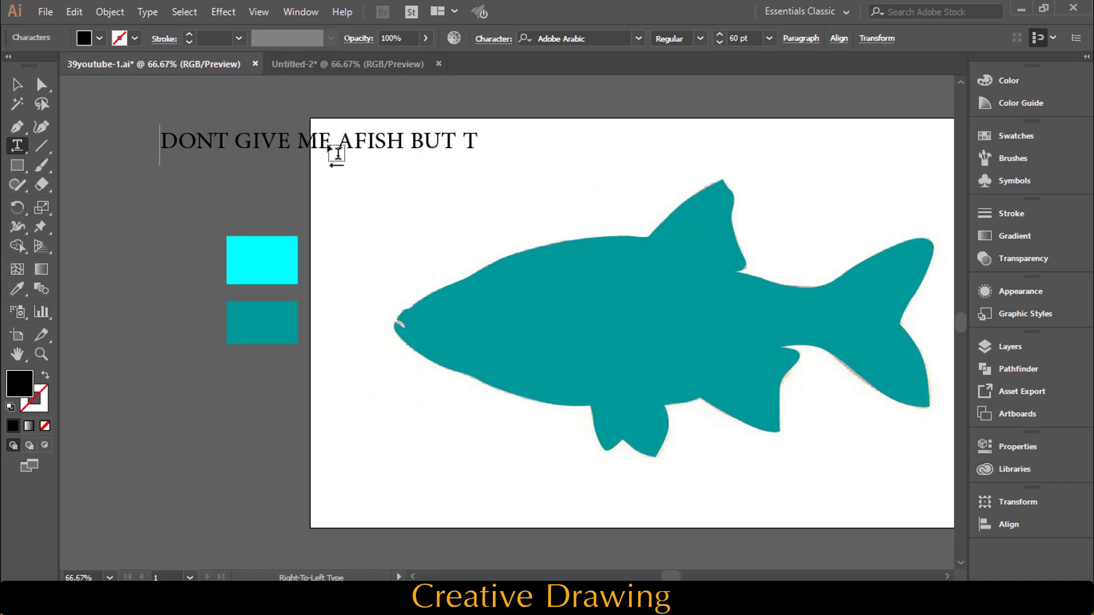
pyautogui.write('EAC')
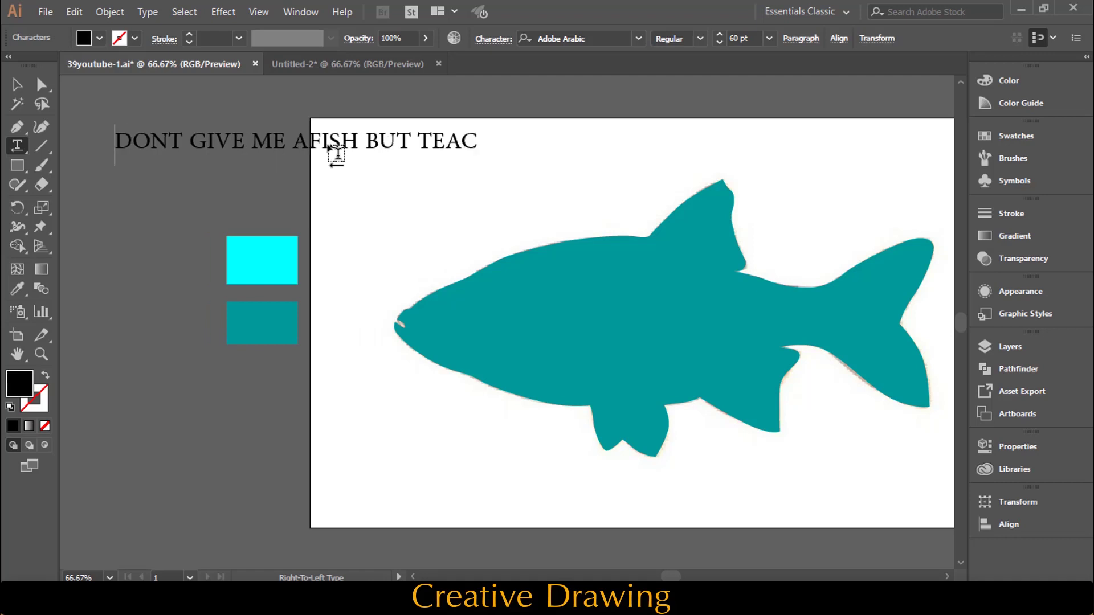
pyautogui.write('H ME HO')
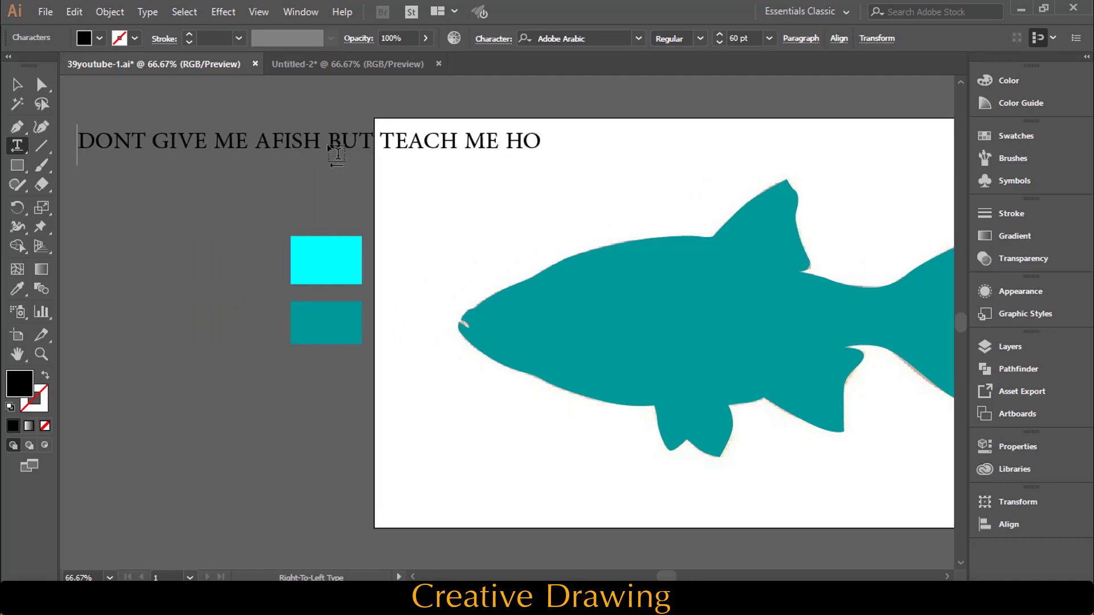
pyautogui.write('W TO')
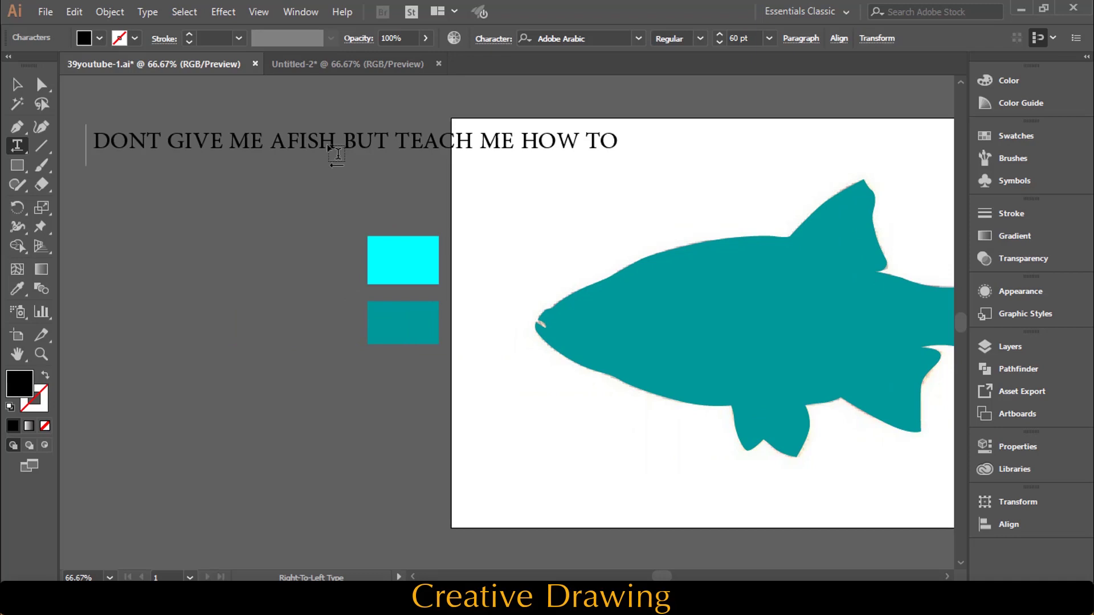
pyautogui.write(' CATCH')
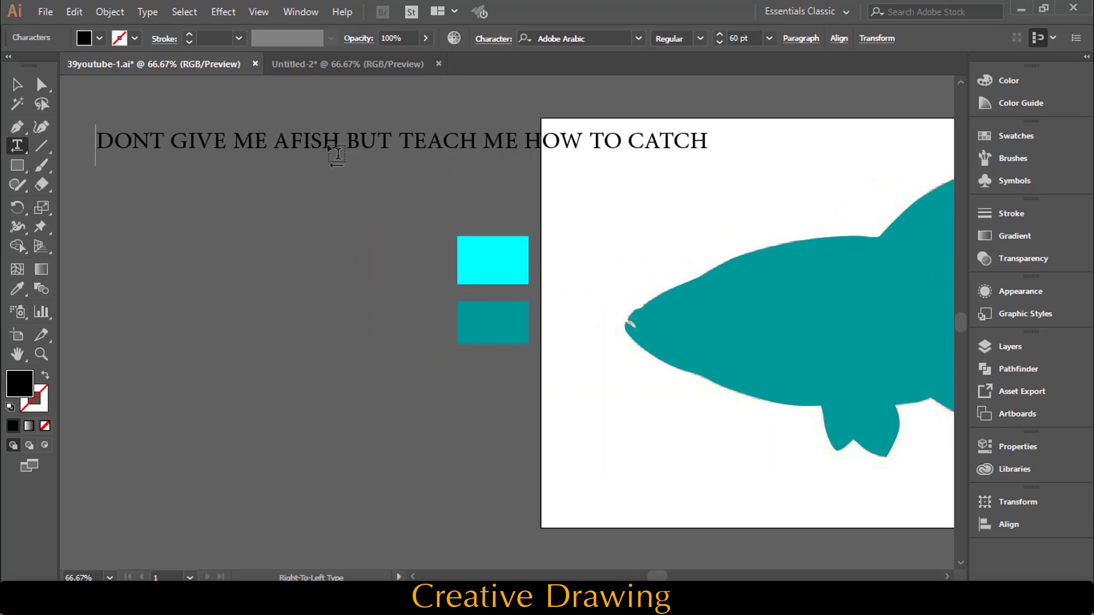
pyautogui.write(' IT')
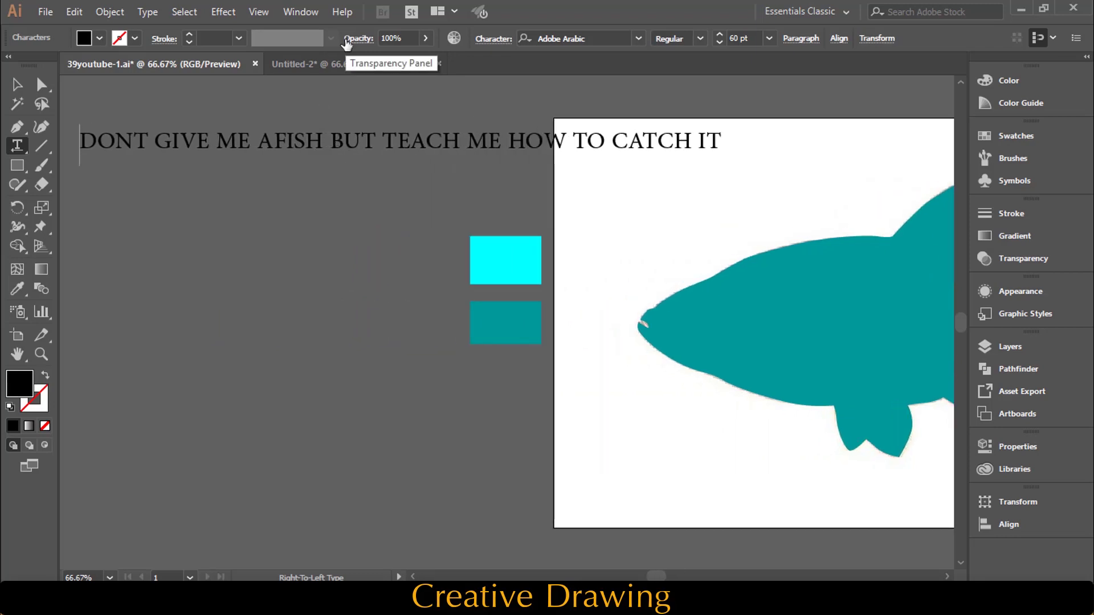
pyautogui.click(18, 85)
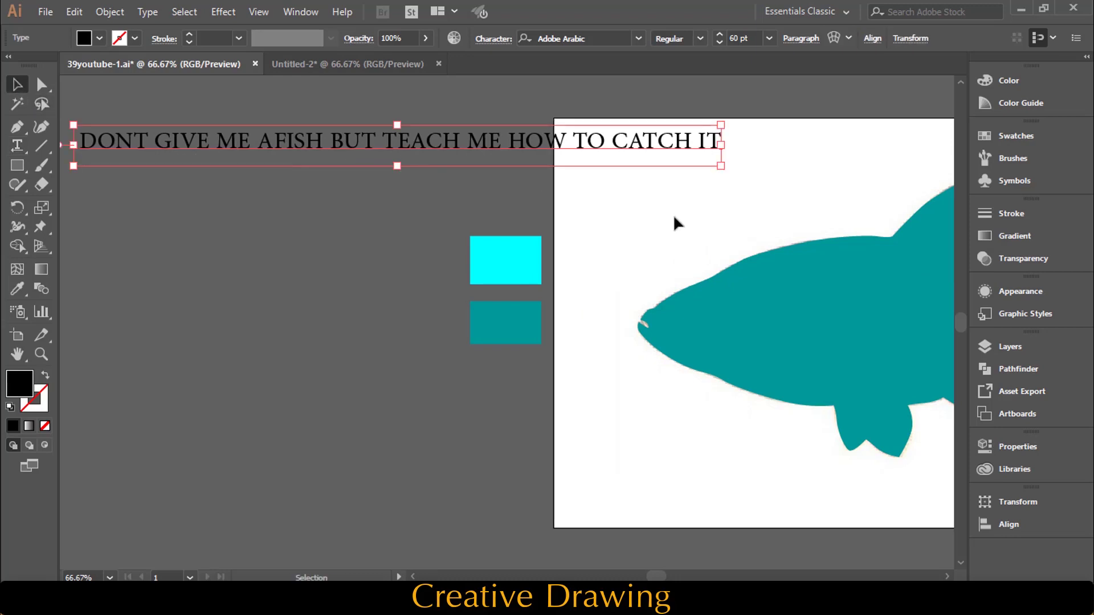
# - Drag the quote onto the artboard across the top, above the fish
pyautogui.press('space')
pyautogui.moveTo(776, 198); pyautogui.dragTo(411, 281)
pyautogui.moveTo(286, 234); pyautogui.dragTo(791, 251)
pyautogui.click(692, 142)
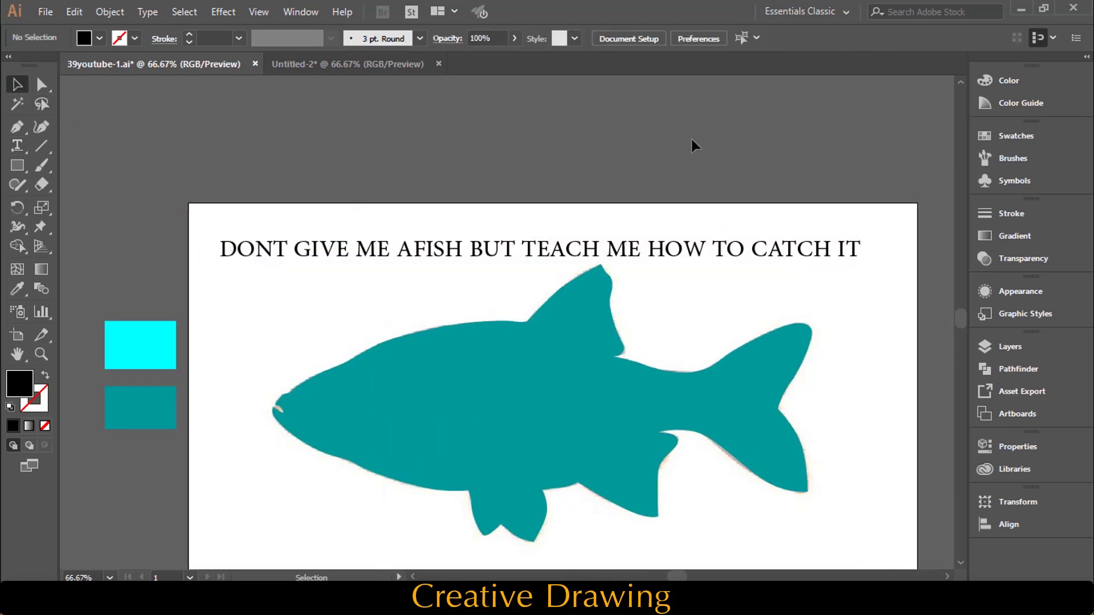
# - Zoom in and pan along the quote to check it, then fit the whole artboard in view
pyautogui.scroll(-2, 692, 142)
pyautogui.scroll(1, 318, 248)
pyautogui.hotkey('ctrl', '+')
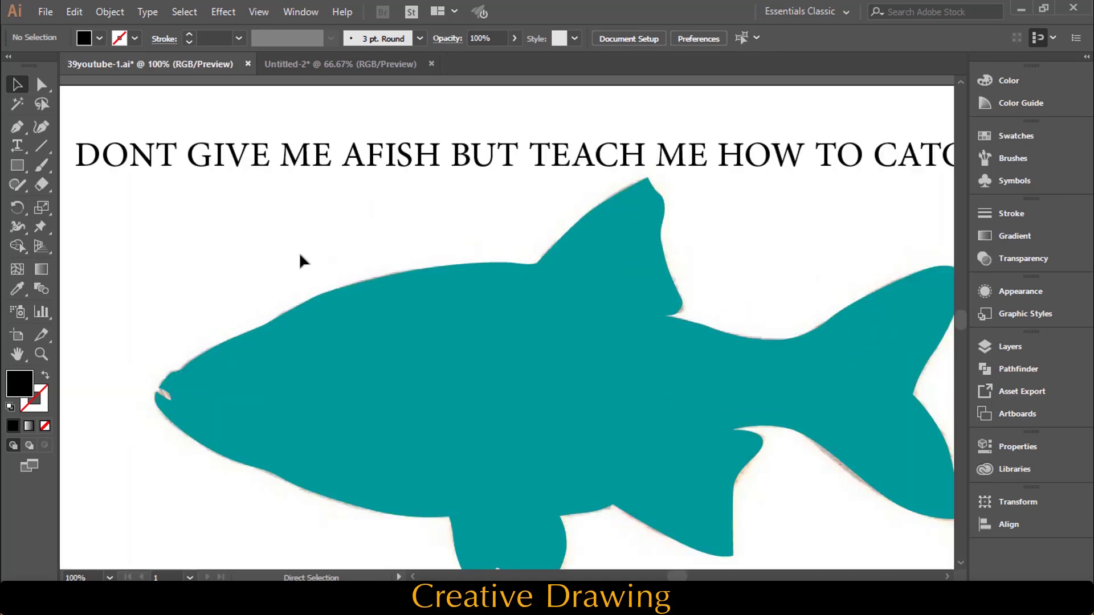
pyautogui.hotkey('ctrl', '+')
pyautogui.moveTo(247, 201); pyautogui.dragTo(324, 275)
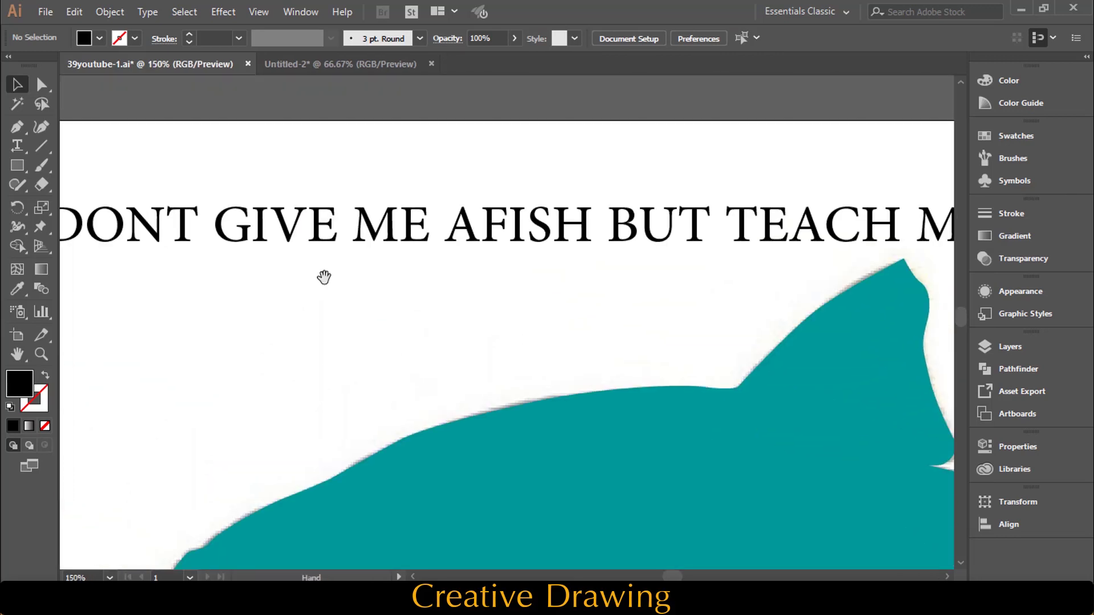
pyautogui.hscroll(-5, 416, 254)
pyautogui.moveTo(800, 261); pyautogui.dragTo(460, 268)
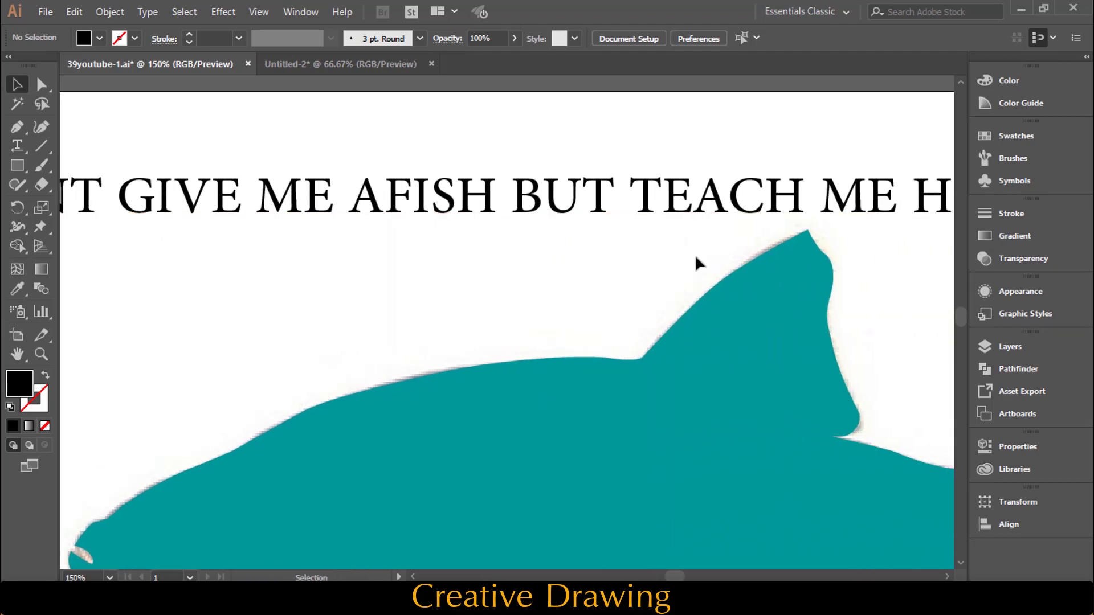
pyautogui.moveTo(891, 264); pyautogui.dragTo(344, 264)
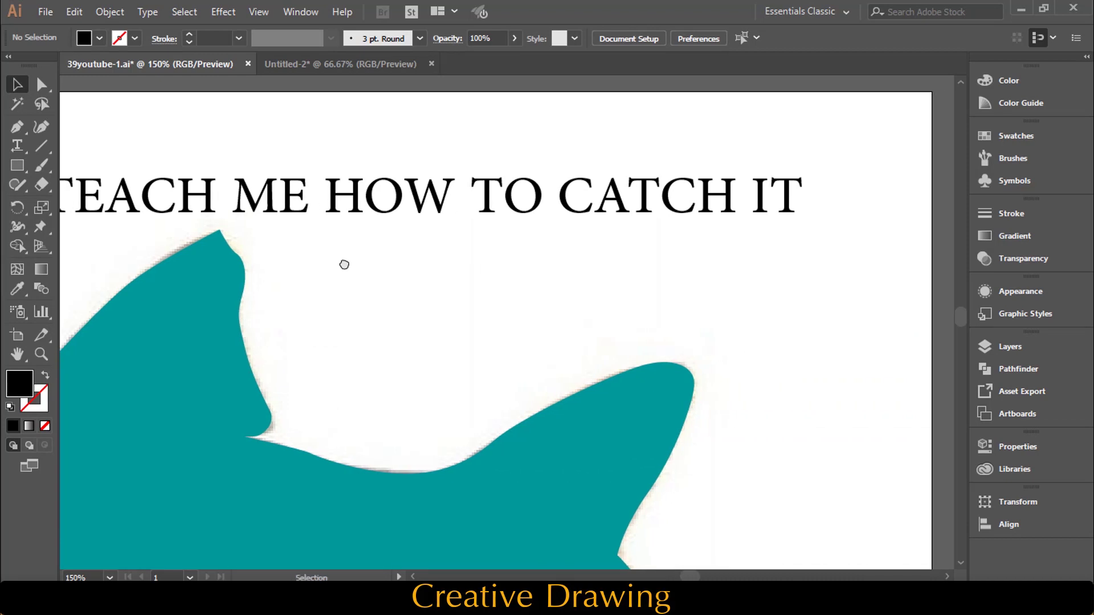
pyautogui.hotkey('ctrl', '0')
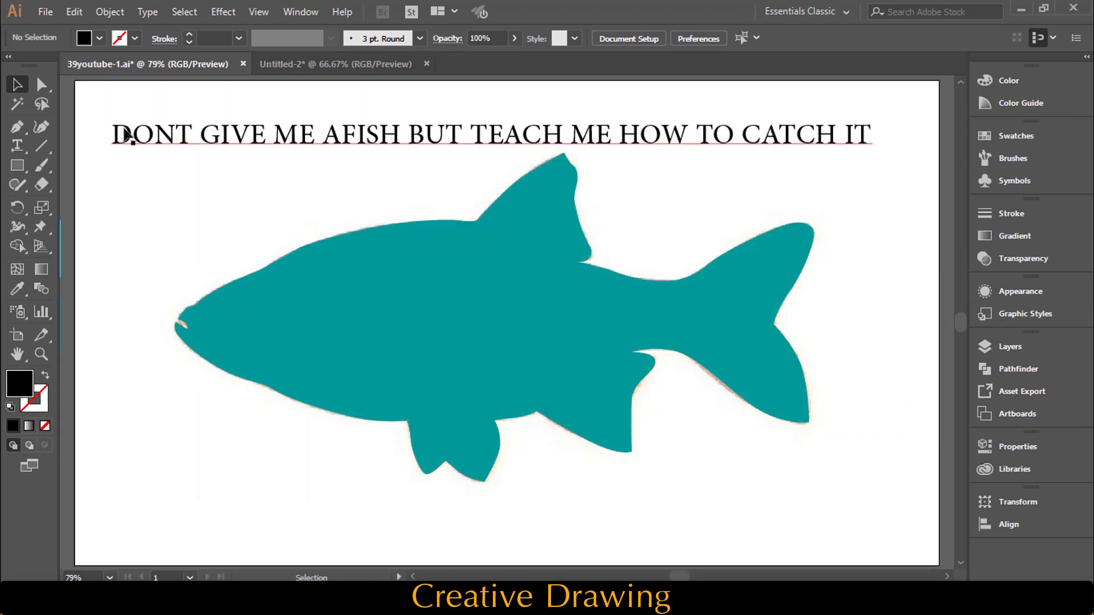
# - Change the quote to the Forte font at 62 pt, then deselect it and zoom out
pyautogui.click(312, 149)
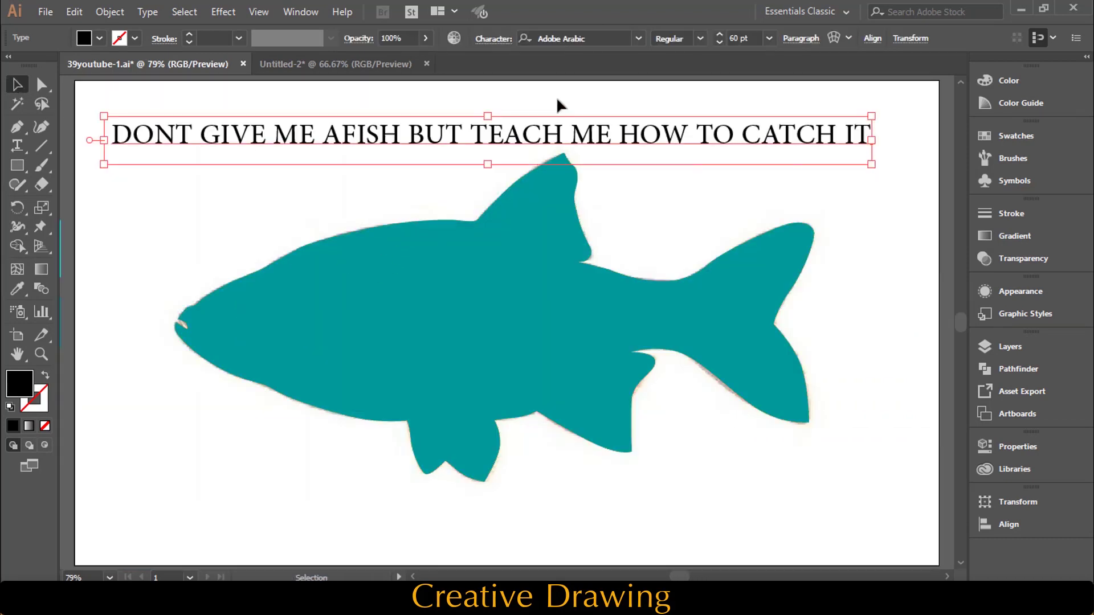
pyautogui.click(639, 40)
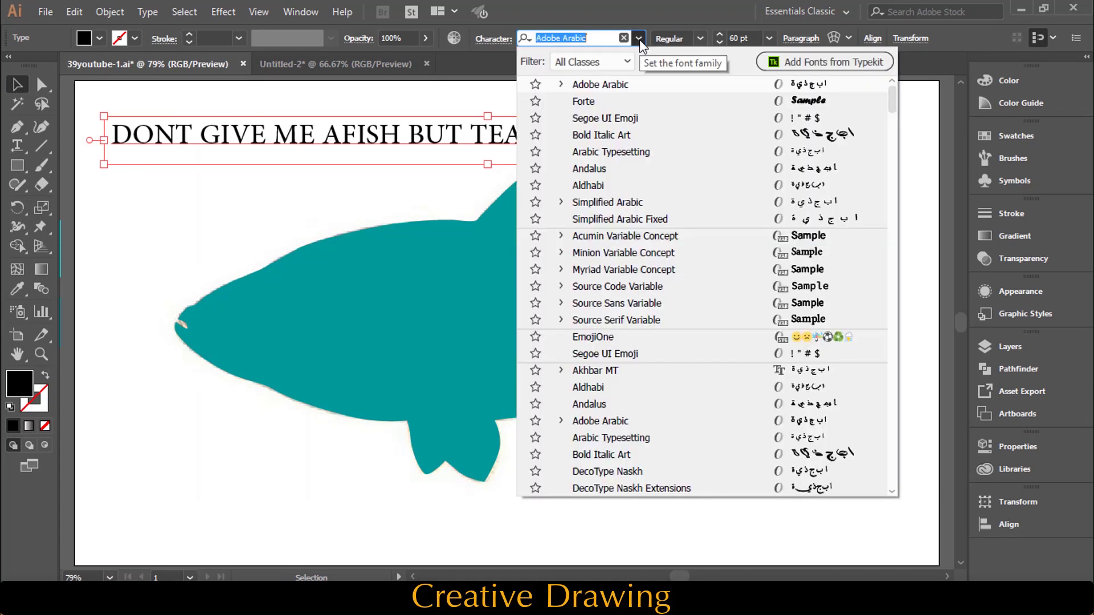
pyautogui.click(621, 102)
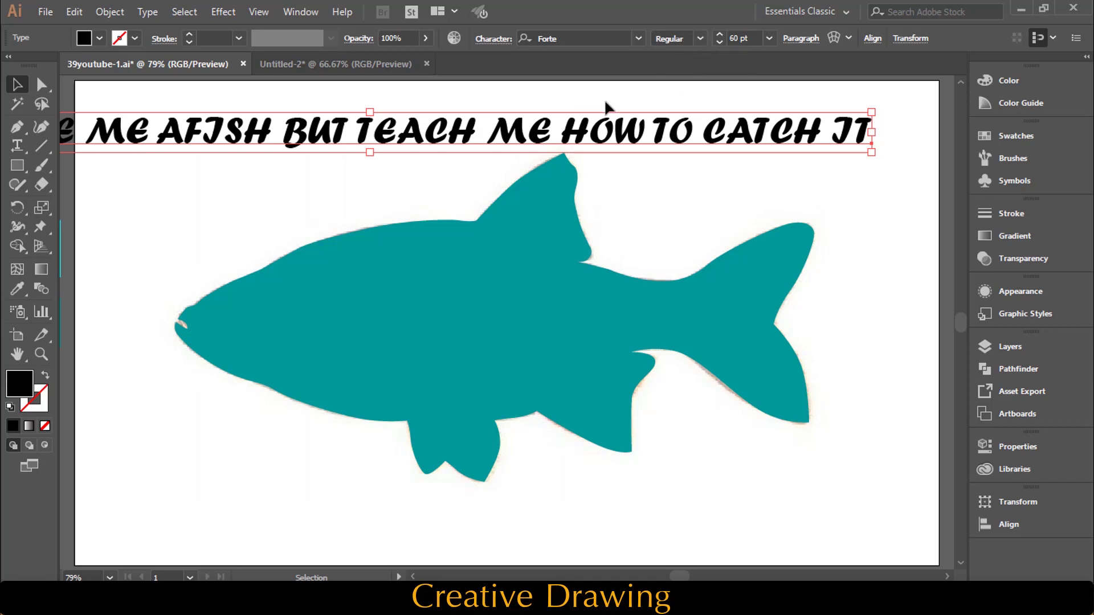
pyautogui.click(720, 33)
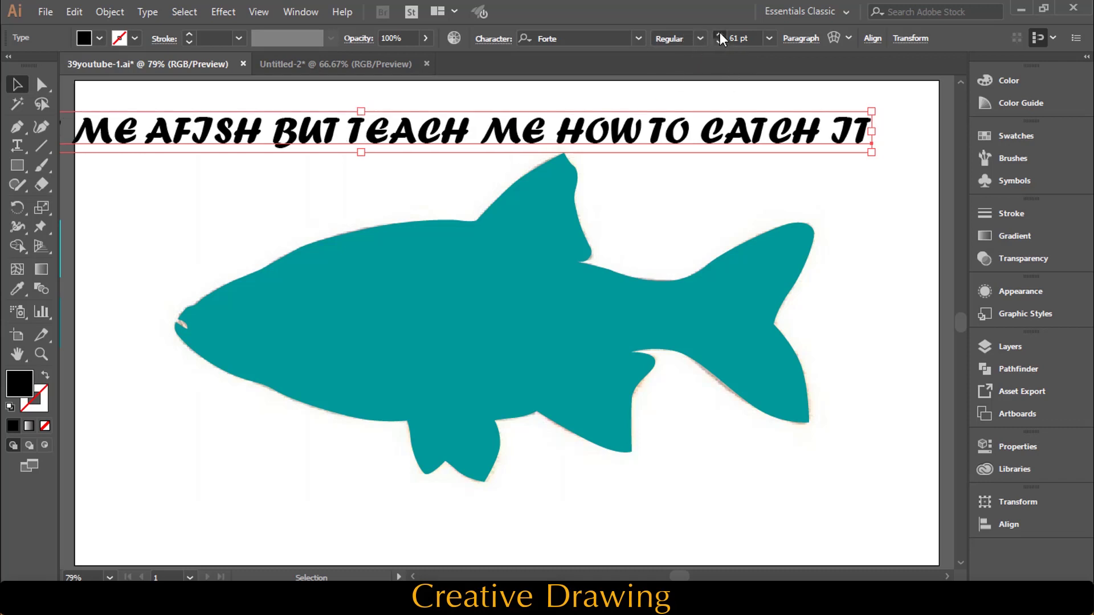
pyautogui.press('a')
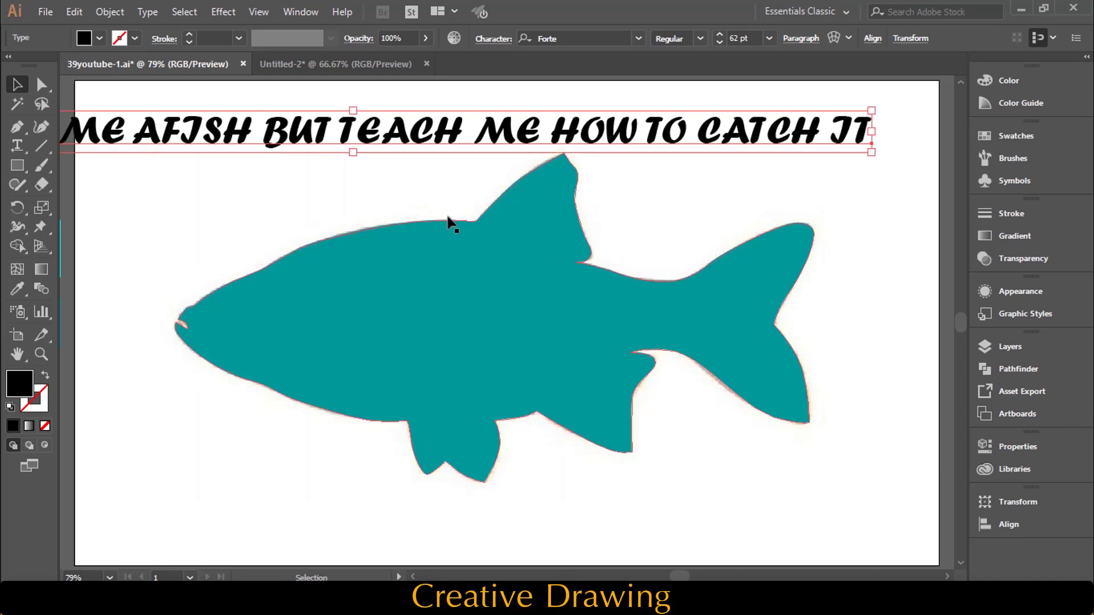
pyautogui.click(348, 182)
pyautogui.press('v')
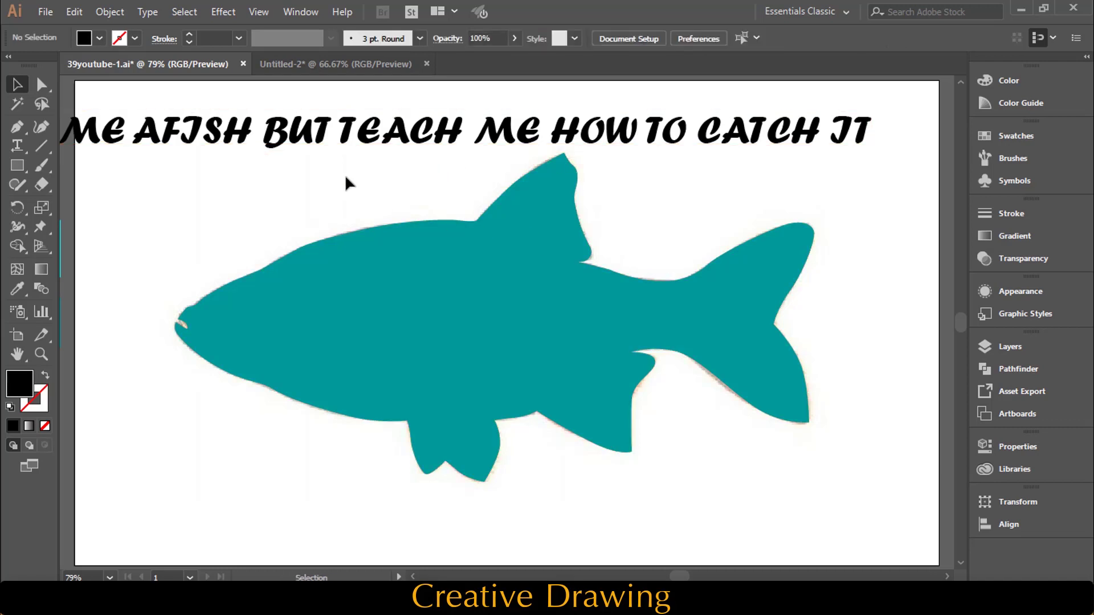
pyautogui.hotkey('ctrl', '-')
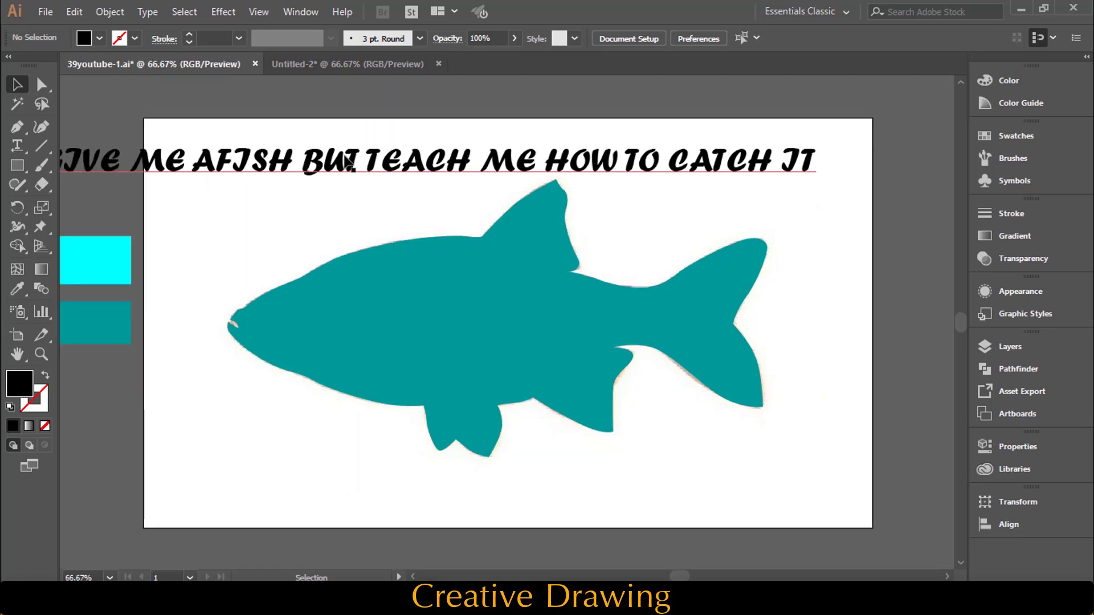
# - Slide the quote to the artboard's left edge and reselect it
pyautogui.moveTo(405, 159); pyautogui.dragTo(542, 150)
pyautogui.click(259, 205)
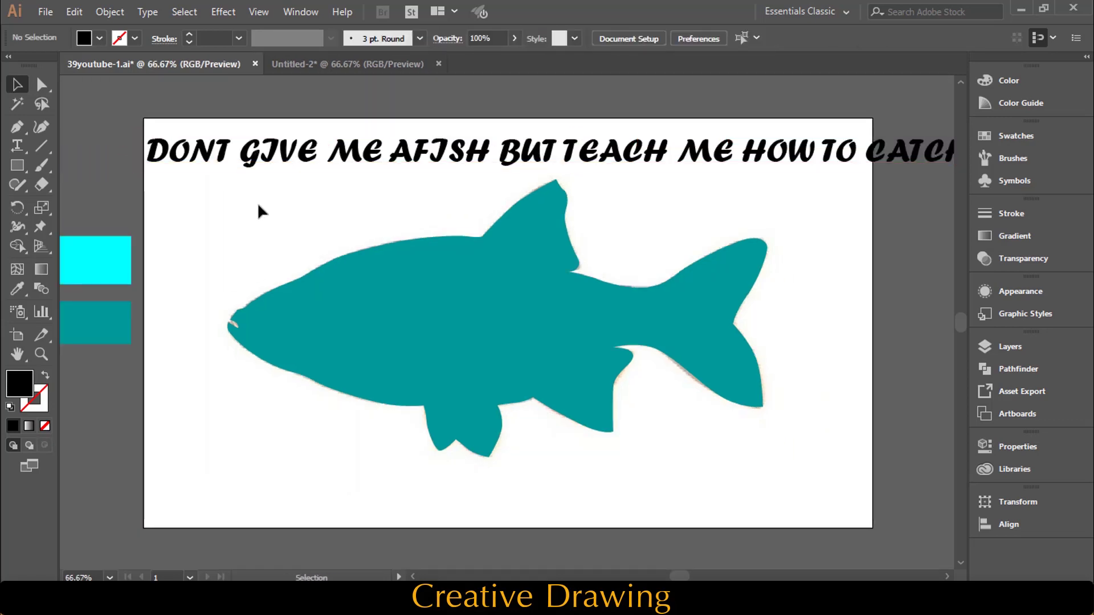
pyautogui.click(272, 155)
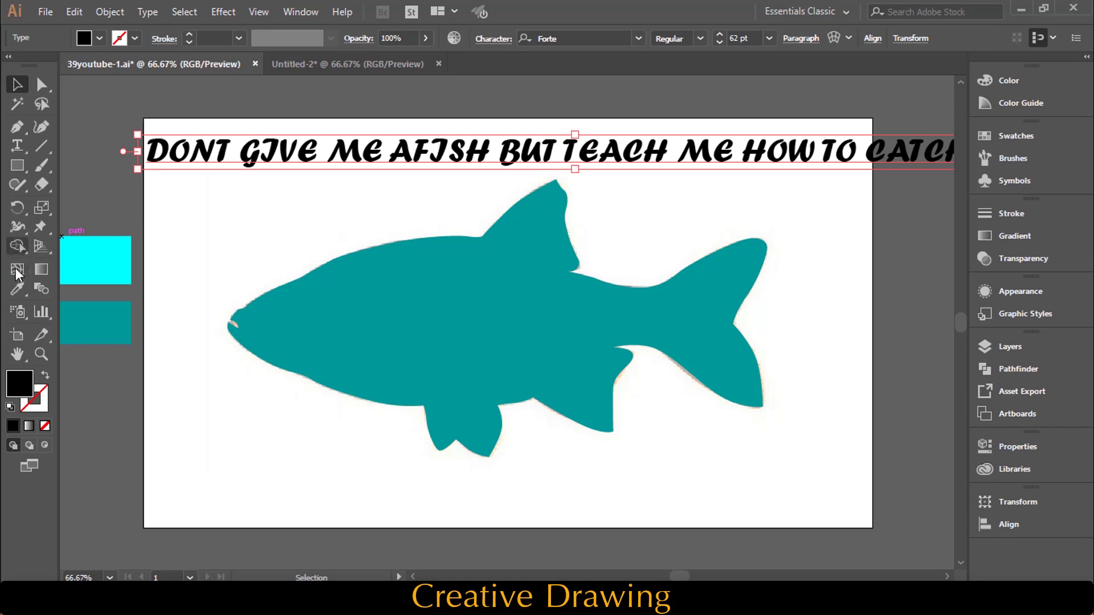
# - Colour the quote cyan by sampling the cyan rectangle with the Eyedropper
pyautogui.click(16, 288)
pyautogui.click(111, 261)
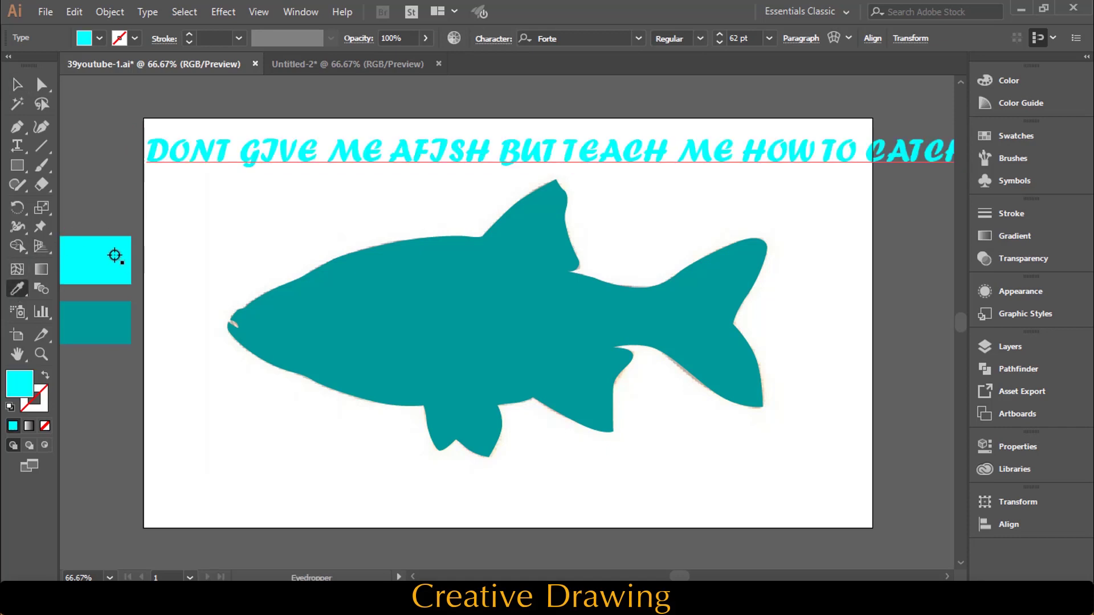
pyautogui.click(17, 84)
pyautogui.click(192, 231)
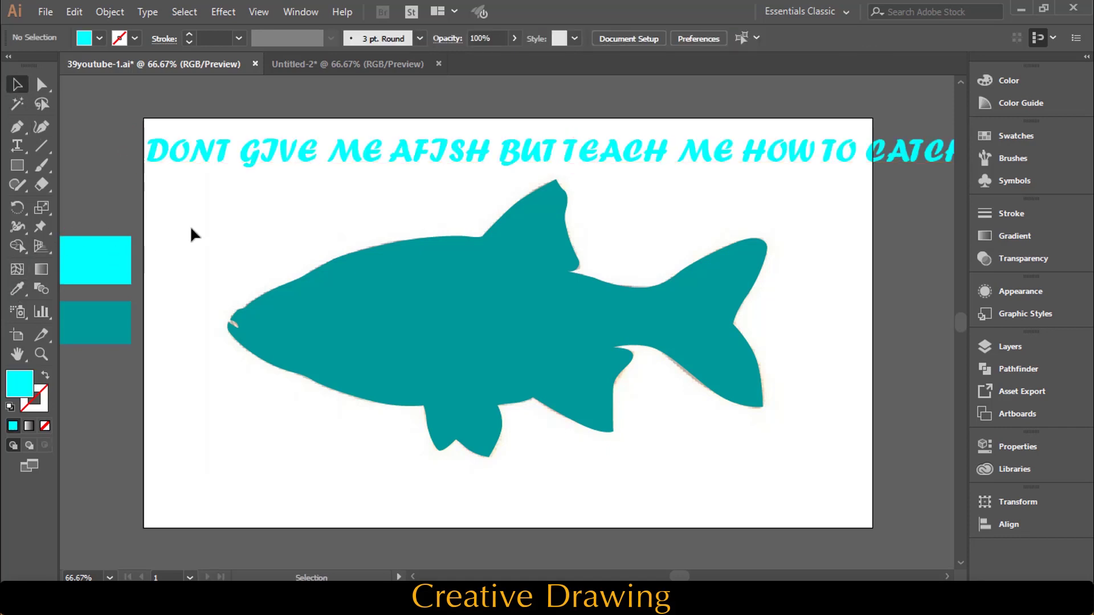
pyautogui.click(270, 156)
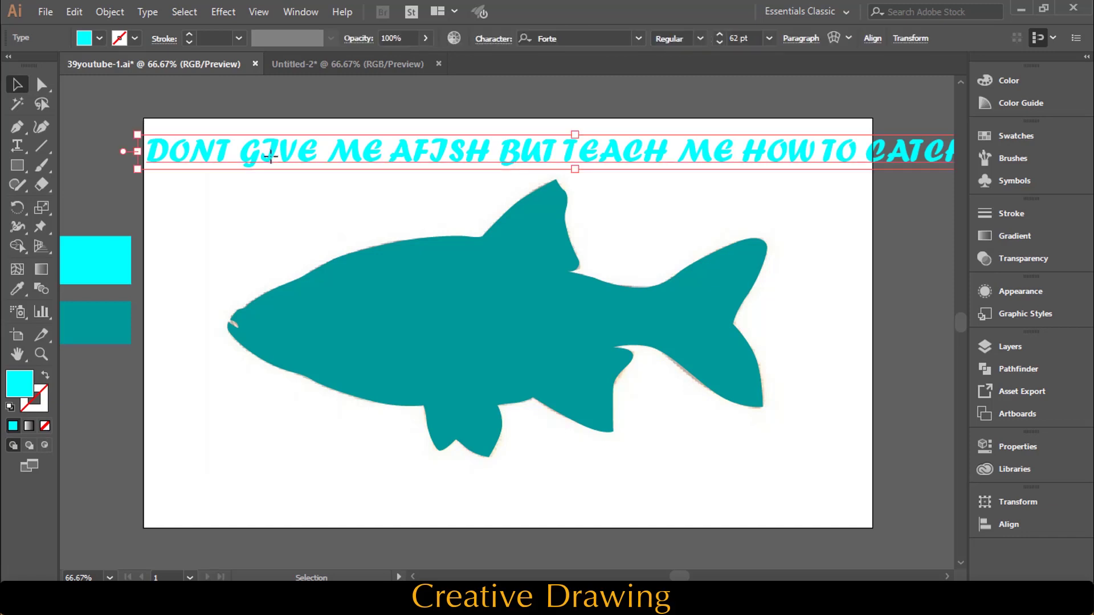
pyautogui.click(110, 12)
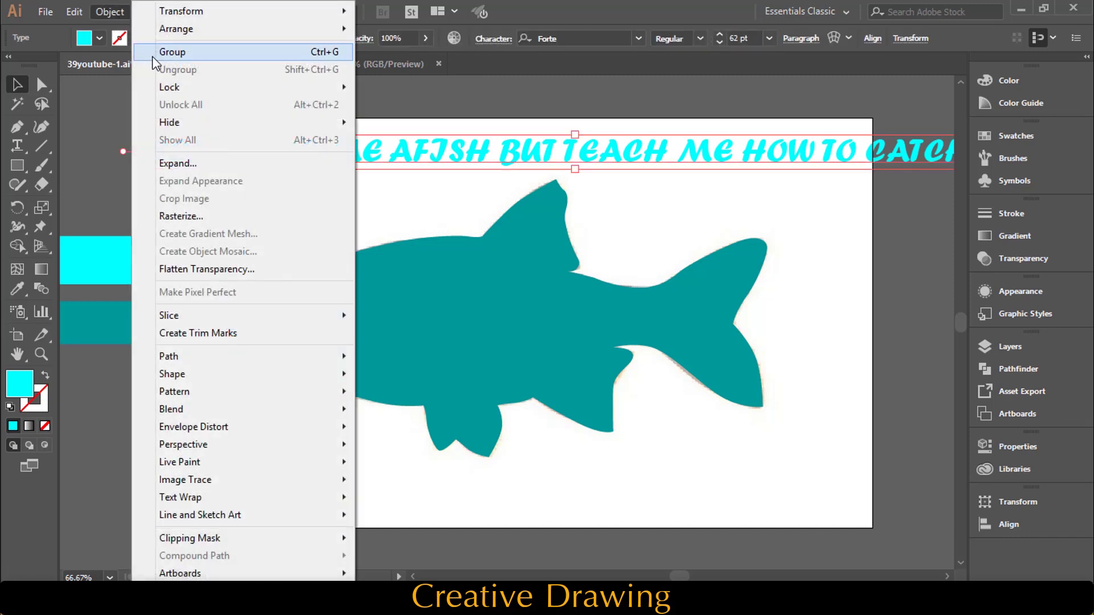
# - Convert the quote headline text to outlines
pyautogui.click(402, 190)
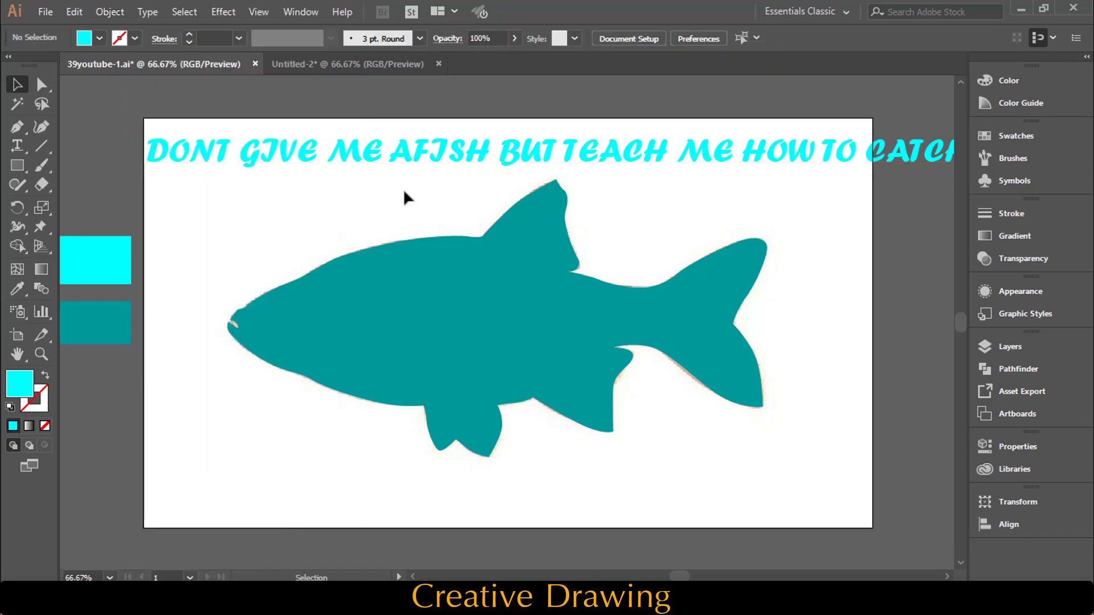
pyautogui.click(429, 160)
pyautogui.click(152, 10)
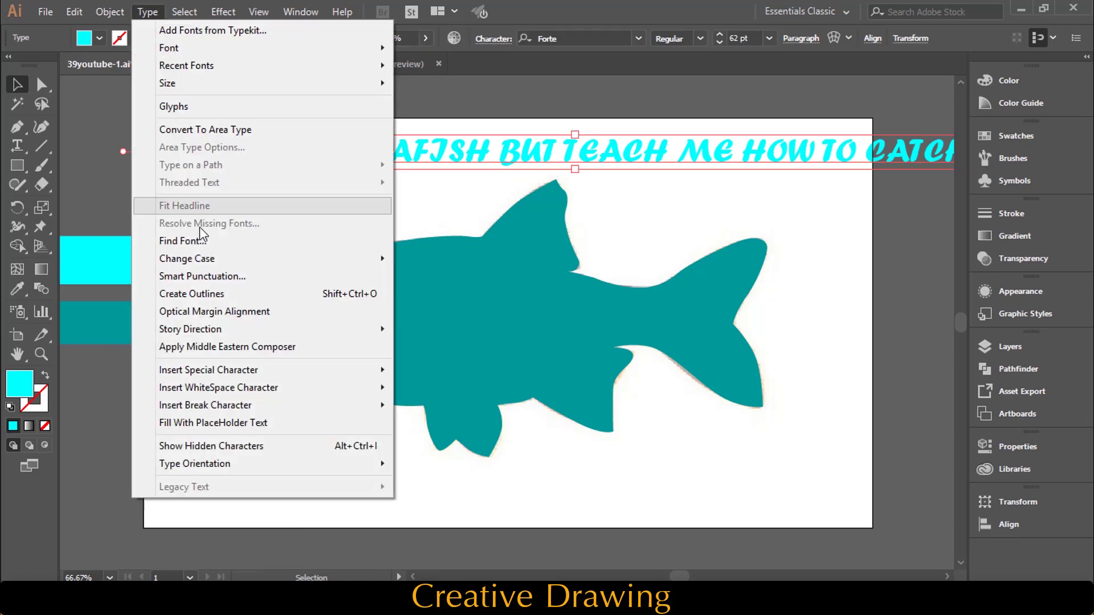
pyautogui.click(228, 294)
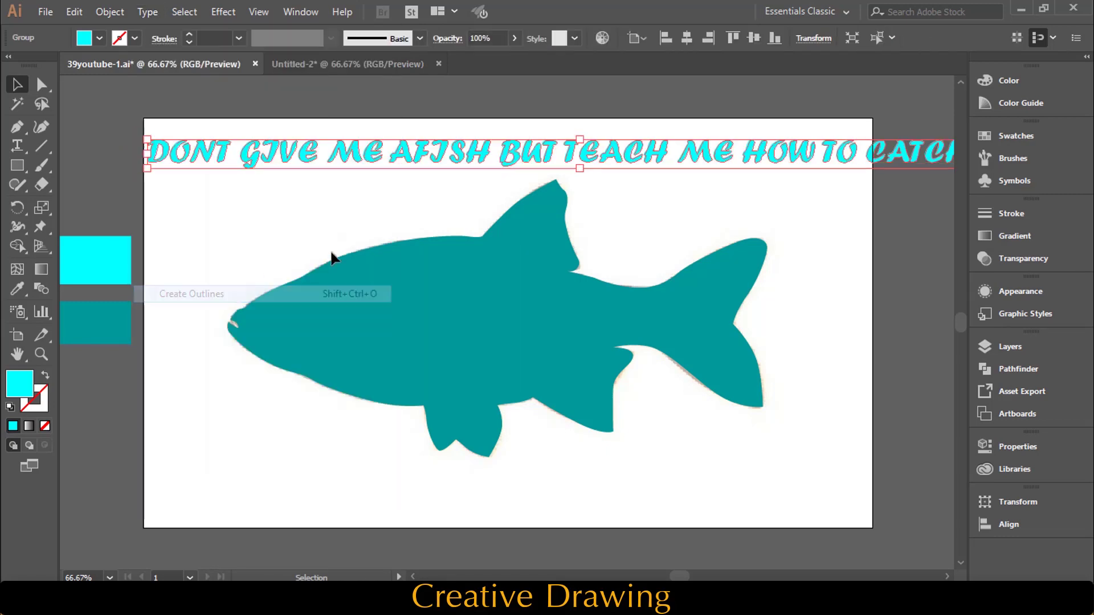
pyautogui.click(347, 211)
pyautogui.click(353, 151)
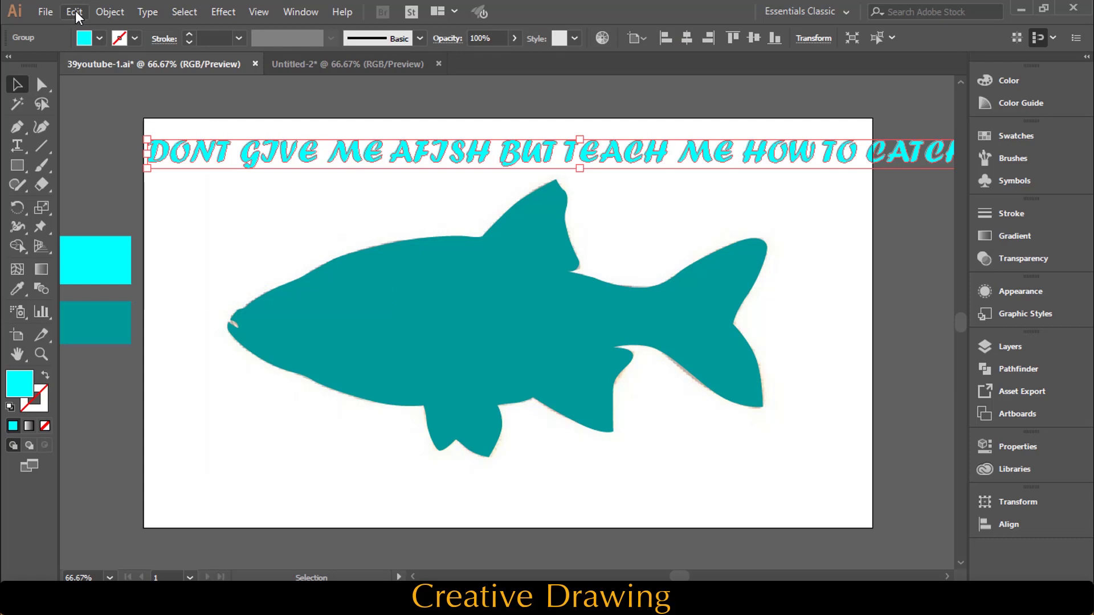
# - Ungroup the outlined letters and group the letters of DONT
pyautogui.click(101, 14)
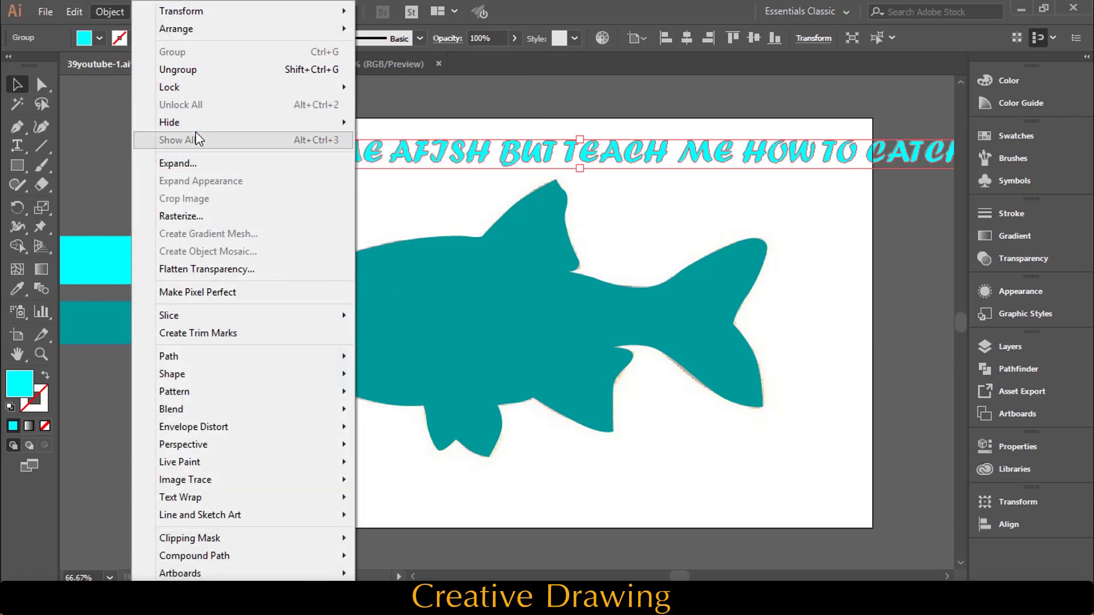
pyautogui.click(182, 70)
pyautogui.click(295, 217)
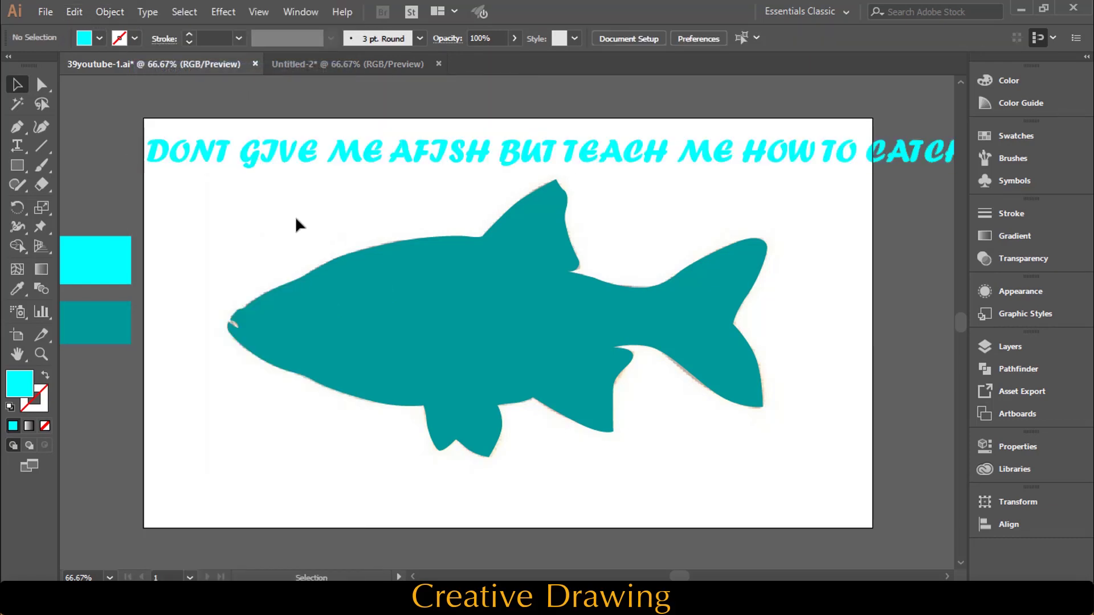
pyautogui.moveTo(136, 124); pyautogui.dragTo(231, 180)
pyautogui.click(119, 12)
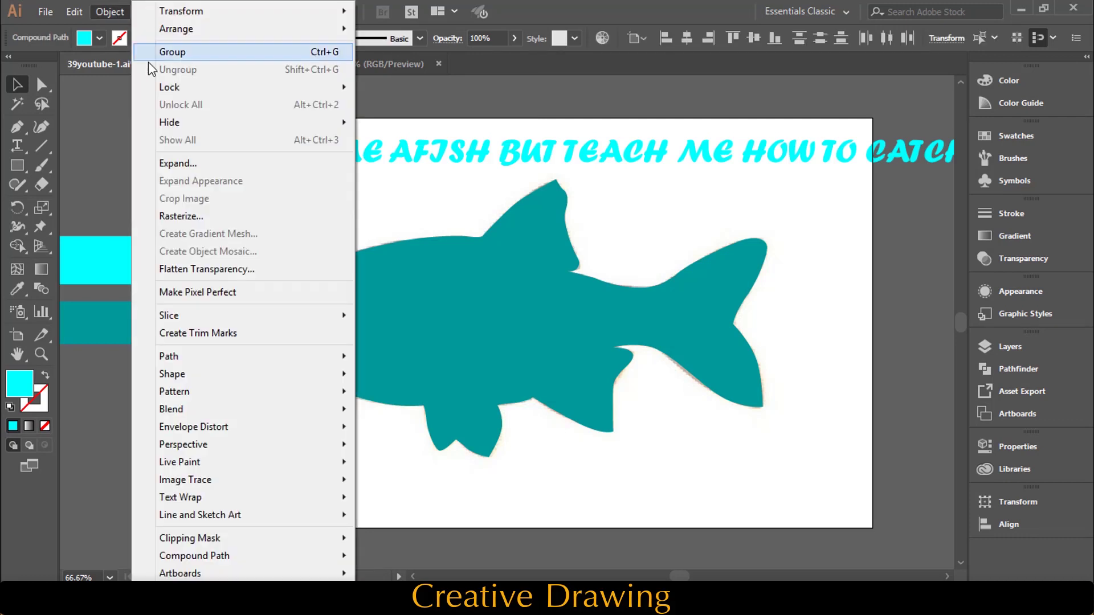
pyautogui.click(176, 46)
pyautogui.click(263, 197)
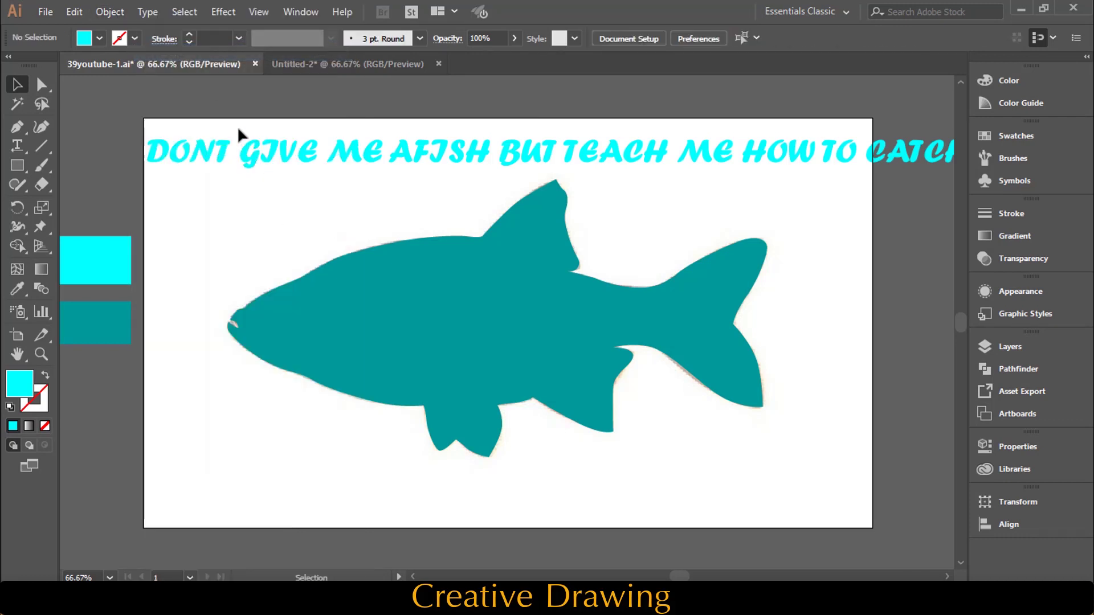
# - Group the letters of GIVE, ME and AFISH as separate words
pyautogui.moveTo(238, 130); pyautogui.dragTo(324, 183)
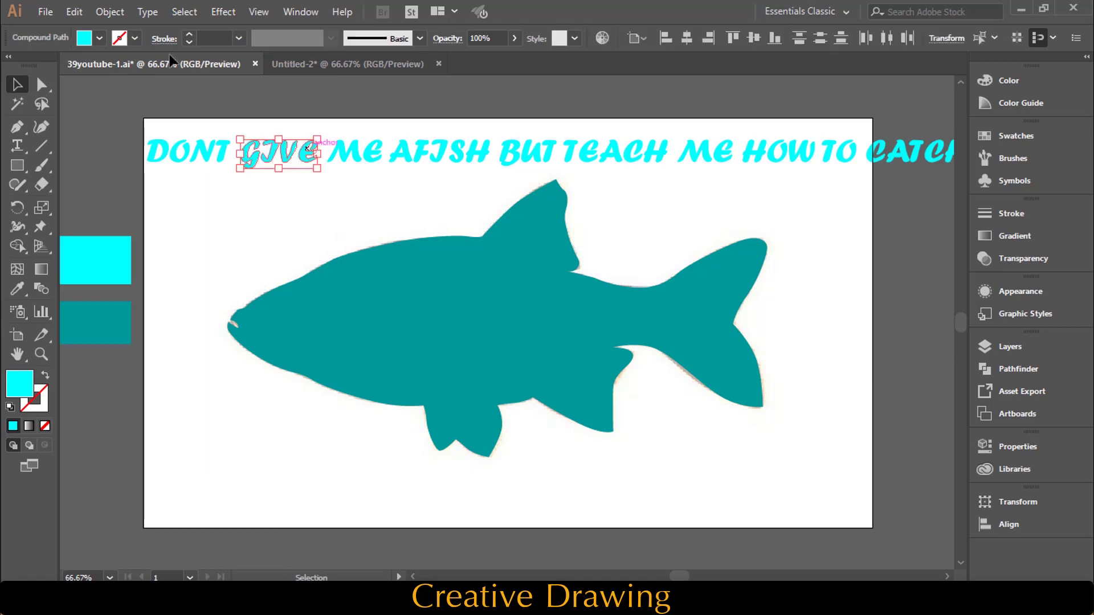
pyautogui.click(110, 12)
pyautogui.click(172, 52)
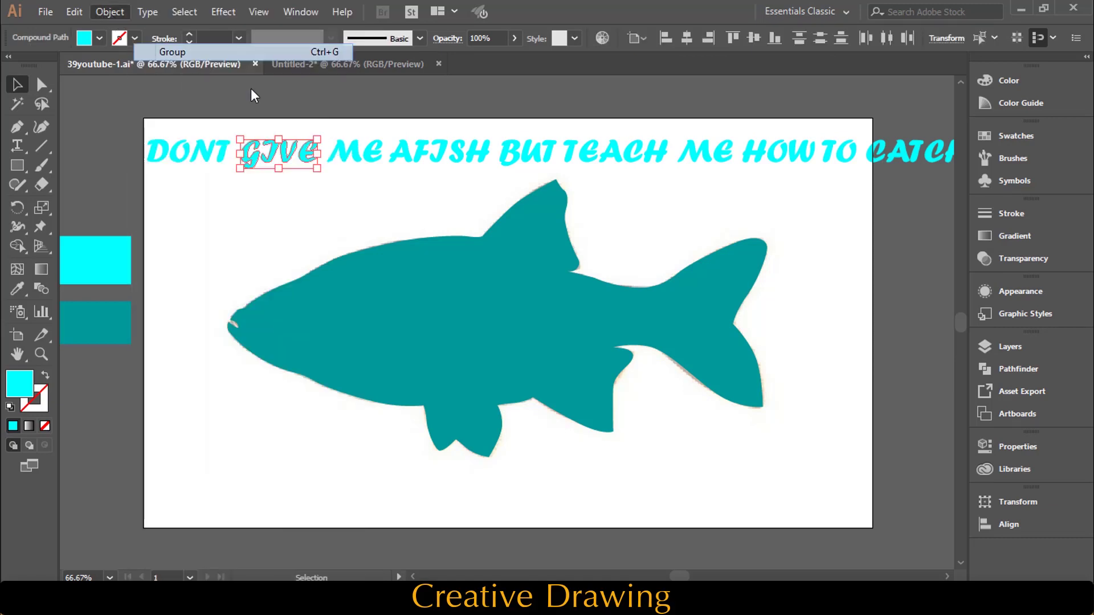
pyautogui.click(367, 204)
pyautogui.moveTo(388, 176); pyautogui.dragTo(493, 179)
pyautogui.hotkey('ctrl', 'g')
pyautogui.click(394, 125)
pyautogui.hotkey('ctrl', 'g')
pyautogui.click(480, 191)
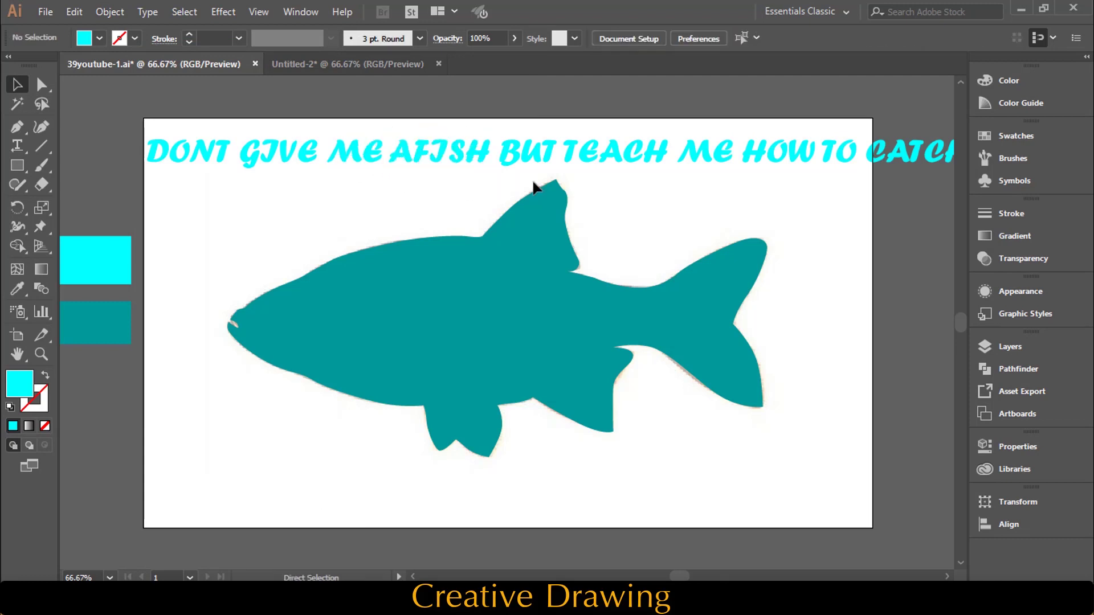
# - At 150% zoom, group BUT, TEACH and the second ME as separate words
pyautogui.hotkey('ctrl', '=')
pyautogui.hotkey('ctrl', '=')
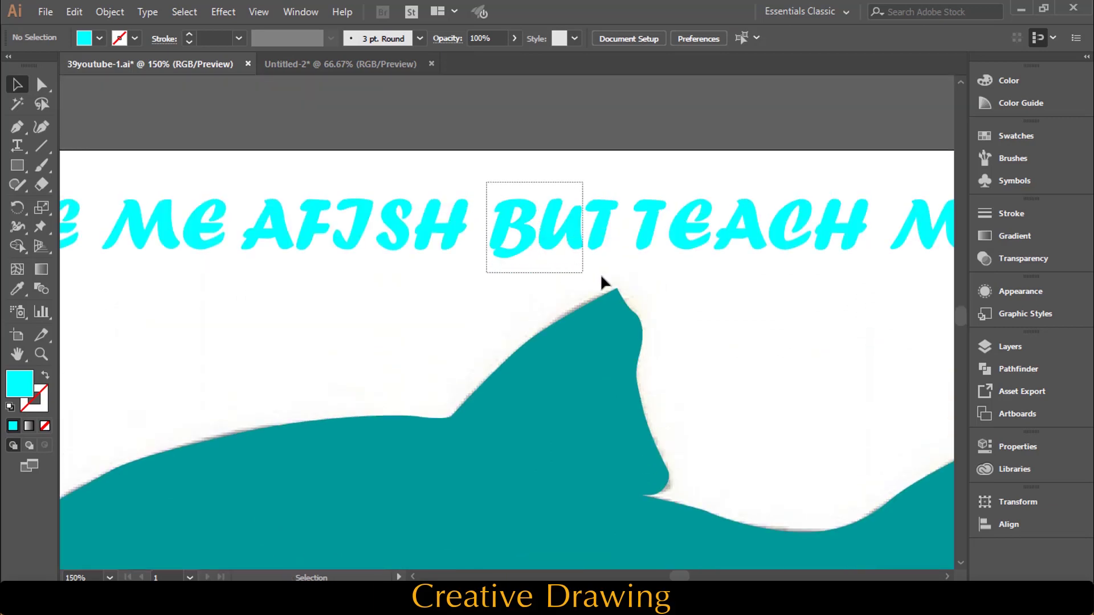
pyautogui.moveTo(488, 183); pyautogui.dragTo(621, 276)
pyautogui.hotkey('ctrl', 'g')
pyautogui.moveTo(621, 316); pyautogui.dragTo(423, 314)
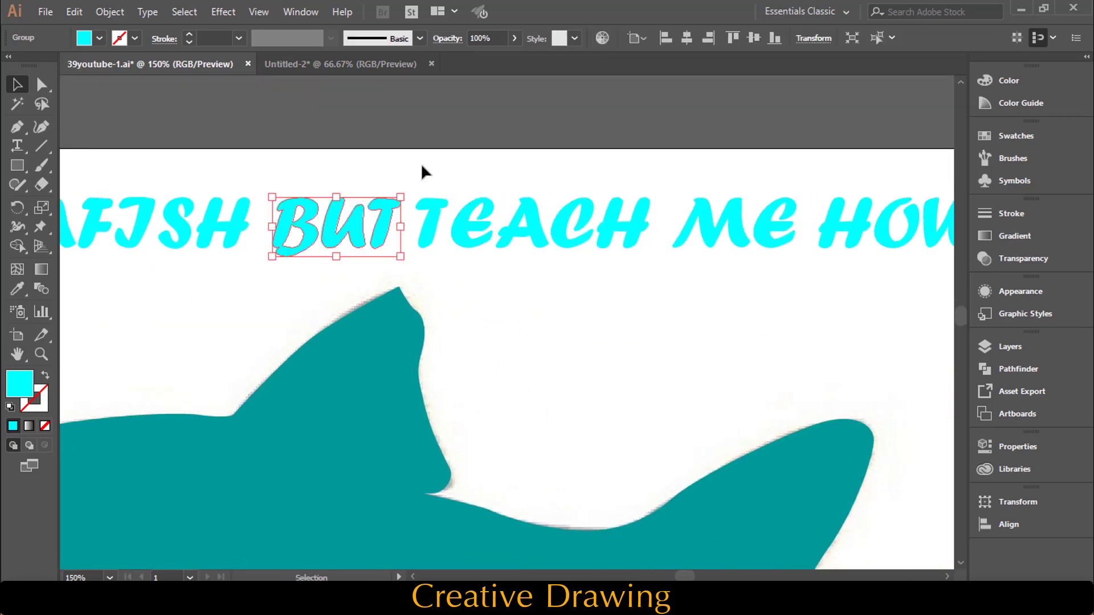
pyautogui.moveTo(415, 166); pyautogui.dragTo(655, 293)
pyautogui.hotkey('ctrl', 'g')
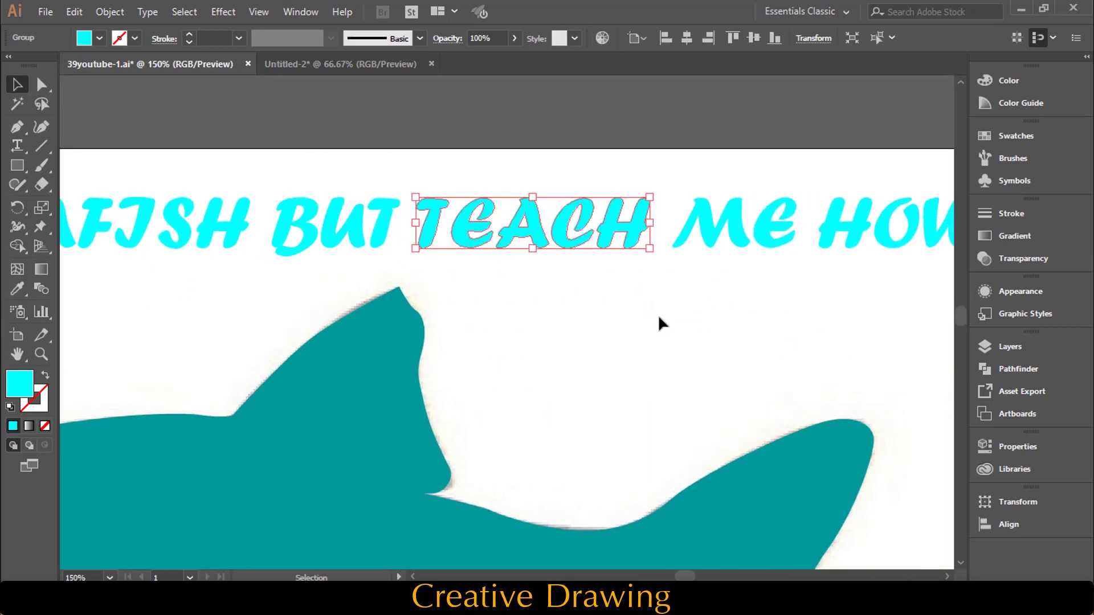
pyautogui.click(658, 314)
pyautogui.moveTo(579, 324); pyautogui.dragTo(379, 325)
pyautogui.moveTo(463, 168); pyautogui.dragTo(603, 271)
pyautogui.hotkey('ctrl', 'g')
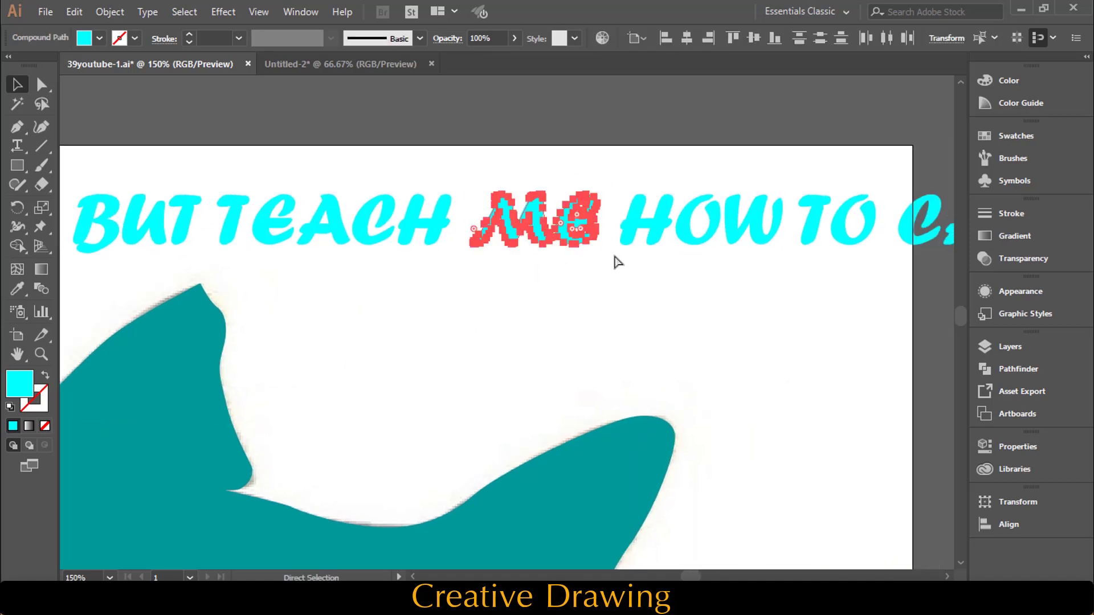
pyautogui.click(641, 292)
# - Group the letters of HOW, TO and CATCH as separate words
pyautogui.moveTo(619, 176)
pyautogui.mouseDown()
pyautogui.moveTo(789, 290)
pyautogui.moveTo(525, 301)
pyautogui.mouseUp()
pyautogui.hotkey('ctrl', 'g')
pyautogui.click(775, 310)
pyautogui.moveTo(505, 172); pyautogui.dragTo(610, 260)
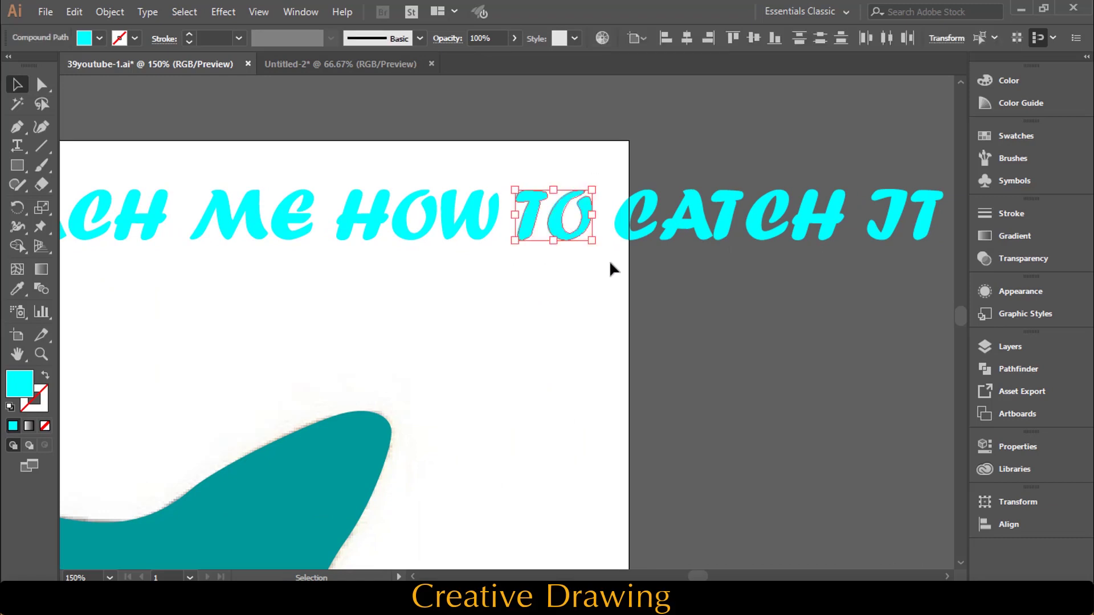
pyautogui.hotkey('ctrl', 'g')
pyautogui.click(603, 176)
pyautogui.moveTo(853, 285); pyautogui.dragTo(860, 285)
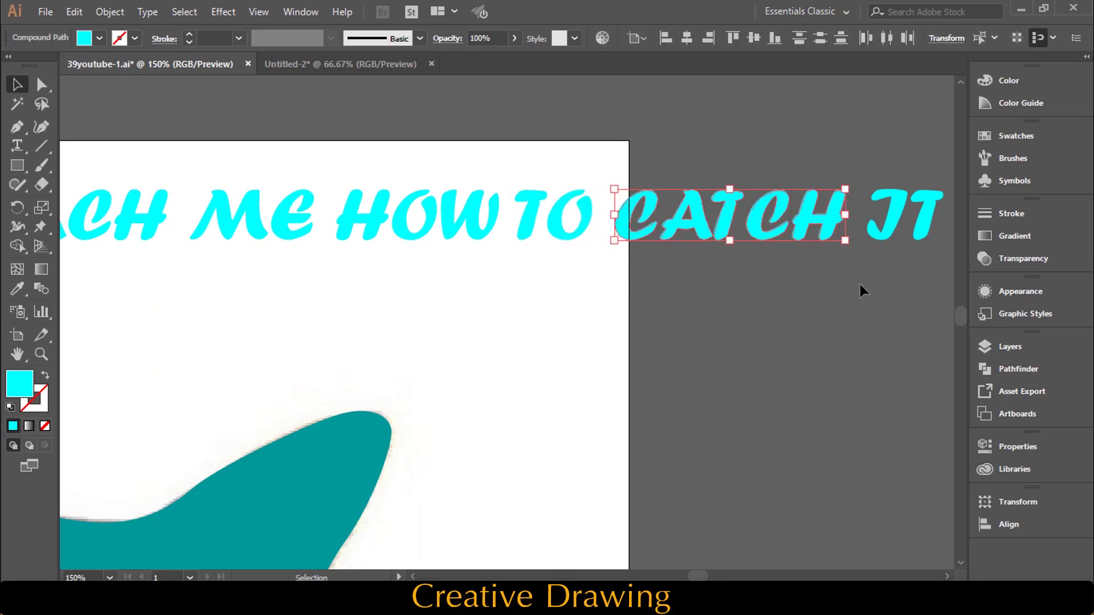
pyautogui.hotkey('ctrl', 'g')
pyautogui.click(809, 319)
# - Group the letters of IT and zoom out to the whole artboard
pyautogui.hscroll(5, 687, 310)
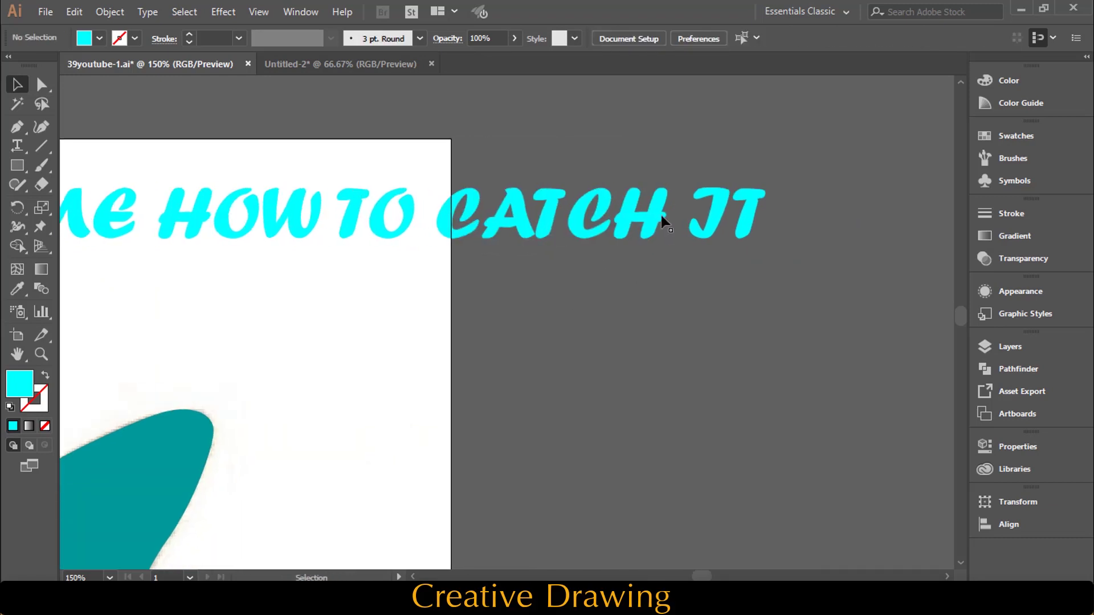
pyautogui.moveTo(789, 243); pyautogui.dragTo(795, 245)
pyautogui.hotkey('ctrl', 'g')
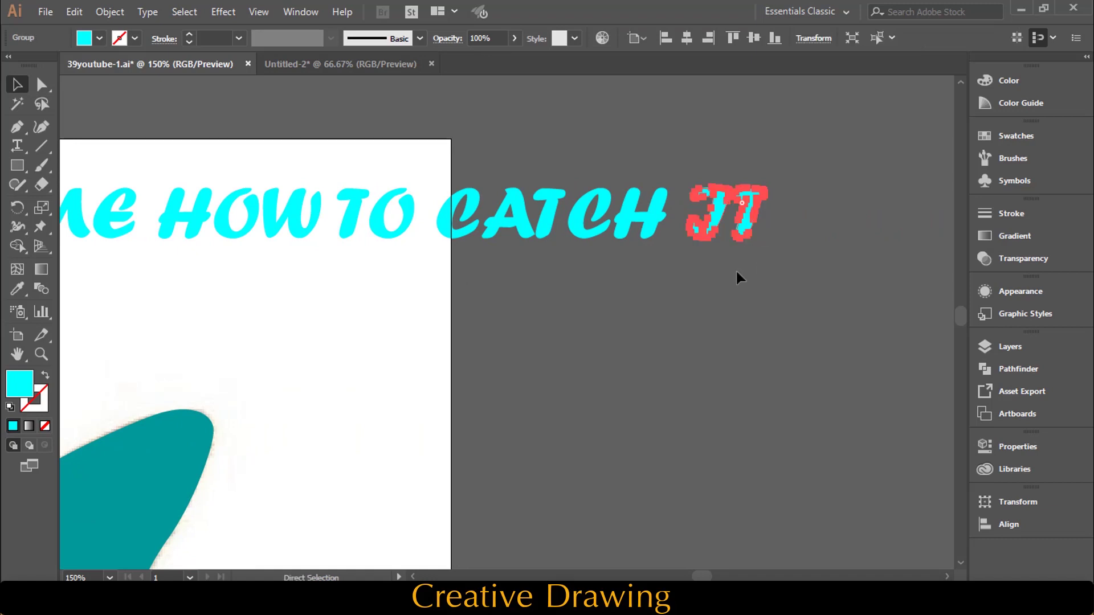
pyautogui.hotkey('ctrl', '0')
pyautogui.click(258, 226)
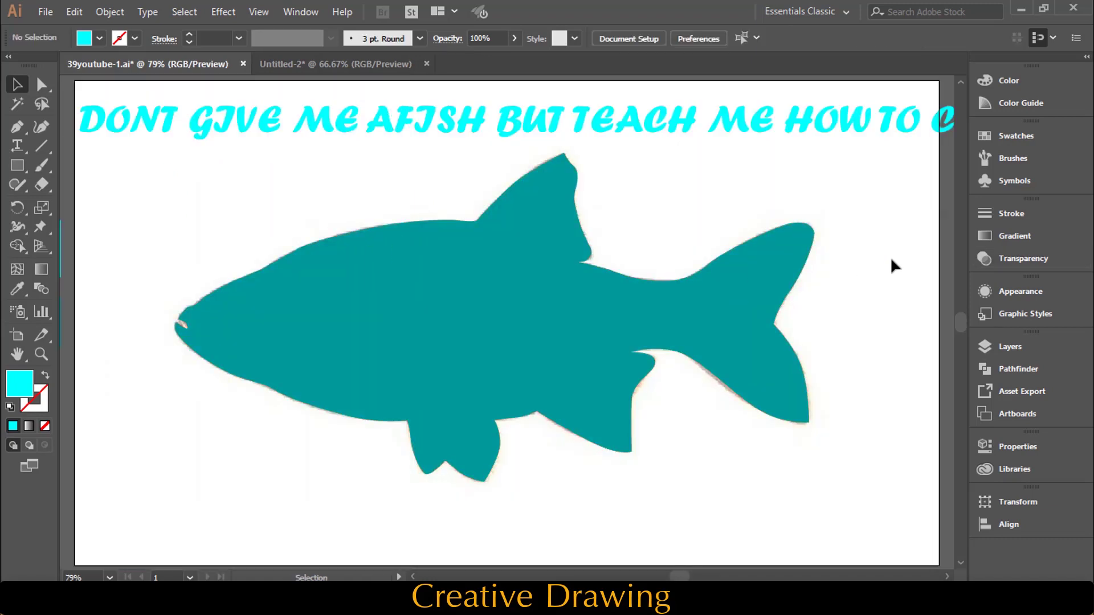
pyautogui.hotkey('ctrl', '-')
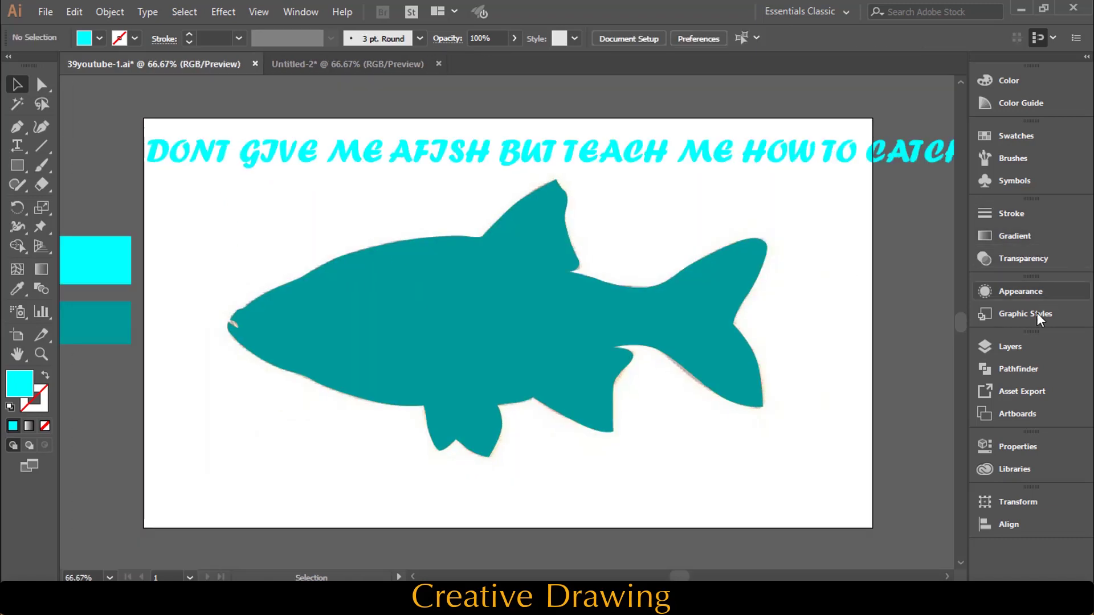
# - Delete Layer 1 with the template fish photo and swatch rectangles in the Layers panel
pyautogui.click(1010, 348)
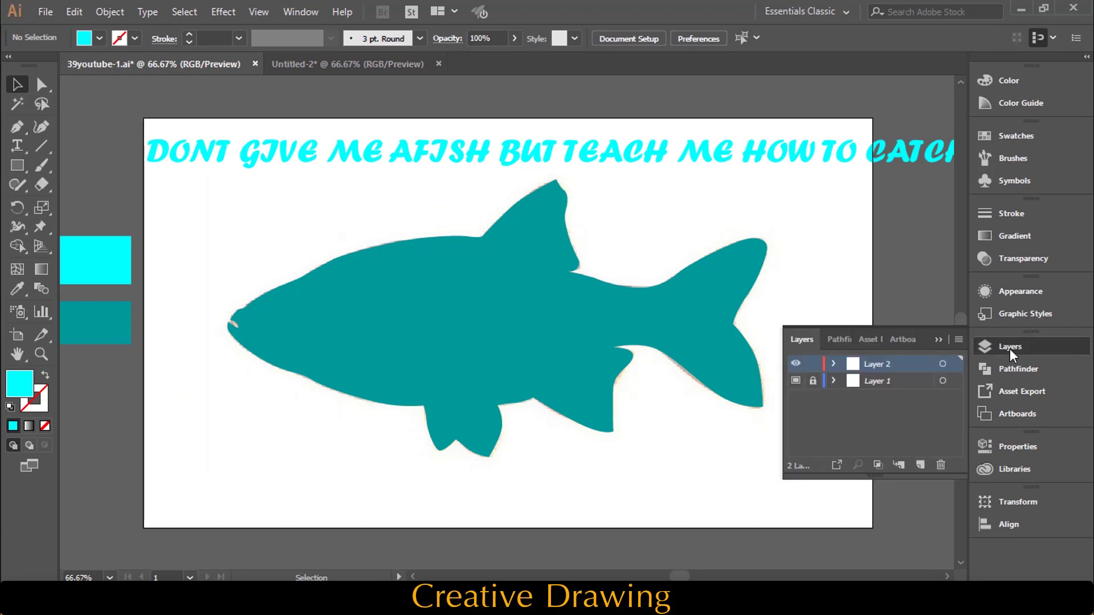
pyautogui.click(834, 381)
pyautogui.click(886, 396)
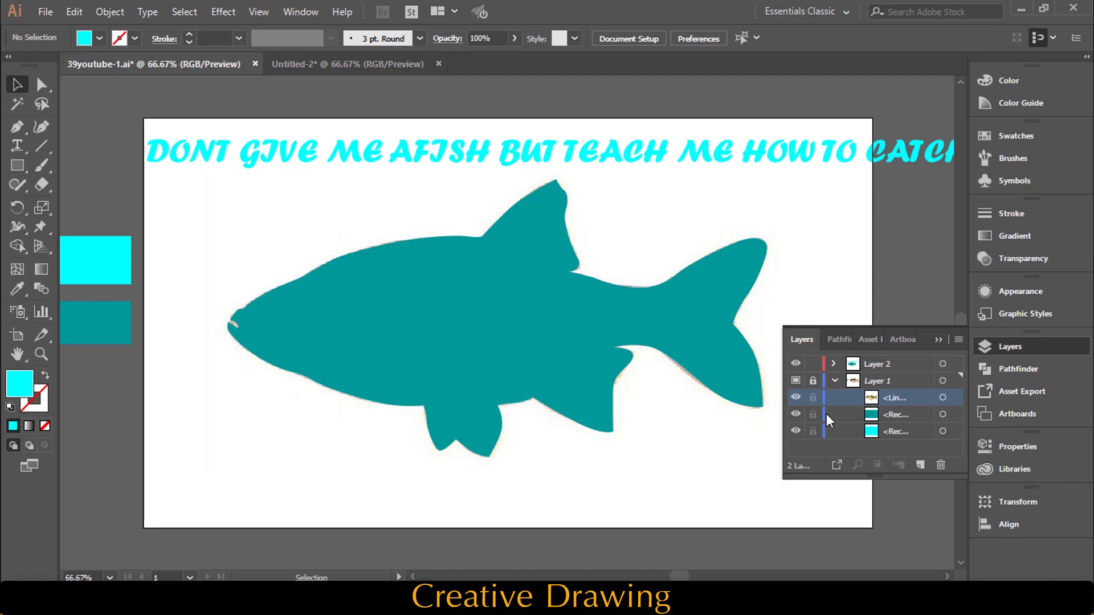
pyautogui.click(878, 381)
pyautogui.click(941, 464)
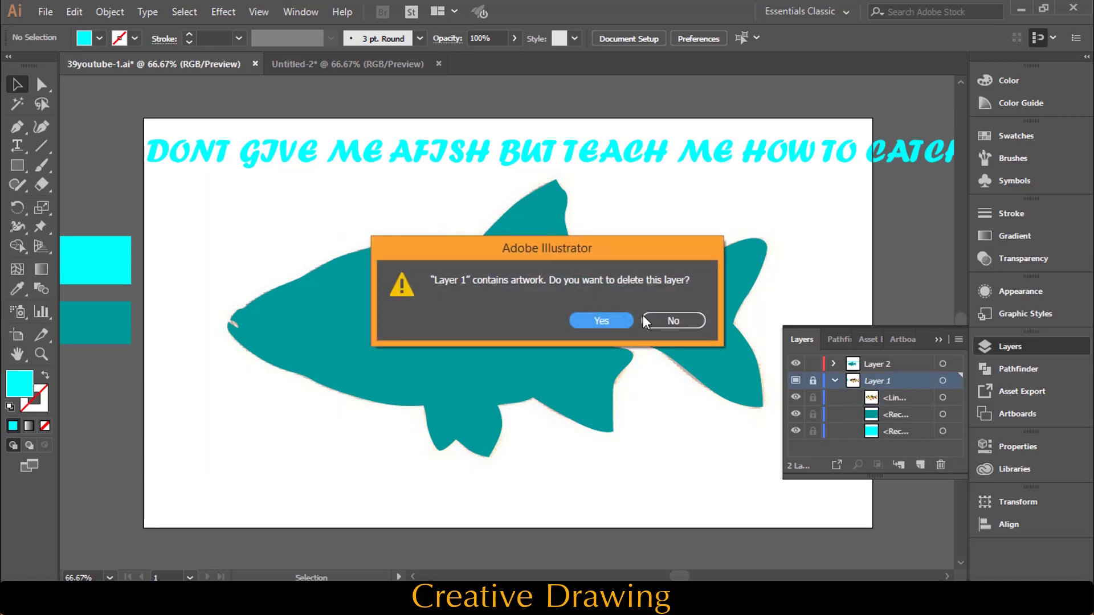
pyautogui.click(616, 320)
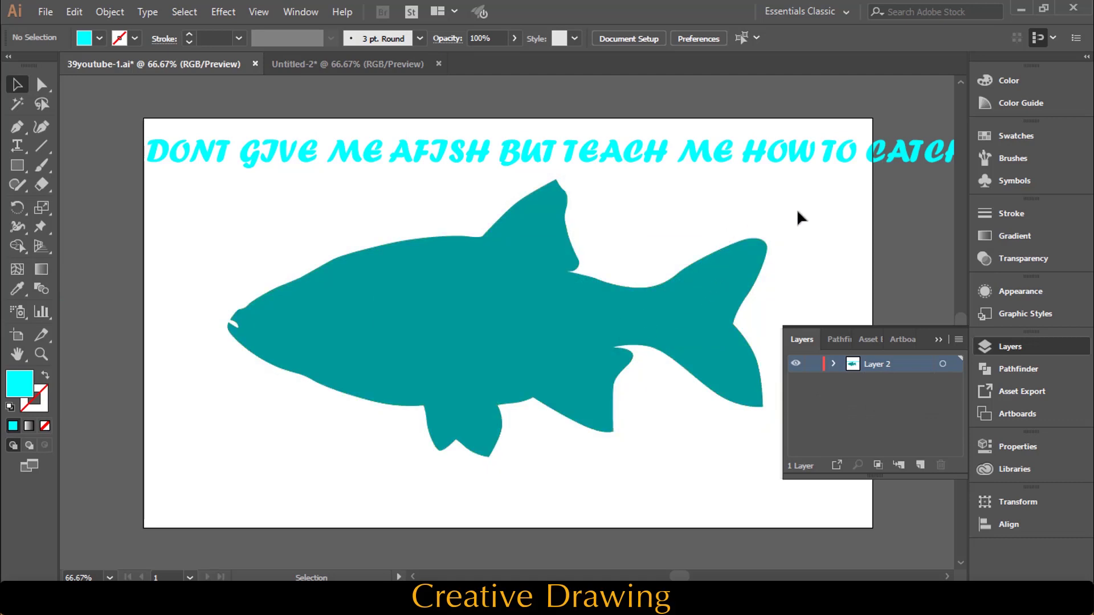
pyautogui.click(941, 336)
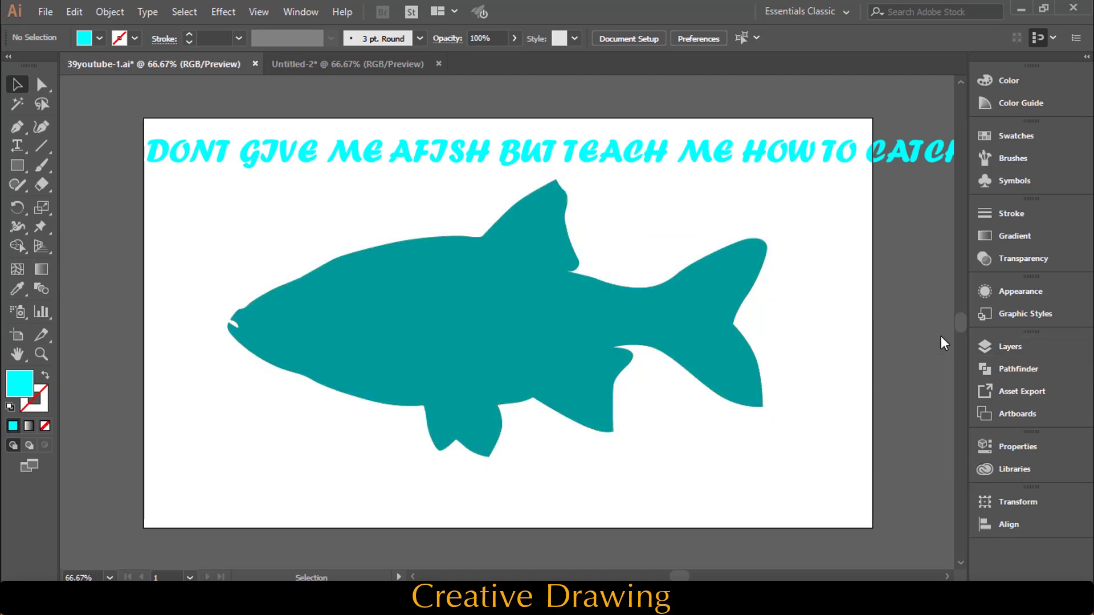
# - Lock the teal fish silhouette with Object > Lock > Selection, then select the DONT group
pyautogui.click(336, 278)
pyautogui.click(108, 12)
pyautogui.moveTo(169, 87)
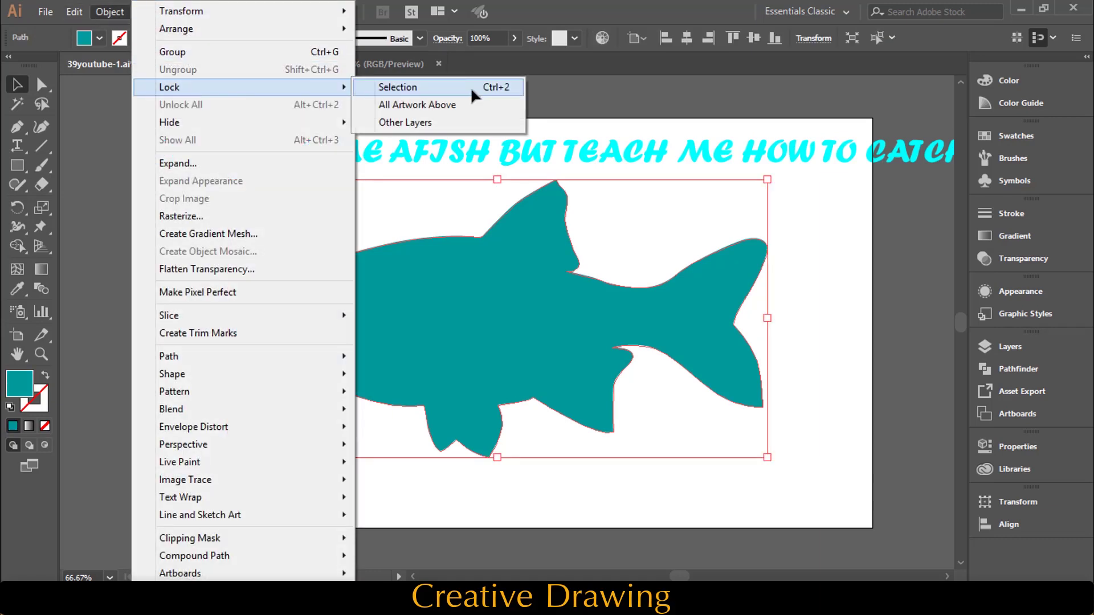
pyautogui.click(470, 87)
pyautogui.click(198, 156)
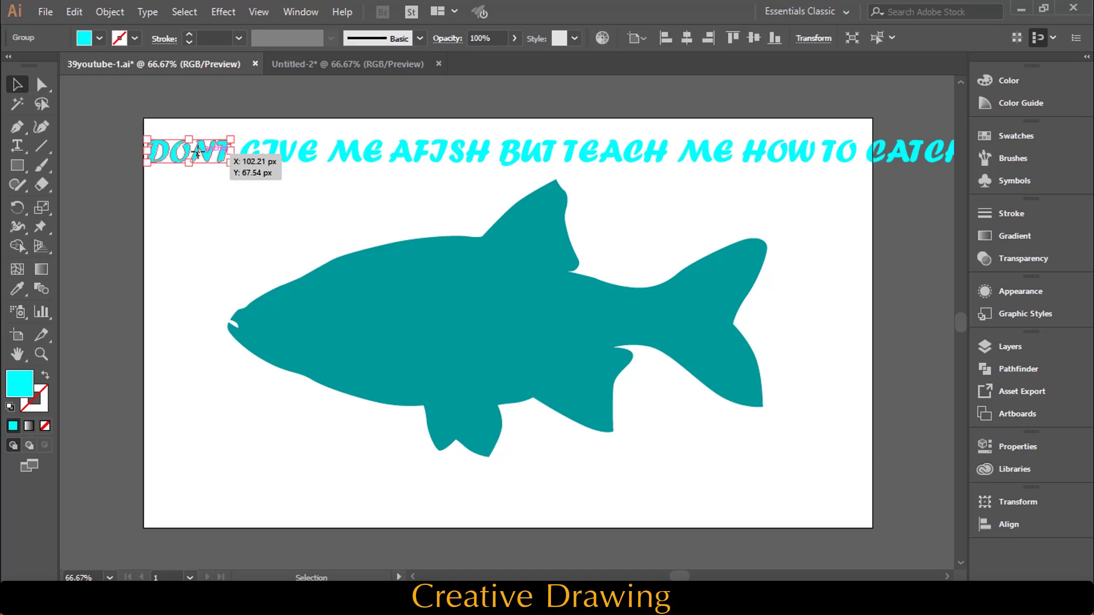
# - Enlarge DONT, nudge it left on the fish's head and tilt it slightly counter-clockwise
pyautogui.moveTo(230, 164); pyautogui.dragTo(344, 309)
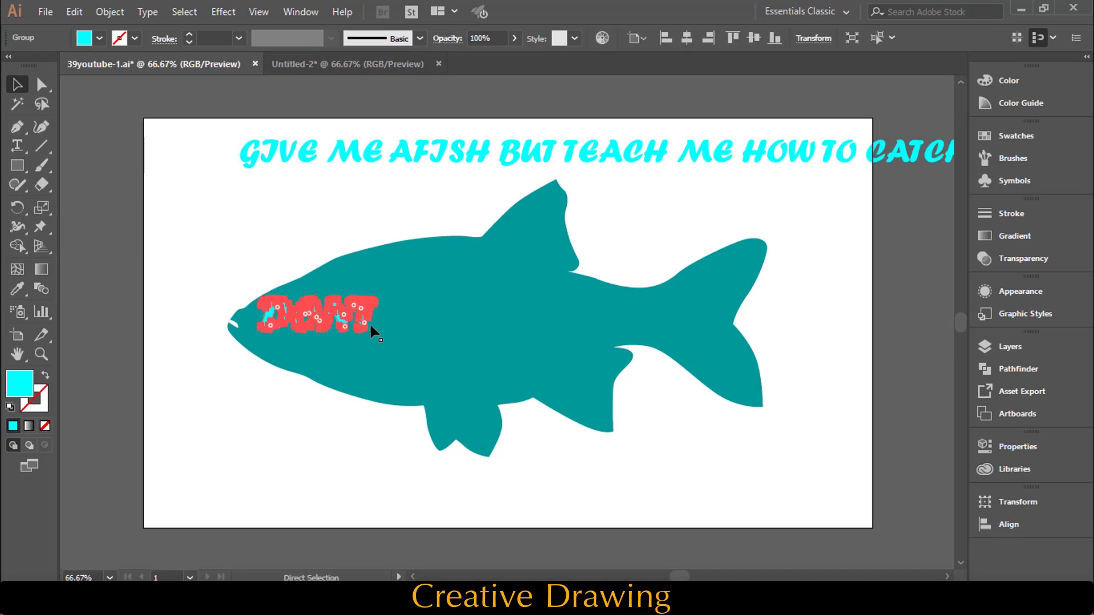
pyautogui.hotkey('ctrl', '=')
pyautogui.scroll(3, 433, 337)
pyautogui.scroll(2, 518, 388)
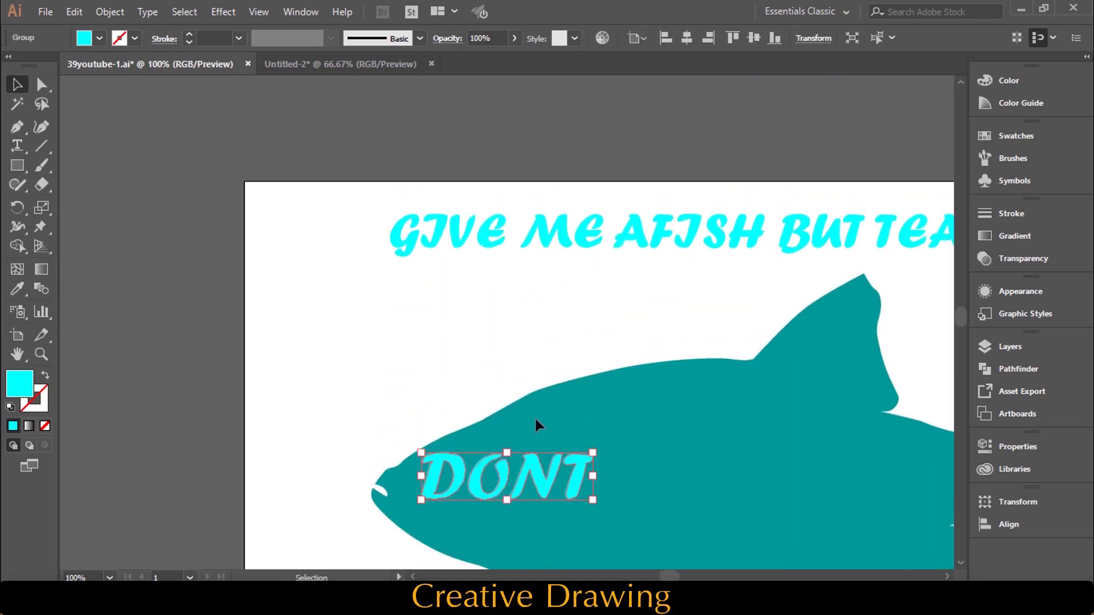
pyautogui.moveTo(553, 473); pyautogui.dragTo(540, 471)
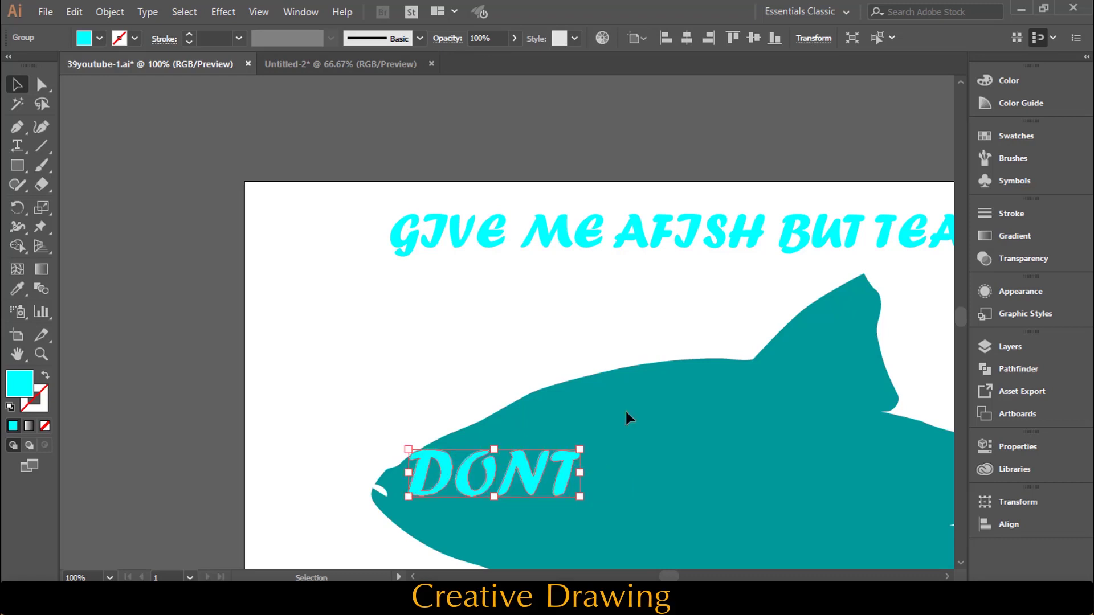
pyautogui.click(592, 344)
pyautogui.hotkey('ctrl', '+')
pyautogui.scroll(-5, 513, 359)
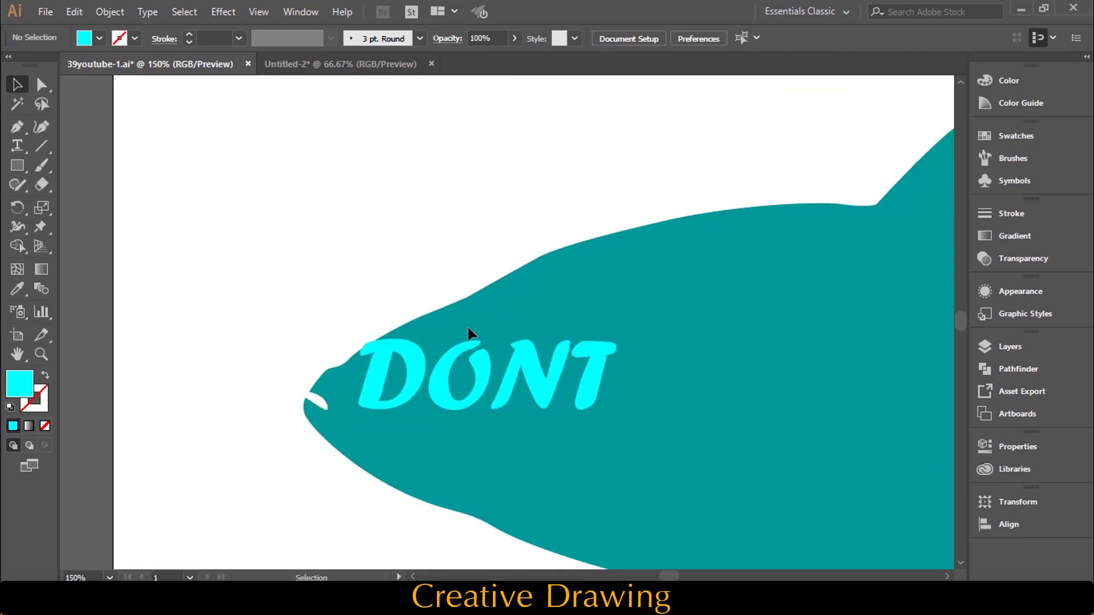
pyautogui.click(499, 387)
pyautogui.moveTo(627, 411); pyautogui.dragTo(628, 404)
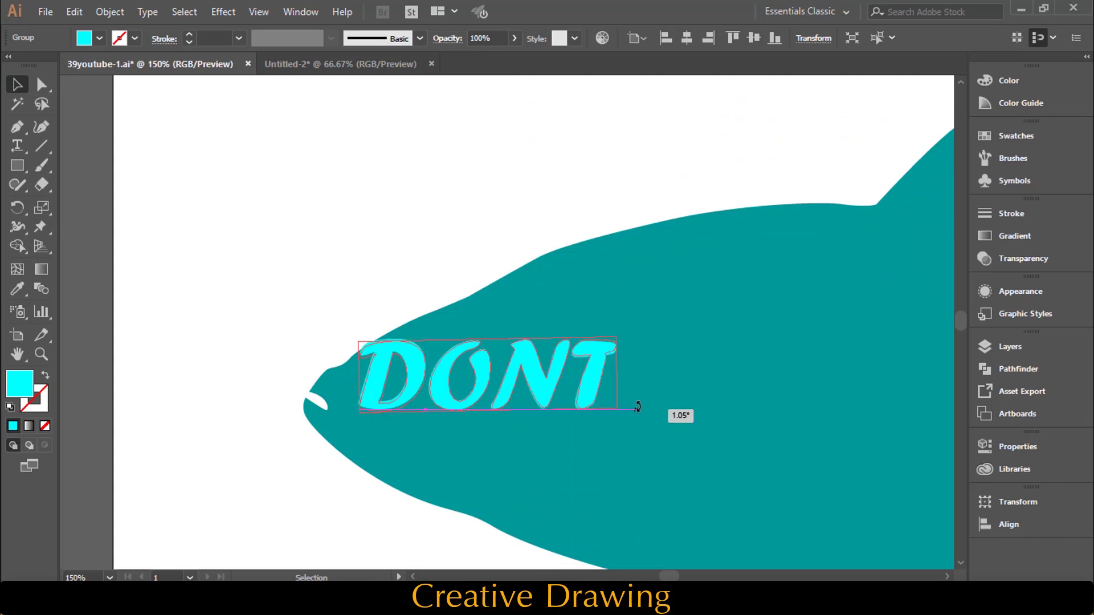
pyautogui.click(354, 233)
# - Move GIVE down onto the fish body just above DONT
pyautogui.scroll(3, 357, 230)
pyautogui.scroll(2, 358, 239)
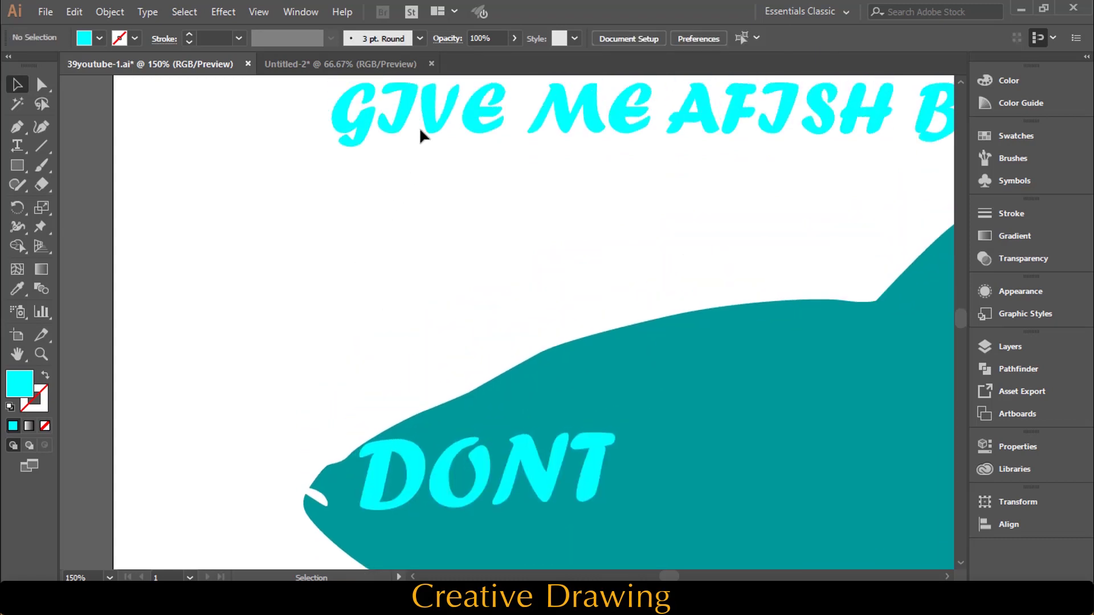
pyautogui.moveTo(422, 134)
pyautogui.mouseDown()
pyautogui.moveTo(704, 388)
pyautogui.moveTo(746, 412)
pyautogui.moveTo(676, 375)
pyautogui.mouseUp()
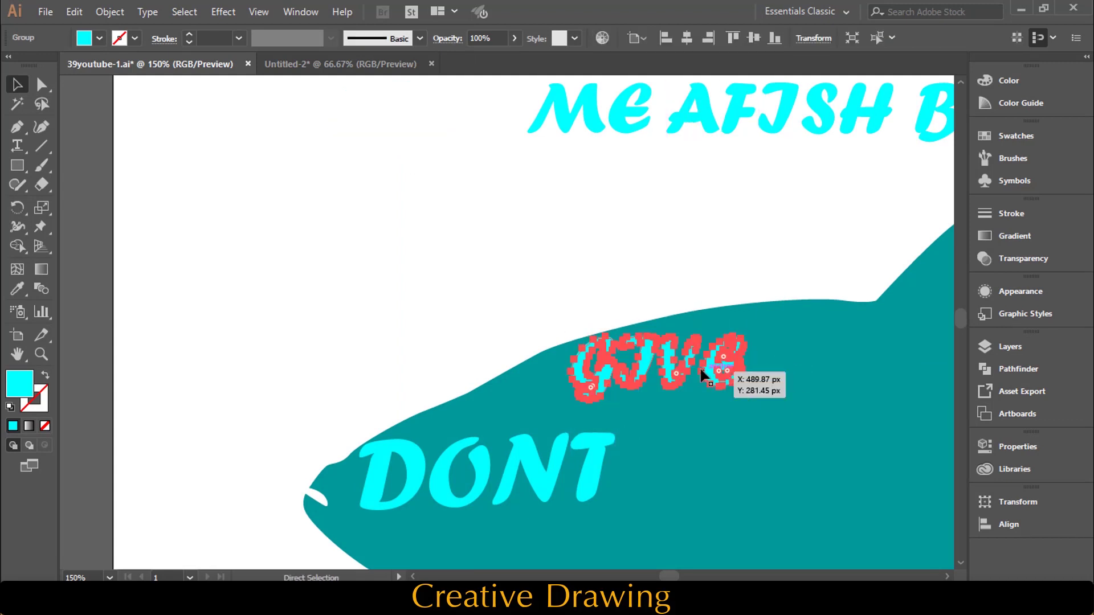
pyautogui.hotkey('ctrl', '=')
pyautogui.hotkey('ctrl', '-')
pyautogui.hotkey('ctrl', '-')
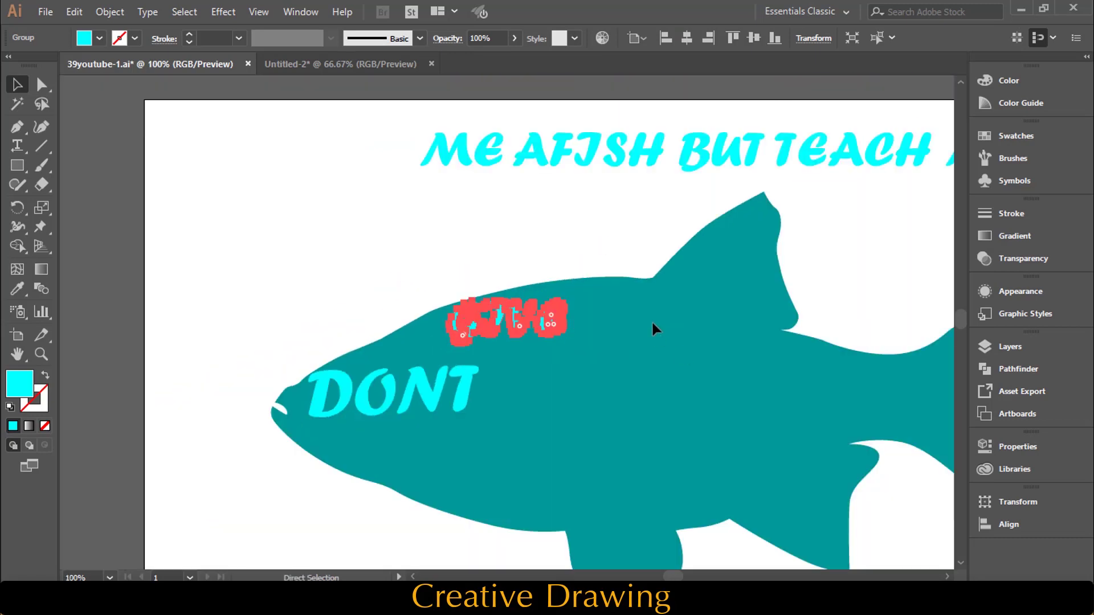
pyautogui.hotkey('ctrl', '-')
pyautogui.click(493, 246)
pyautogui.hotkey('ctrl', '=')
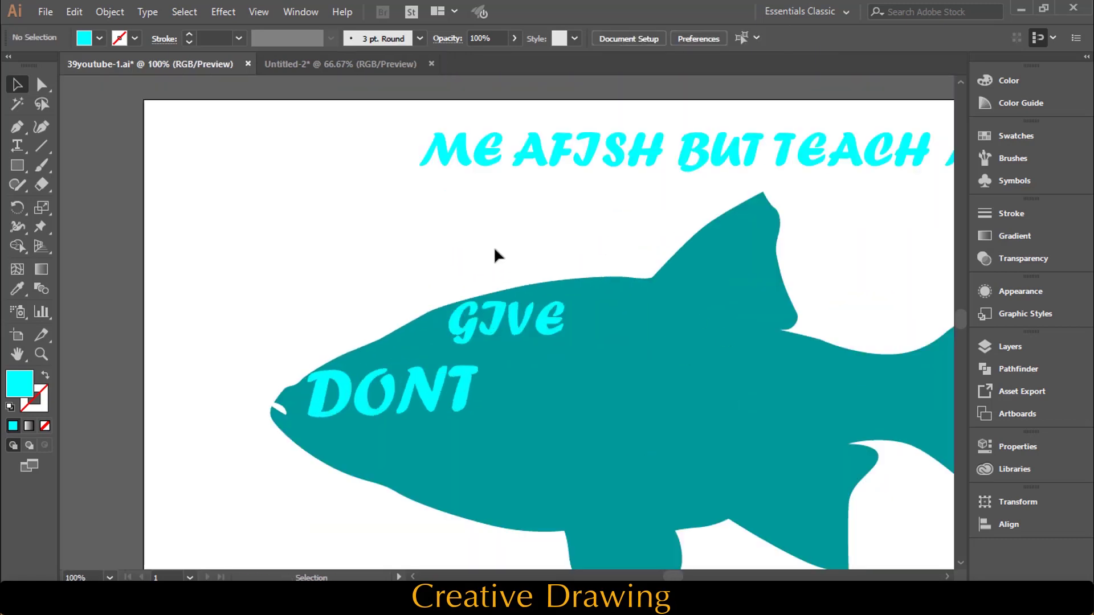
pyautogui.hscroll(3, 494, 246)
# - Place ME beside GIVE, AFISH beside DONT, and BUT on the dorsal fin
pyautogui.moveTo(361, 155); pyautogui.dragTo(531, 315)
pyautogui.scroll(-3, 451, 186)
pyautogui.moveTo(518, 109)
pyautogui.mouseDown()
pyautogui.moveTo(530, 330)
pyautogui.moveTo(515, 323)
pyautogui.mouseUp()
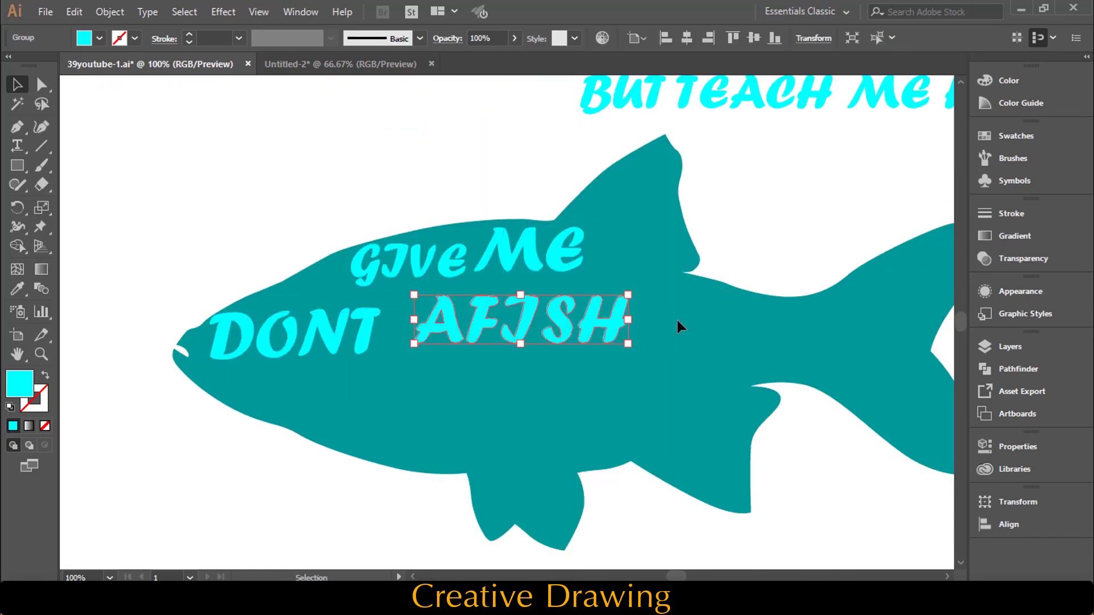
pyautogui.moveTo(621, 333); pyautogui.dragTo(599, 333)
pyautogui.scroll(1, 685, 226)
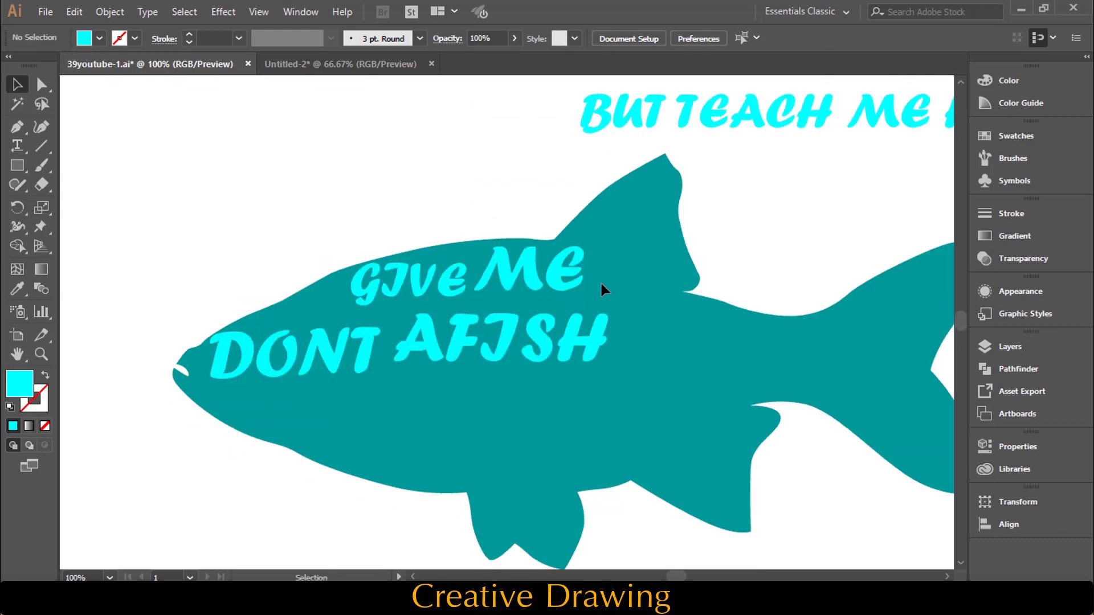
pyautogui.moveTo(621, 114)
pyautogui.mouseDown()
pyautogui.moveTo(660, 285)
pyautogui.moveTo(674, 278)
pyautogui.mouseUp()
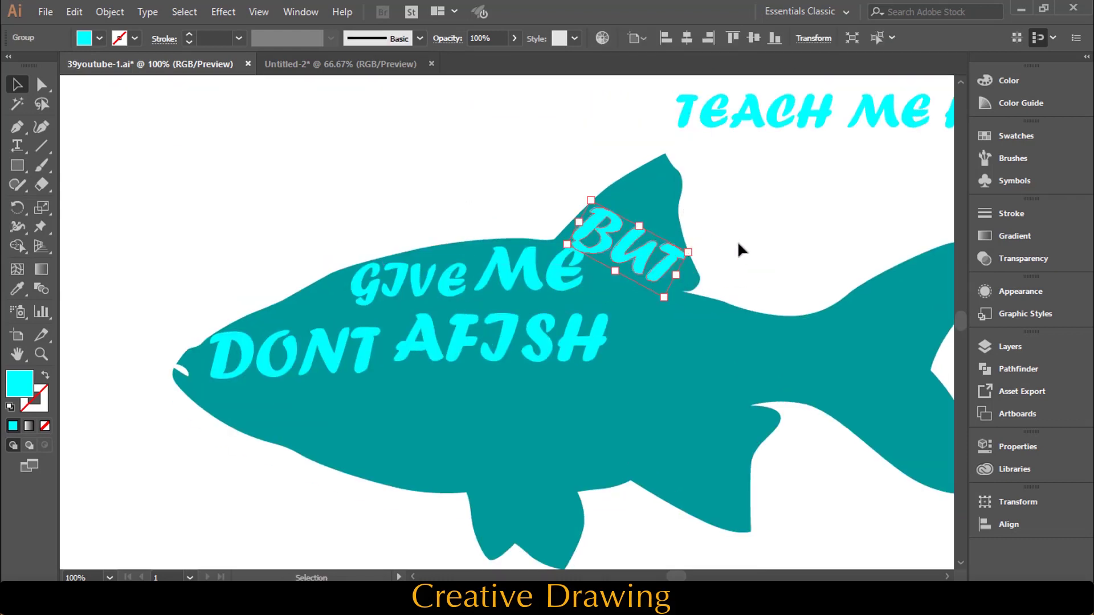
pyautogui.click(737, 240)
# - Enlarge GIVE, nudge ME beside it, tilt TEACH along the back, and put the second ME on the tail
pyautogui.moveTo(427, 291); pyautogui.dragTo(408, 299)
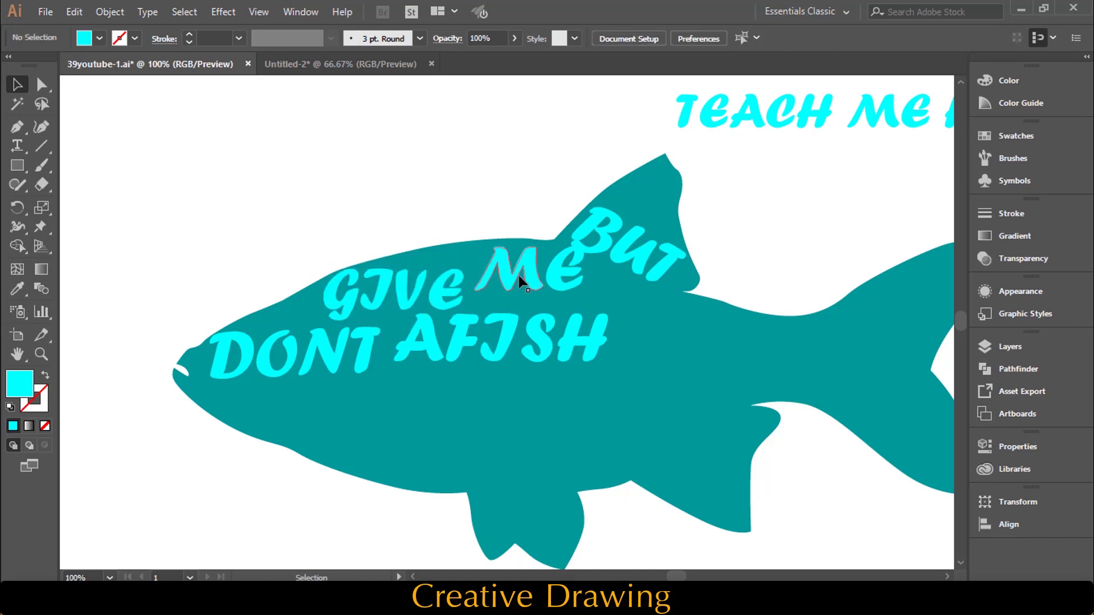
pyautogui.click(536, 268)
pyautogui.moveTo(555, 282); pyautogui.dragTo(553, 287)
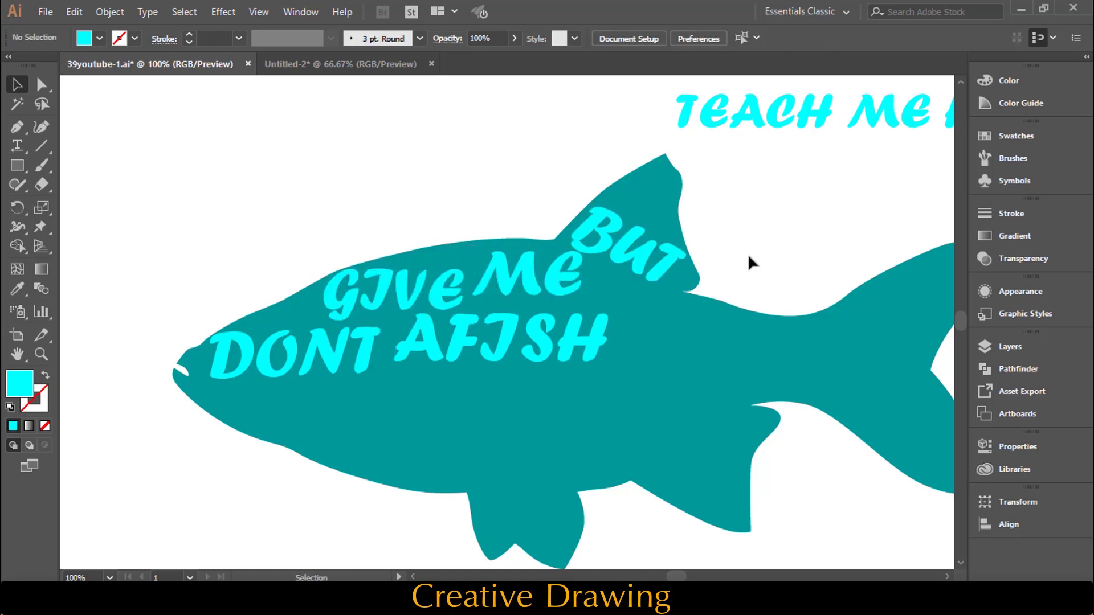
pyautogui.moveTo(821, 111)
pyautogui.mouseDown()
pyautogui.moveTo(797, 327)
pyautogui.moveTo(820, 342)
pyautogui.mouseUp()
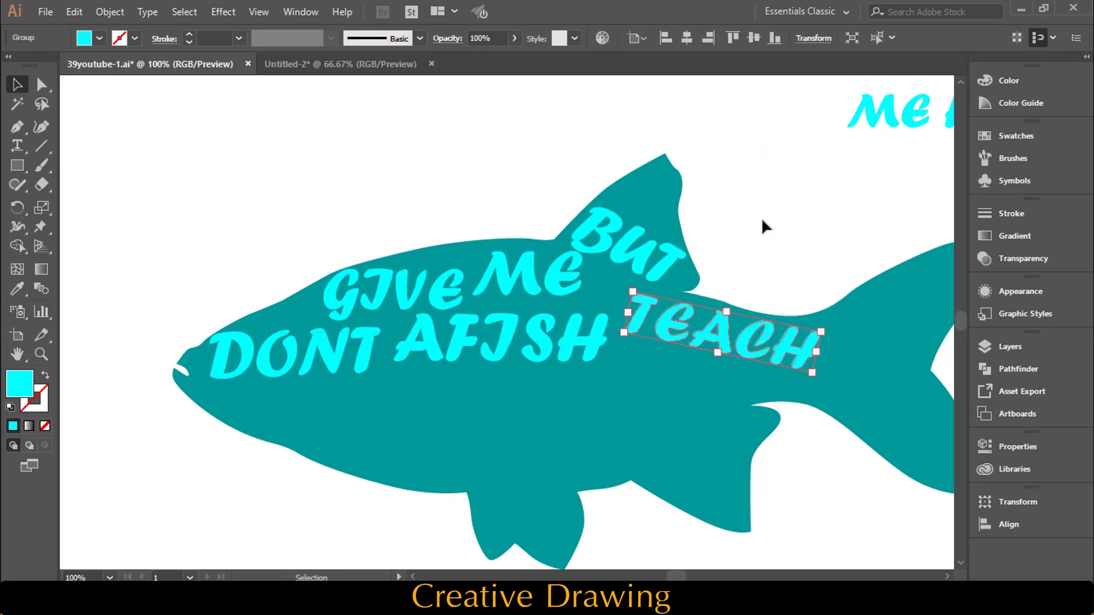
pyautogui.hotkey('ctrl', '-')
pyautogui.moveTo(775, 193); pyautogui.dragTo(769, 300)
pyautogui.moveTo(799, 289)
pyautogui.mouseDown()
pyautogui.moveTo(807, 285)
pyautogui.moveTo(765, 327)
pyautogui.moveTo(831, 319)
pyautogui.mouseUp()
pyautogui.click(859, 238)
# - Move HOW onto the fish, enlarge it and set it just below DONT
pyautogui.moveTo(820, 181); pyautogui.dragTo(399, 393)
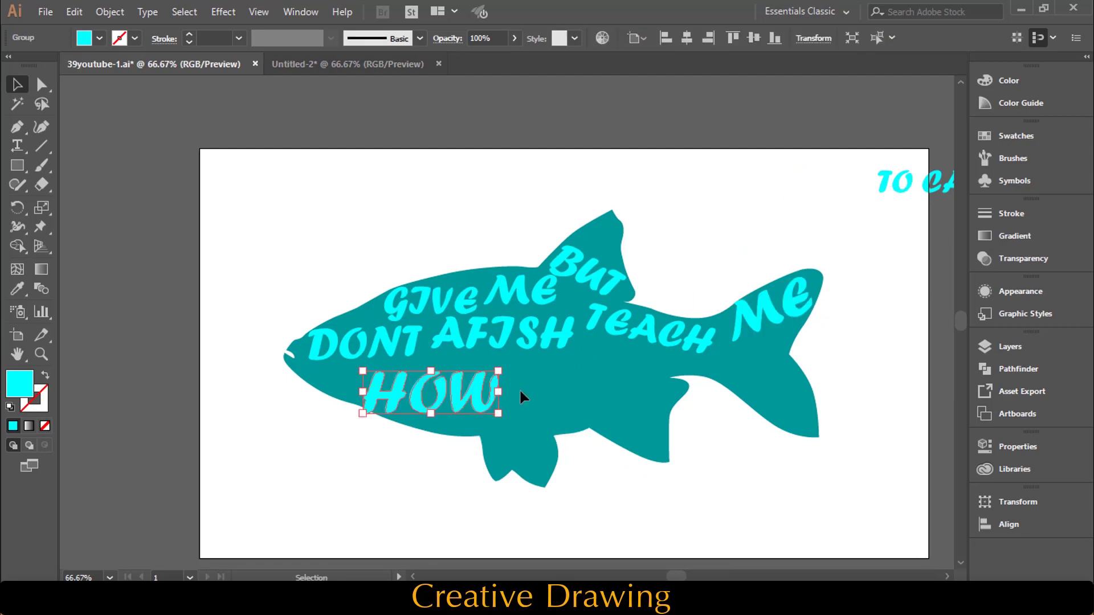
pyautogui.hotkey('ctrl', '+')
pyautogui.moveTo(592, 347); pyautogui.dragTo(605, 354)
pyautogui.moveTo(513, 321); pyautogui.dragTo(484, 307)
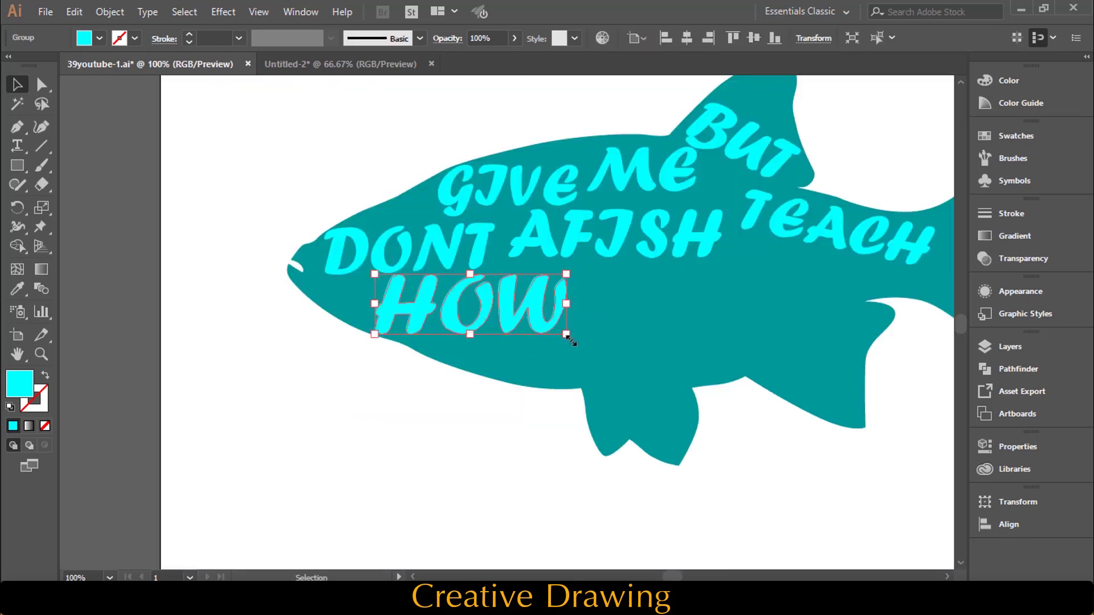
pyautogui.click(613, 340)
pyautogui.hotkey('ctrl', '-')
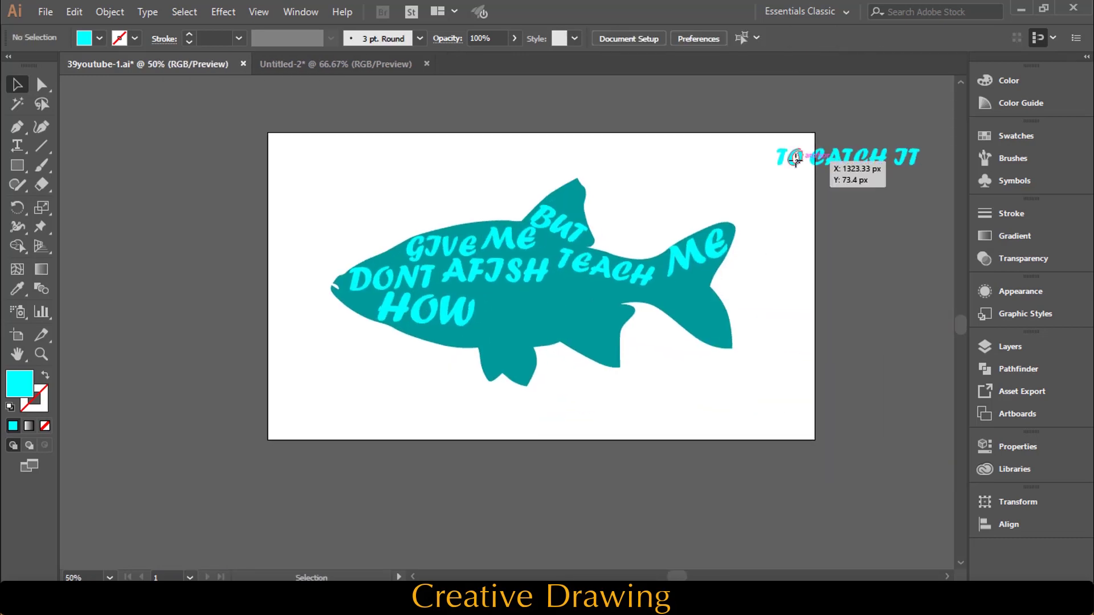
# - Move TO beside HOW, bring CATCH onto the fish tilted, and put IT in the tail
pyautogui.moveTo(795, 164); pyautogui.dragTo(516, 335)
pyautogui.click(591, 398)
pyautogui.click(517, 317)
pyautogui.hotkey('ctrl', '+')
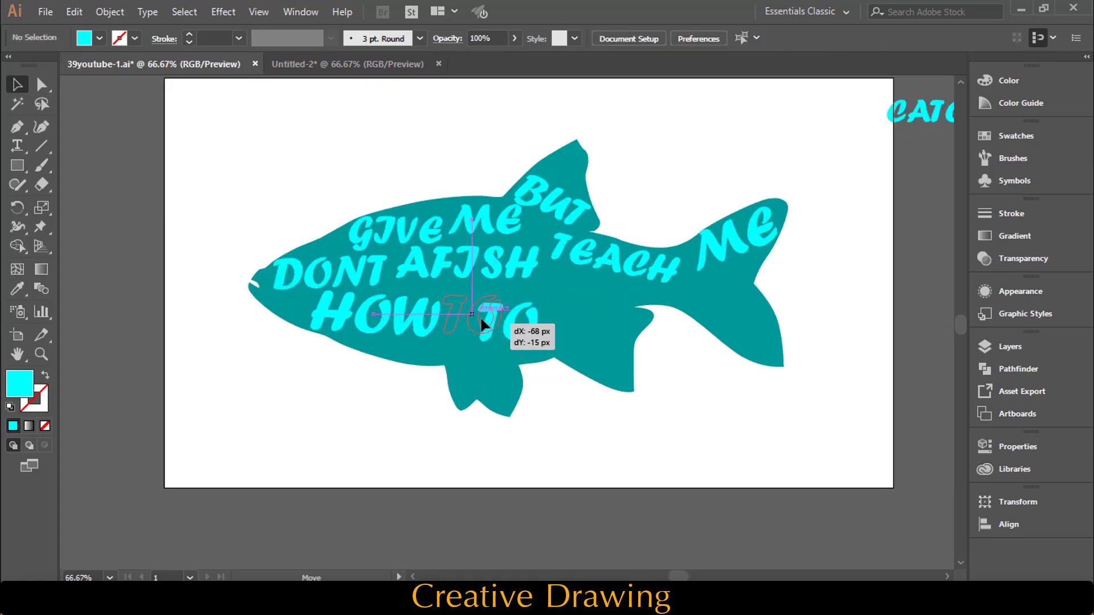
pyautogui.moveTo(918, 111); pyautogui.dragTo(565, 344)
pyautogui.moveTo(536, 368); pyautogui.dragTo(565, 342)
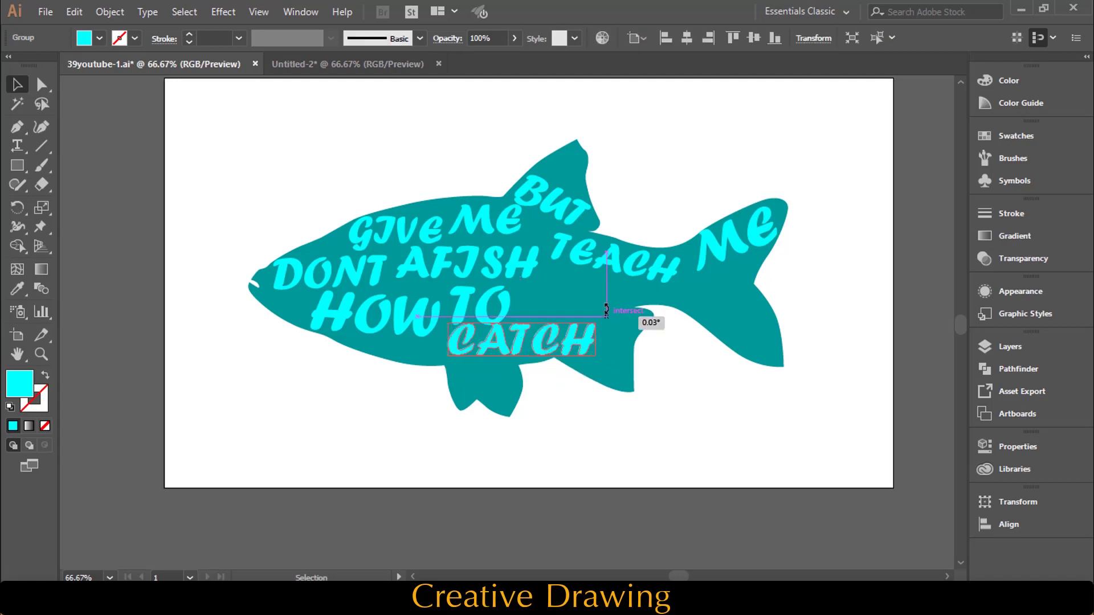
pyautogui.hotkey('ctrl', '-')
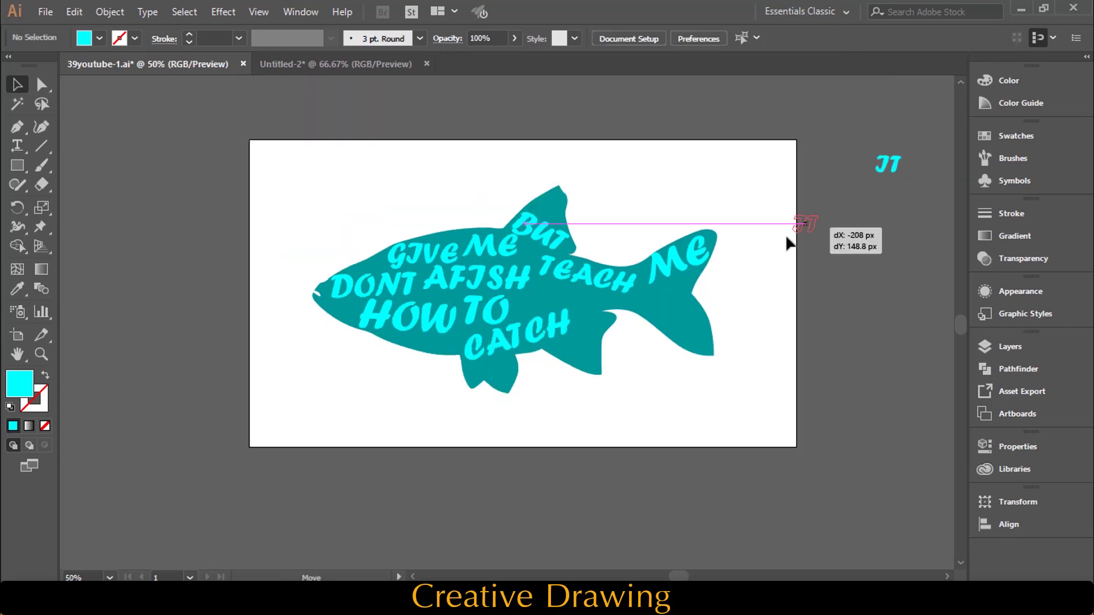
pyautogui.moveTo(797, 232)
pyautogui.mouseDown()
pyautogui.moveTo(716, 294)
pyautogui.moveTo(744, 303)
pyautogui.mouseUp()
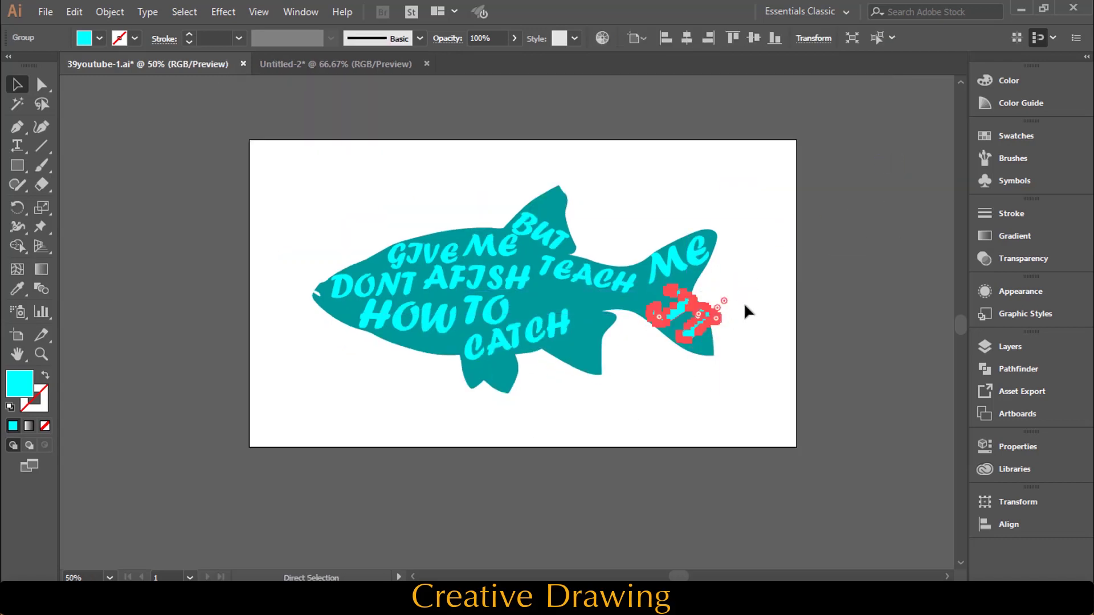
pyautogui.hotkey('ctrl', '+')
pyautogui.click(588, 327)
# - Refine placement: TO into the lower fin, CATCH flatter and larger, IT nudged up-left
pyautogui.moveTo(341, 343); pyautogui.dragTo(377, 334)
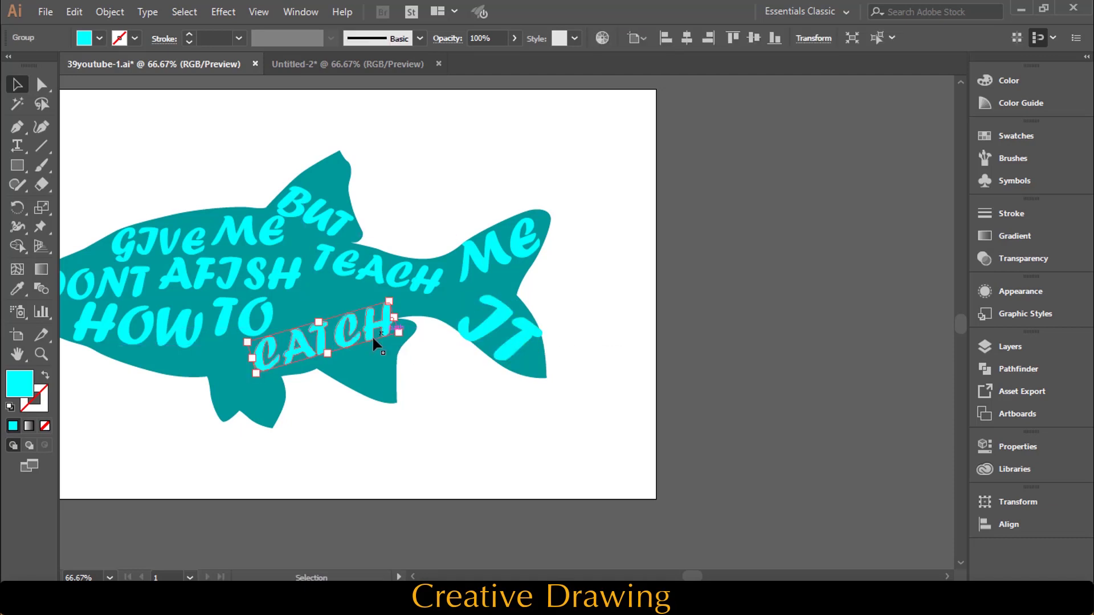
pyautogui.click(429, 363)
pyautogui.moveTo(245, 325); pyautogui.dragTo(250, 398)
pyautogui.click(319, 336)
pyautogui.moveTo(396, 307); pyautogui.dragTo(371, 298)
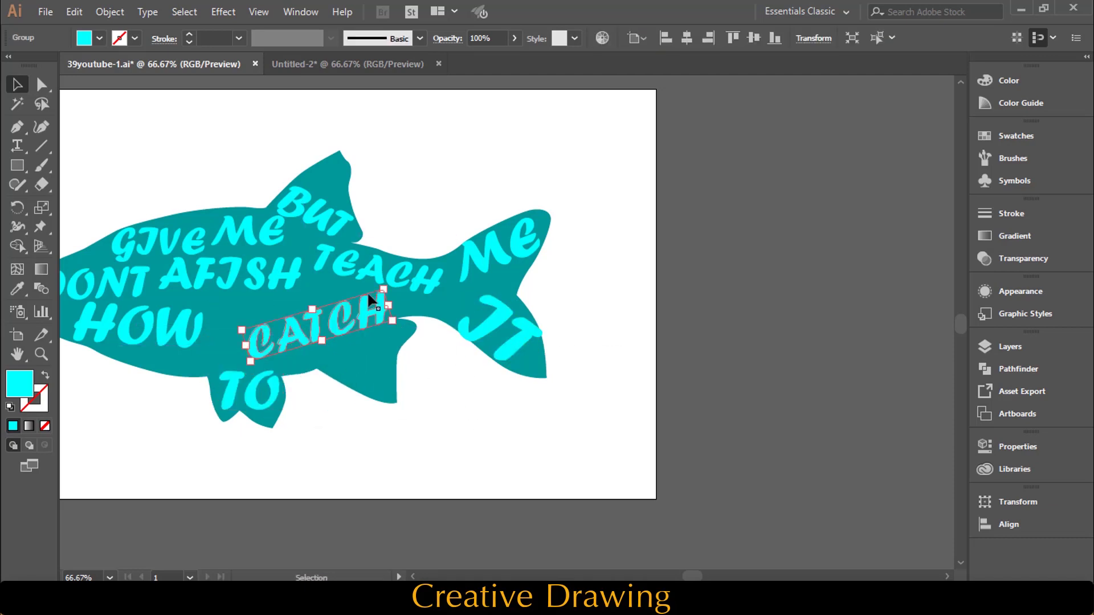
pyautogui.moveTo(244, 347); pyautogui.dragTo(215, 350)
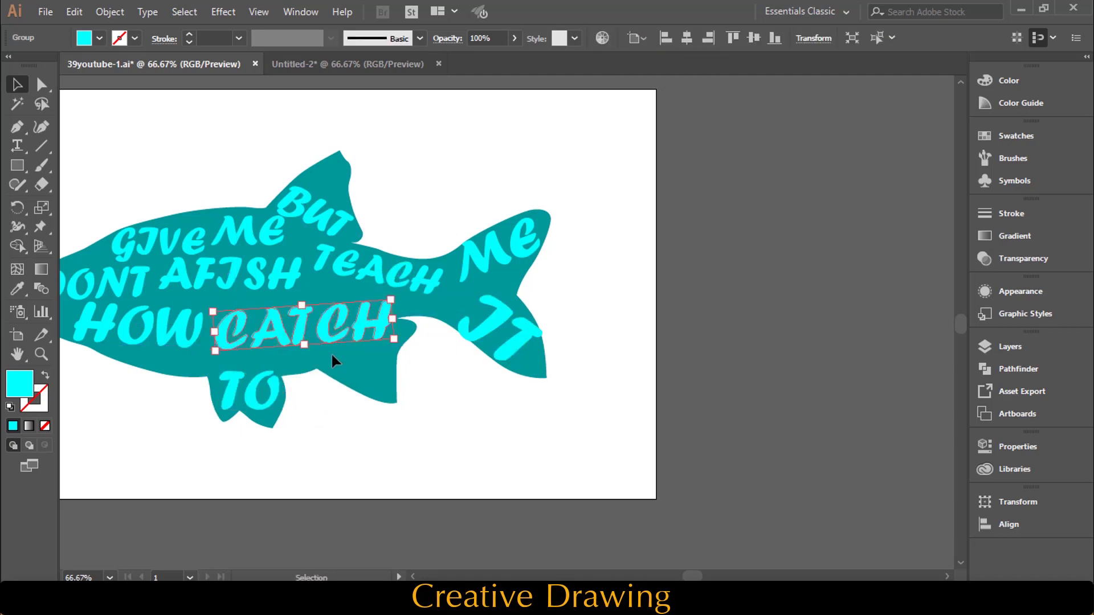
pyautogui.click(459, 402)
pyautogui.moveTo(496, 342); pyautogui.dragTo(488, 335)
# - Recentre the fish in the view and select the DONT word
pyautogui.click(609, 309)
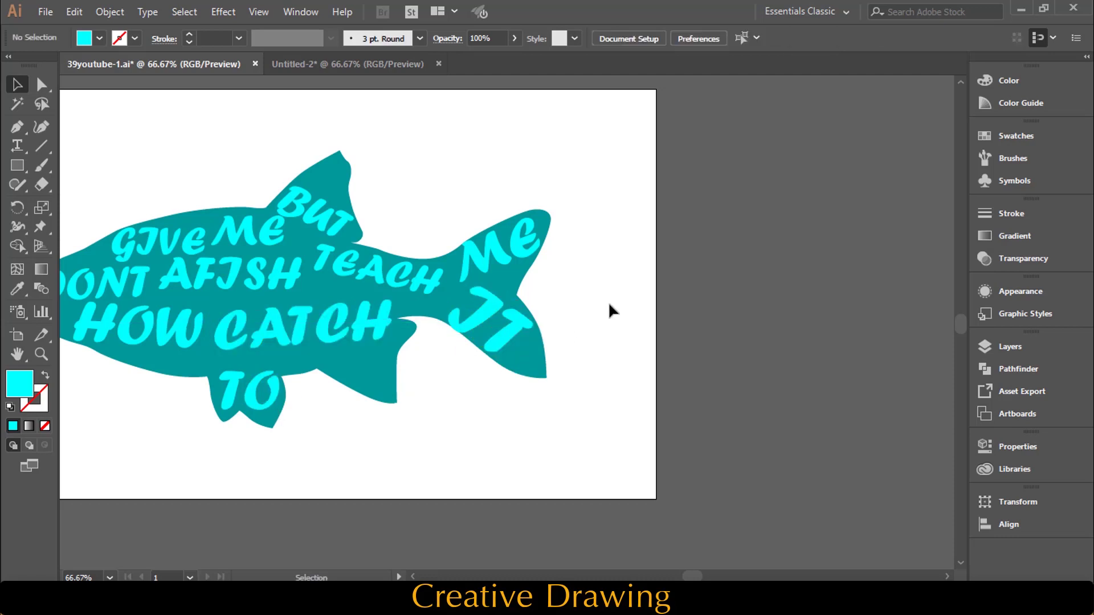
pyautogui.hotkey('ctrl', '-')
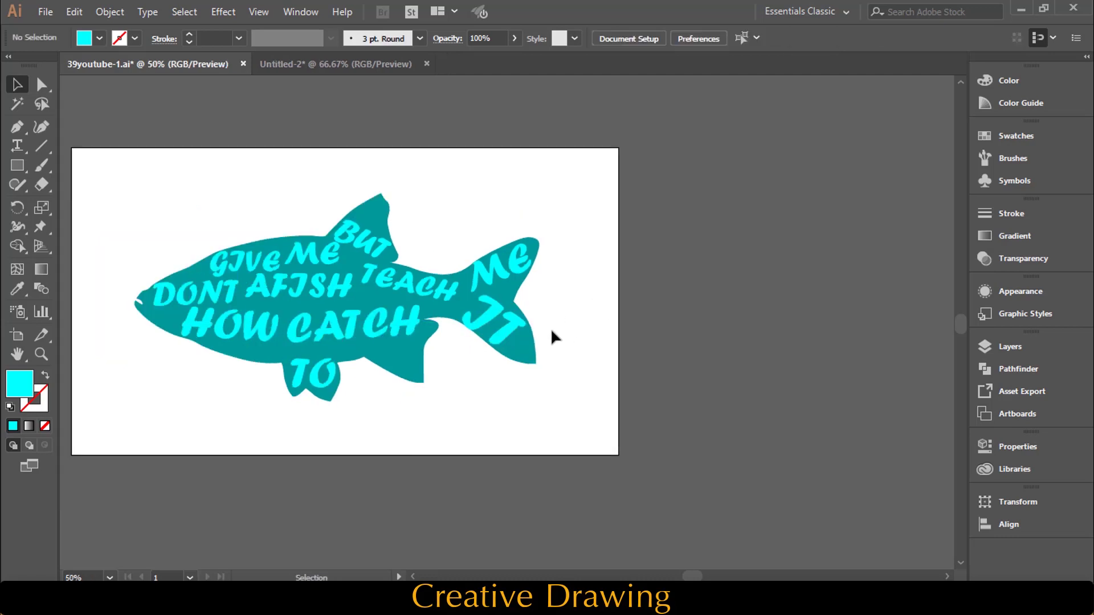
pyautogui.moveTo(405, 434); pyautogui.dragTo(567, 432)
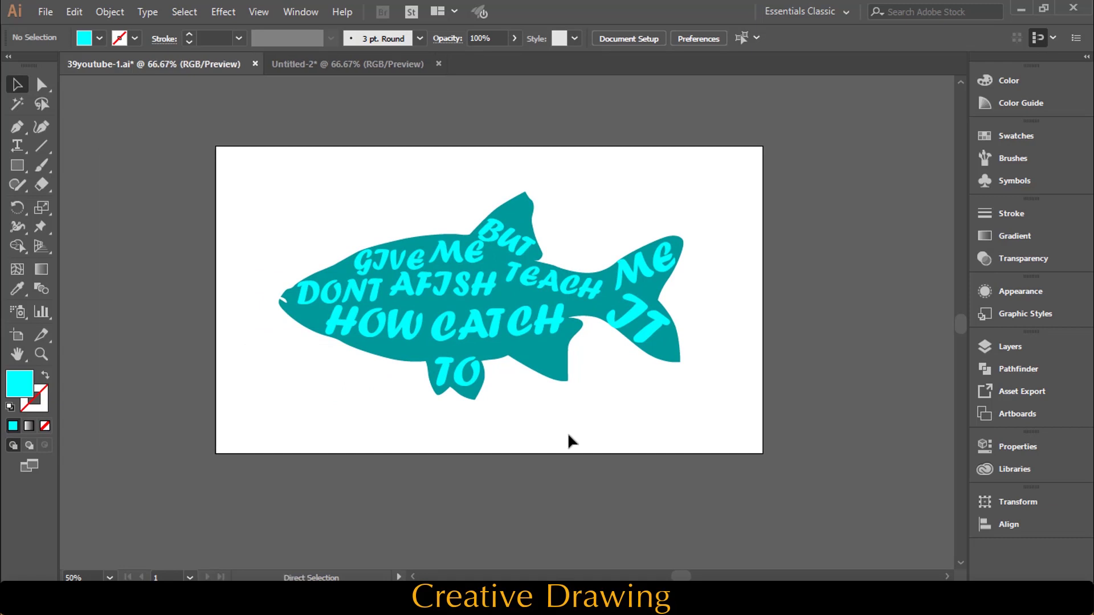
pyautogui.hotkey('ctrl', '+')
pyautogui.hotkey('ctrl', '+')
pyautogui.hscroll(-3, 567, 435)
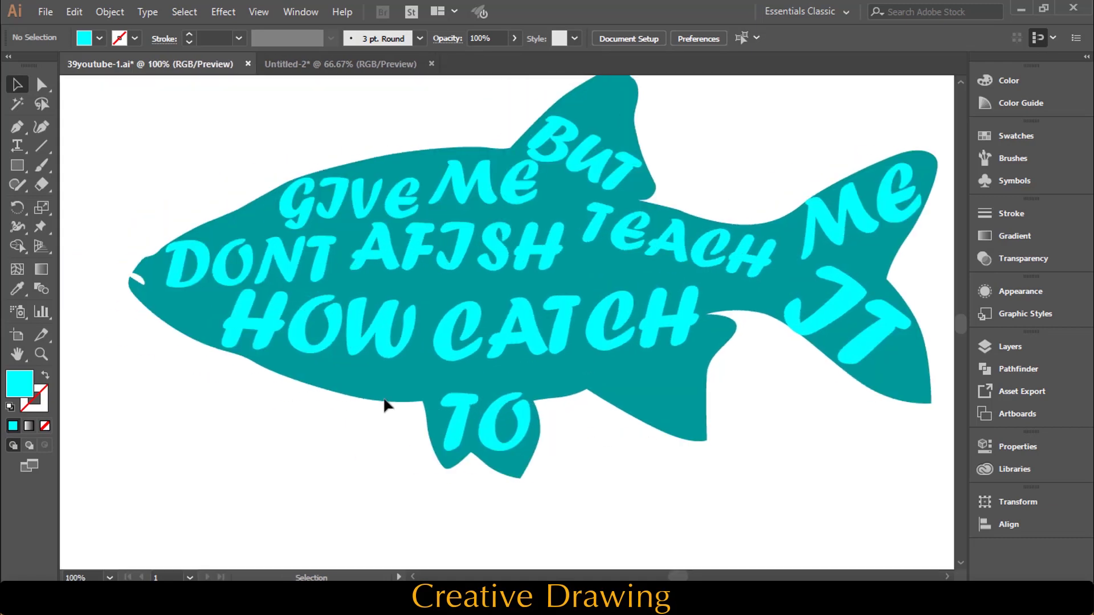
pyautogui.click(280, 265)
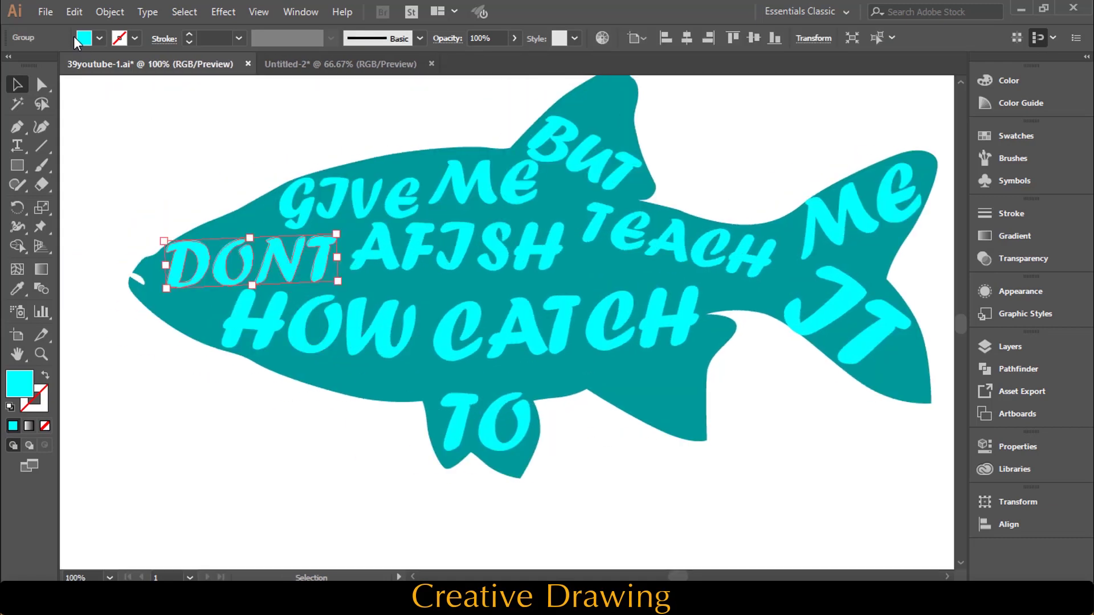
# - Apply a 1-row, 4-column mesh envelope to DONT and switch to Direct Selection
pyautogui.click(109, 12)
pyautogui.moveTo(193, 426)
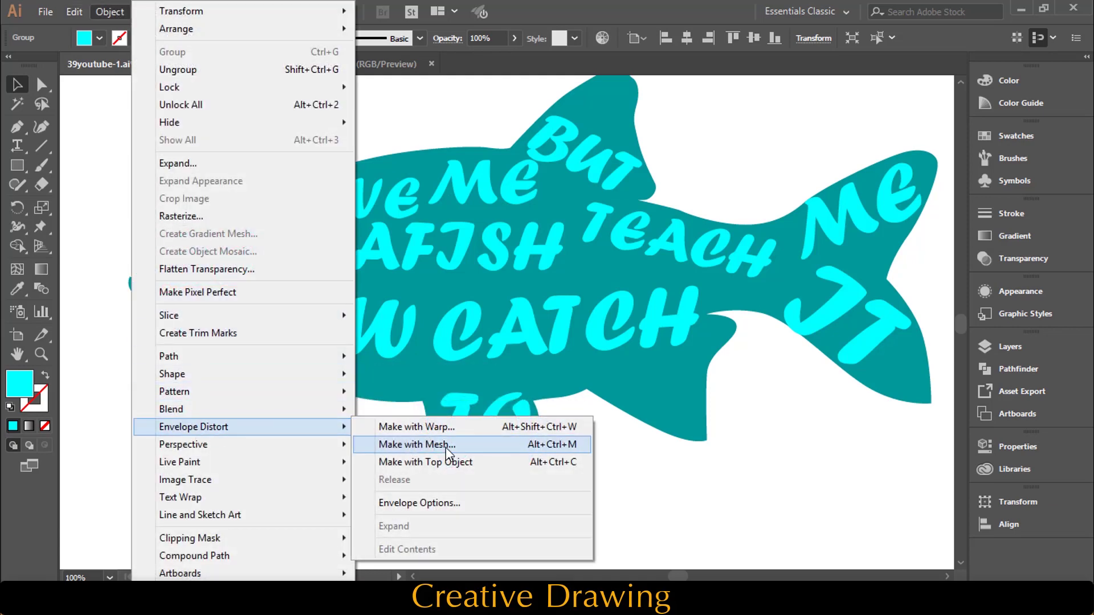
pyautogui.click(446, 446)
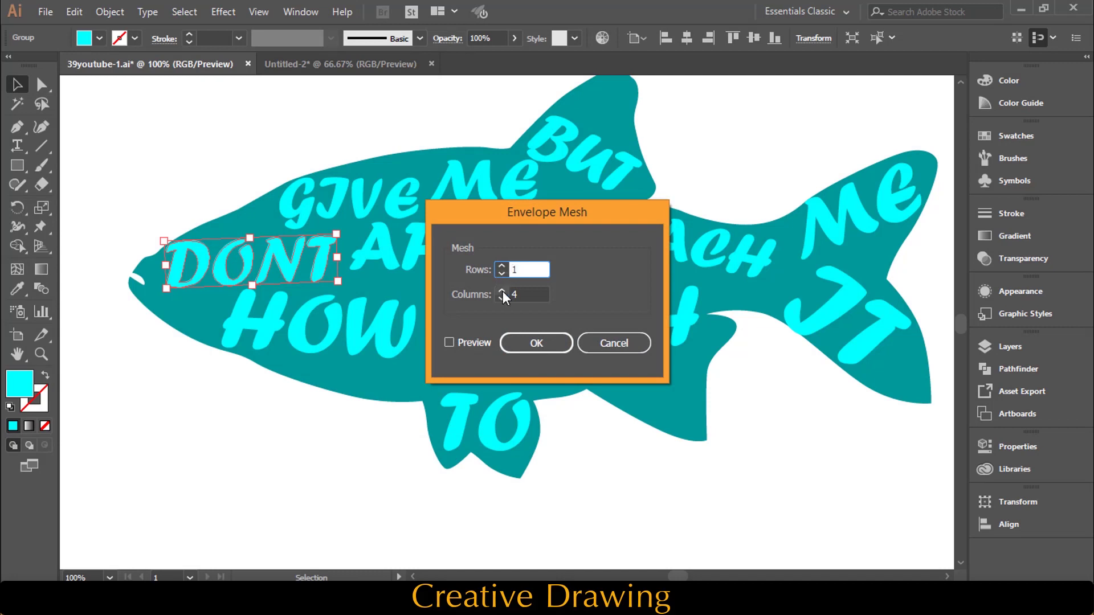
pyautogui.click(450, 343)
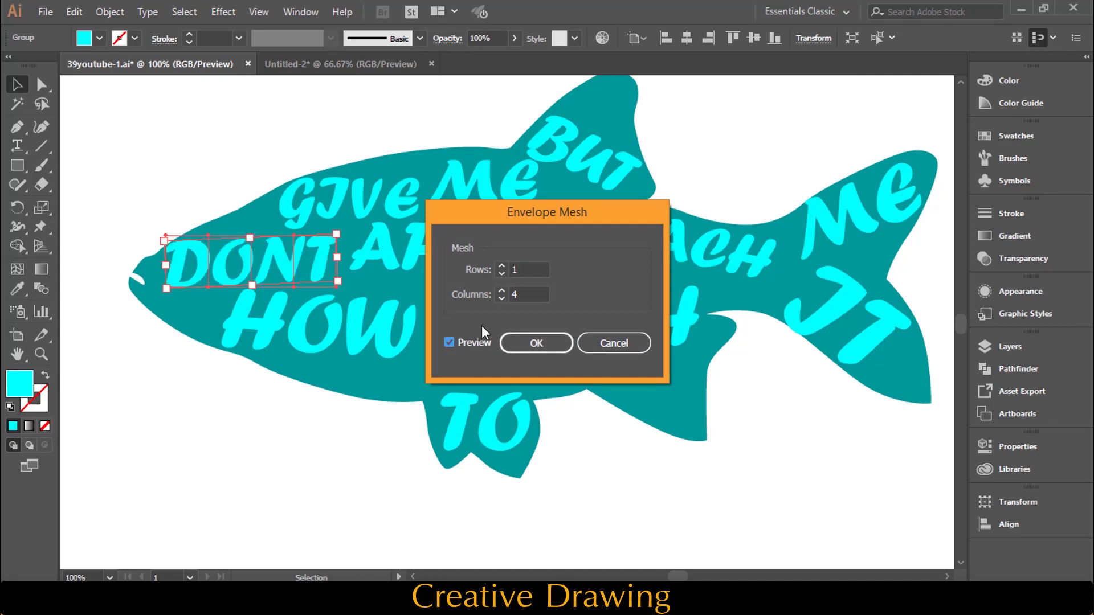
pyautogui.click(524, 346)
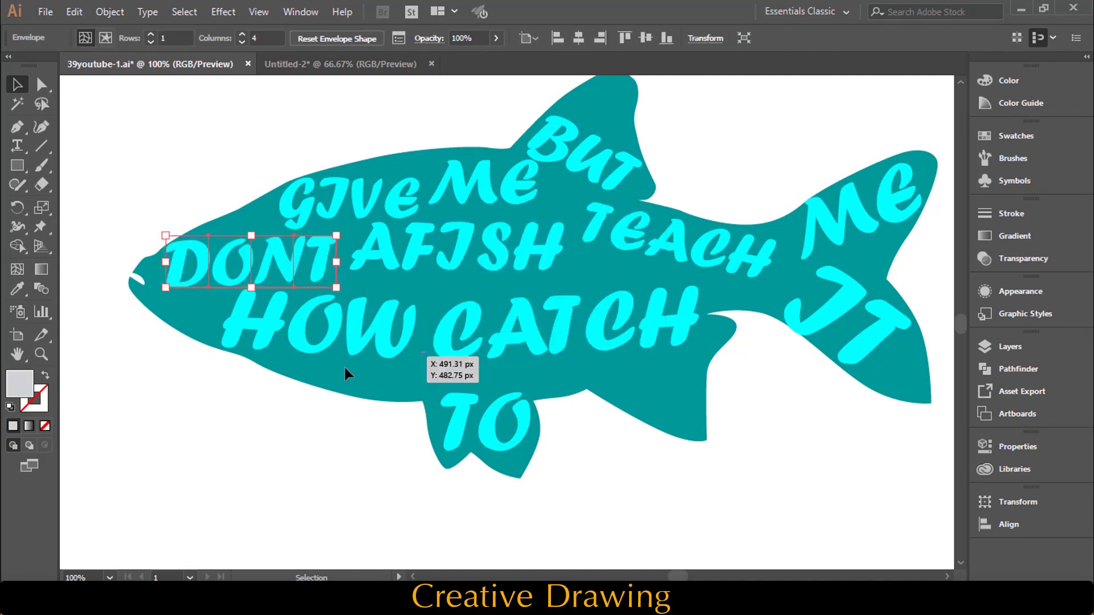
pyautogui.click(41, 84)
pyautogui.hotkey('ctrl', '+')
# - Raise DONT's top mesh point and curve its left corners and edge toward the fish's head
pyautogui.hotkey('ctrl', '+')
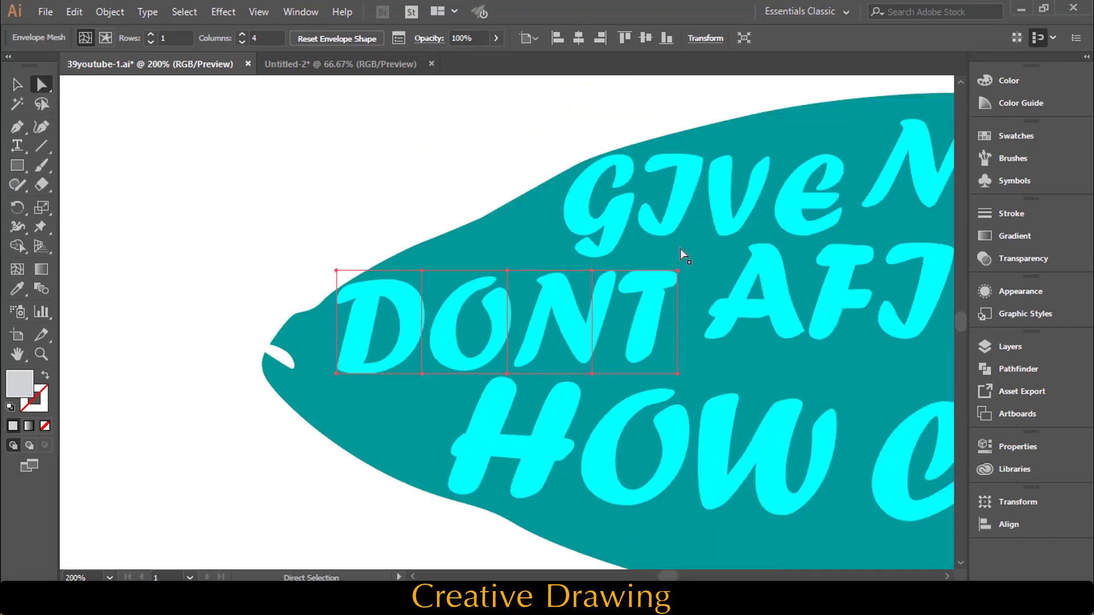
pyautogui.hotkey('ctrl', '+')
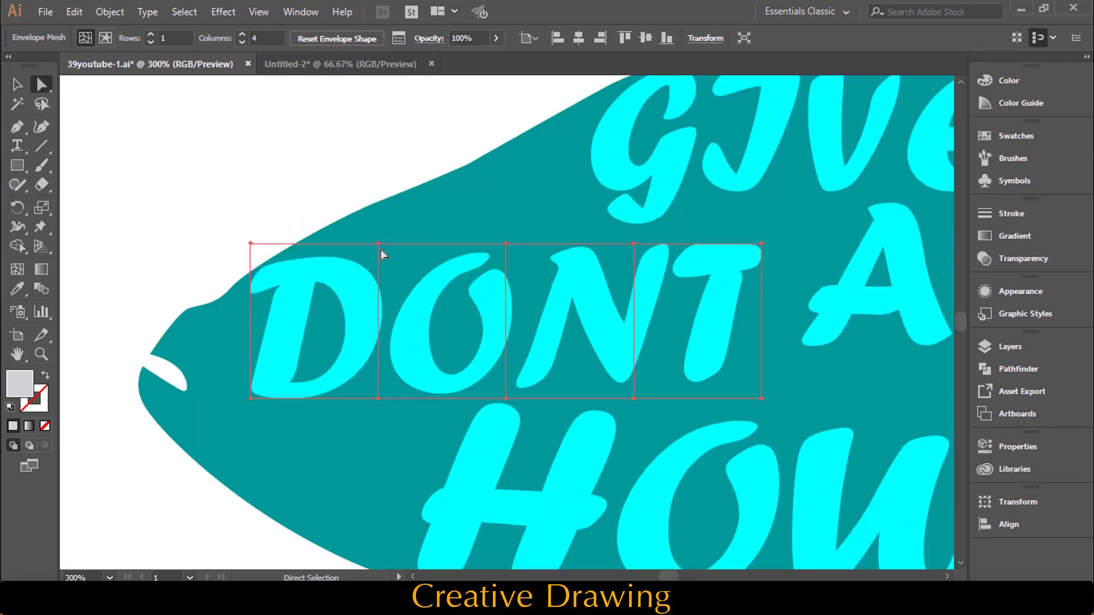
pyautogui.click(378, 243)
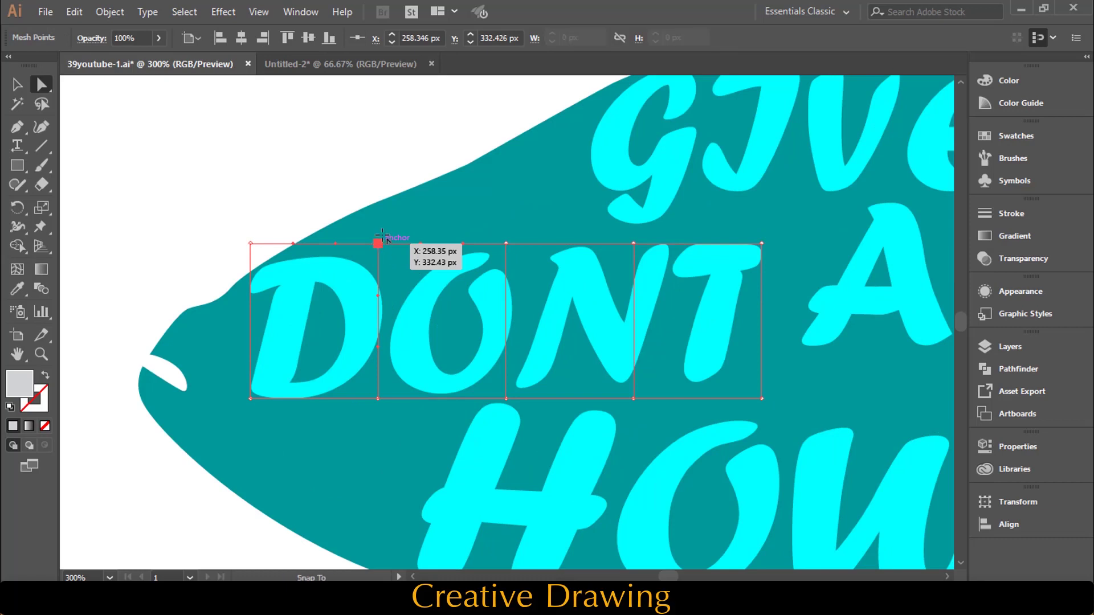
pyautogui.moveTo(382, 244); pyautogui.dragTo(393, 203)
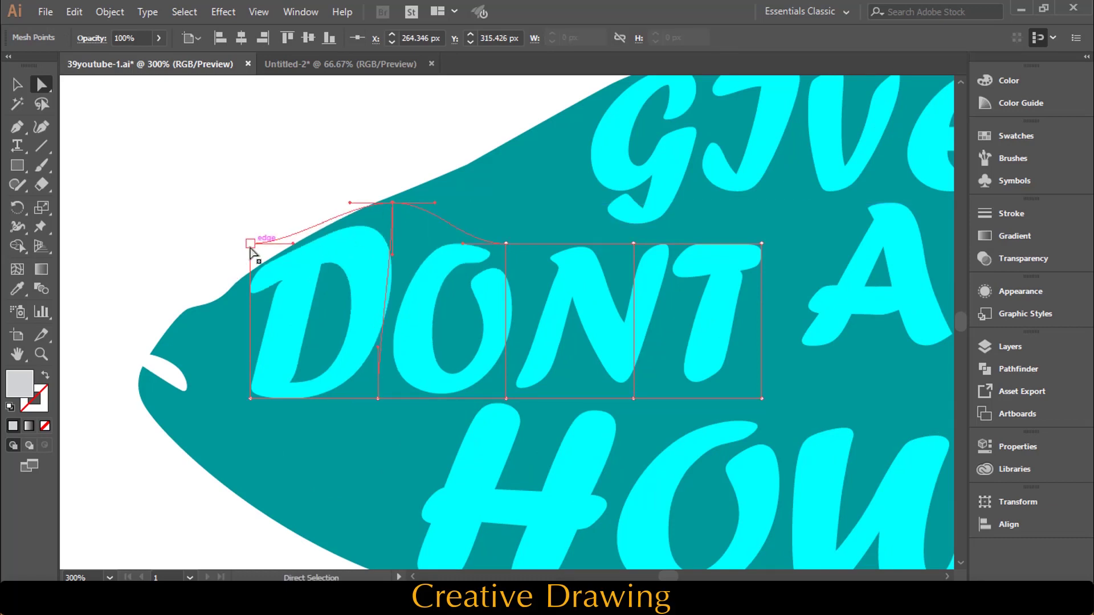
pyautogui.moveTo(250, 246)
pyautogui.mouseDown()
pyautogui.moveTo(238, 278)
pyautogui.moveTo(276, 268)
pyautogui.moveTo(272, 258)
pyautogui.mouseUp()
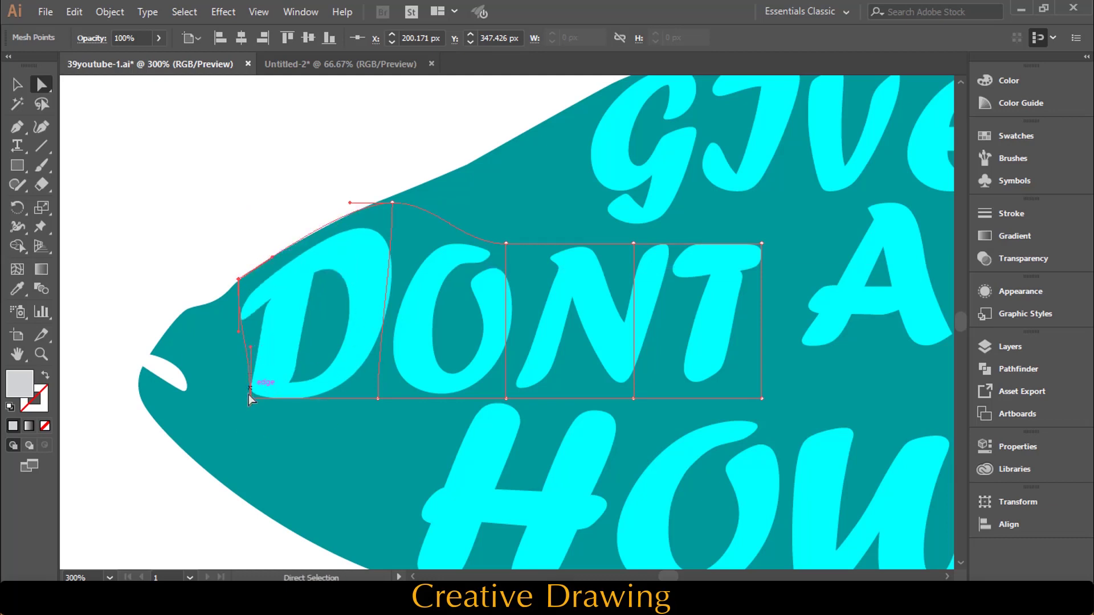
pyautogui.moveTo(248, 394); pyautogui.dragTo(205, 408)
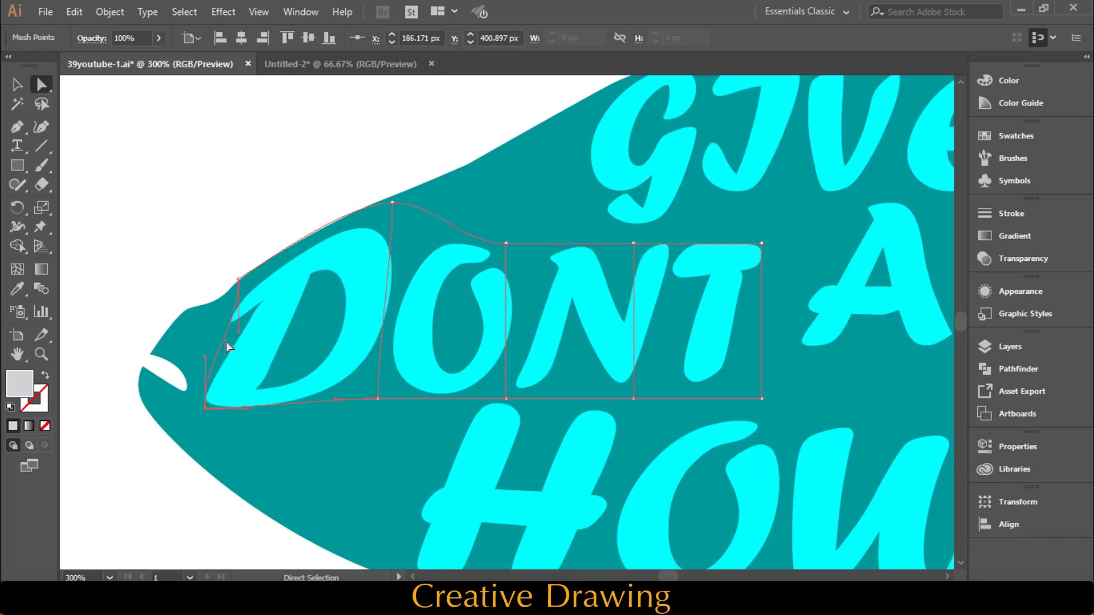
pyautogui.moveTo(237, 335); pyautogui.dragTo(192, 344)
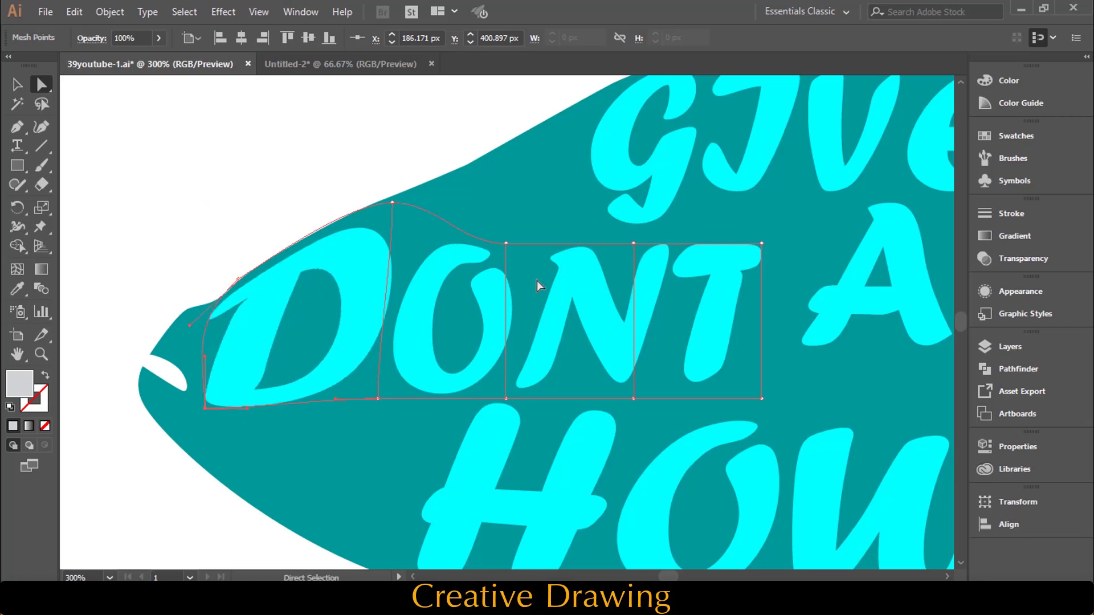
# - Raise DONT's top edge and top-right corner, adjust its bottom edge, then select GIVE
pyautogui.scroll(1, 537, 280)
pyautogui.moveTo(507, 282); pyautogui.dragTo(497, 197)
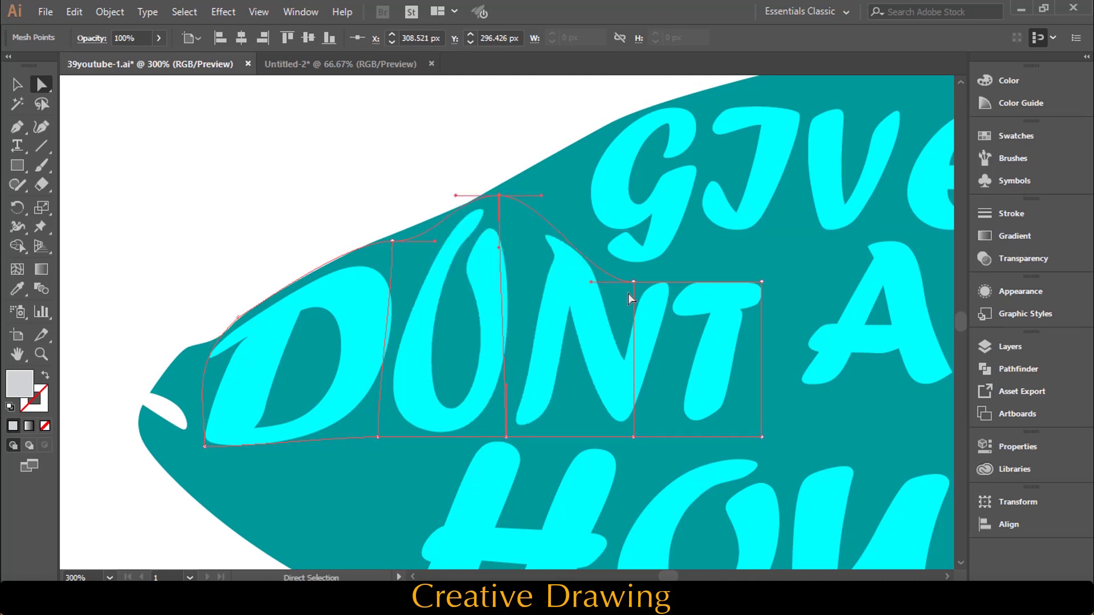
pyautogui.moveTo(633, 282); pyautogui.dragTo(636, 277)
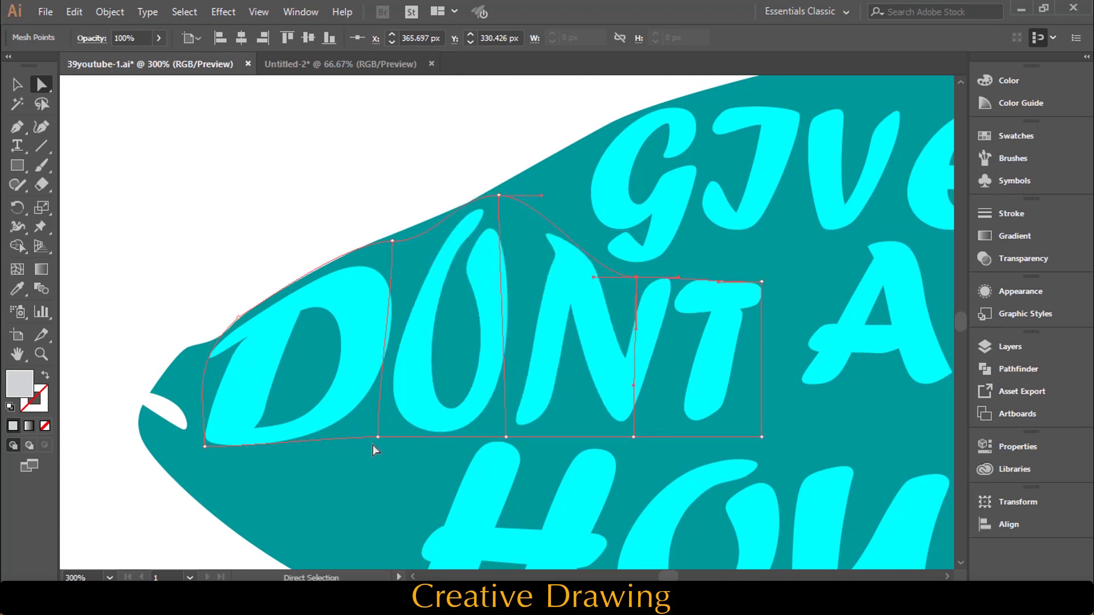
pyautogui.moveTo(376, 438); pyautogui.dragTo(369, 447)
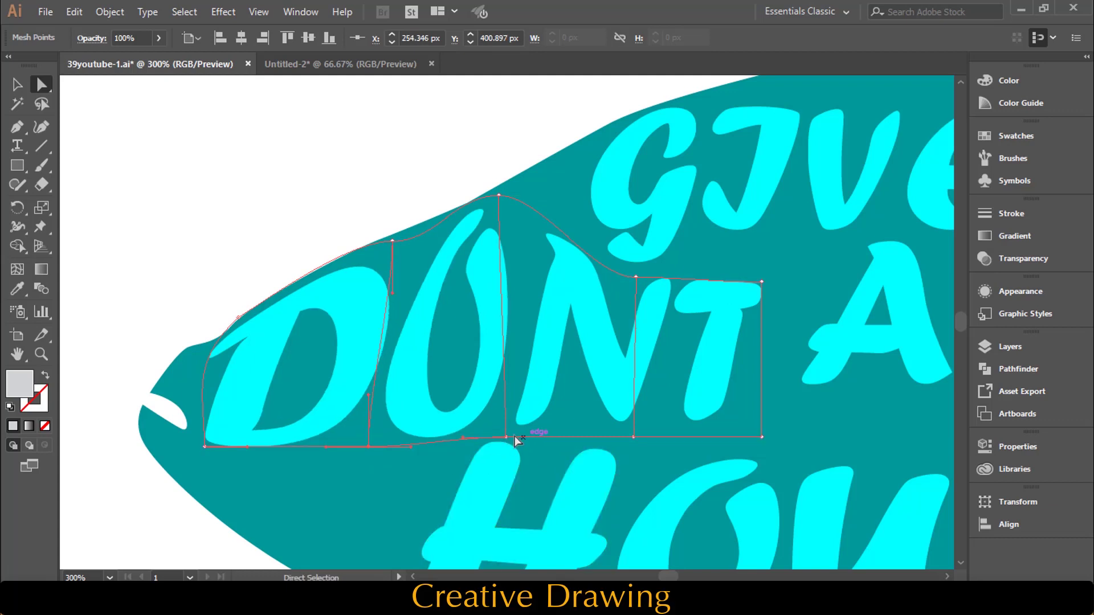
pyautogui.moveTo(507, 438); pyautogui.dragTo(507, 425)
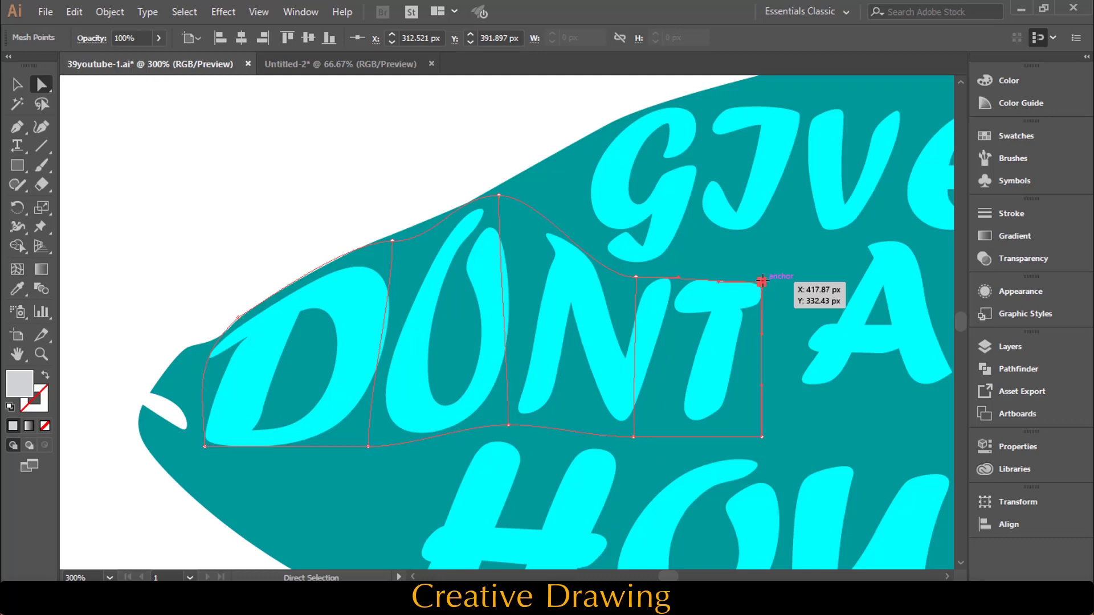
pyautogui.moveTo(762, 282); pyautogui.dragTo(770, 250)
pyautogui.scroll(2, 677, 240)
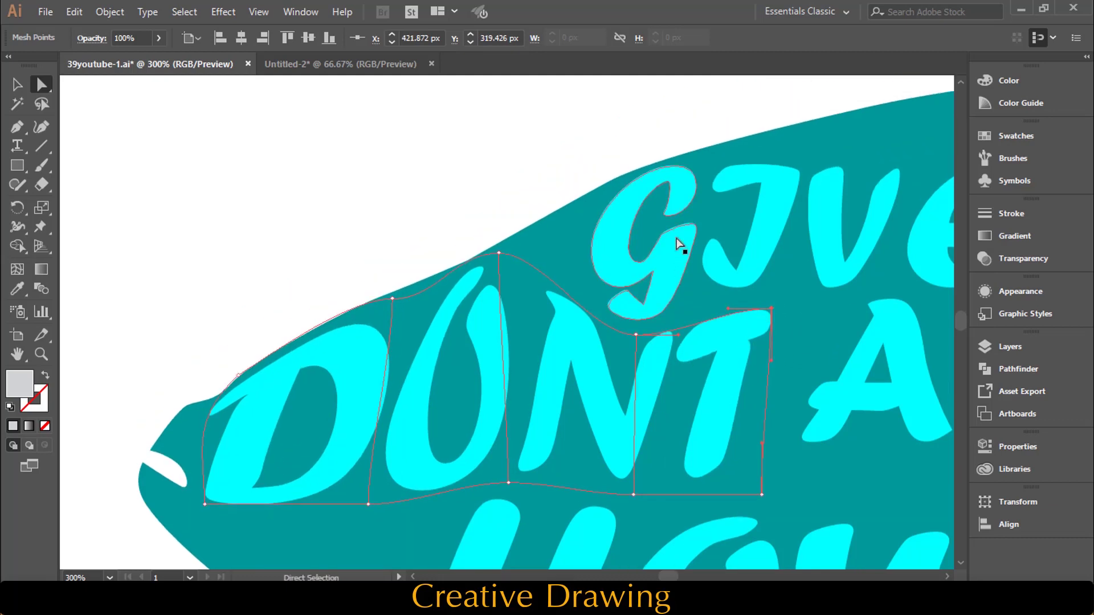
pyautogui.hscroll(2, 676, 241)
pyautogui.click(22, 85)
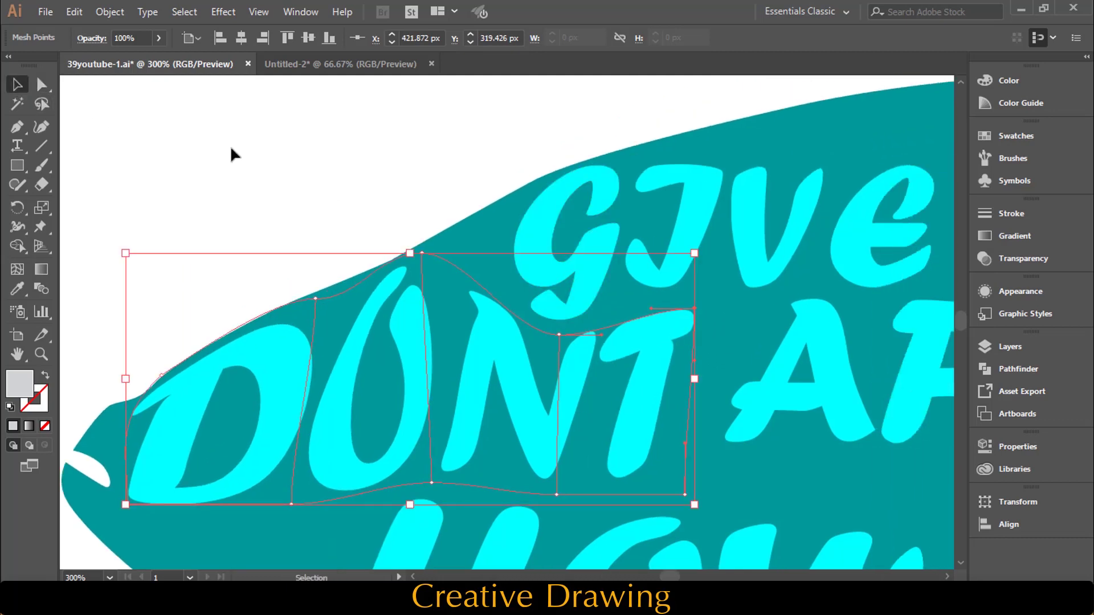
pyautogui.click(534, 214)
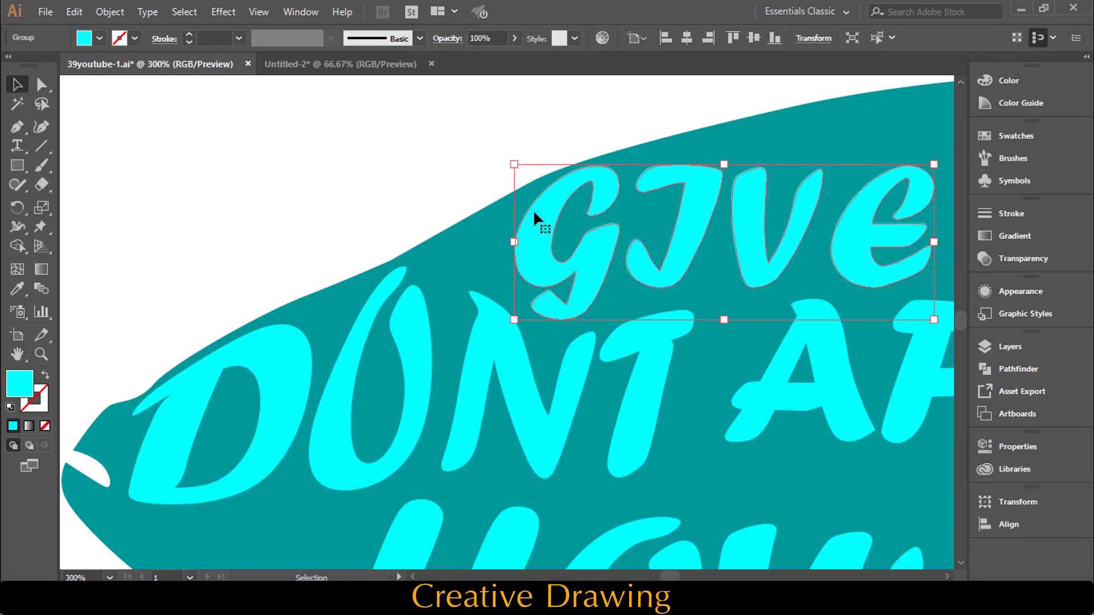
# - Wrap GIVE in a 1-row, 4-column mesh envelope and curve its top over the G
pyautogui.hotkey('ctrl', 'alt', 'm')
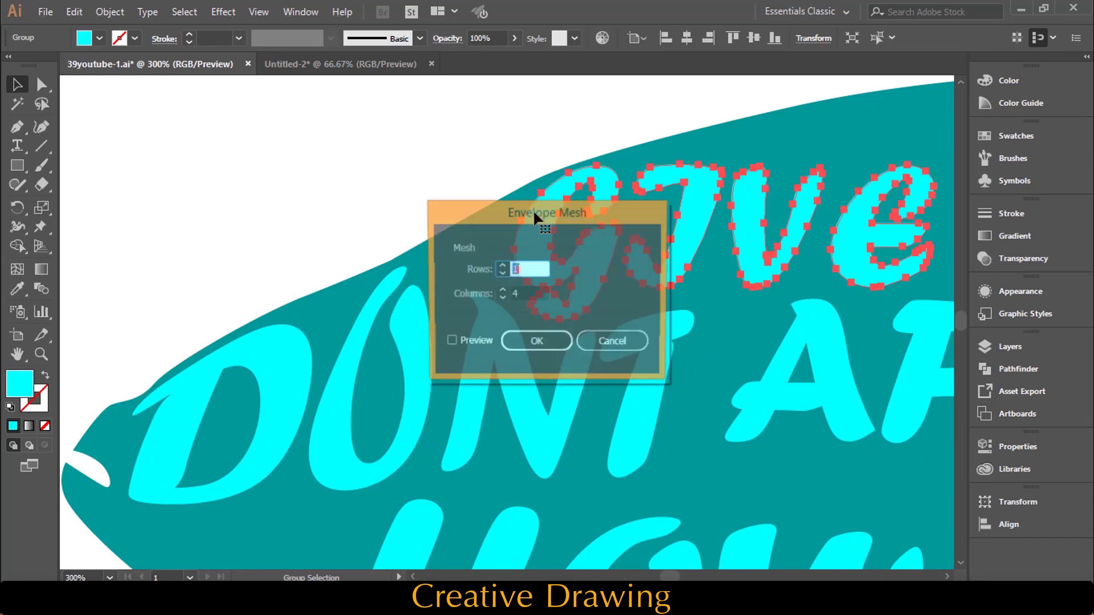
pyautogui.click(554, 344)
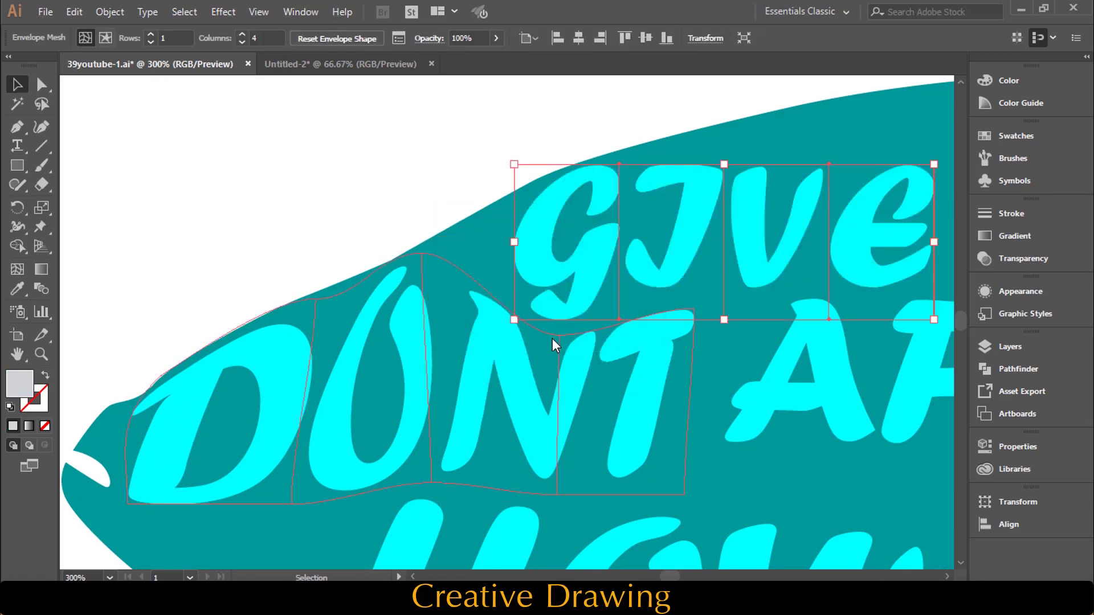
pyautogui.press('a')
pyautogui.click(514, 165)
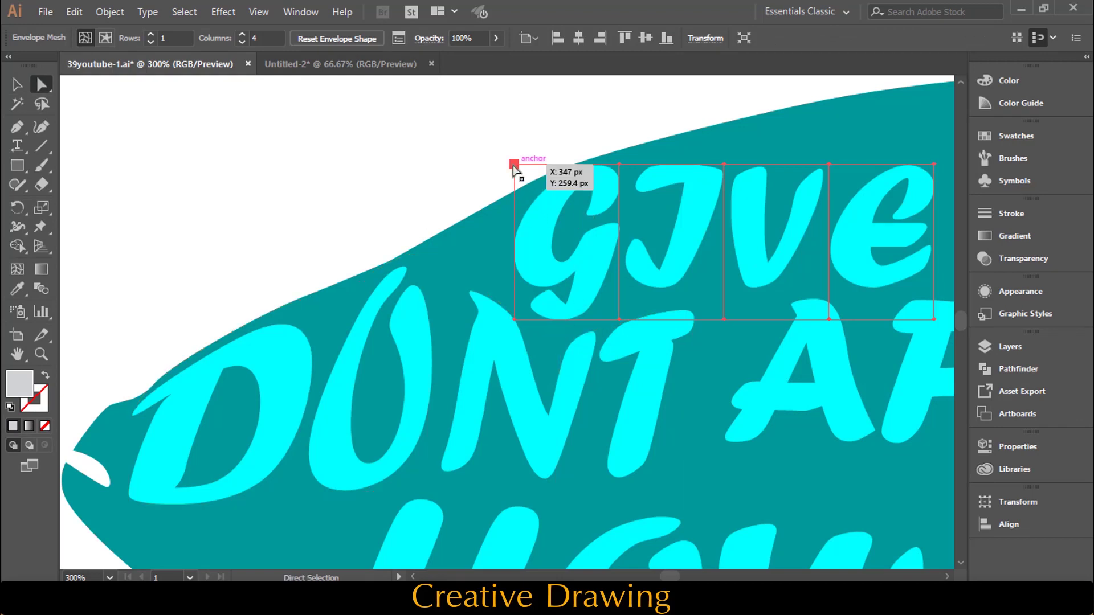
pyautogui.moveTo(516, 166); pyautogui.dragTo(497, 202)
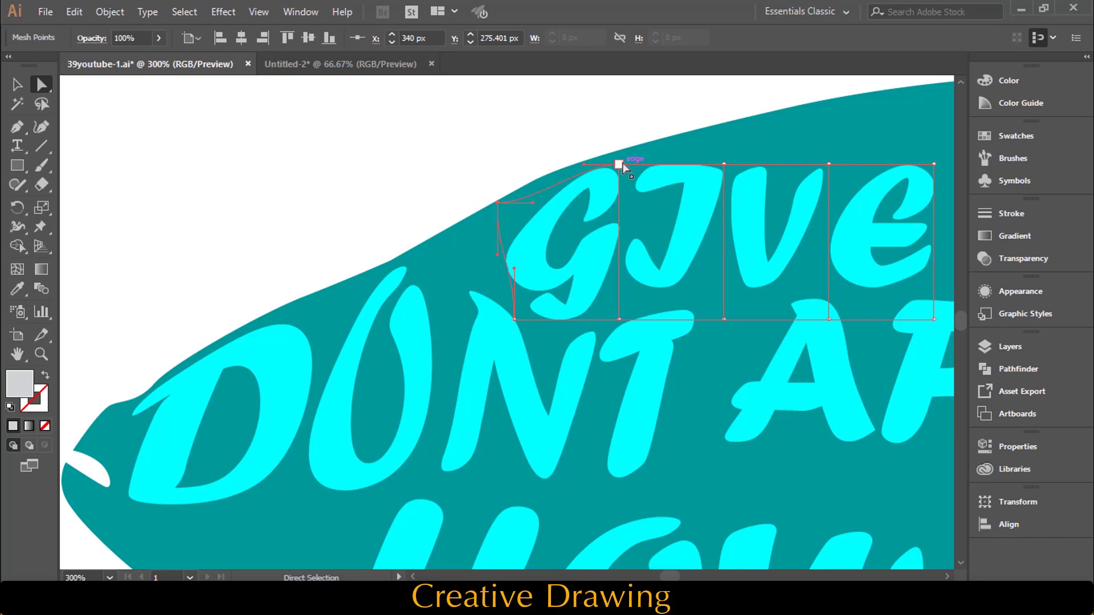
pyautogui.moveTo(619, 164); pyautogui.dragTo(621, 152)
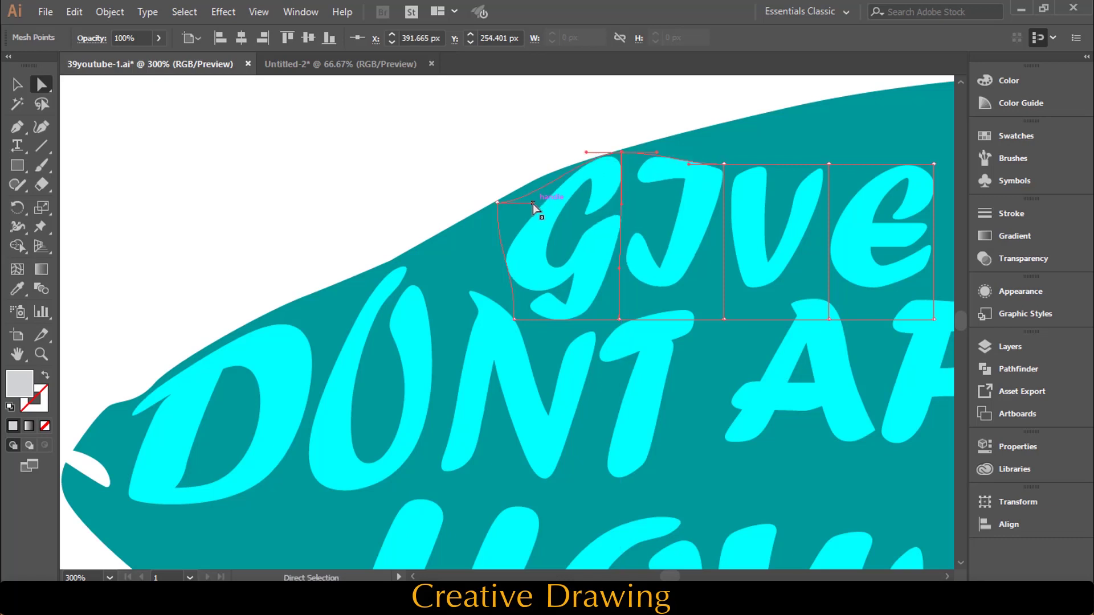
pyautogui.moveTo(532, 203); pyautogui.dragTo(529, 186)
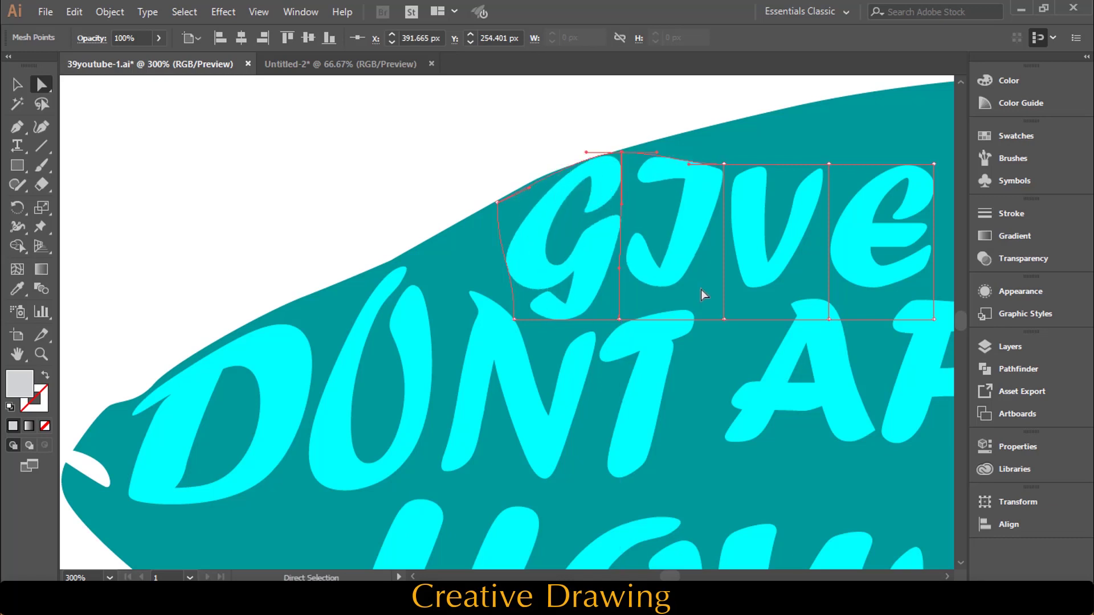
# - Lift GIVE's top edge near the E and its top-right corner along the fish's back
pyautogui.moveTo(628, 402); pyautogui.dragTo(443, 466)
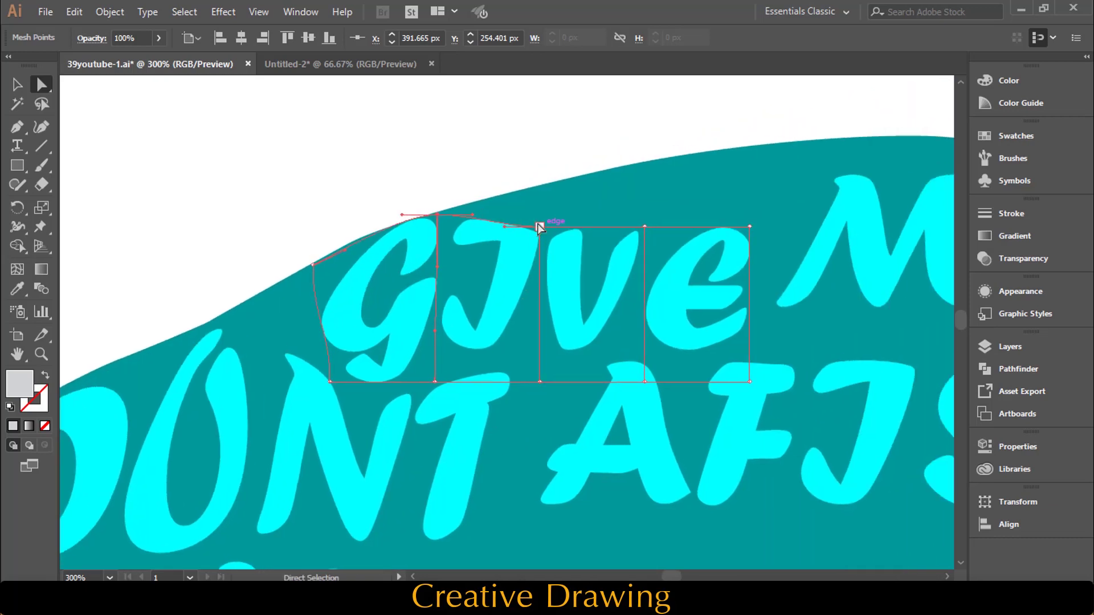
pyautogui.moveTo(539, 227); pyautogui.dragTo(545, 190)
pyautogui.moveTo(642, 228); pyautogui.dragTo(670, 156)
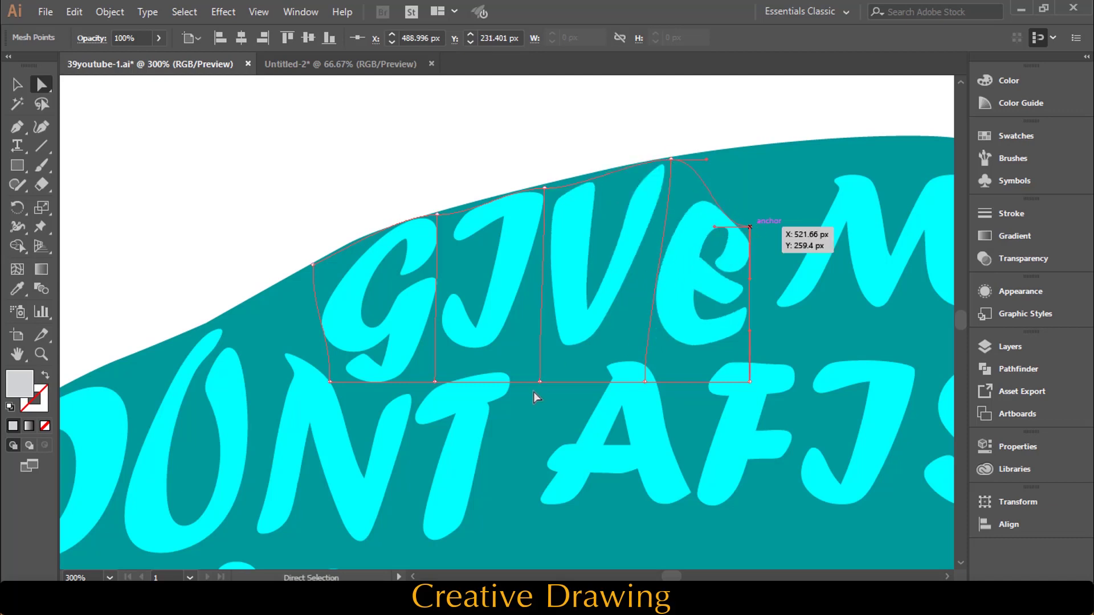
pyautogui.moveTo(540, 382); pyautogui.dragTo(539, 391)
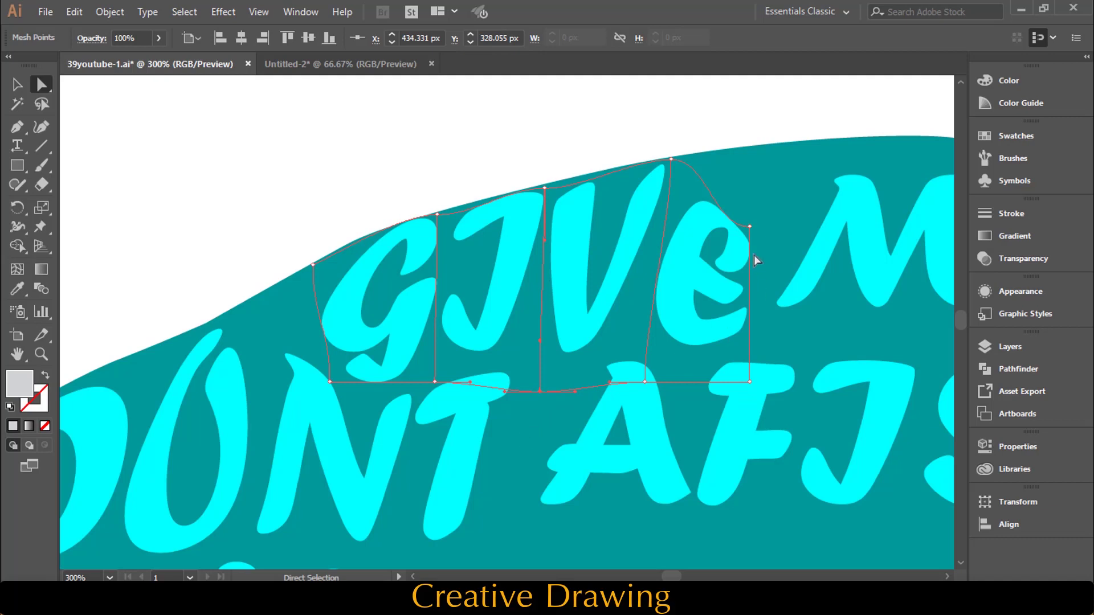
pyautogui.moveTo(750, 226); pyautogui.dragTo(778, 151)
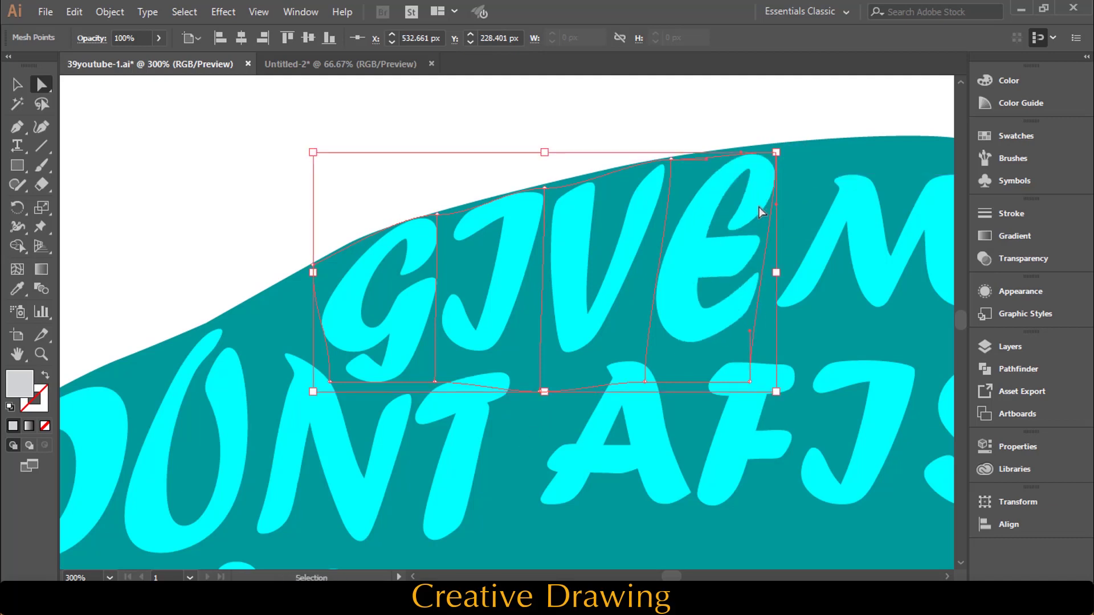
pyautogui.hotkey('ctrl', '0')
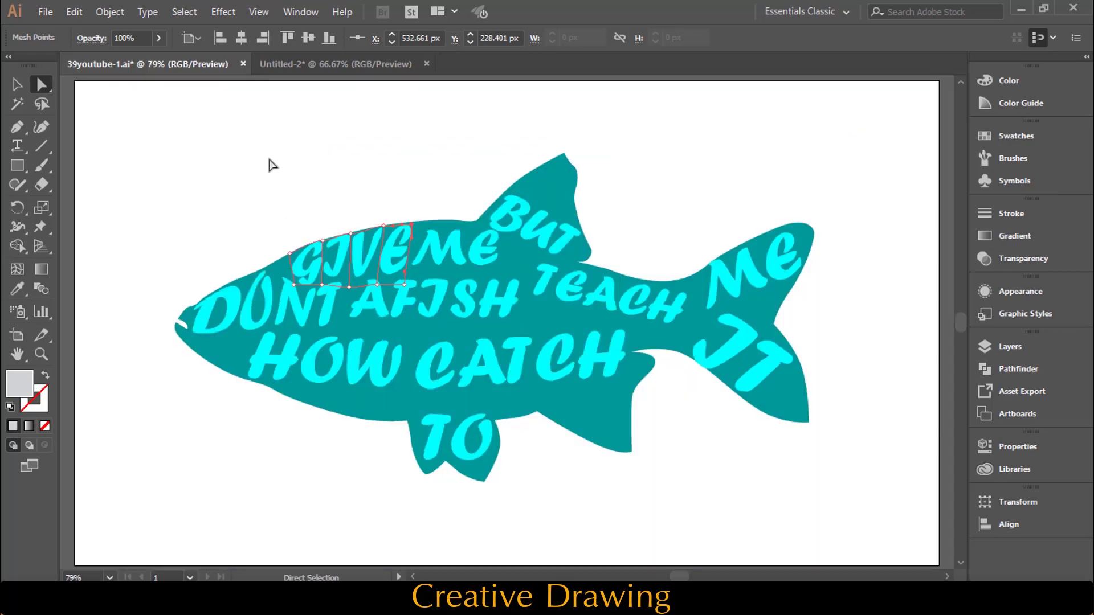
# - Wrap the word ME in a 1-row, 4-column mesh envelope
pyautogui.click(16, 87)
pyautogui.click(504, 244)
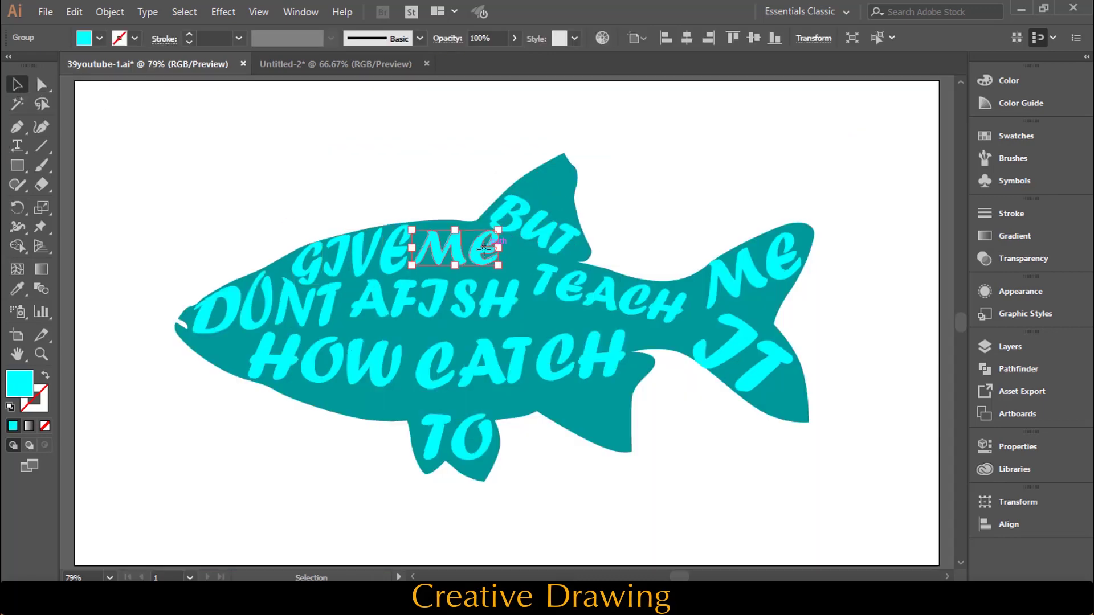
pyautogui.hotkey('ctrl', '+')
pyautogui.hotkey('ctrl', '+')
pyautogui.hotkey('ctrl', '+')
pyautogui.hotkey('ctrl', 'alt', 'm')
pyautogui.write('1')
pyautogui.press('Return')
pyautogui.press('a')
# - Drag ME's mesh points to make the letters taller, then select BUT
pyautogui.moveTo(453, 277); pyautogui.dragTo(451, 255)
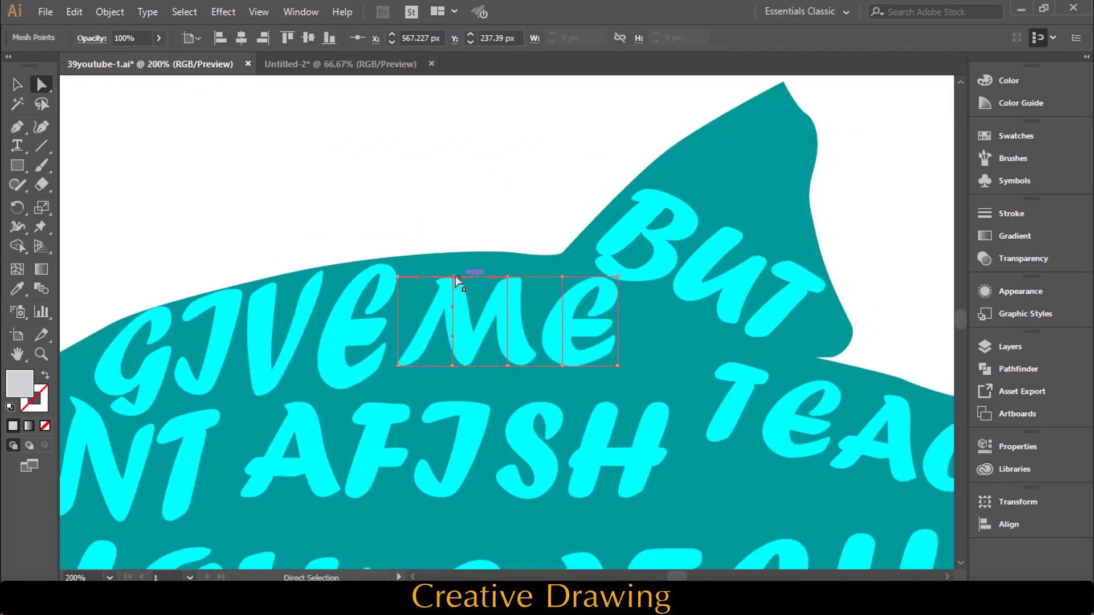
pyautogui.moveTo(508, 277); pyautogui.dragTo(523, 256)
pyautogui.click(618, 279)
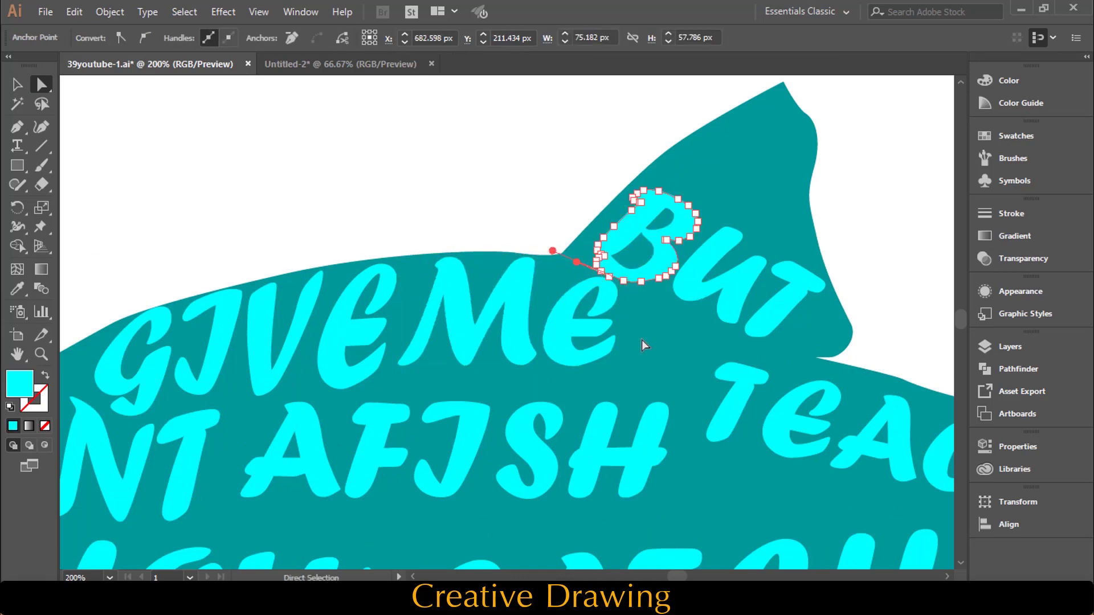
pyautogui.moveTo(618, 280)
pyautogui.mouseDown()
pyautogui.moveTo(581, 283)
pyautogui.moveTo(563, 252)
pyautogui.mouseUp()
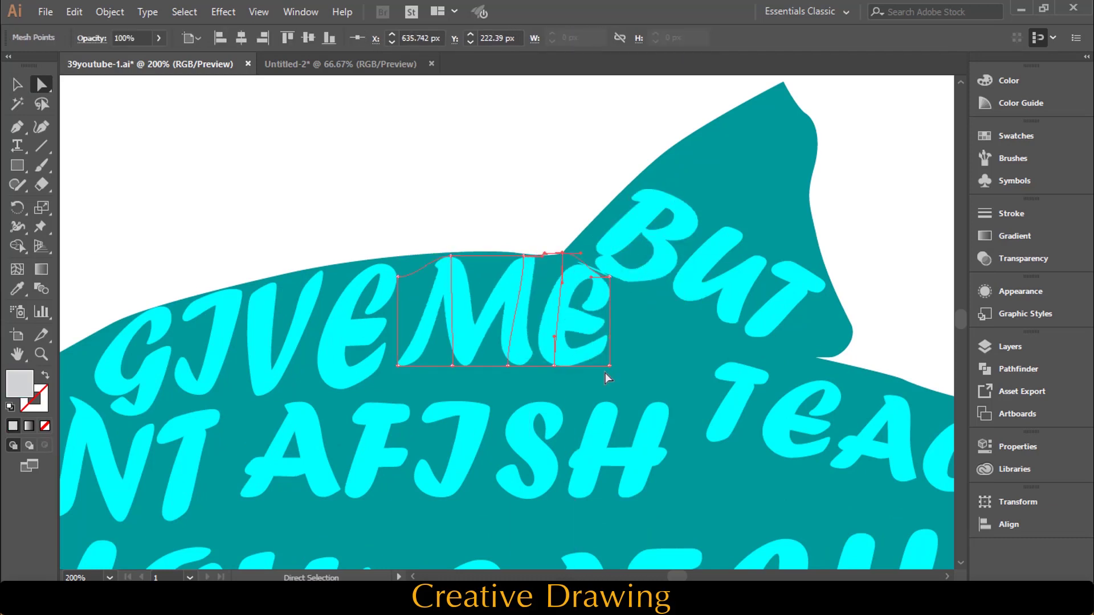
pyautogui.moveTo(610, 365); pyautogui.dragTo(638, 370)
pyautogui.moveTo(554, 365)
pyautogui.mouseDown()
pyautogui.moveTo(554, 386)
pyautogui.moveTo(502, 380)
pyautogui.mouseUp()
pyautogui.moveTo(453, 365); pyautogui.dragTo(450, 380)
pyautogui.press('v')
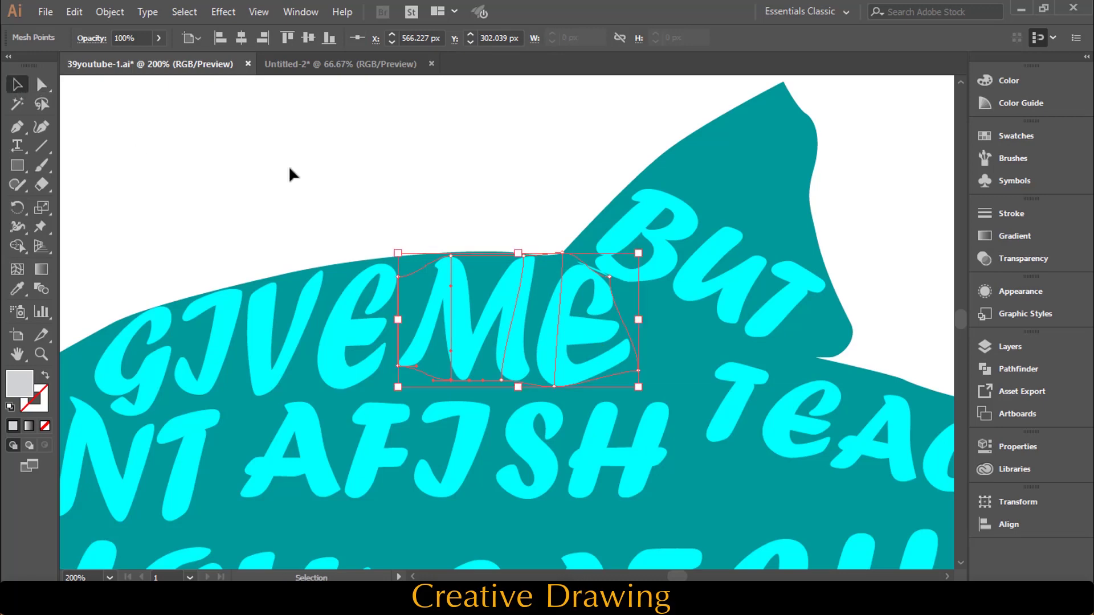
pyautogui.click(690, 262)
pyautogui.click(110, 12)
# - Apply a 1-row, 4-column mesh to BUT and bend its top-left corner and left edge
pyautogui.click(416, 445)
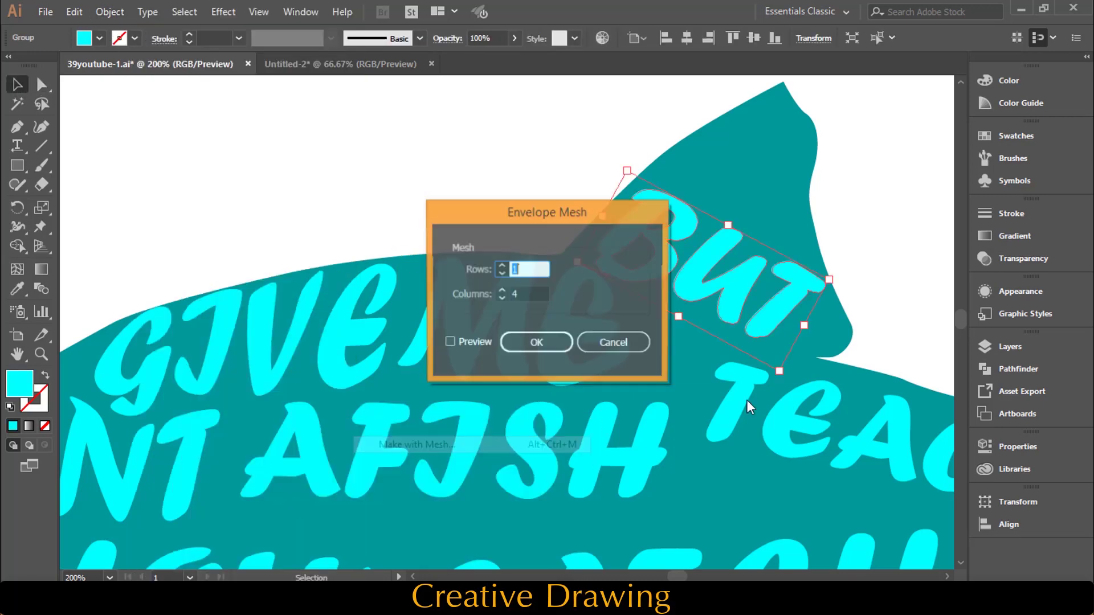
pyautogui.press('Return')
pyautogui.press('a')
pyautogui.moveTo(702, 189); pyautogui.dragTo(712, 126)
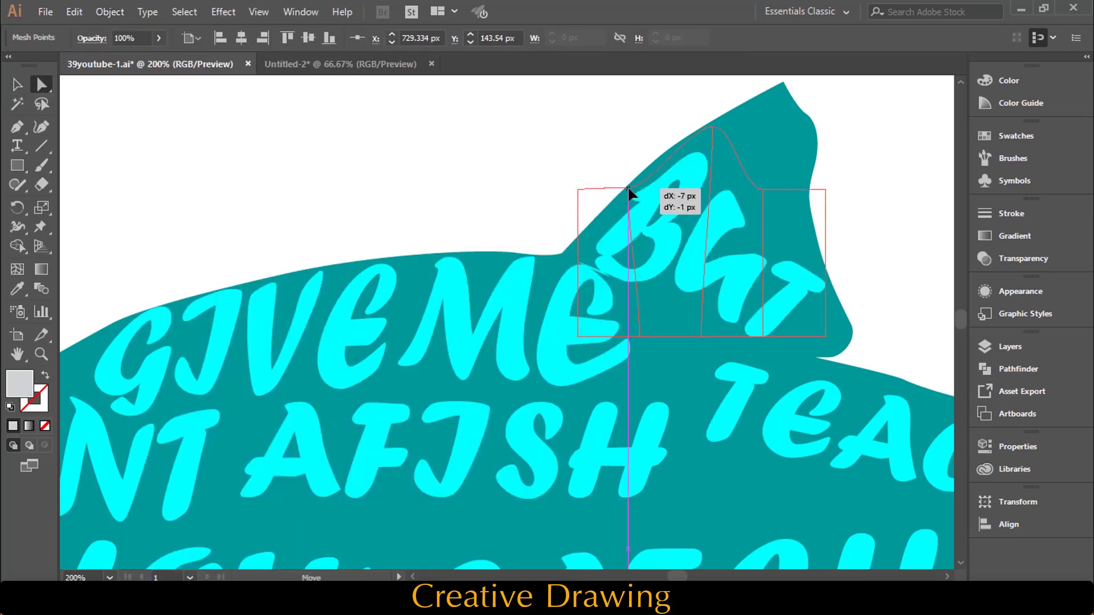
pyautogui.moveTo(639, 189); pyautogui.dragTo(578, 238)
pyautogui.moveTo(578, 288); pyautogui.dragTo(621, 306)
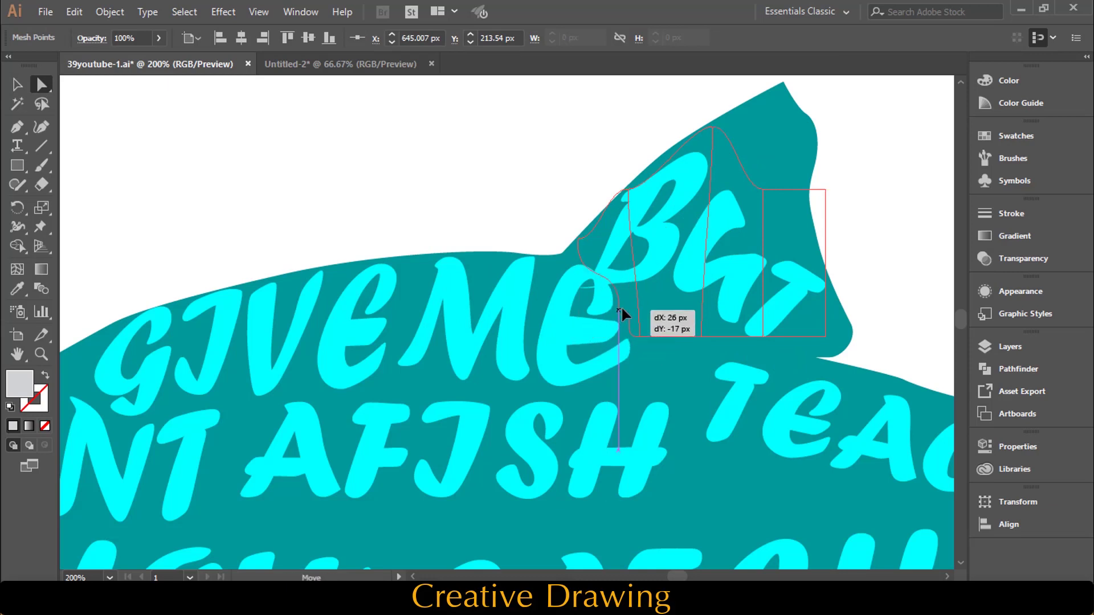
# - Pull BUT's top and right edges up into the dorsal fin and fit its corners
pyautogui.moveTo(763, 189); pyautogui.dragTo(763, 102)
pyautogui.moveTo(825, 189); pyautogui.dragTo(815, 136)
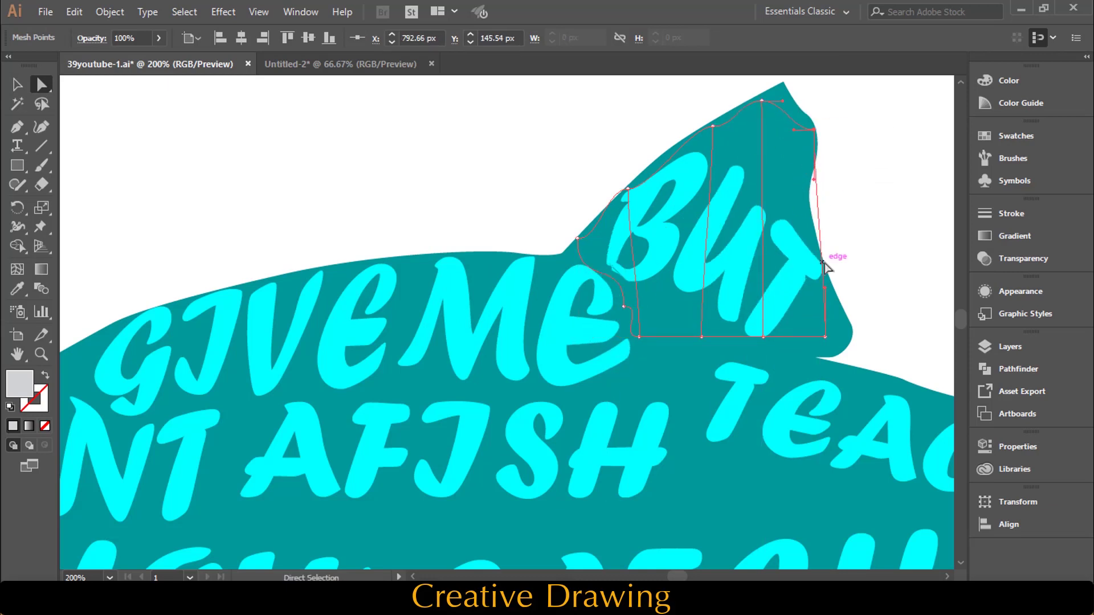
pyautogui.moveTo(826, 263); pyautogui.dragTo(793, 180)
pyautogui.moveTo(826, 337); pyautogui.dragTo(849, 331)
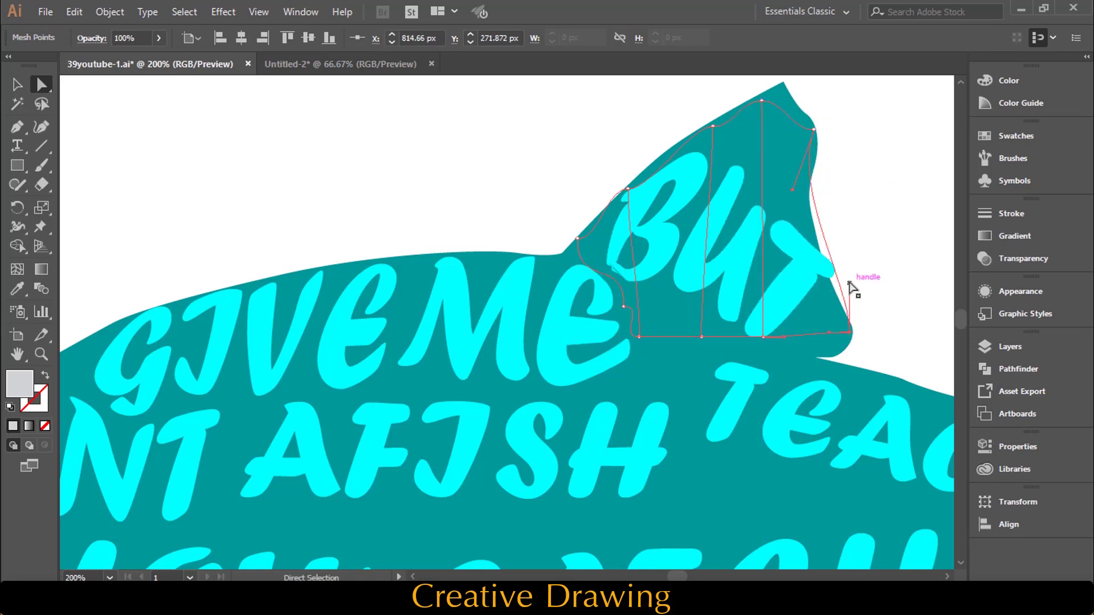
pyautogui.moveTo(849, 283); pyautogui.dragTo(810, 289)
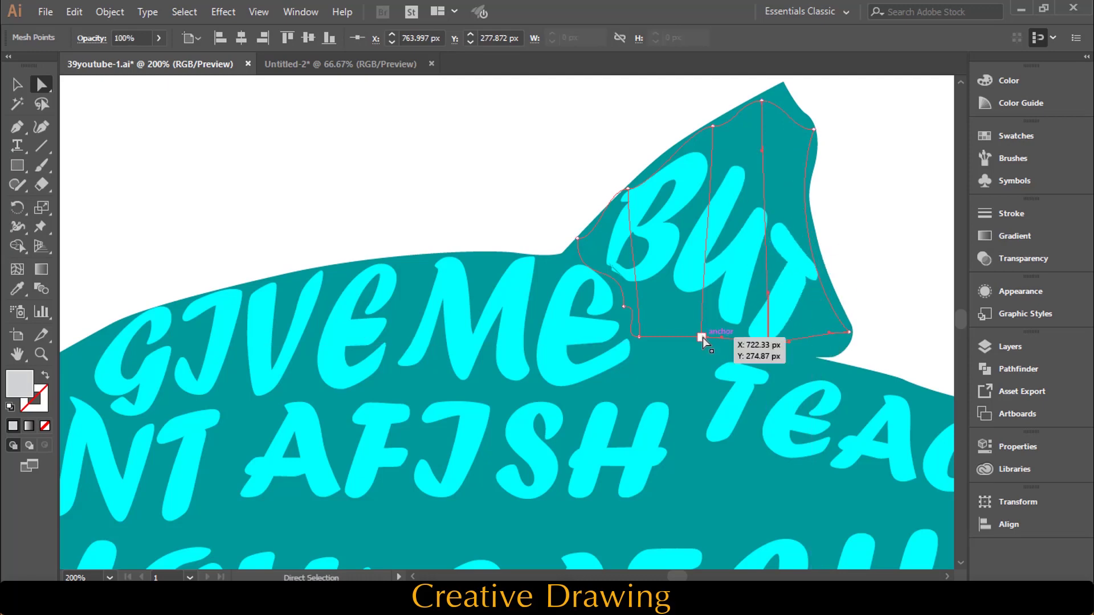
pyautogui.moveTo(703, 337); pyautogui.dragTo(699, 356)
# - Wrap the AFISH word group in a 1-row, 4-column mesh envelope
pyautogui.press('v')
pyautogui.scroll(-3, 282, 251)
pyautogui.hscroll(-5, 313, 268)
pyautogui.hscroll(4, 471, 289)
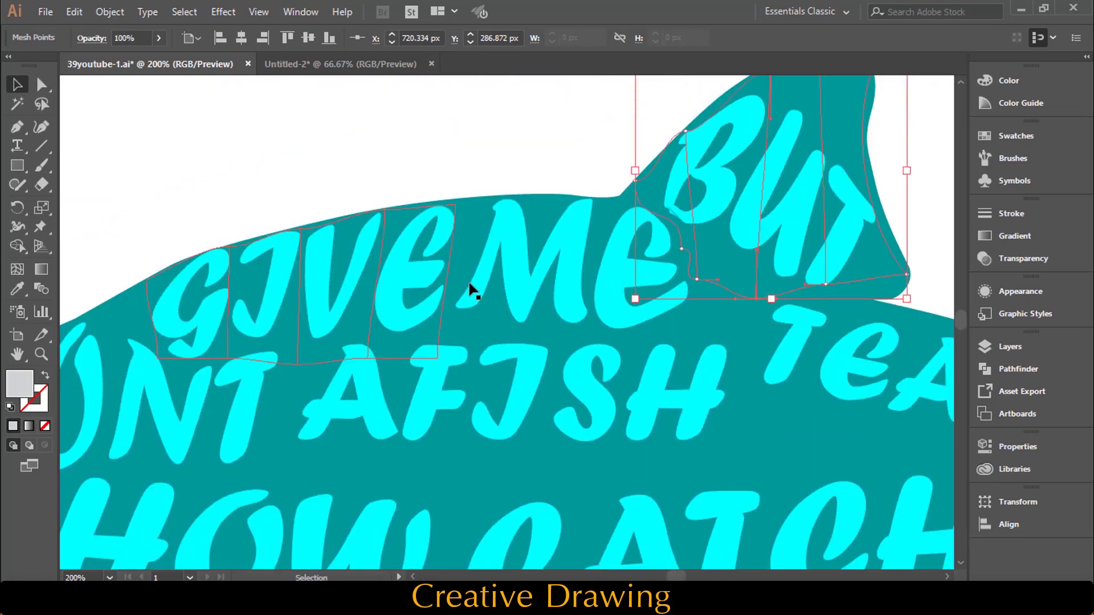
pyautogui.click(526, 313)
pyautogui.hotkey('ctrl', 'alt', 'm')
pyautogui.press('Return')
# - Stretch AFISH's mesh: top points up, especially at the H, and bottom points down
pyautogui.press('a')
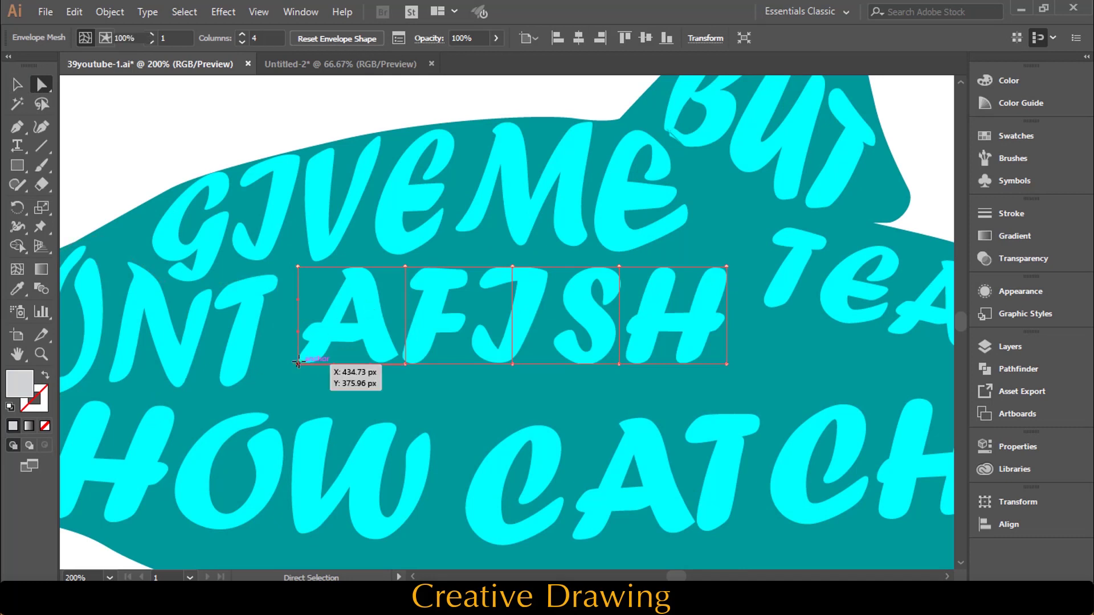
pyautogui.moveTo(296, 362); pyautogui.dragTo(266, 387)
pyautogui.moveTo(392, 266); pyautogui.dragTo(379, 261)
pyautogui.moveTo(512, 267); pyautogui.dragTo(490, 247)
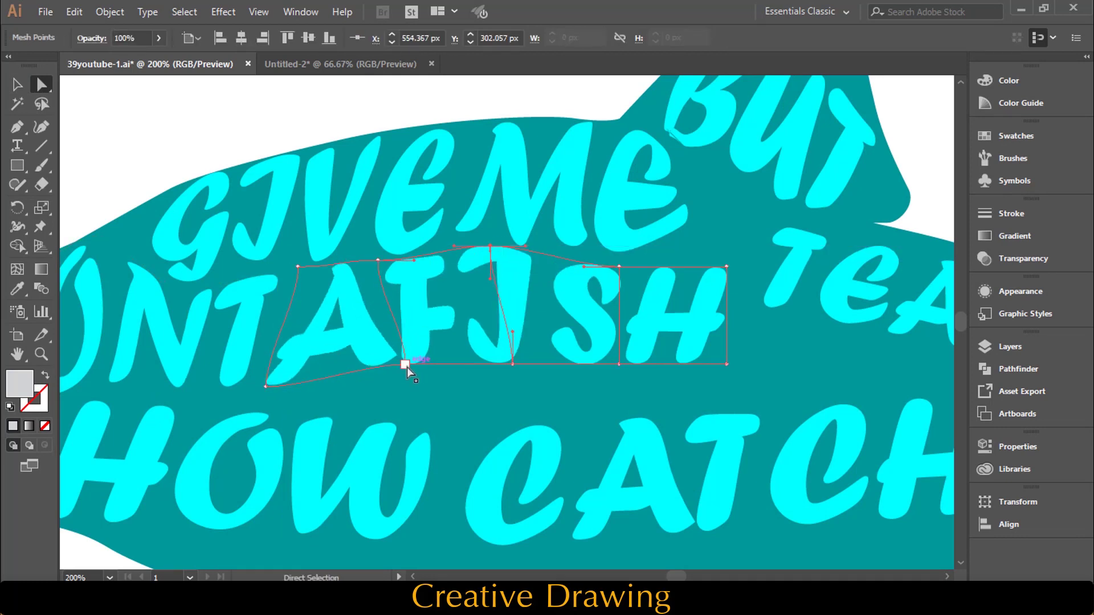
pyautogui.moveTo(405, 364); pyautogui.dragTo(405, 388)
pyautogui.moveTo(512, 362); pyautogui.dragTo(512, 393)
pyautogui.moveTo(619, 266); pyautogui.dragTo(614, 261)
pyautogui.moveTo(726, 268)
pyautogui.mouseDown()
pyautogui.moveTo(728, 226)
pyautogui.moveTo(752, 208)
pyautogui.mouseUp()
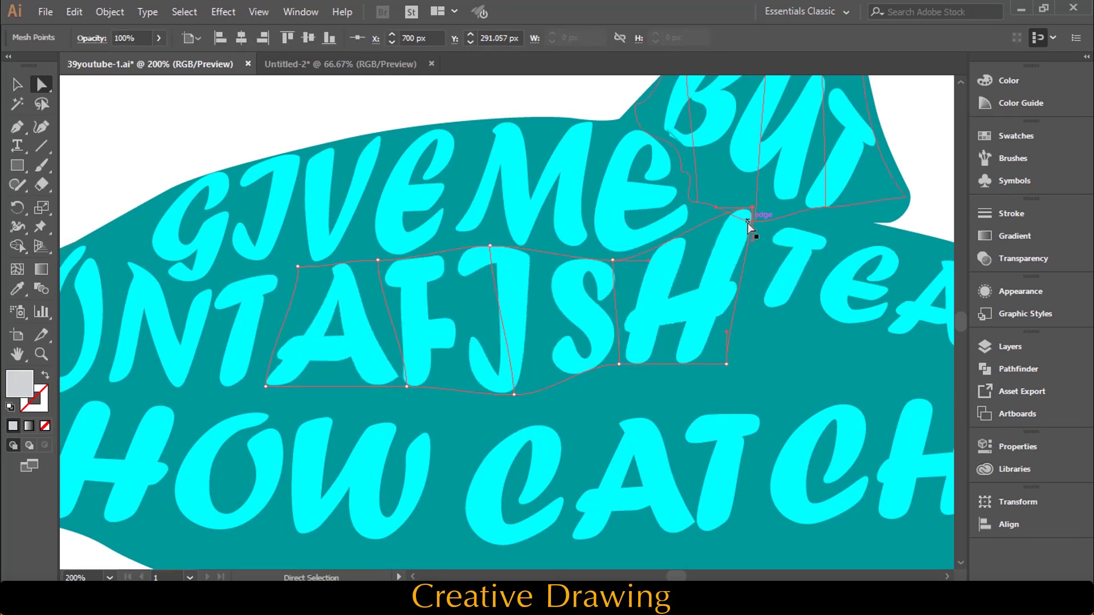
pyautogui.moveTo(726, 363); pyautogui.dragTo(752, 374)
pyautogui.moveTo(620, 364); pyautogui.dragTo(625, 382)
# - Wrap the word HOW in a 1-row, 4-column mesh envelope
pyautogui.moveTo(162, 339); pyautogui.dragTo(280, 286)
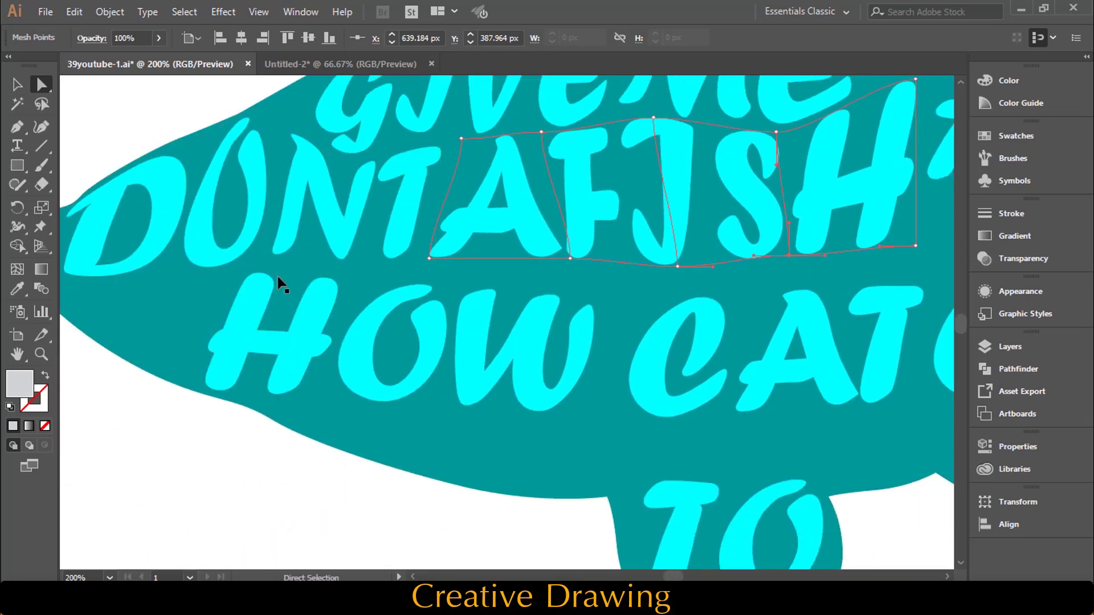
pyautogui.press('v')
pyautogui.click(310, 302)
pyautogui.hotkey('ctrl', 'alt', 'm')
pyautogui.press('Return')
pyautogui.press('a')
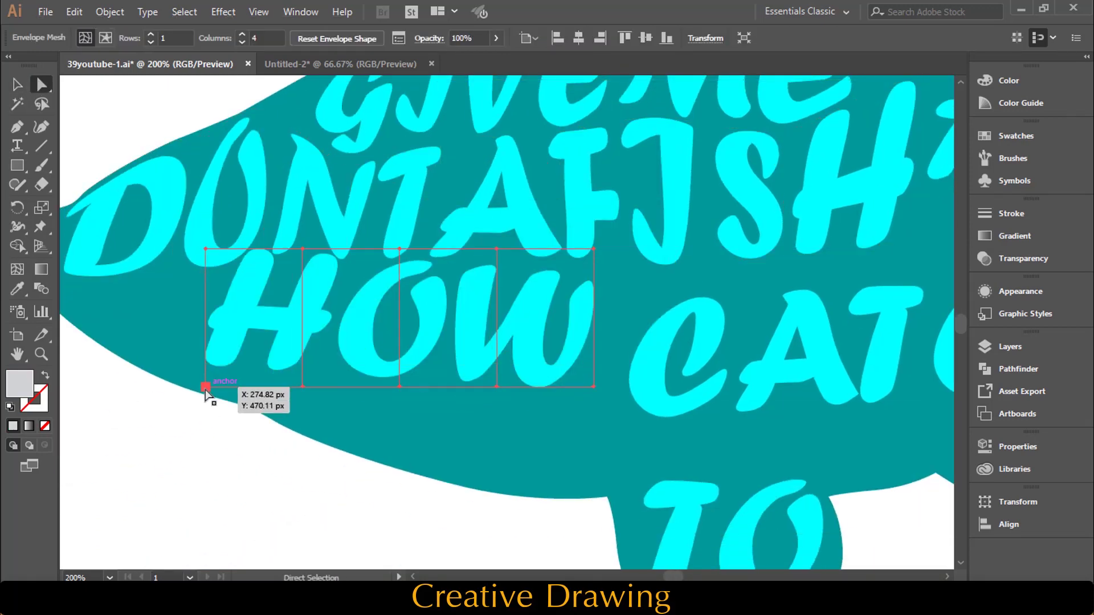
# - Bulge HOW's left edge, drop its bottom points along the belly, and bow its top upward
pyautogui.moveTo(206, 411); pyautogui.dragTo(195, 392)
pyautogui.moveTo(202, 317); pyautogui.dragTo(154, 324)
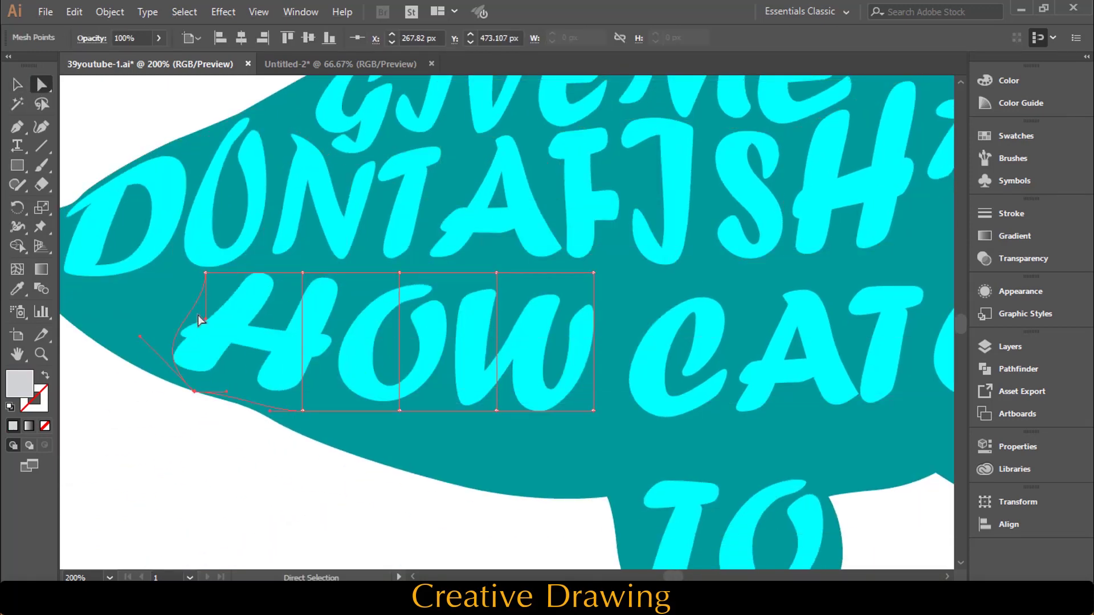
pyautogui.moveTo(302, 272); pyautogui.dragTo(305, 254)
pyautogui.moveTo(302, 410); pyautogui.dragTo(303, 426)
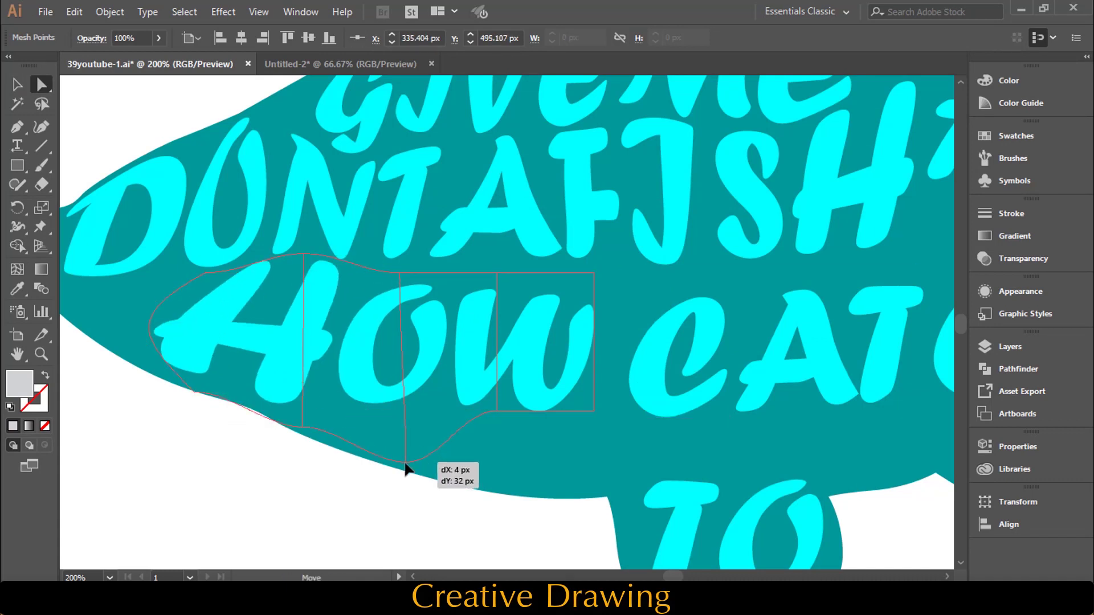
pyautogui.moveTo(399, 410); pyautogui.dragTo(414, 469)
pyautogui.moveTo(496, 410); pyautogui.dragTo(514, 490)
pyautogui.moveTo(594, 410)
pyautogui.mouseDown()
pyautogui.moveTo(605, 495)
pyautogui.moveTo(548, 502)
pyautogui.mouseUp()
pyautogui.moveTo(594, 273); pyautogui.dragTo(612, 244)
pyautogui.moveTo(528, 273); pyautogui.dragTo(540, 285)
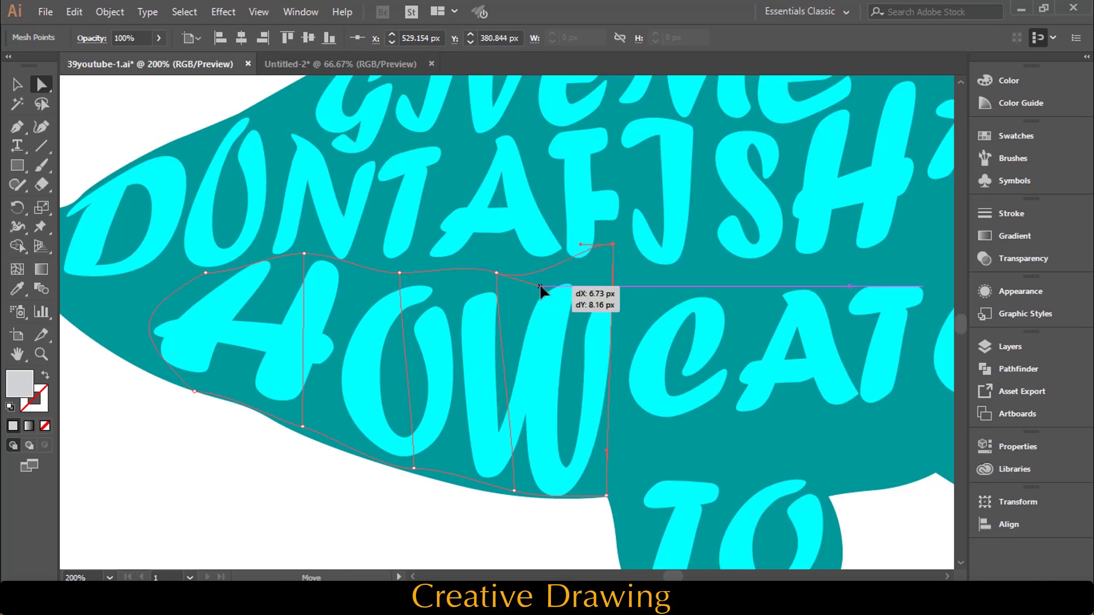
pyautogui.moveTo(581, 254); pyautogui.dragTo(580, 267)
pyautogui.moveTo(698, 428); pyautogui.dragTo(522, 326)
# - Wrap TO in a 1-row, 4-column mesh and reshape its left corners and edge
pyautogui.click(504, 424)
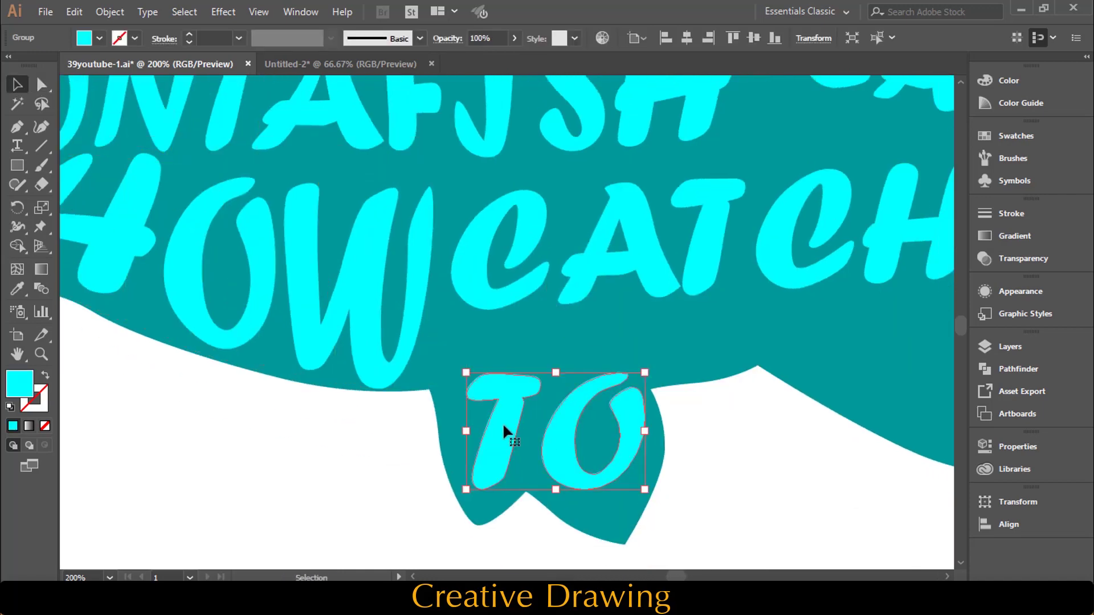
pyautogui.hotkey('ctrl', 'alt', 'm')
pyautogui.press('Return')
pyautogui.click(466, 489)
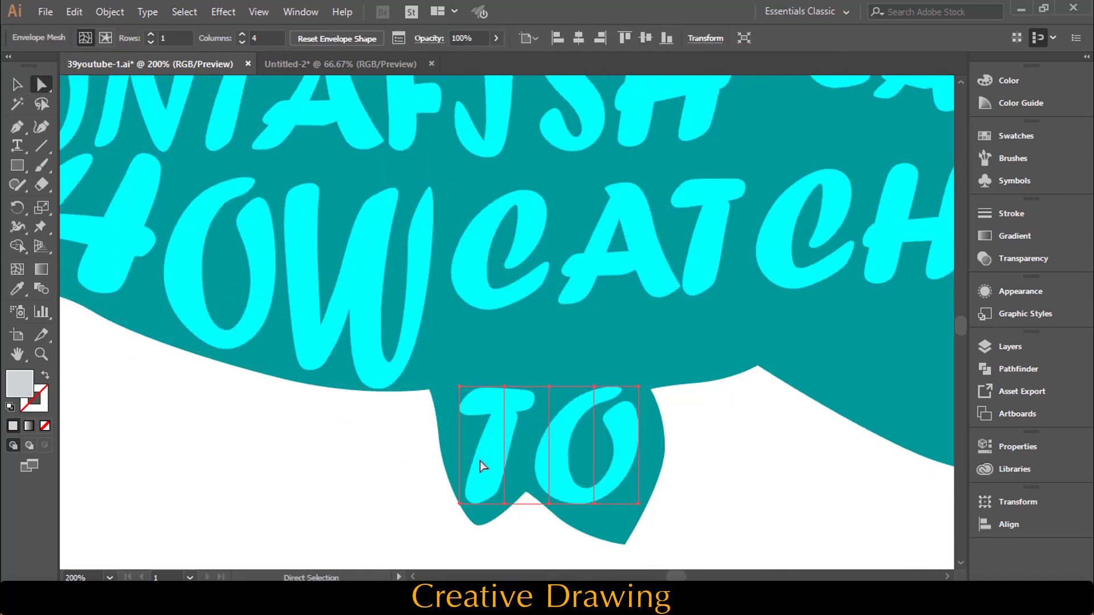
pyautogui.moveTo(480, 460); pyautogui.dragTo(466, 446)
pyautogui.moveTo(452, 357); pyautogui.dragTo(442, 332)
pyautogui.moveTo(452, 475); pyautogui.dragTo(459, 505)
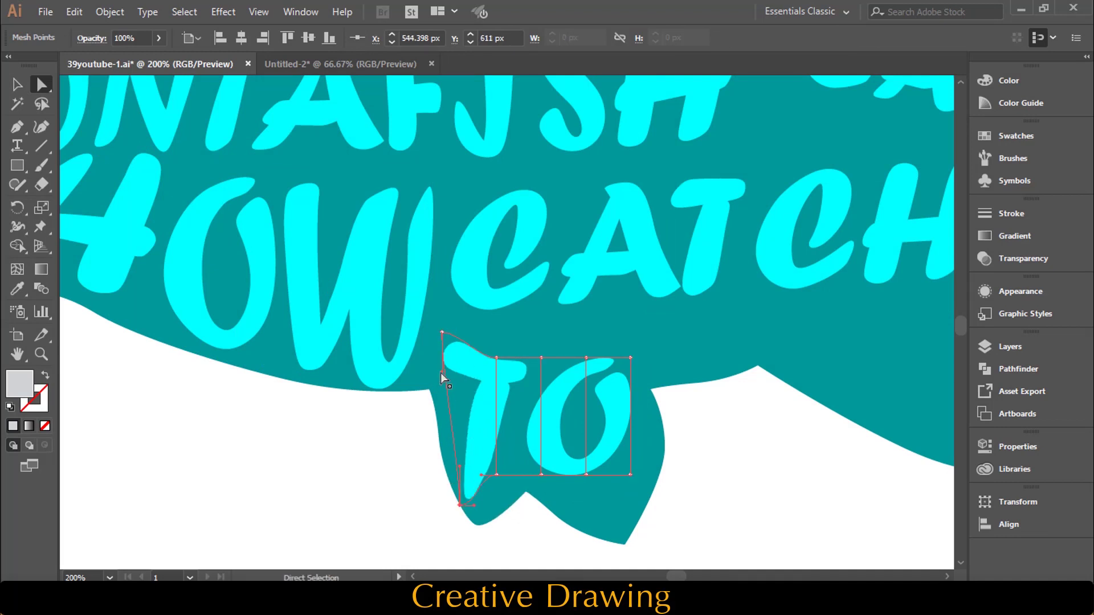
pyautogui.moveTo(443, 372); pyautogui.dragTo(406, 379)
# - Pull TO's bottom down into the lower fin and raise its top points
pyautogui.moveTo(459, 469); pyautogui.dragTo(448, 474)
pyautogui.moveTo(541, 474); pyautogui.dragTo(569, 520)
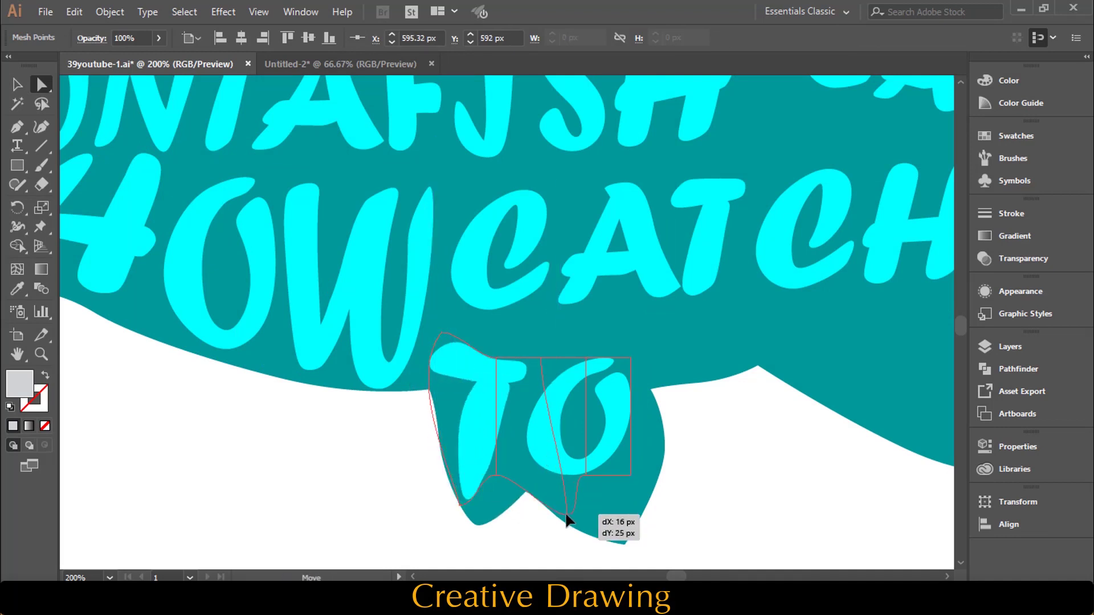
pyautogui.moveTo(587, 474)
pyautogui.mouseDown()
pyautogui.moveTo(597, 488)
pyautogui.moveTo(647, 484)
pyautogui.mouseUp()
pyautogui.moveTo(630, 358); pyautogui.dragTo(650, 332)
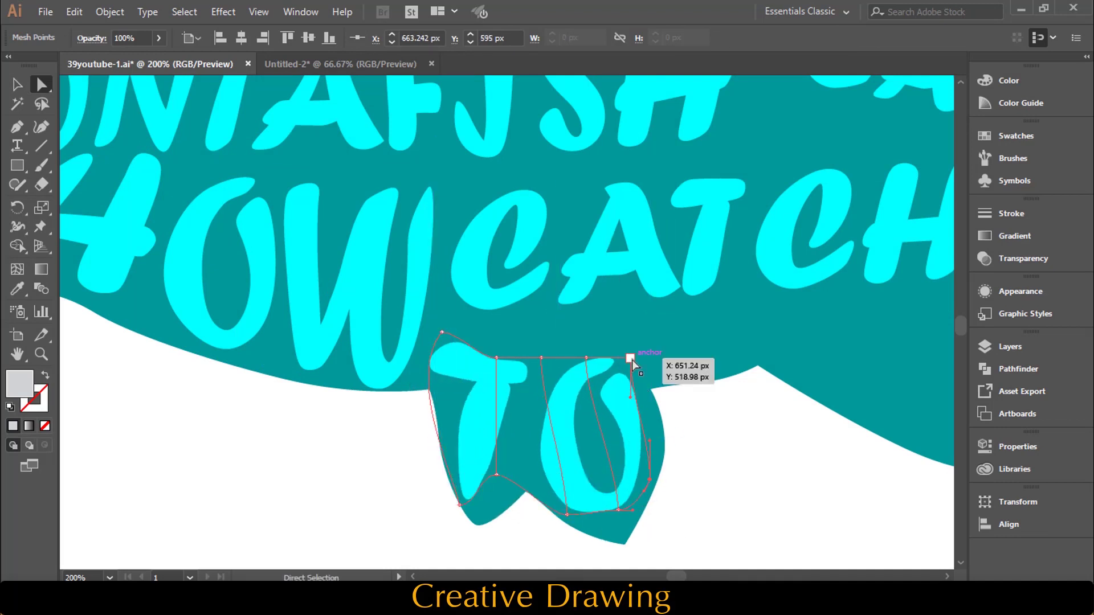
pyautogui.moveTo(586, 358); pyautogui.dragTo(544, 332)
pyautogui.moveTo(496, 358); pyautogui.dragTo(495, 323)
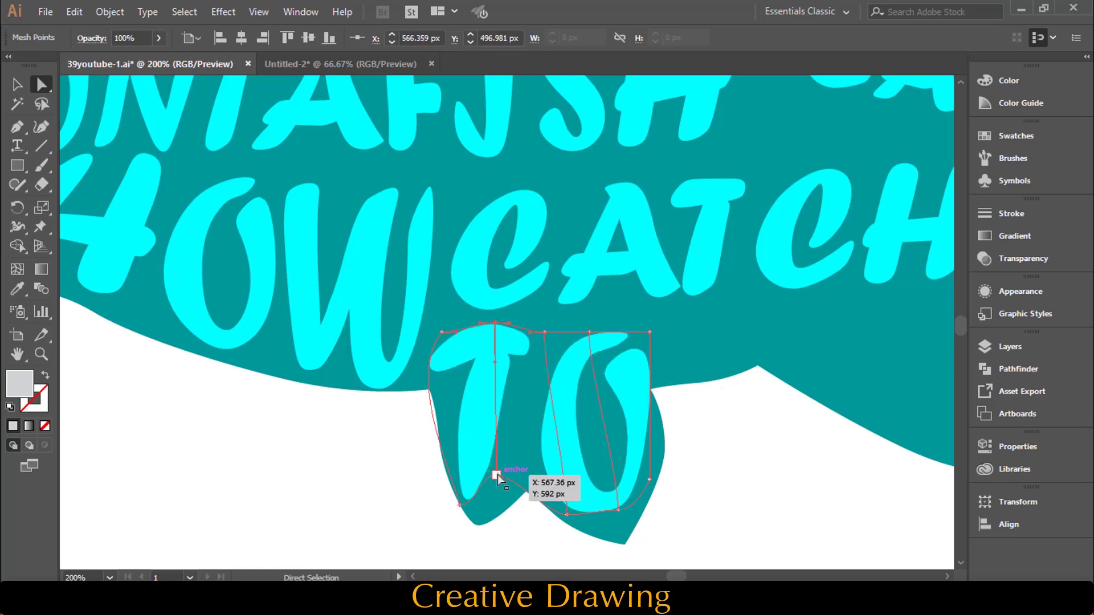
pyautogui.moveTo(496, 474); pyautogui.dragTo(489, 522)
pyautogui.moveTo(618, 509)
pyautogui.mouseDown()
pyautogui.moveTo(620, 529)
pyautogui.moveTo(568, 521)
pyautogui.mouseUp()
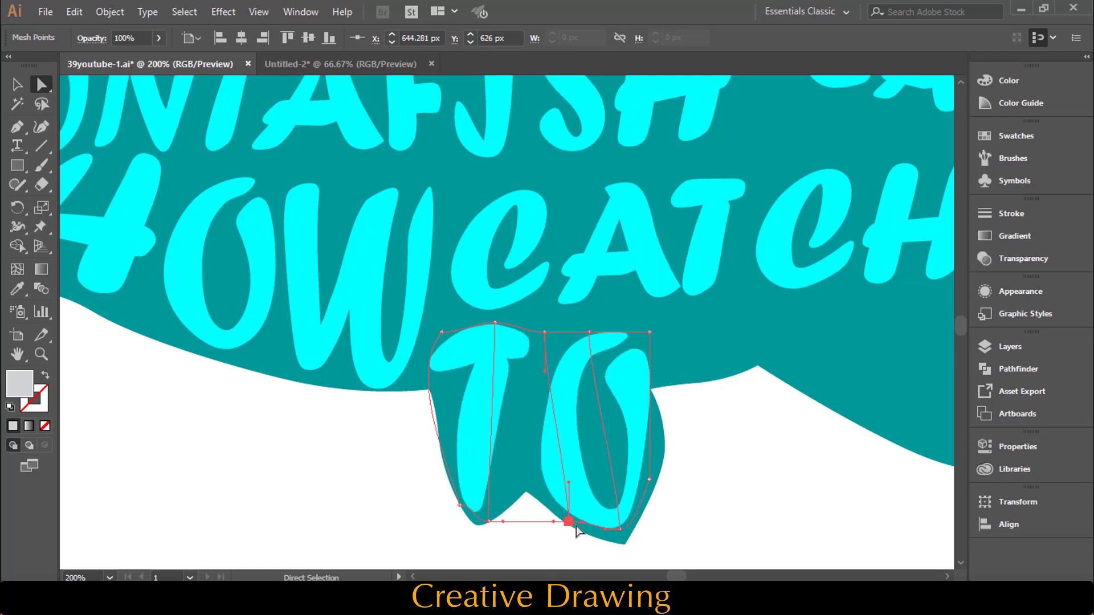
# - Wrap CATCH in a 1-row, 4-column mesh and drag its bottom points down into the belly
pyautogui.click(627, 245)
pyautogui.hotkey('alt', 'ctrl', 'm')
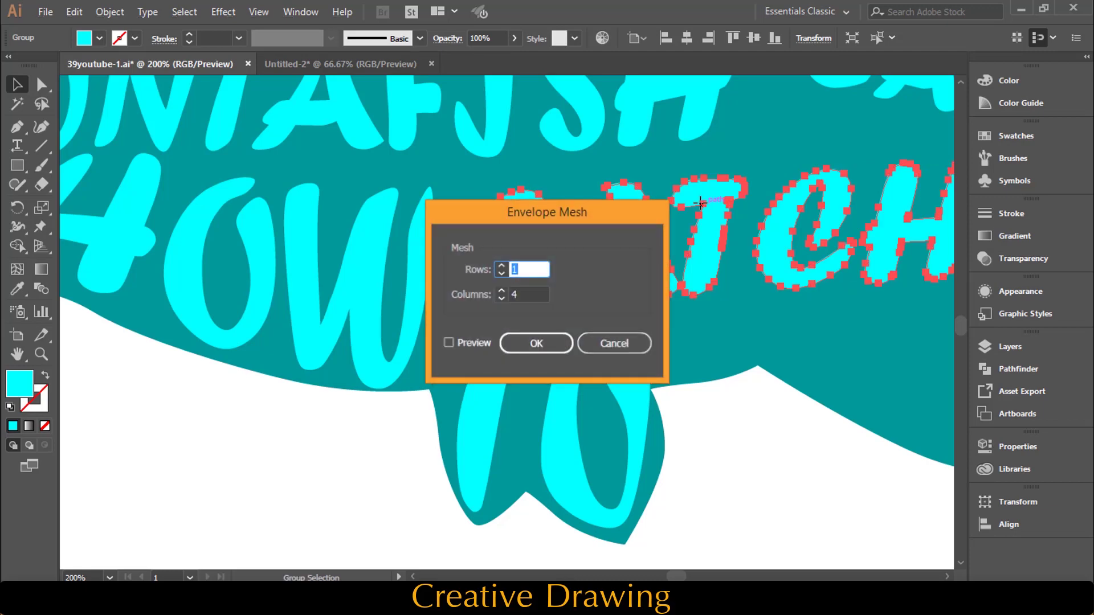
pyautogui.press('Return')
pyautogui.moveTo(293, 329); pyautogui.dragTo(281, 342)
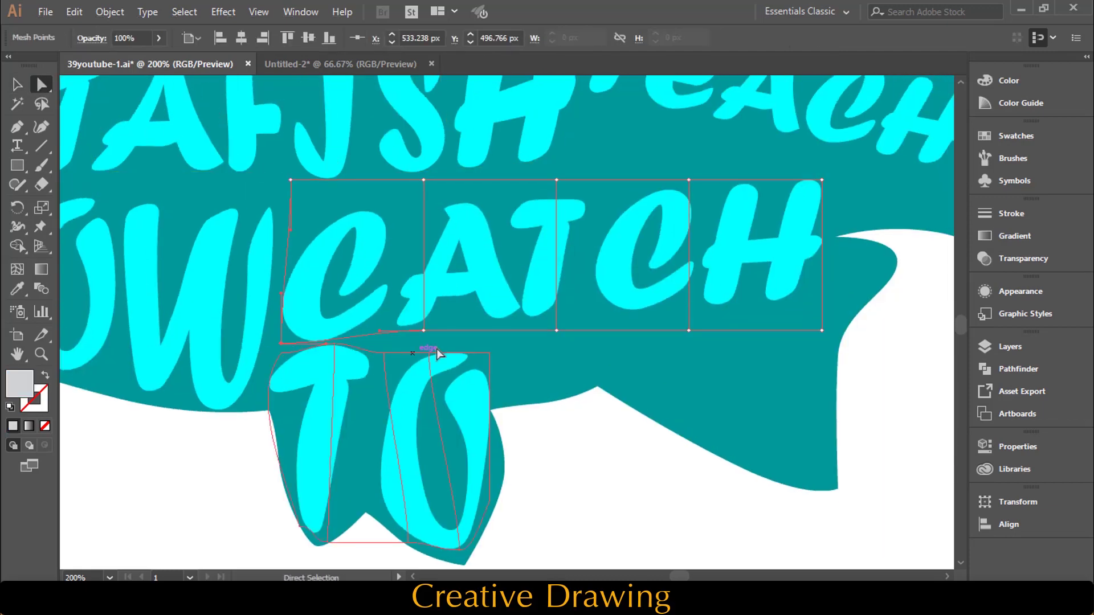
pyautogui.moveTo(423, 330); pyautogui.dragTo(422, 342)
pyautogui.moveTo(556, 330); pyautogui.dragTo(567, 386)
pyautogui.moveTo(689, 331); pyautogui.dragTo(684, 386)
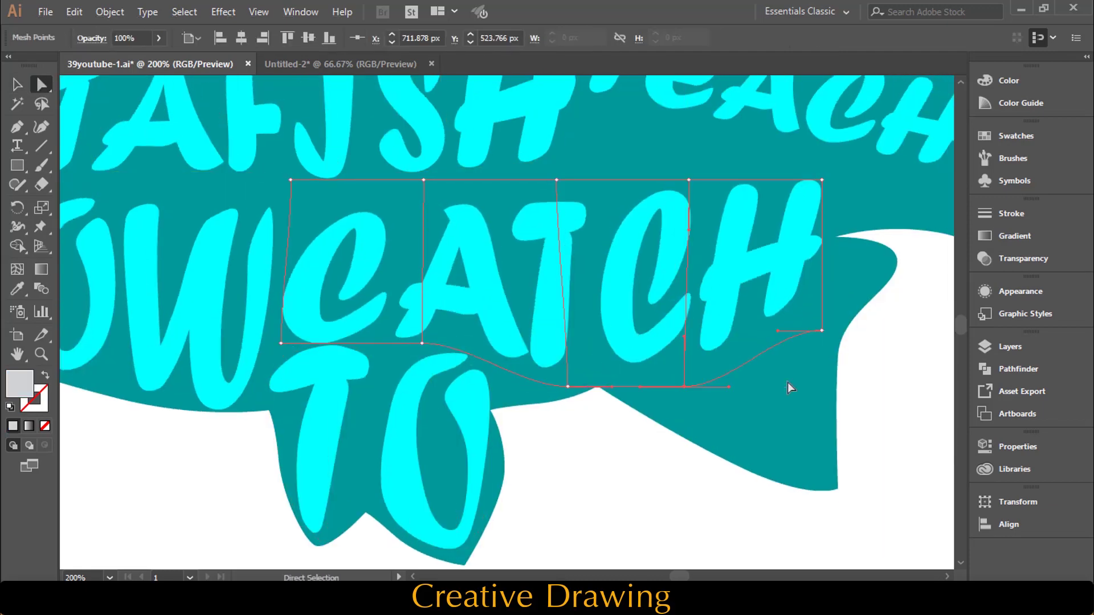
pyautogui.moveTo(821, 331)
pyautogui.mouseDown()
pyautogui.moveTo(799, 389)
pyautogui.moveTo(830, 479)
pyautogui.mouseUp()
pyautogui.moveTo(684, 386); pyautogui.dragTo(678, 419)
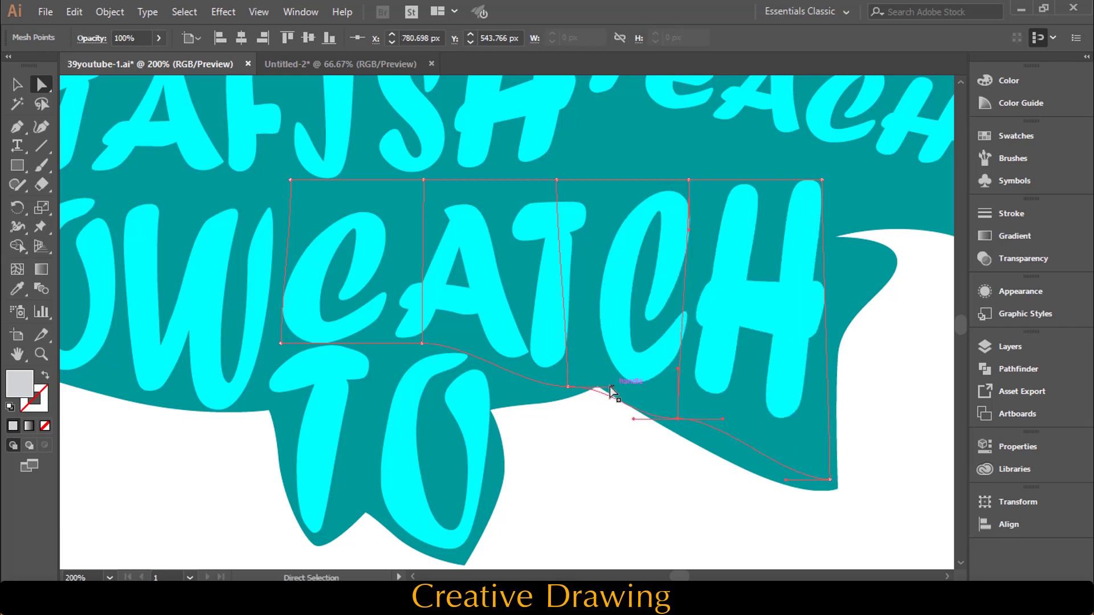
# - Push CATCH's top-right corner outward and raise its top points, then zoom out and deselect
pyautogui.moveTo(821, 180)
pyautogui.mouseDown()
pyautogui.moveTo(866, 180)
pyautogui.moveTo(891, 229)
pyautogui.mouseUp()
pyautogui.moveTo(830, 432); pyautogui.dragTo(870, 293)
pyautogui.moveTo(689, 180); pyautogui.dragTo(689, 150)
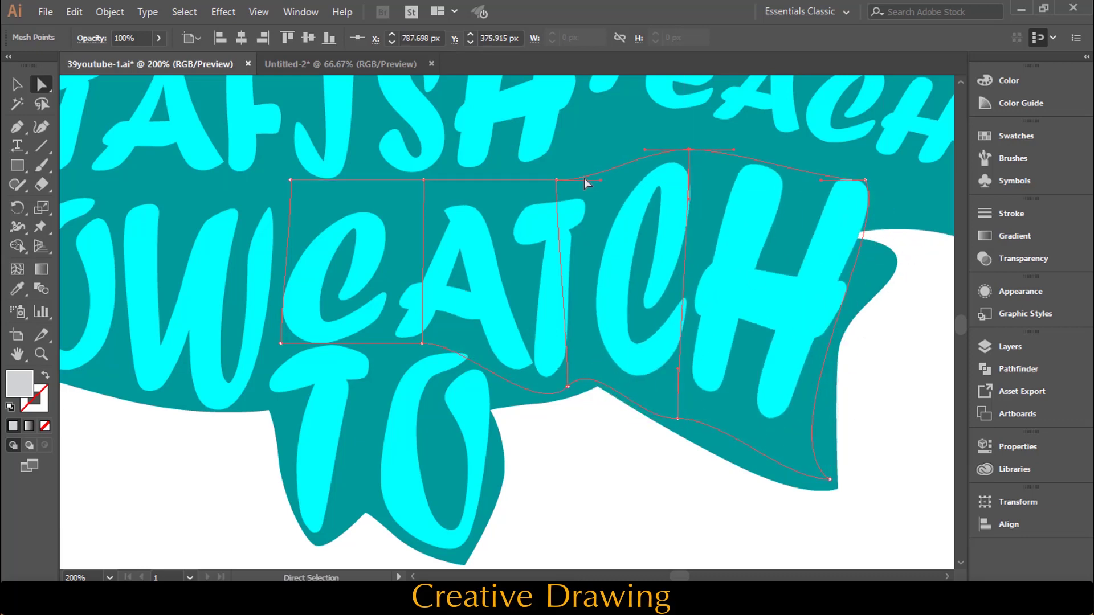
pyautogui.moveTo(556, 180); pyautogui.dragTo(578, 136)
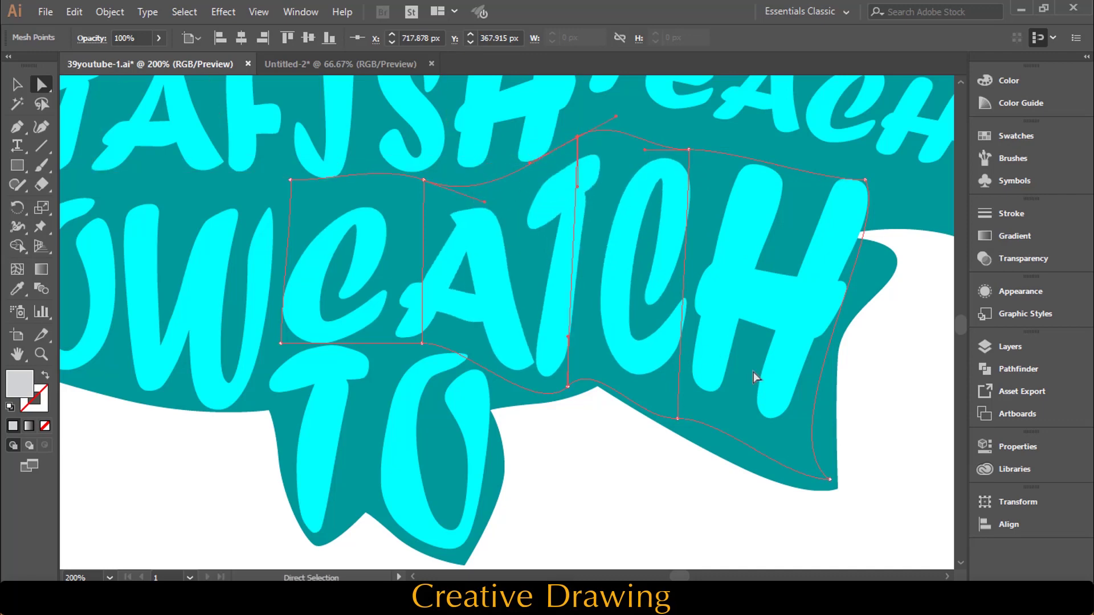
pyautogui.hotkey('ctrl', '-')
pyautogui.hotkey('ctrl', '-')
pyautogui.press('v')
pyautogui.click(658, 135)
# - Wrap the word TEACH in a 1×4 mesh envelope for point editing
pyautogui.click(613, 302)
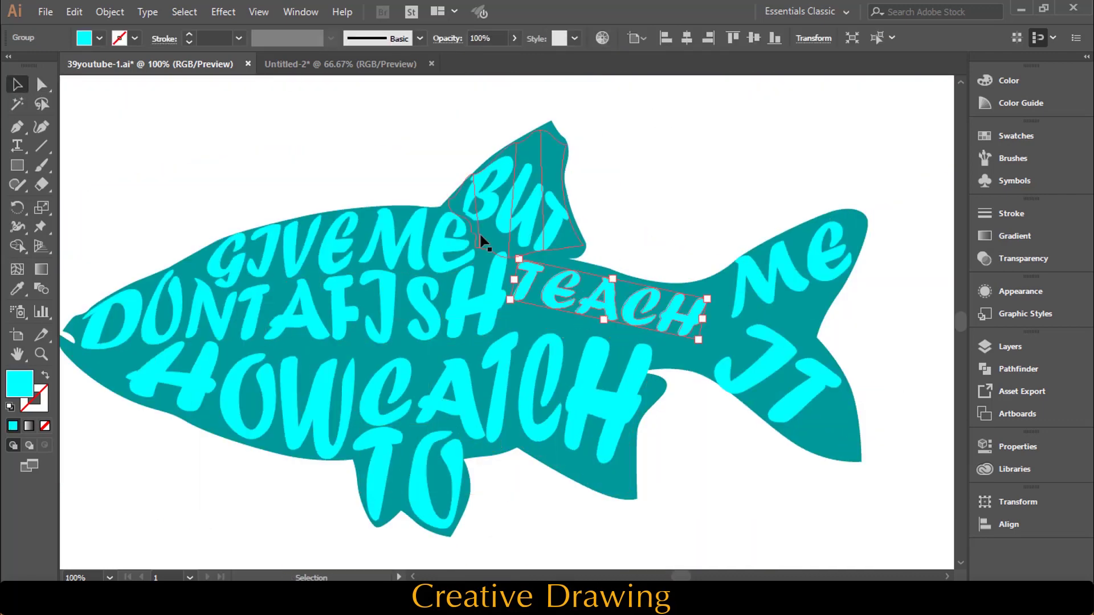
pyautogui.hotkey('alt', 'ctrl', 'm')
pyautogui.press('Return')
pyautogui.press('a')
pyautogui.hotkey('ctrl', '+')
pyautogui.scroll(-3, 701, 293)
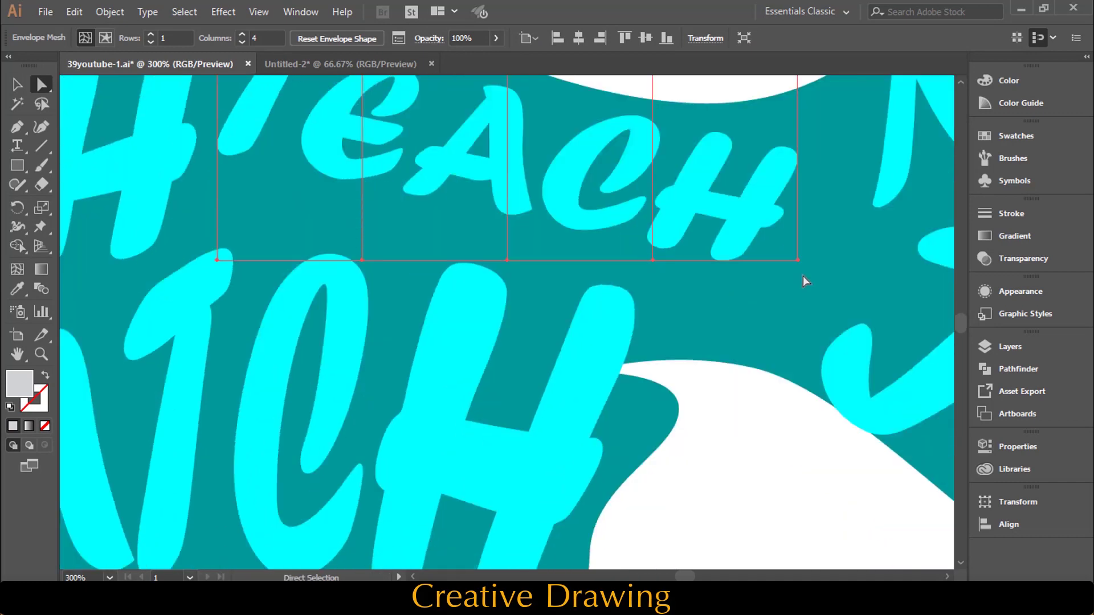
# - Drag TEACH's top mesh points so its top edge curves along the fish's back
pyautogui.moveTo(701, 254); pyautogui.dragTo(655, 293)
pyautogui.hotkey('ctrl', '+')
pyautogui.moveTo(797, 133); pyautogui.dragTo(821, 177)
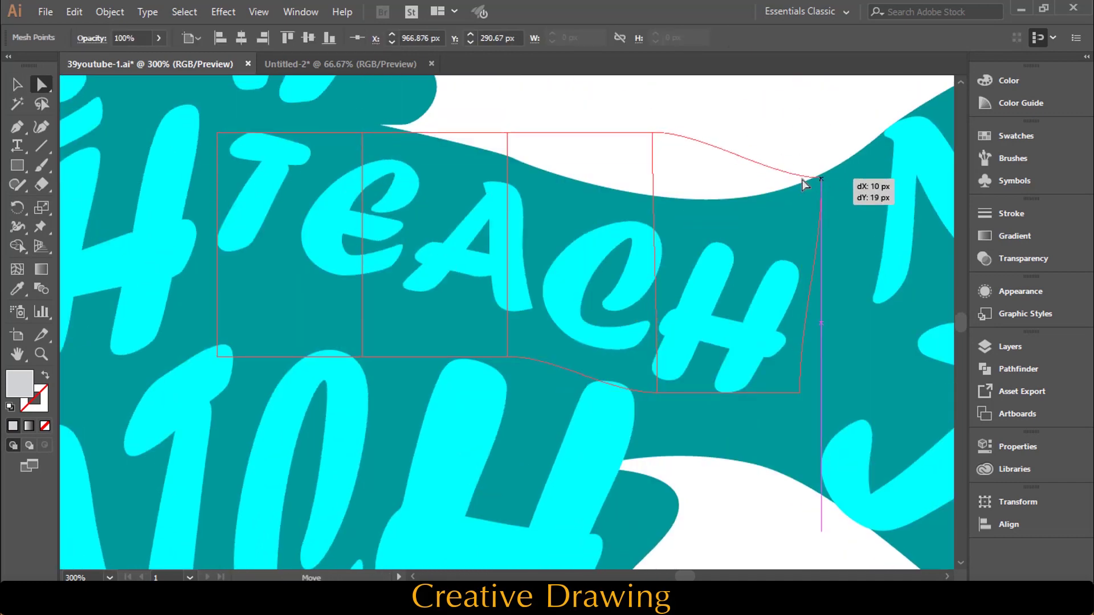
pyautogui.moveTo(653, 132); pyautogui.dragTo(655, 196)
pyautogui.moveTo(507, 133); pyautogui.dragTo(502, 155)
pyautogui.scroll(3, 354, 132)
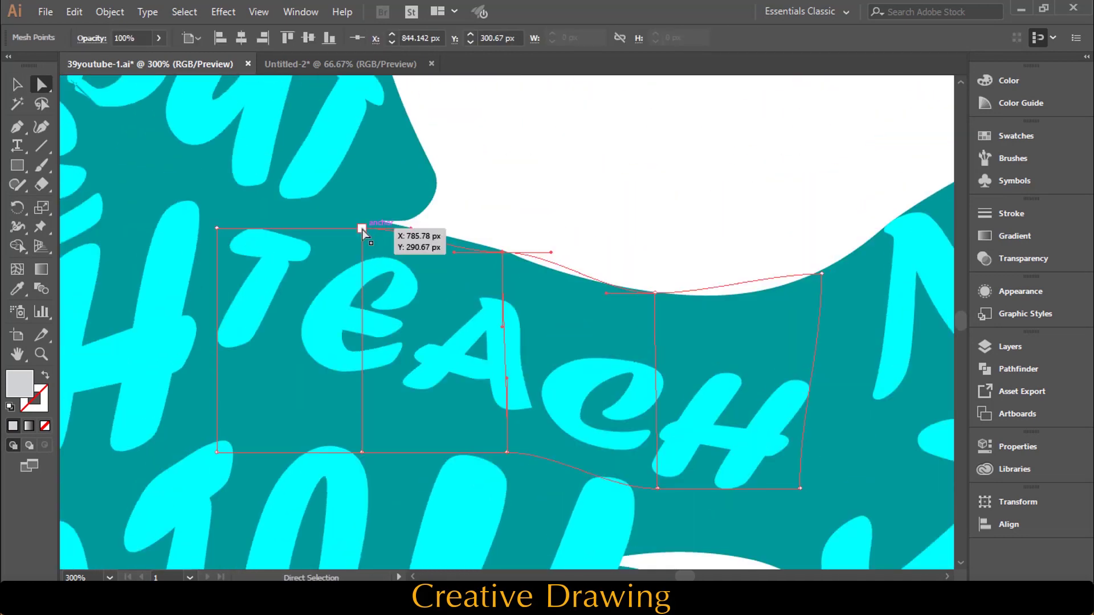
pyautogui.moveTo(361, 230); pyautogui.dragTo(349, 218)
pyautogui.moveTo(217, 229); pyautogui.dragTo(210, 189)
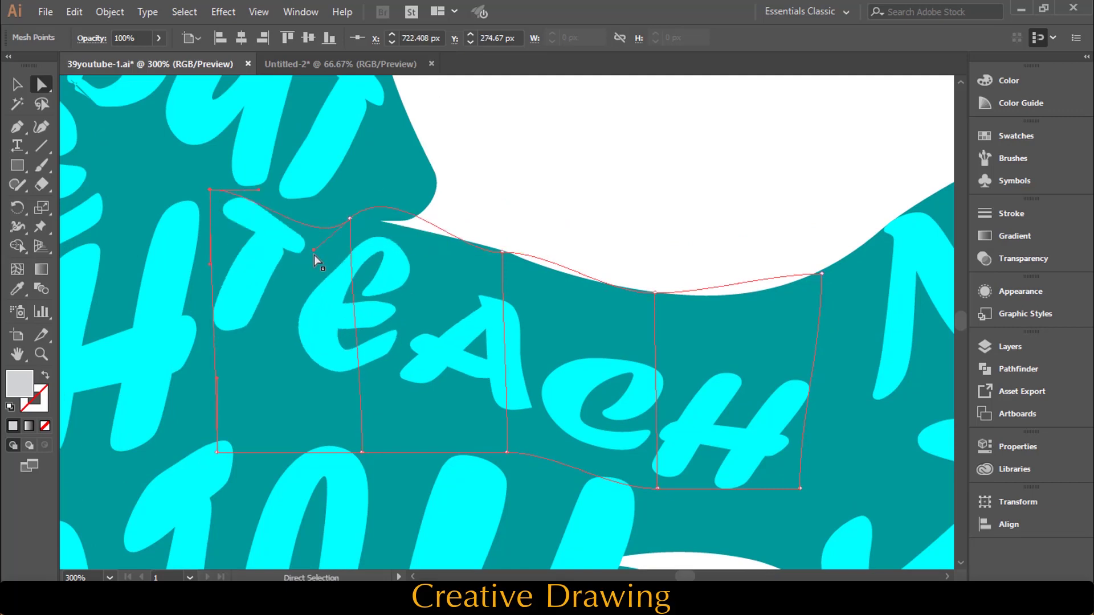
# - Pull TEACH's bottom mesh points down, then view the whole fish with nothing selected
pyautogui.scroll(-3, 285, 291)
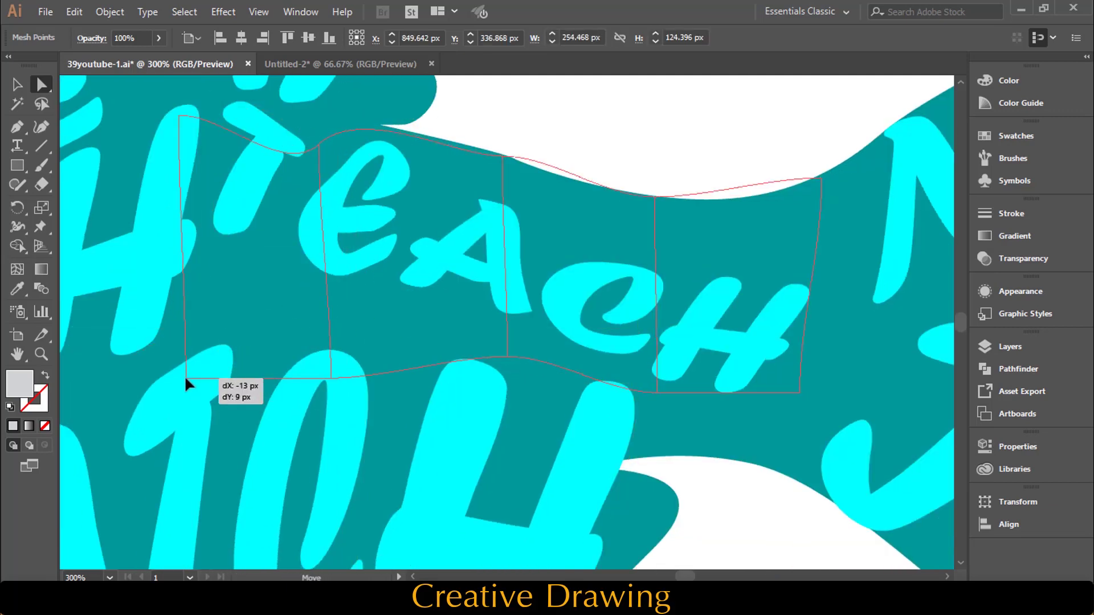
pyautogui.moveTo(217, 356); pyautogui.dragTo(214, 363)
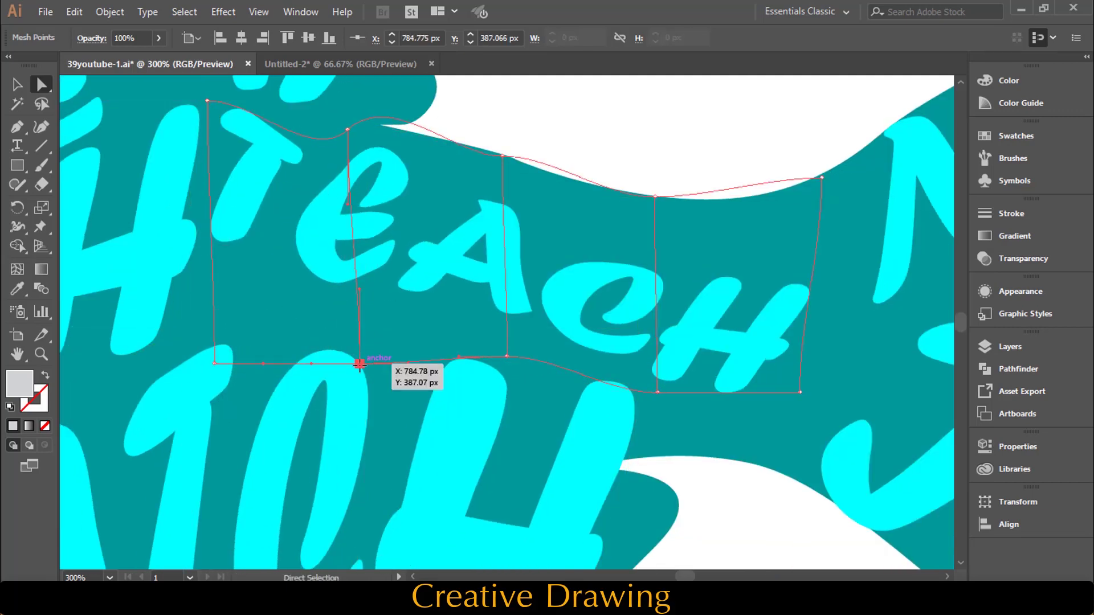
pyautogui.moveTo(360, 363); pyautogui.dragTo(351, 383)
pyautogui.moveTo(511, 371)
pyautogui.mouseDown()
pyautogui.moveTo(511, 387)
pyautogui.moveTo(510, 359)
pyautogui.mouseUp()
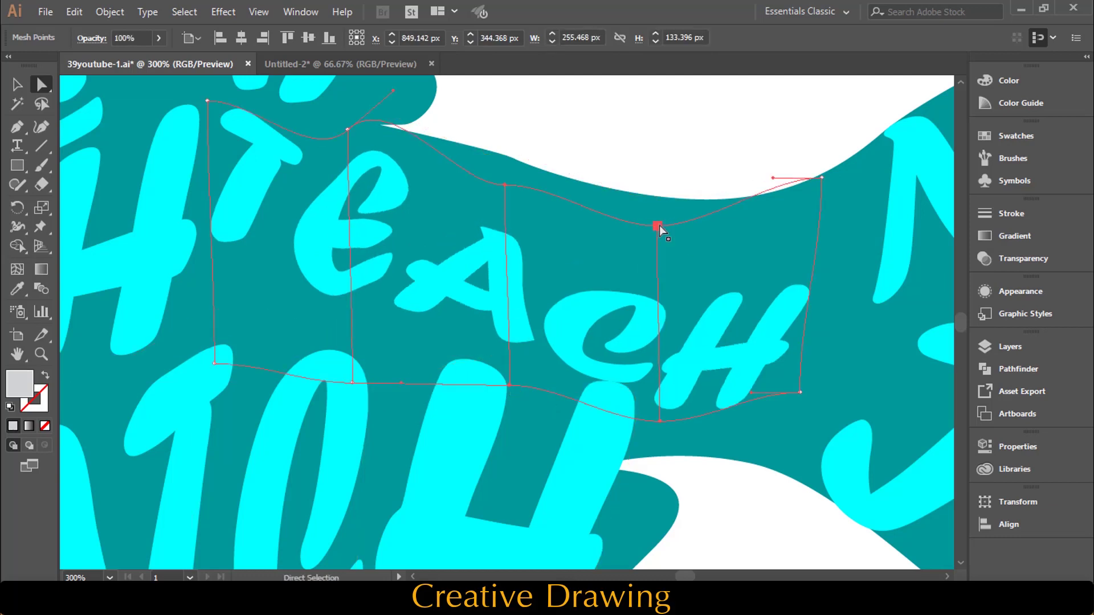
pyautogui.hotkey('ctrl', '0')
pyautogui.press('v')
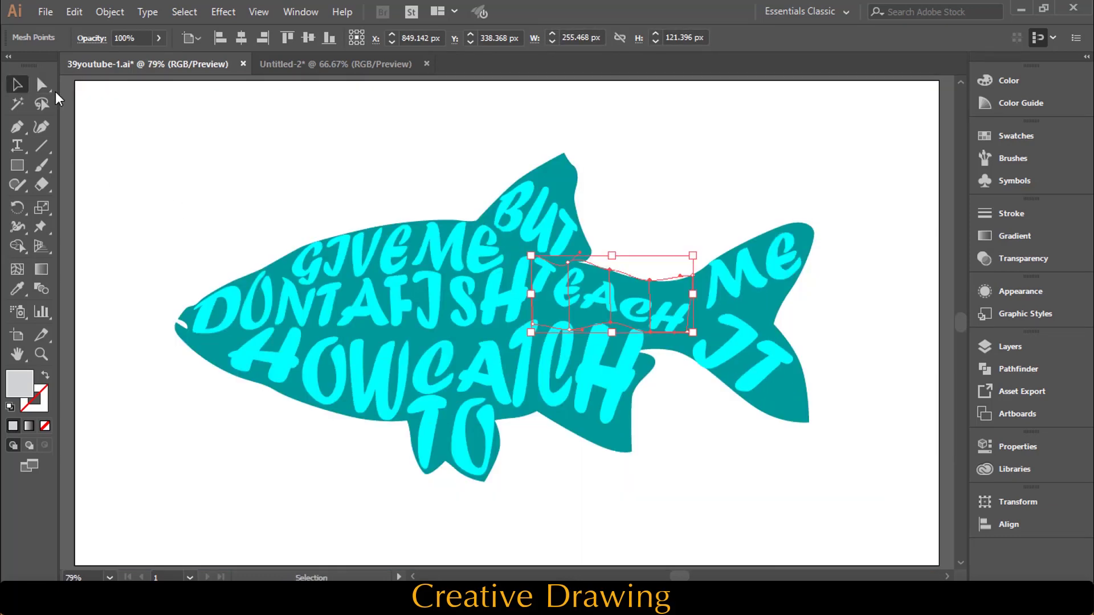
pyautogui.hotkey('ctrl', 'shift', 'a')
# - Wrap the tail word ME in a 1×4 mesh envelope
pyautogui.click(750, 281)
pyautogui.hotkey('ctrl', '+')
pyautogui.hotkey('ctrl', '+')
pyautogui.hotkey('ctrl', '+')
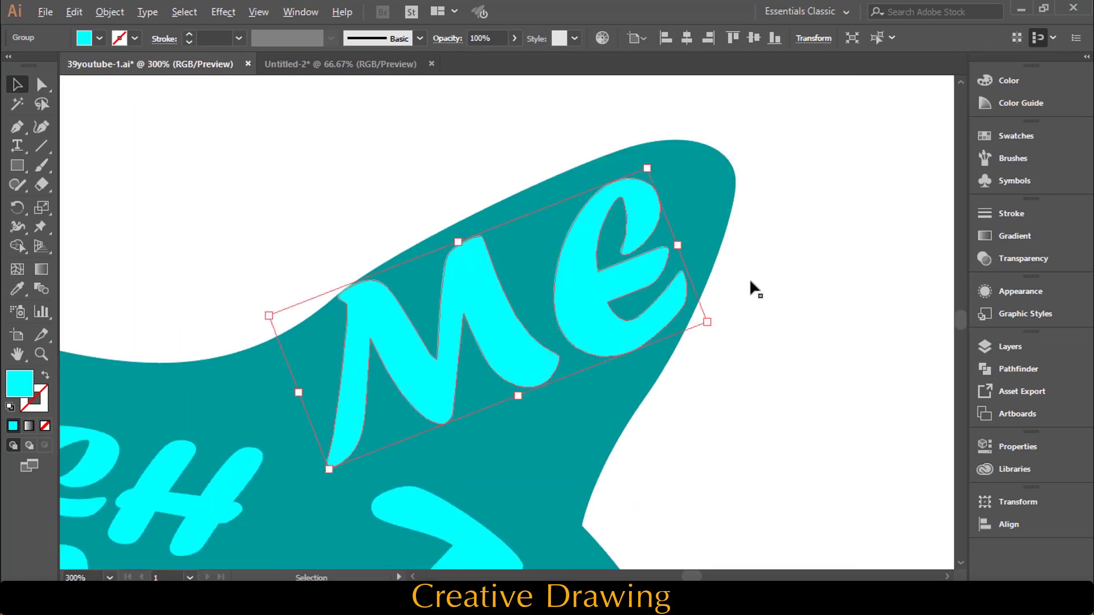
pyautogui.hotkey('ctrl', 'alt', 'm')
pyautogui.press('Return')
pyautogui.press('a')
# - Reshape ME's top mesh points to bend along the tail fin
pyautogui.moveTo(686, 178); pyautogui.dragTo(703, 145)
pyautogui.moveTo(596, 178); pyautogui.dragTo(587, 164)
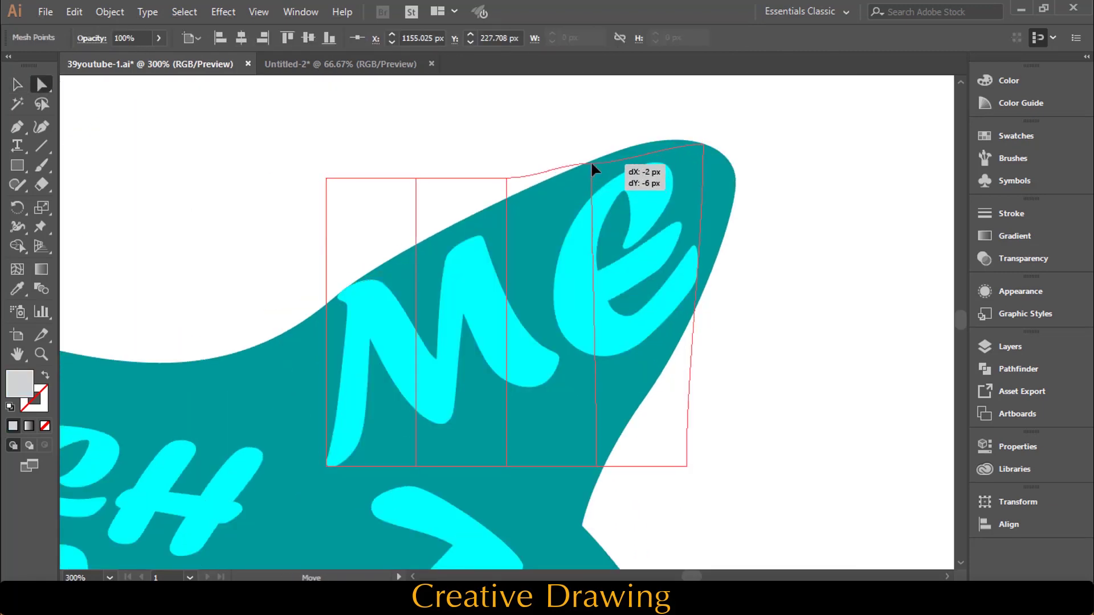
pyautogui.moveTo(506, 178); pyautogui.dragTo(483, 202)
pyautogui.moveTo(326, 178)
pyautogui.mouseDown()
pyautogui.moveTo(294, 227)
pyautogui.moveTo(259, 342)
pyautogui.mouseUp()
pyautogui.moveTo(416, 178); pyautogui.dragTo(374, 268)
pyautogui.moveTo(483, 202); pyautogui.dragTo(466, 219)
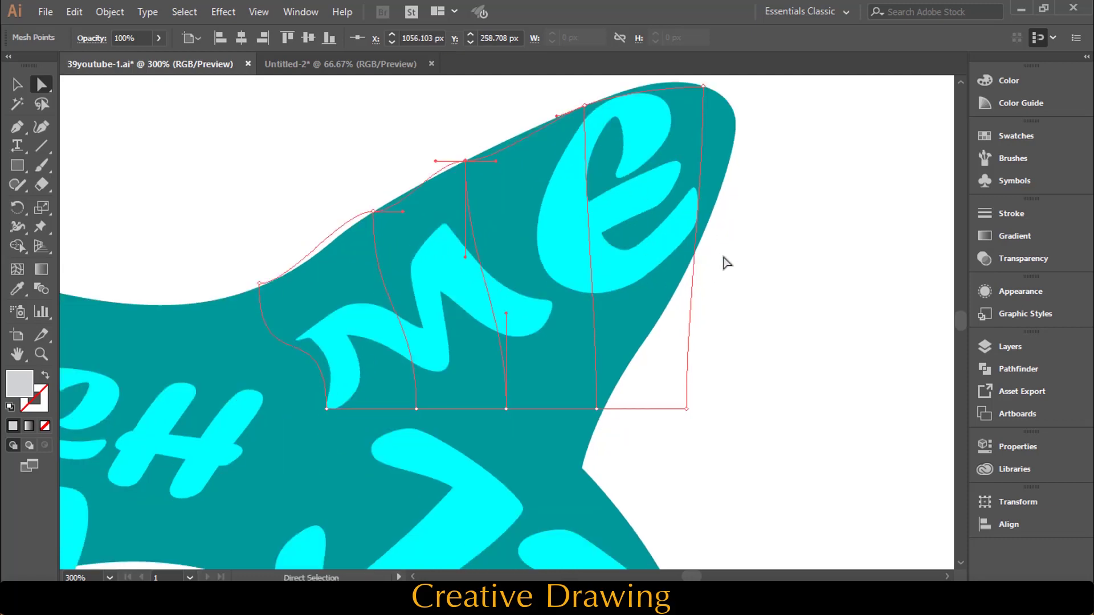
pyautogui.scroll(-2, 723, 259)
pyautogui.moveTo(687, 408); pyautogui.dragTo(625, 373)
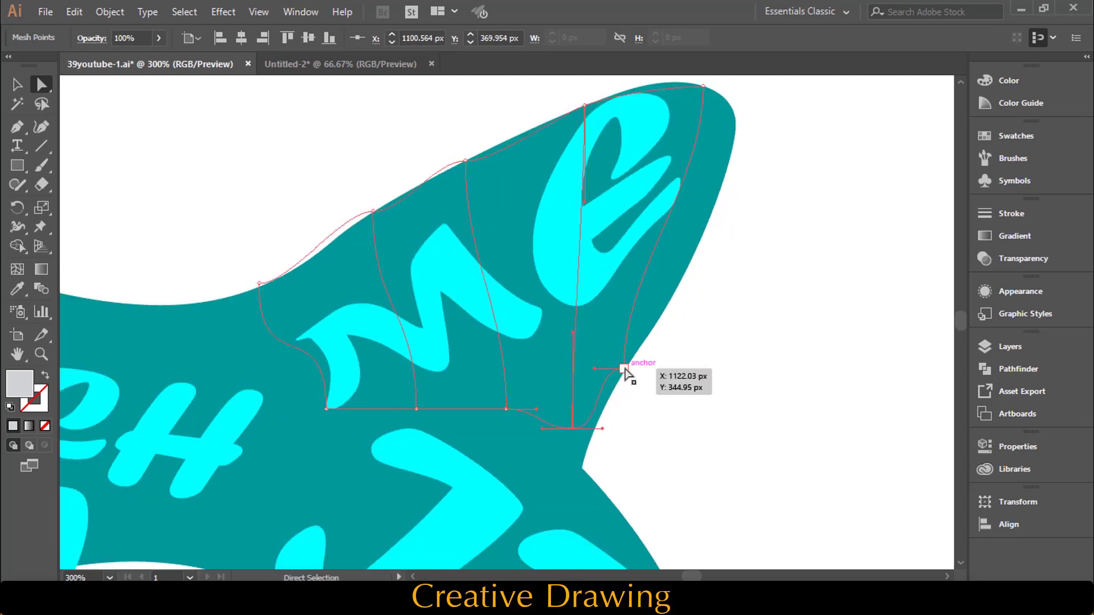
# - Curve the right edge of the ME warp to fill the tail
pyautogui.moveTo(712, 88)
pyautogui.mouseDown()
pyautogui.moveTo(724, 101)
pyautogui.moveTo(733, 171)
pyautogui.mouseUp()
pyautogui.scroll(-3, 563, 312)
pyautogui.moveTo(516, 362); pyautogui.dragTo(517, 367)
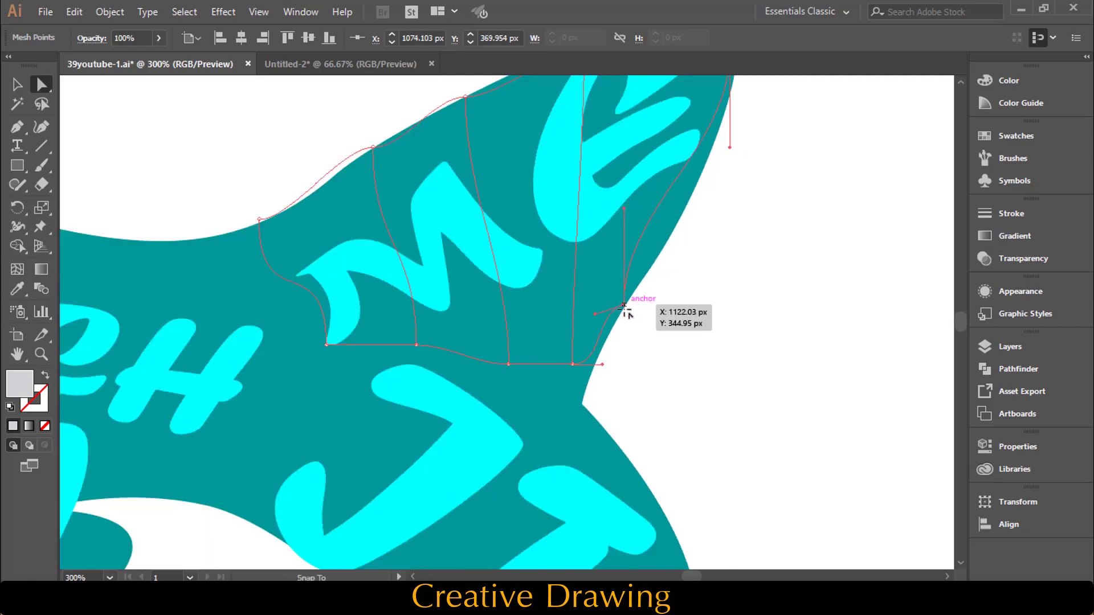
pyautogui.moveTo(730, 171); pyautogui.dragTo(642, 239)
pyautogui.scroll(1, 570, 274)
pyautogui.hotkey('ctrl', '-')
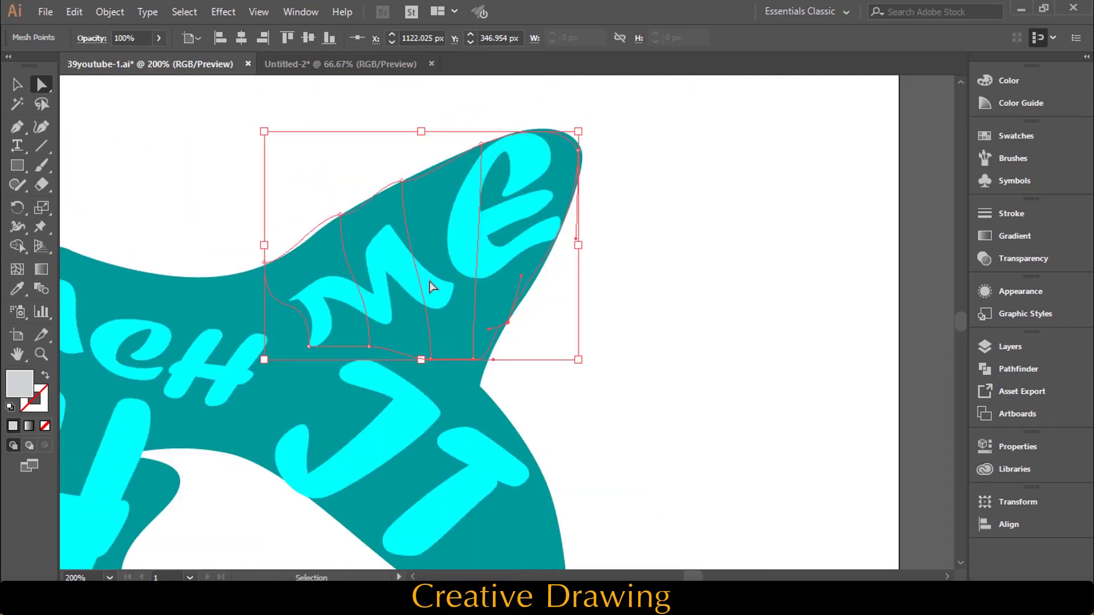
pyautogui.hotkey('ctrl', '-')
pyautogui.press('v')
# - Wrap the word JT in a 1 row, 4 column mesh envelope
pyautogui.click(423, 409)
pyautogui.hotkey('ctrl', 'alt', 'm')
pyautogui.press('Return')
pyautogui.press('a')
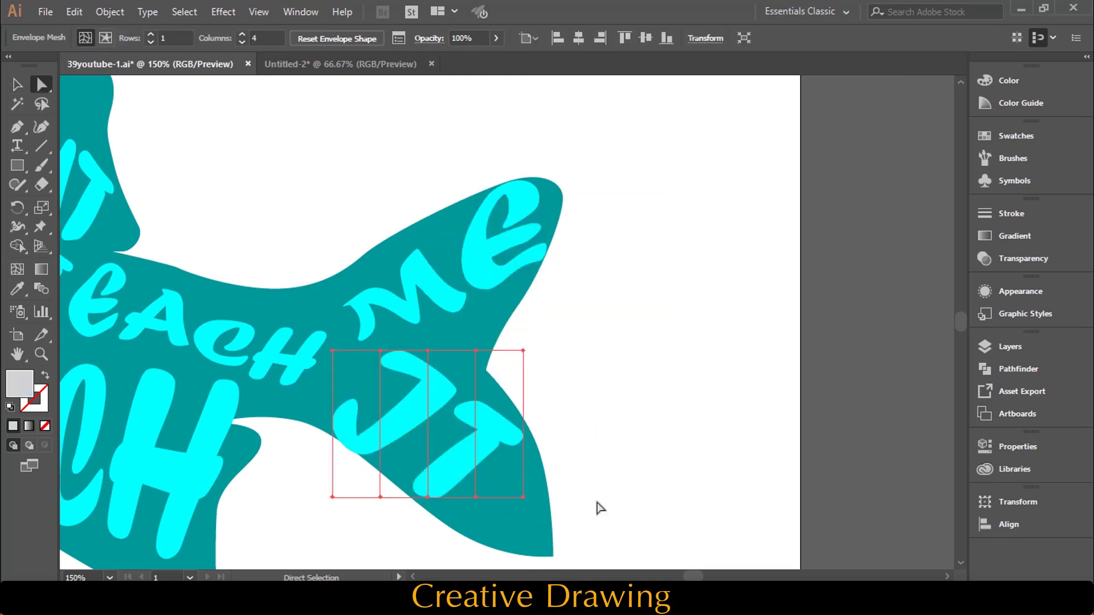
pyautogui.scroll(-3, 595, 506)
pyautogui.moveTo(533, 450)
pyautogui.mouseDown()
pyautogui.moveTo(534, 471)
pyautogui.moveTo(548, 473)
pyautogui.mouseUp()
# - Drag JT's mesh points so it fills the lower tail lobe toward the tip
pyautogui.moveTo(534, 304)
pyautogui.mouseDown()
pyautogui.moveTo(524, 324)
pyautogui.moveTo(486, 272)
pyautogui.mouseUp()
pyautogui.moveTo(524, 323); pyautogui.dragTo(510, 334)
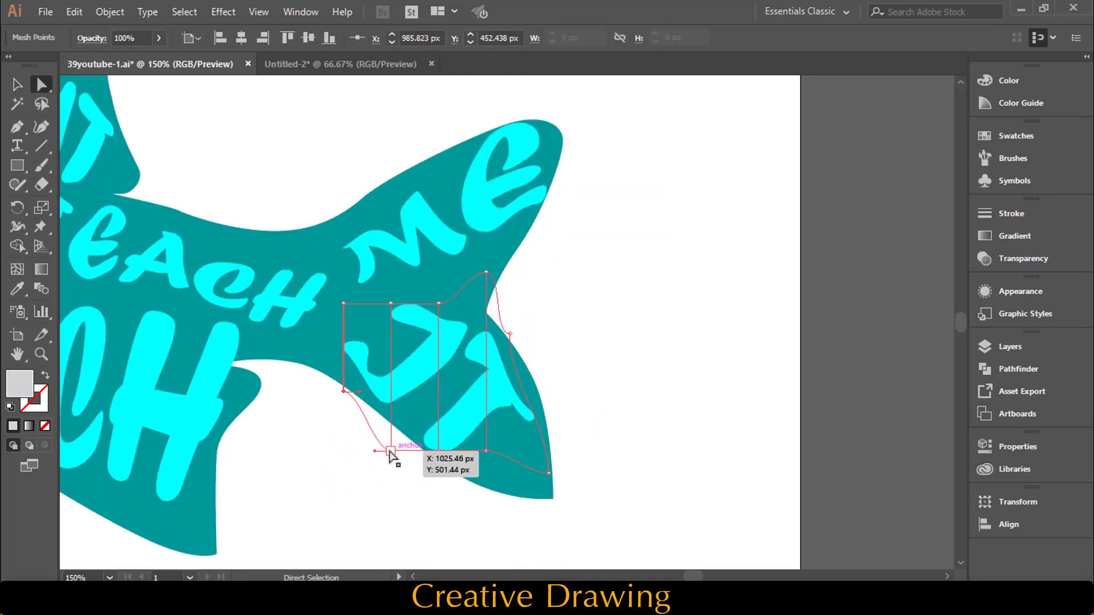
pyautogui.moveTo(391, 450)
pyautogui.mouseDown()
pyautogui.moveTo(399, 433)
pyautogui.moveTo(324, 378)
pyautogui.mouseUp()
pyautogui.moveTo(390, 301); pyautogui.dragTo(383, 285)
pyautogui.moveTo(438, 303); pyautogui.dragTo(442, 272)
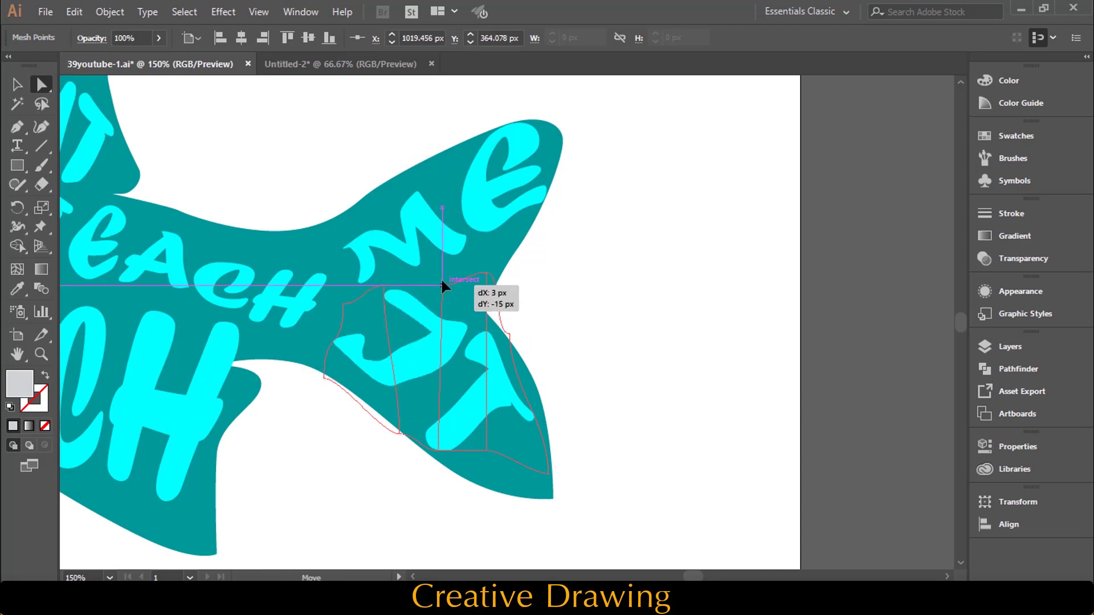
pyautogui.moveTo(399, 433); pyautogui.dragTo(400, 424)
pyautogui.moveTo(323, 378); pyautogui.dragTo(324, 372)
pyautogui.moveTo(486, 451)
pyautogui.mouseDown()
pyautogui.moveTo(488, 480)
pyautogui.moveTo(552, 483)
pyautogui.mouseUp()
# - Bend CATCH's right-edge mesh points down along the belly, then deselect
pyautogui.hotkey('ctrl', '0')
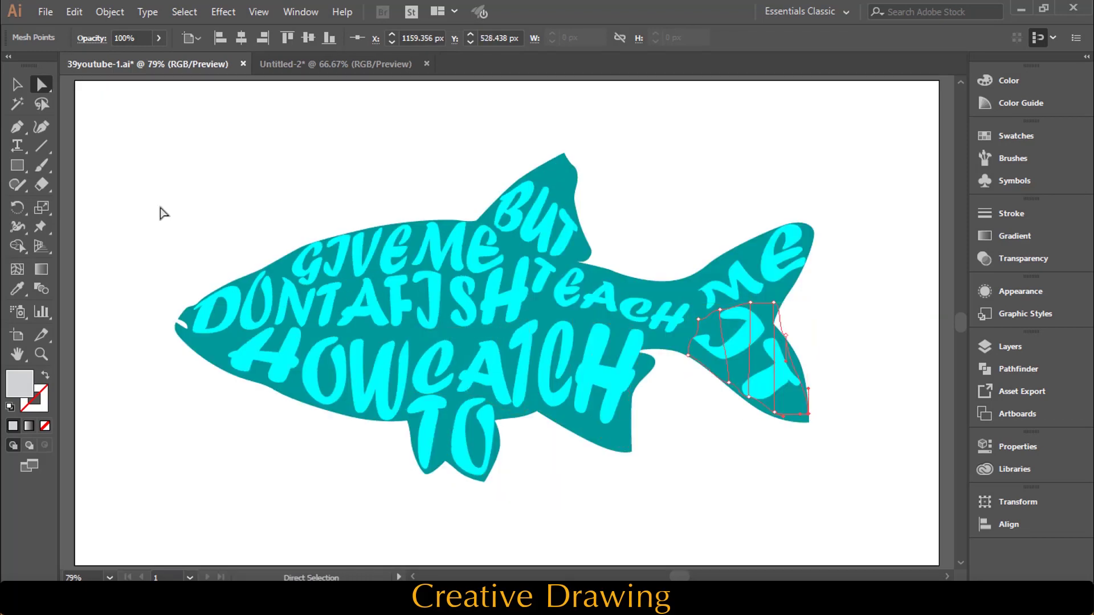
pyautogui.click(568, 427)
pyautogui.moveTo(643, 354); pyautogui.dragTo(629, 413)
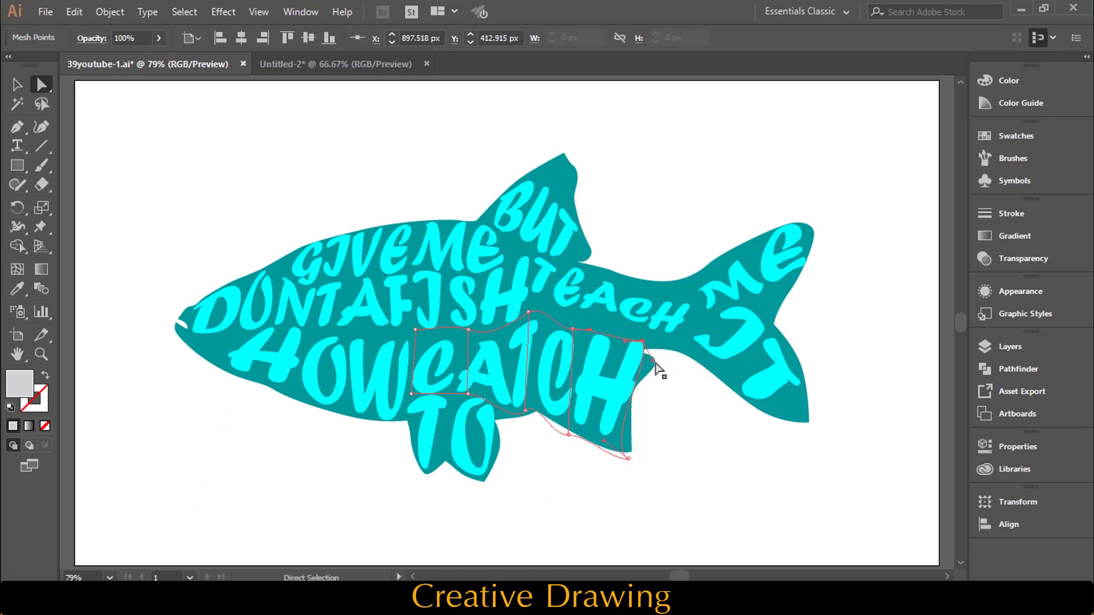
pyautogui.click(16, 86)
pyautogui.click(293, 191)
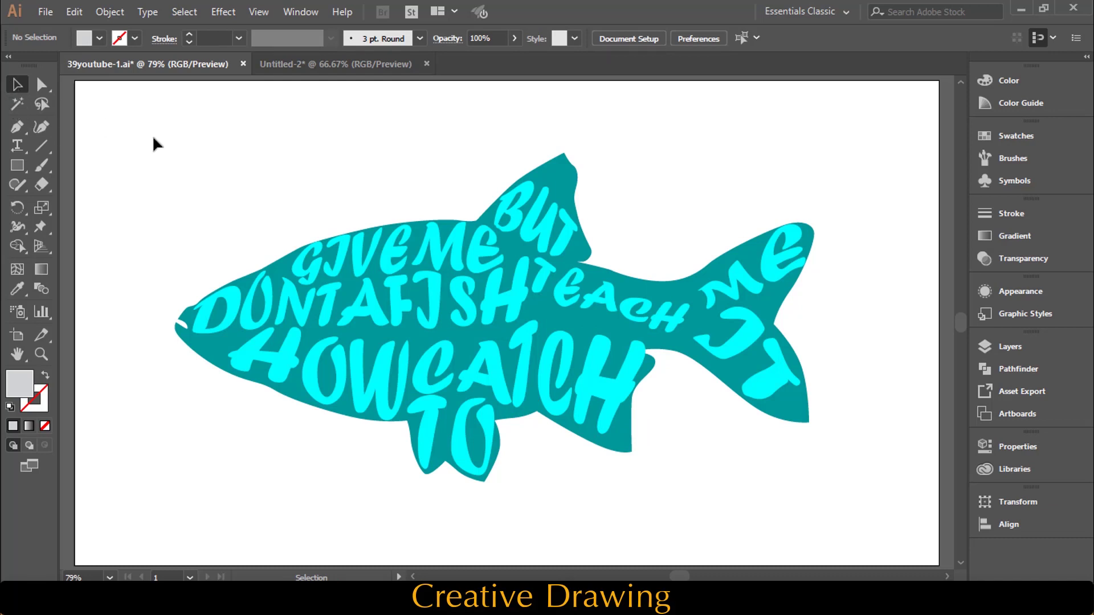
pyautogui.hotkey('ctrl', '-')
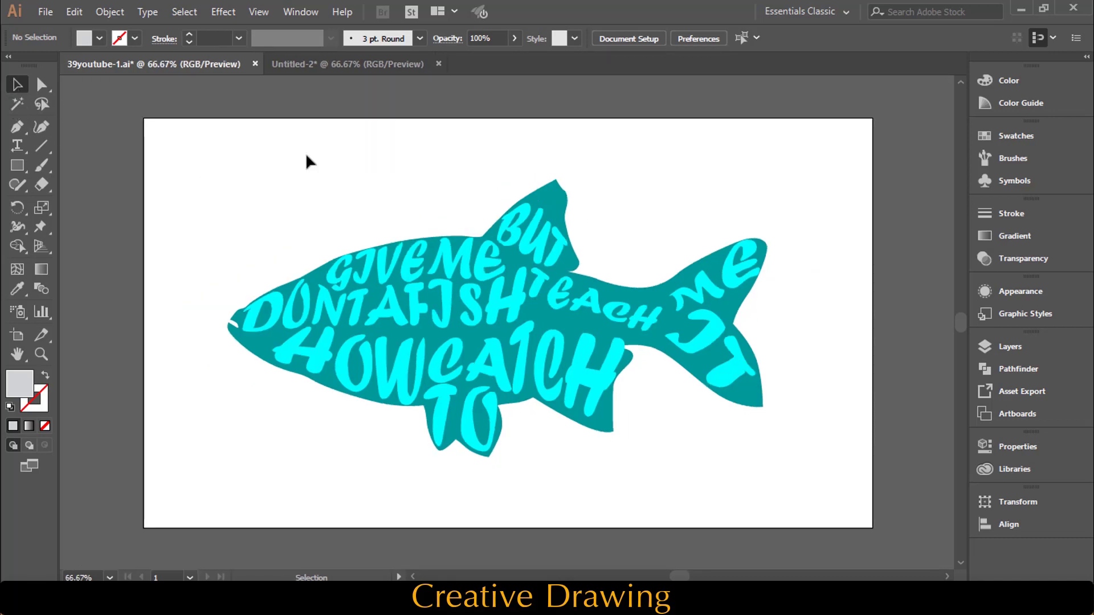
# - Expand all the envelope-warped words in the fish artwork into plain shapes
pyautogui.moveTo(832, 147); pyautogui.dragTo(210, 527)
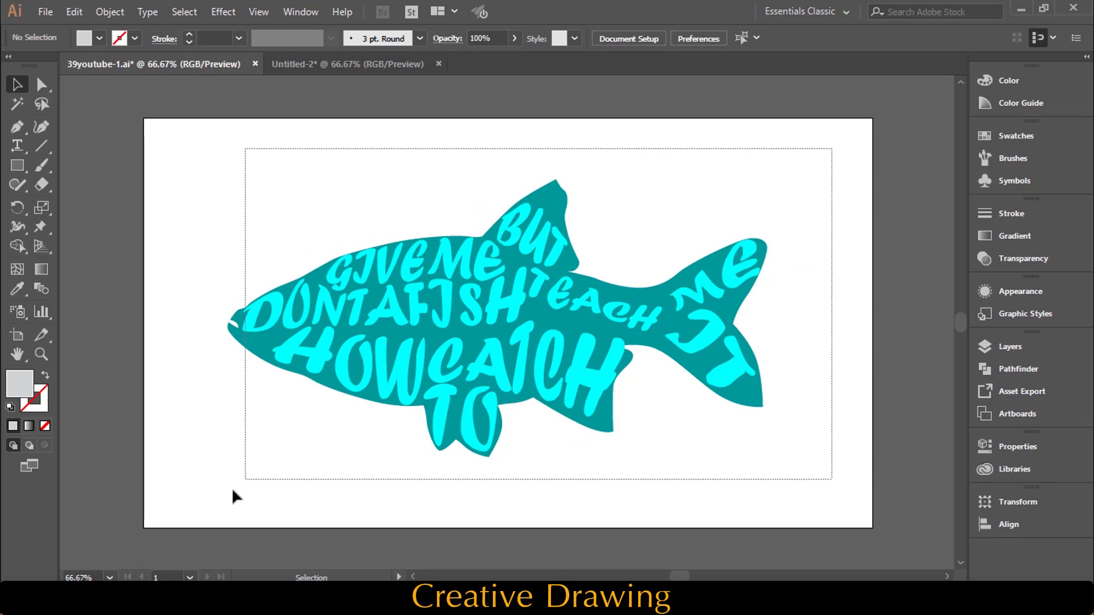
pyautogui.click(114, 12)
pyautogui.click(186, 165)
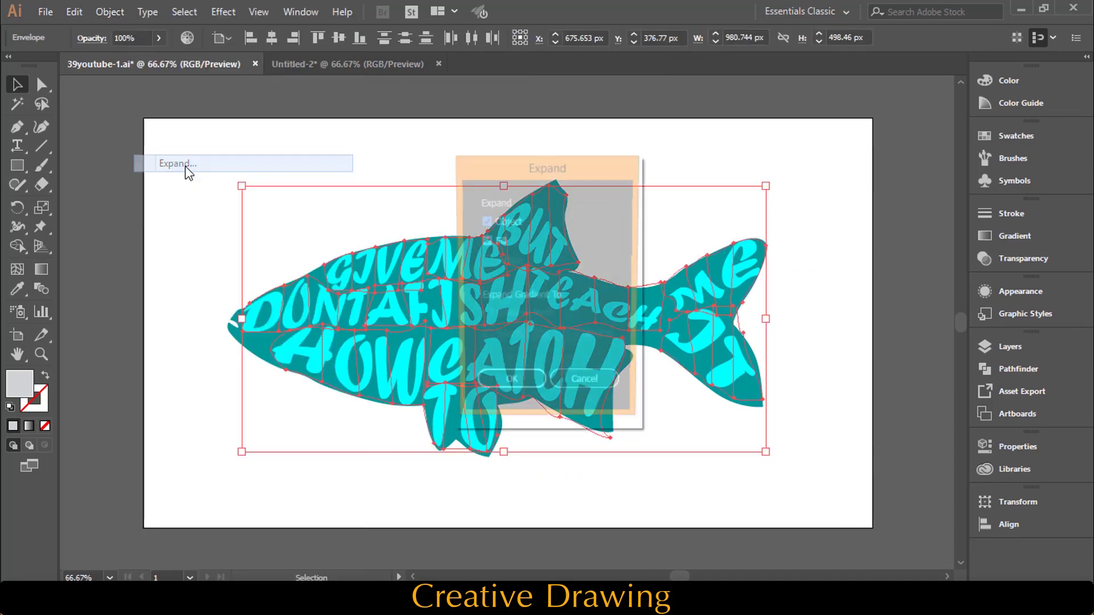
pyautogui.click(515, 388)
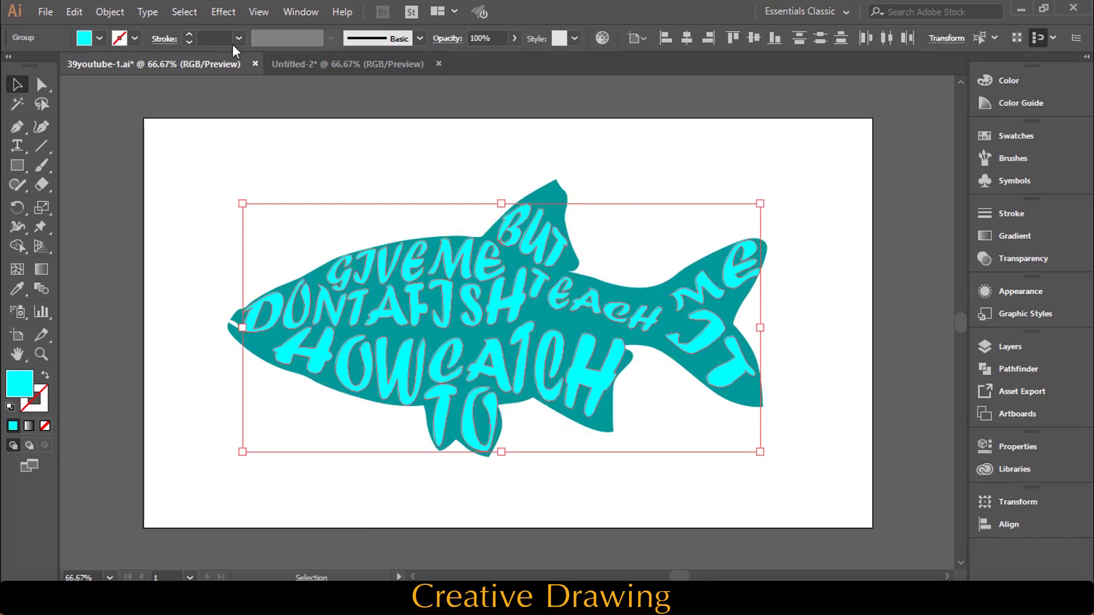
# - Group the expanded word shapes and deselect
pyautogui.click(113, 12)
pyautogui.click(172, 52)
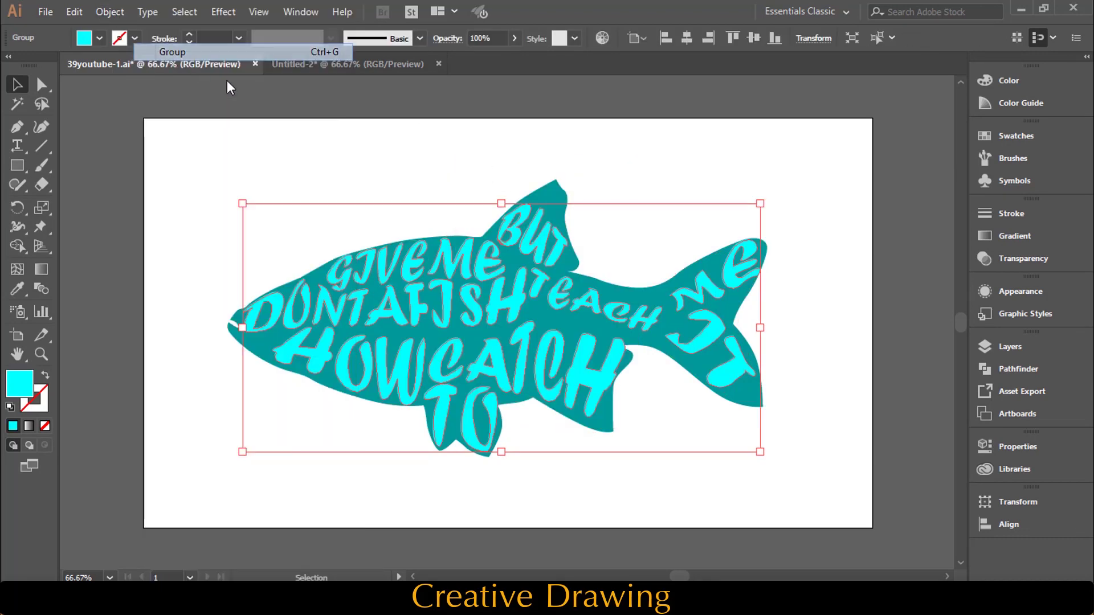
pyautogui.click(470, 178)
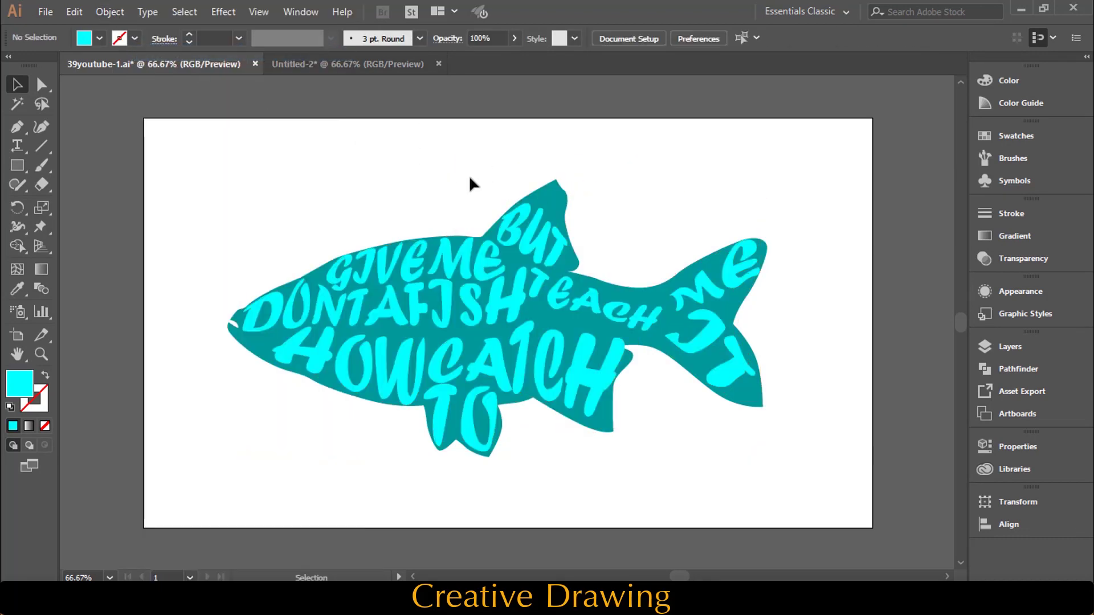
pyautogui.click(109, 12)
# - Unlock all objects and make the word-shape group into one compound path
pyautogui.click(185, 104)
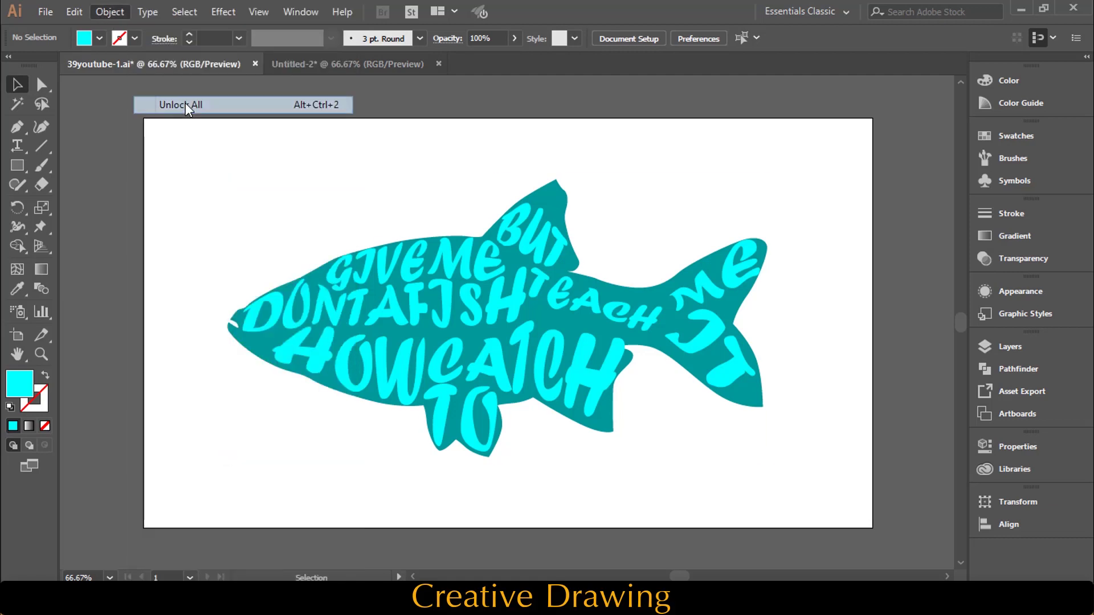
pyautogui.click(826, 171)
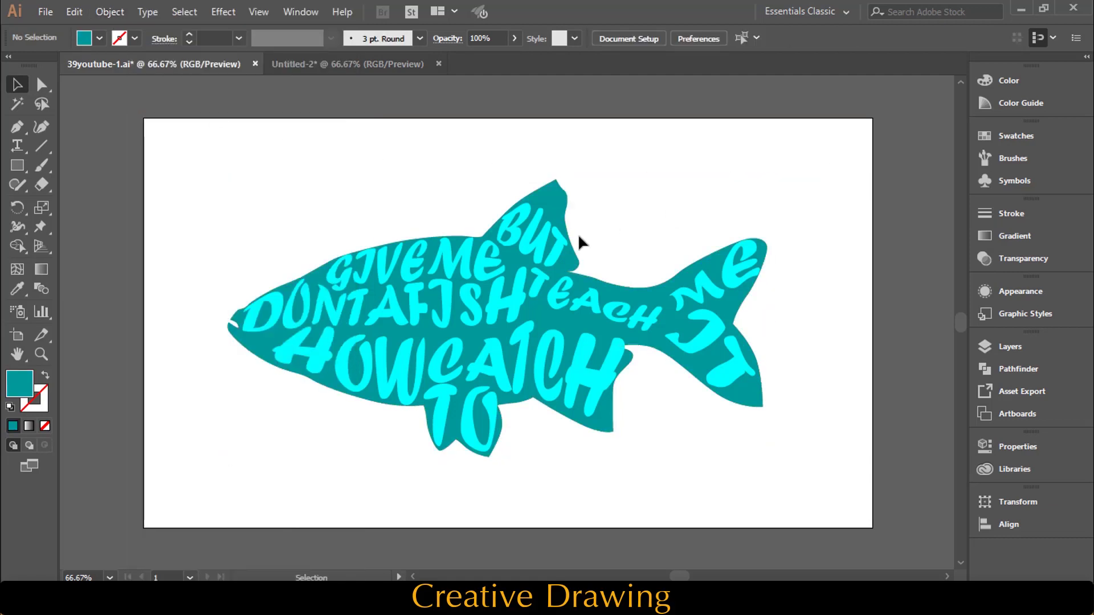
pyautogui.click(545, 248)
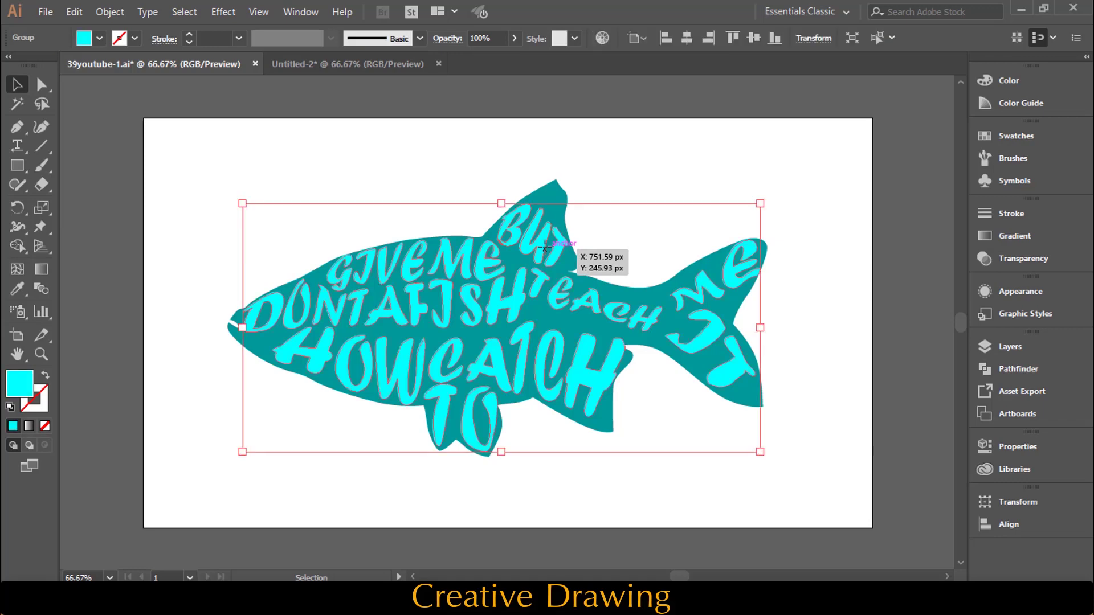
pyautogui.click(111, 15)
pyautogui.moveTo(367, 455)
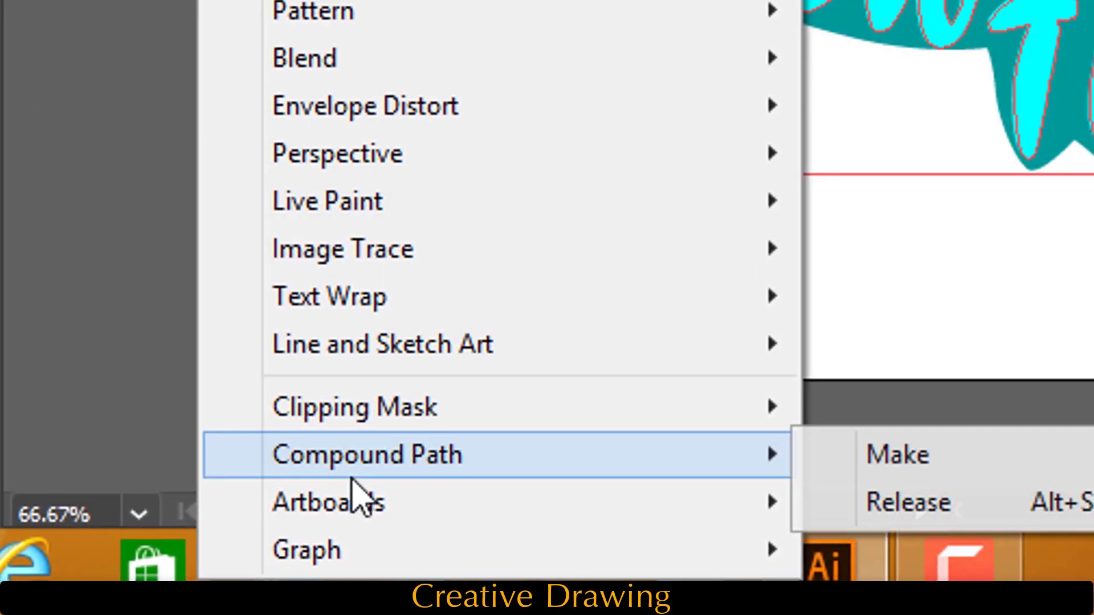
pyautogui.click(901, 456)
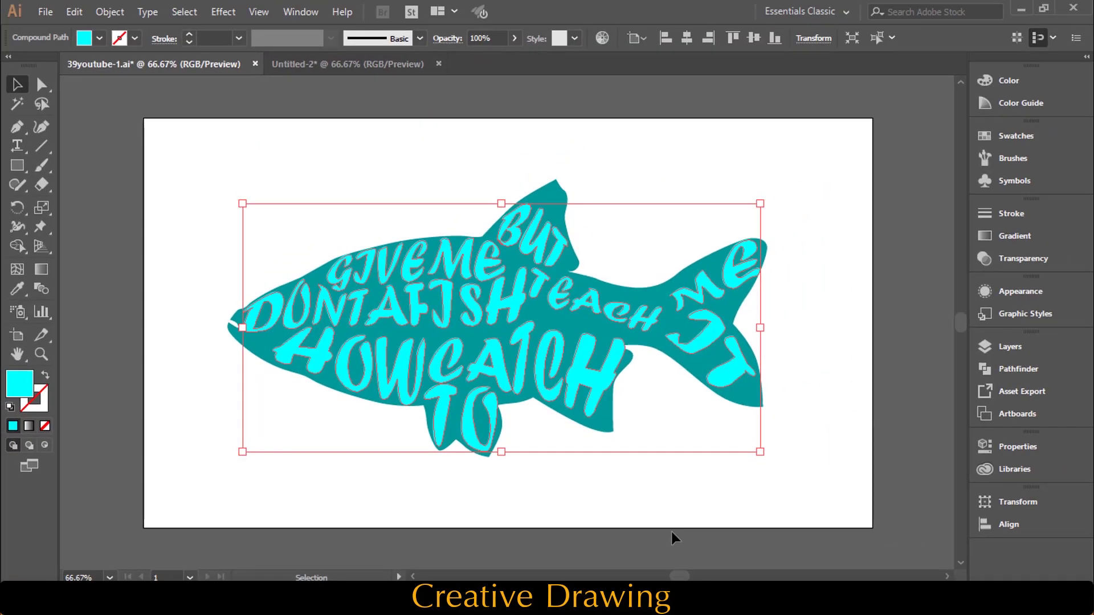
pyautogui.click(738, 500)
# - Knock the words out of the teal fish using Pathfinder Minus Front
pyautogui.moveTo(821, 147); pyautogui.dragTo(194, 491)
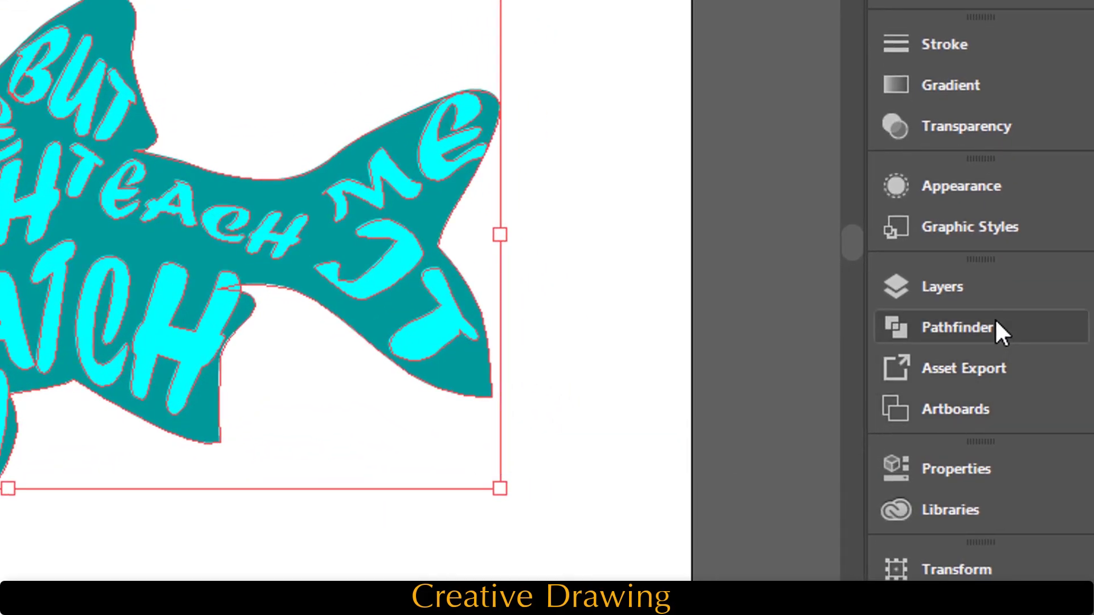
pyautogui.click(996, 326)
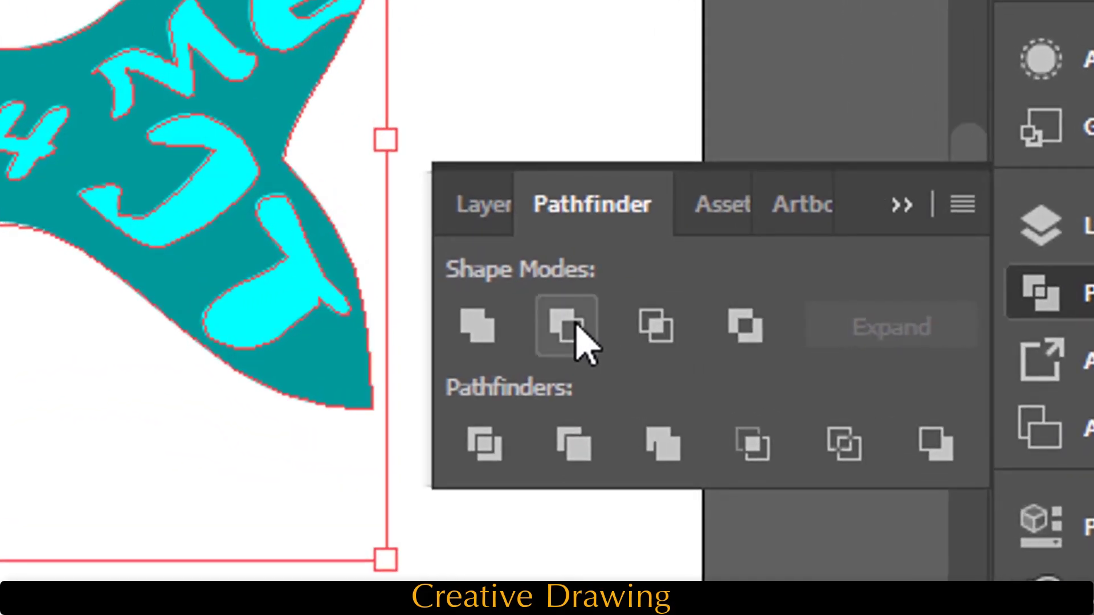
pyautogui.click(575, 323)
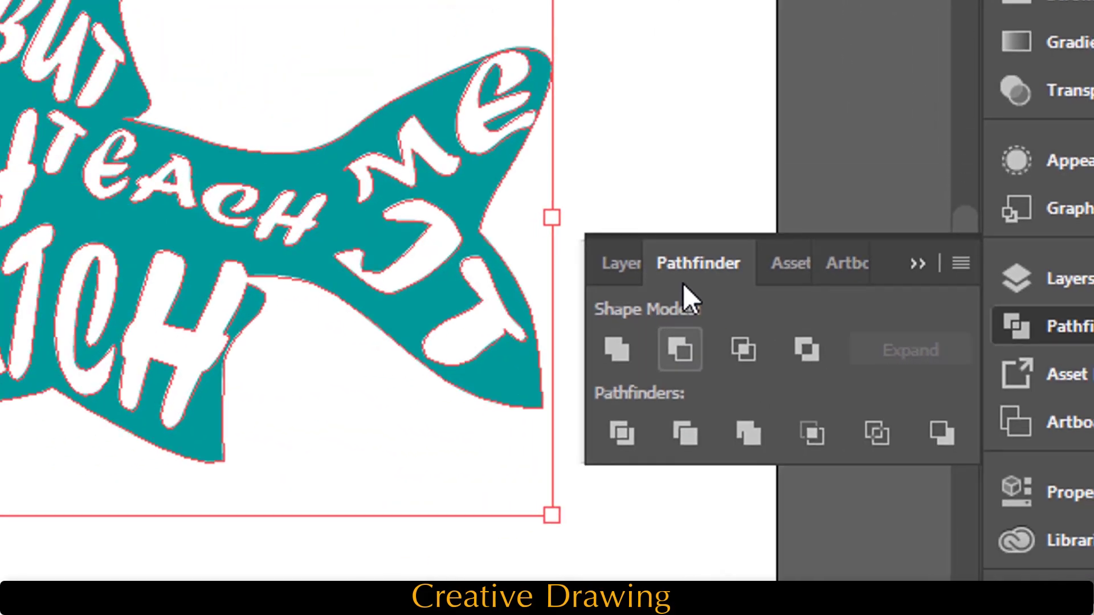
pyautogui.click(857, 280)
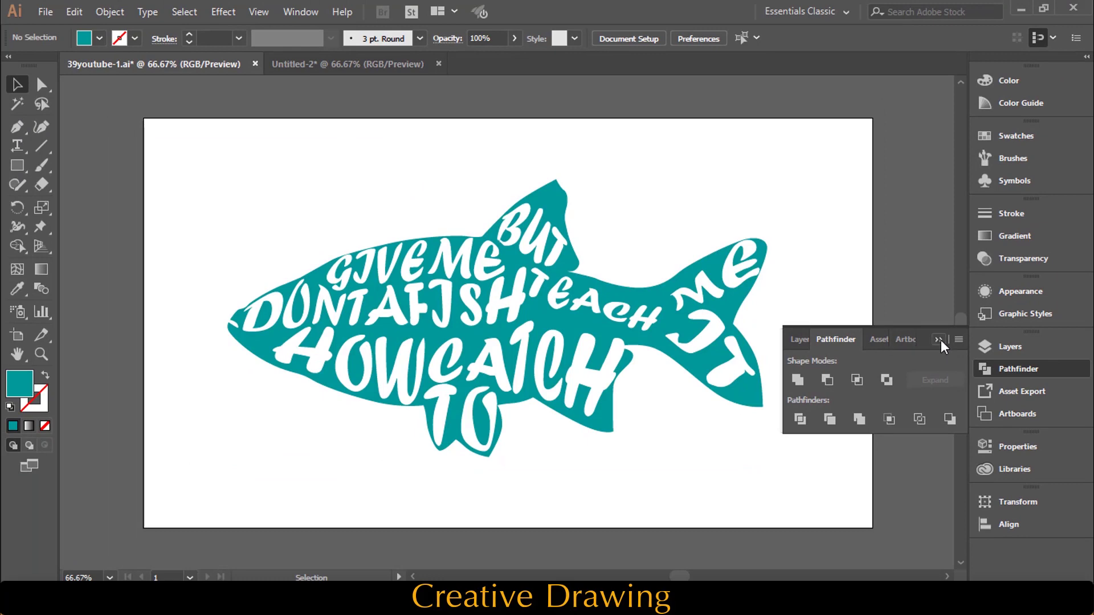
pyautogui.click(939, 340)
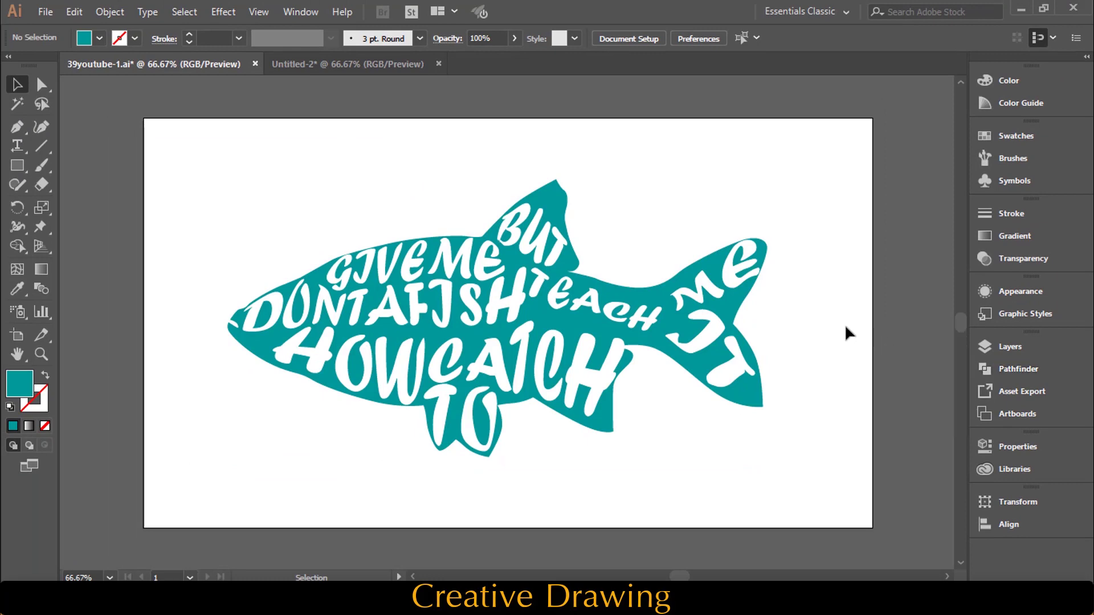
# - Copy the grunge texture from Untitled-2 and return to 39youtube-1.ai
pyautogui.click(347, 66)
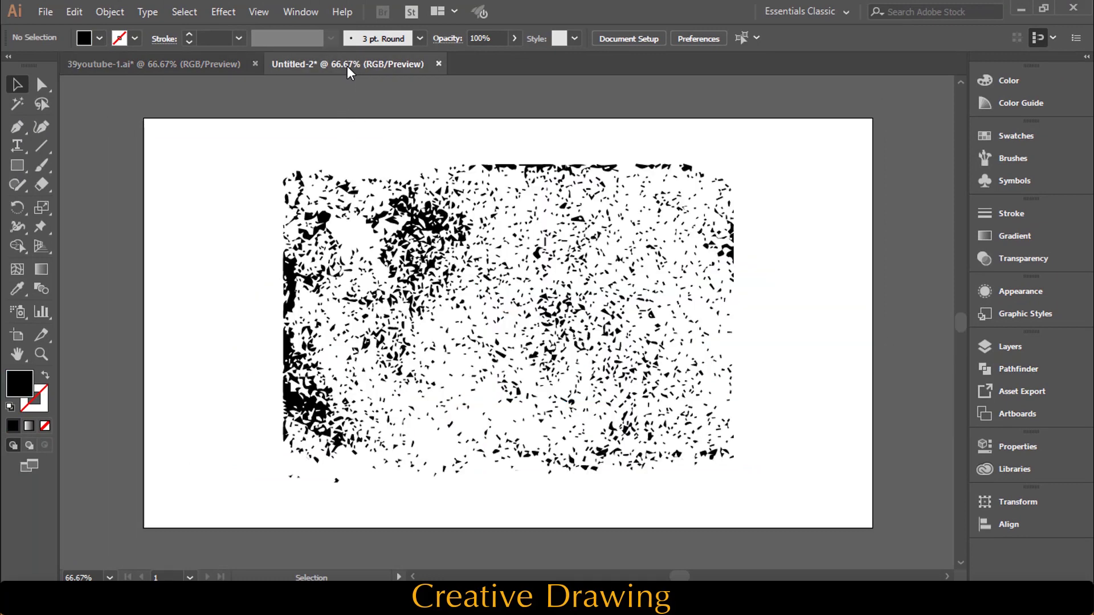
pyautogui.click(484, 191)
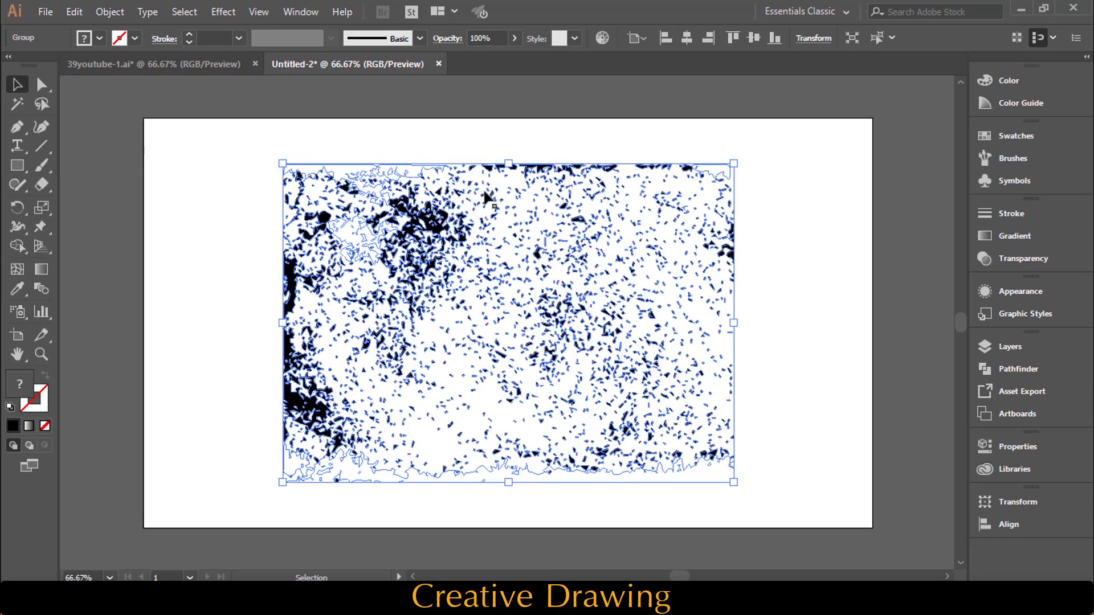
pyautogui.click(78, 12)
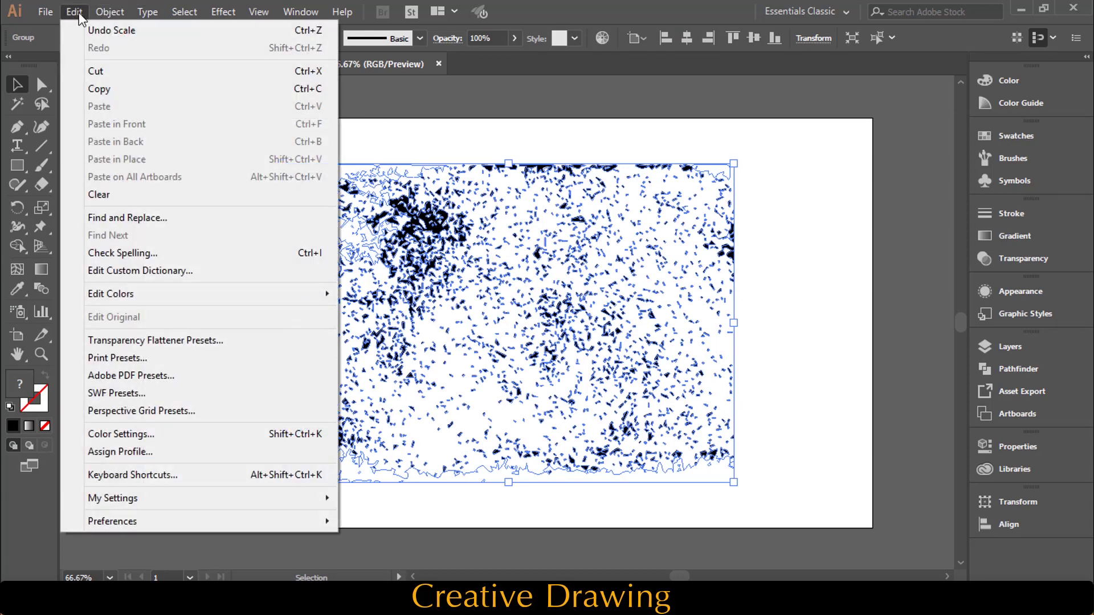
pyautogui.click(112, 90)
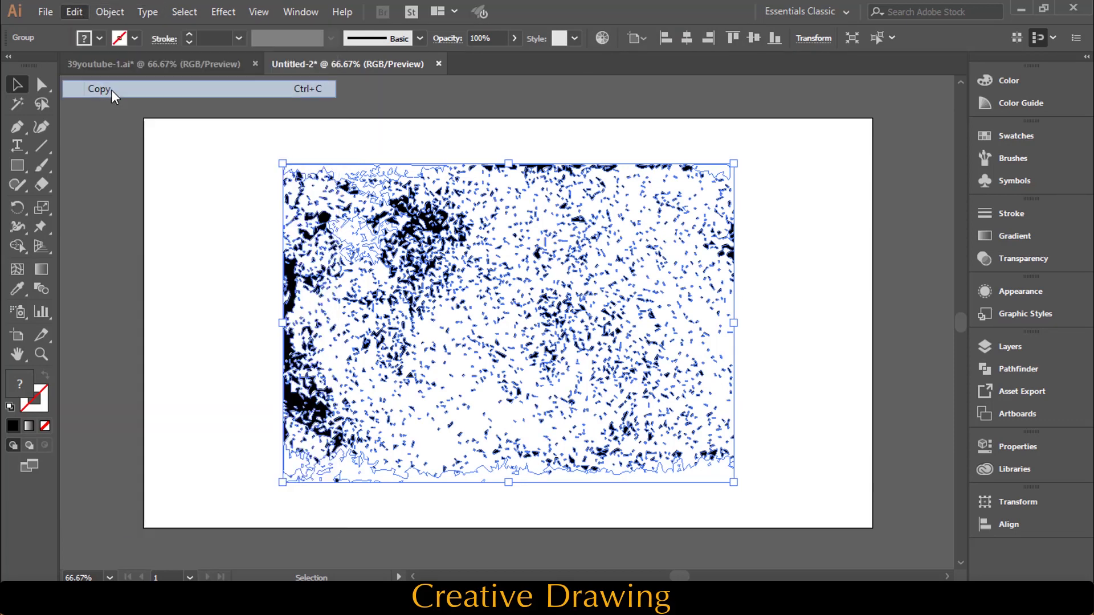
pyautogui.click(139, 62)
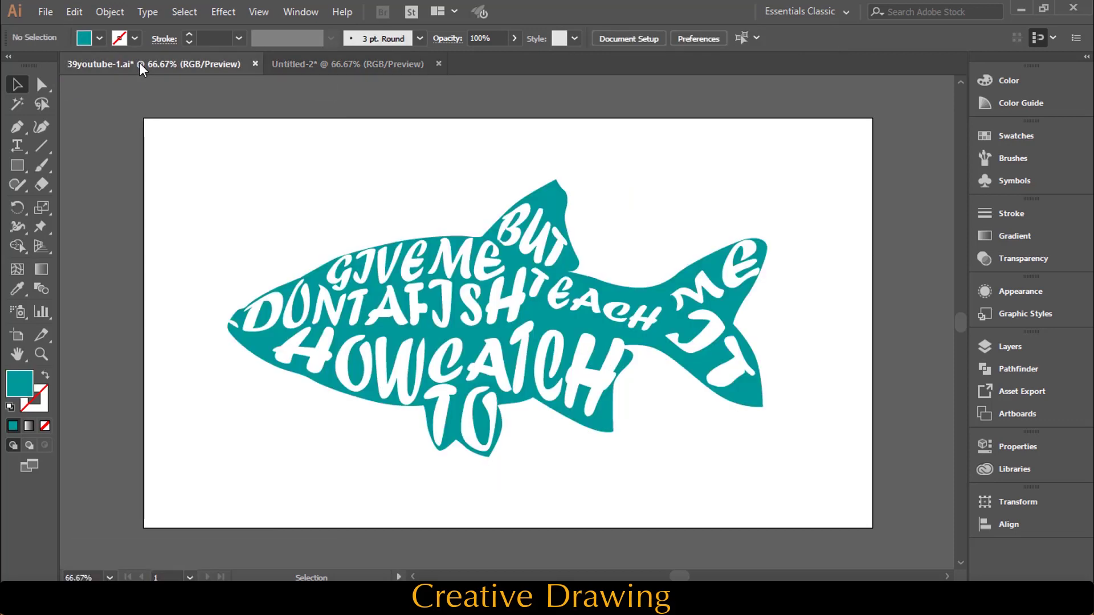
# - Apply Make Mask to the fish artwork in Transparency and enter mask editing
pyautogui.click(654, 295)
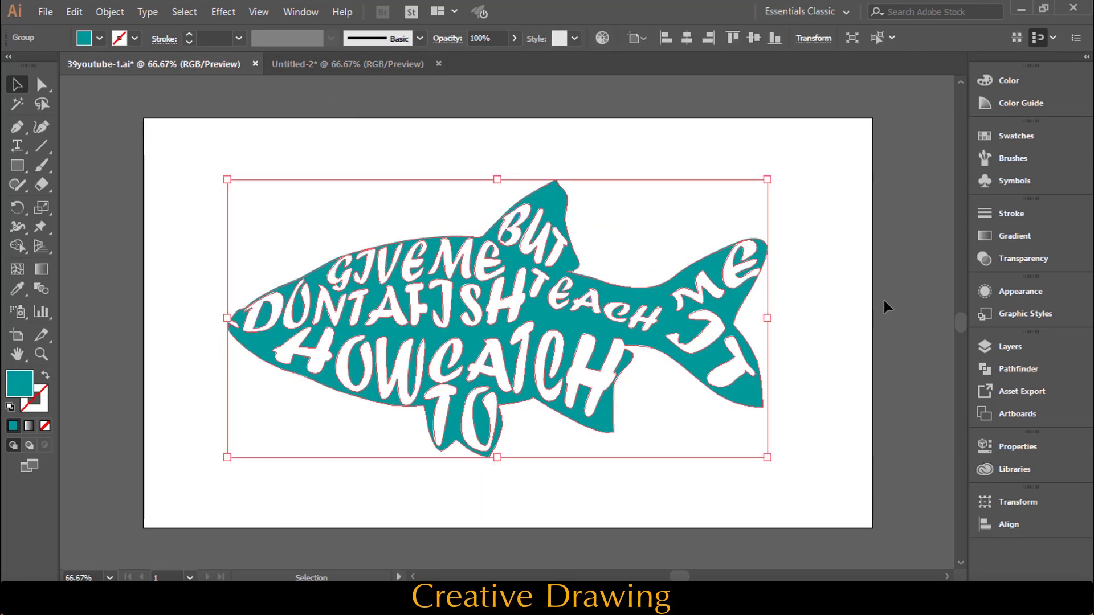
pyautogui.click(1038, 260)
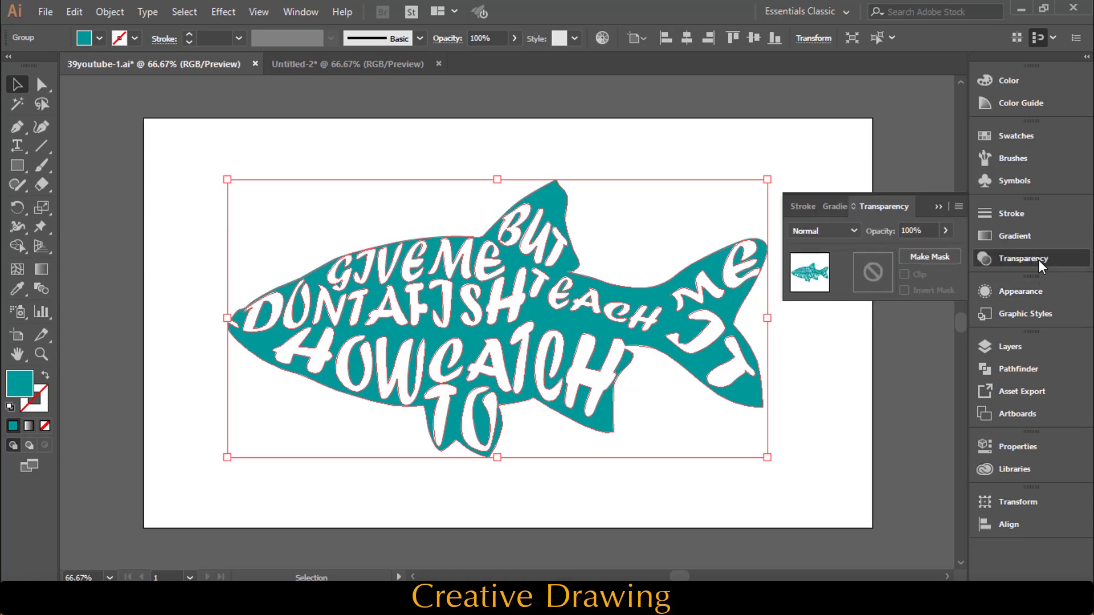
pyautogui.click(943, 256)
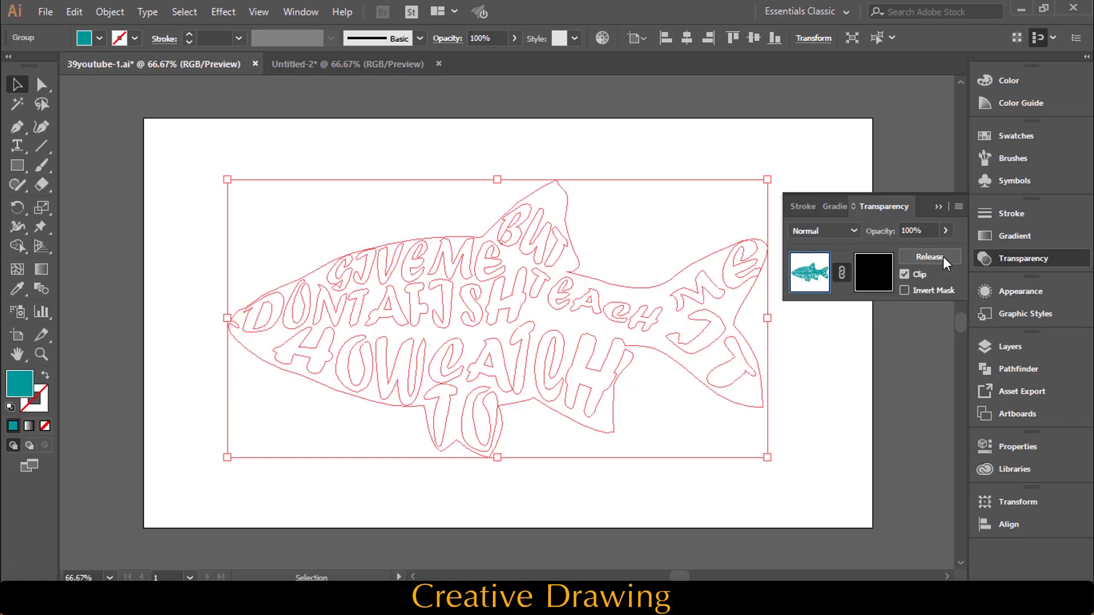
pyautogui.click(882, 277)
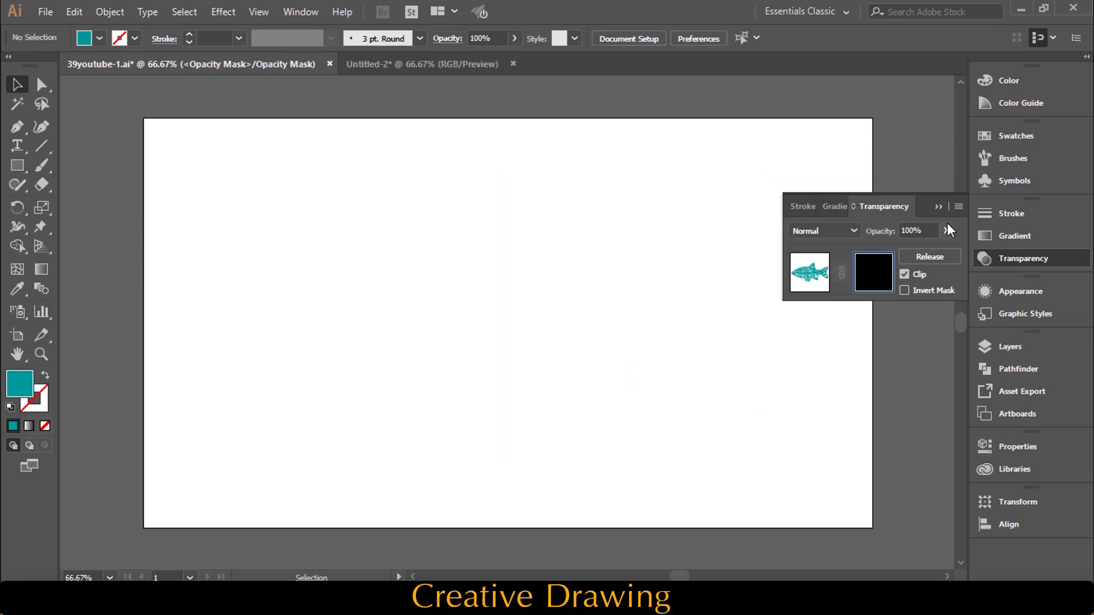
pyautogui.click(938, 205)
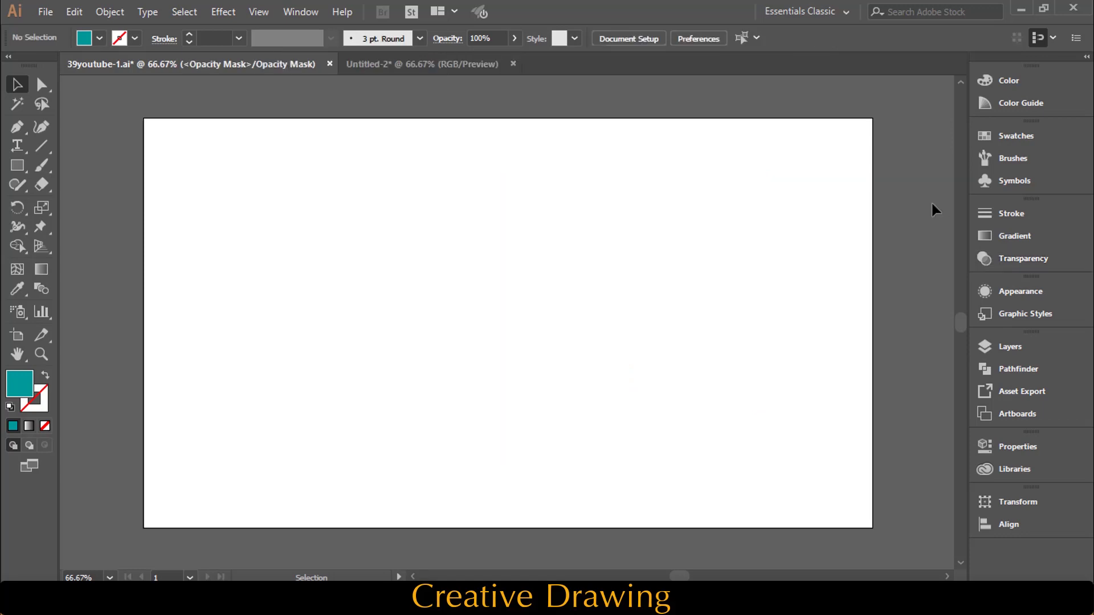
# - Paste the grunge texture into the opacity mask and shift it right over the fish
pyautogui.click(76, 12)
pyautogui.click(136, 106)
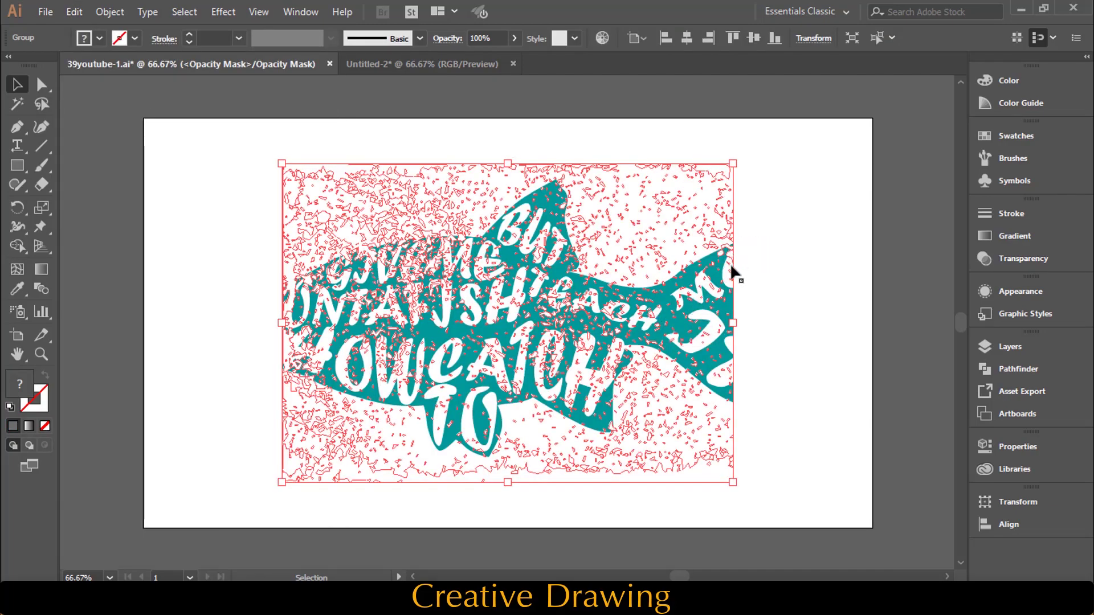
pyautogui.moveTo(665, 286); pyautogui.dragTo(719, 286)
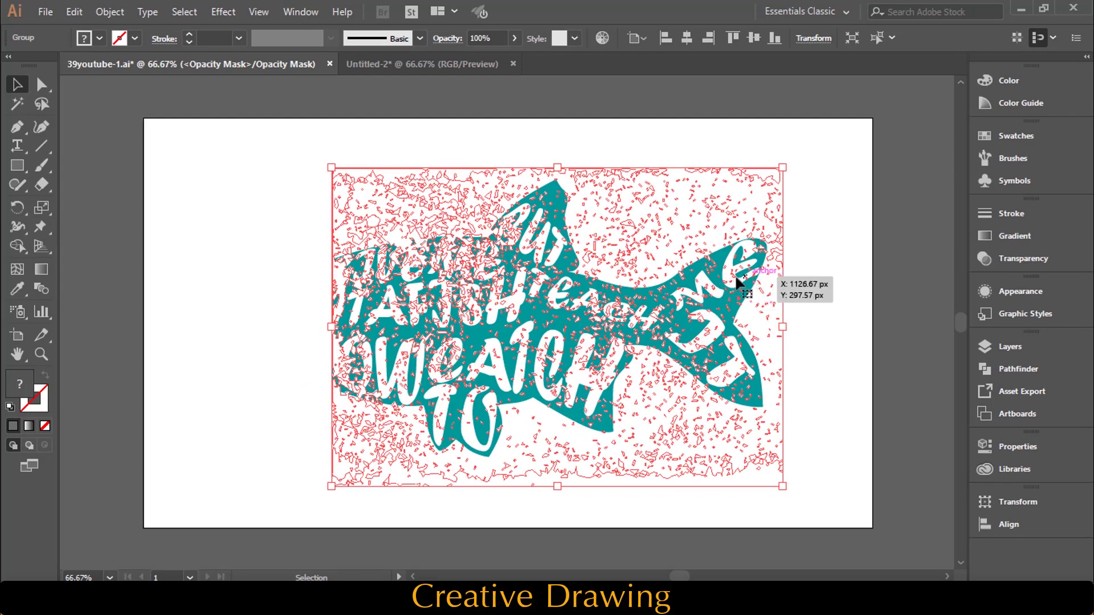
pyautogui.moveTo(769, 277); pyautogui.dragTo(781, 280)
pyautogui.click(820, 268)
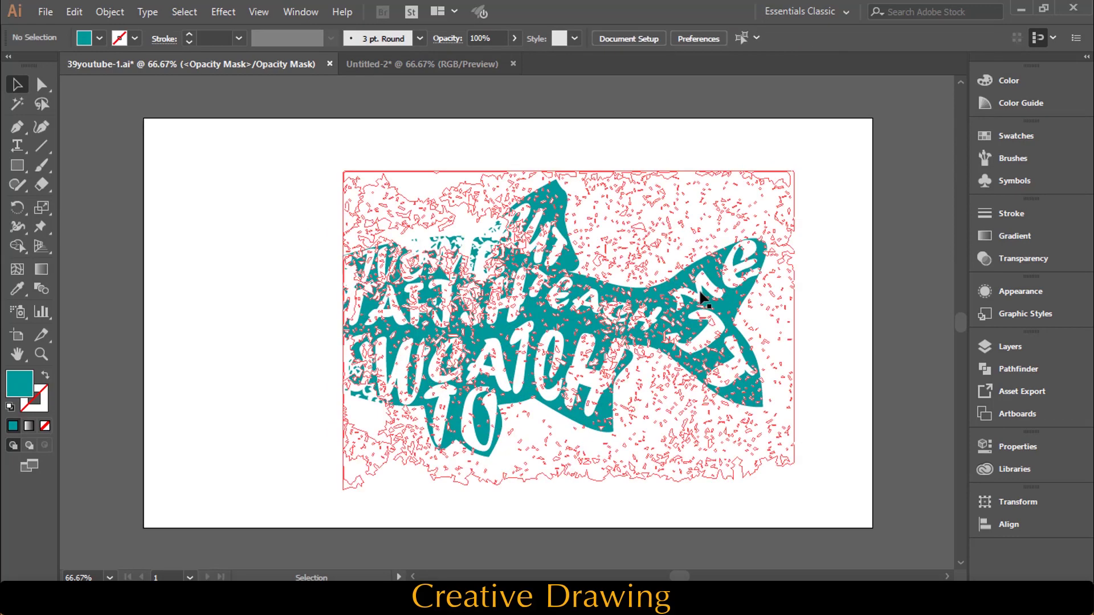
# - Alt-drag a second texture copy and position it over the fish's left side
pyautogui.moveTo(676, 288); pyautogui.dragTo(567, 391)
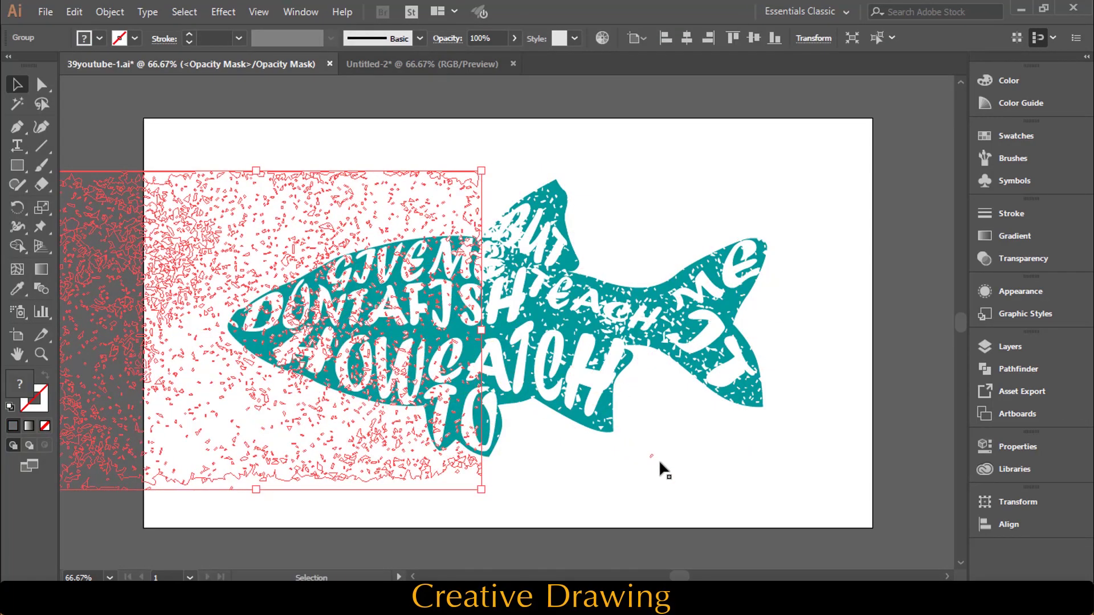
pyautogui.moveTo(665, 463); pyautogui.dragTo(665, 464)
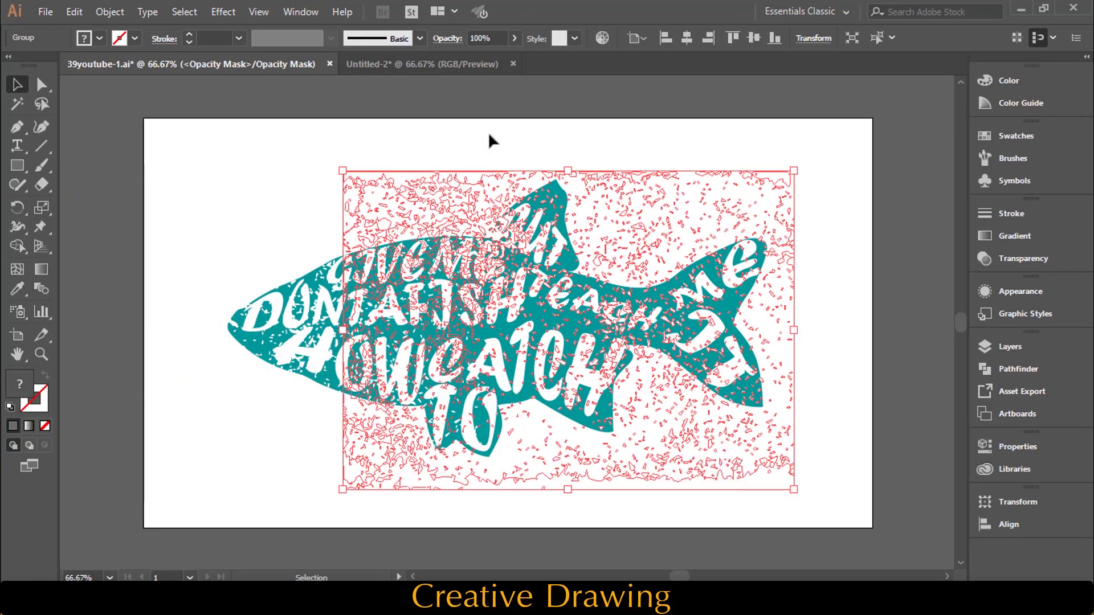
pyautogui.click(455, 165)
pyautogui.click(394, 194)
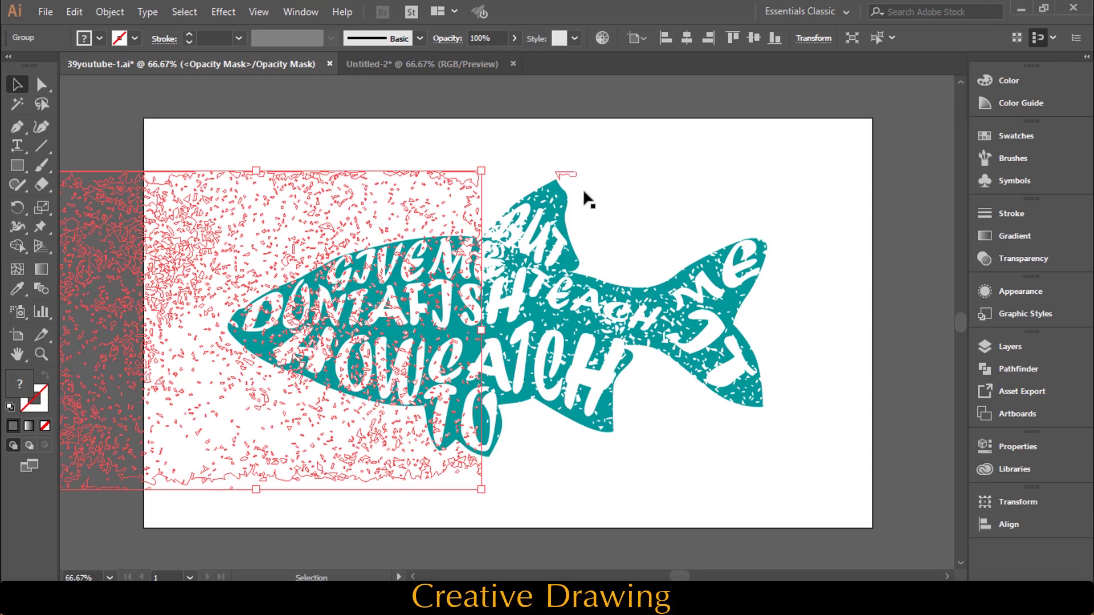
pyautogui.moveTo(583, 189); pyautogui.dragTo(590, 195)
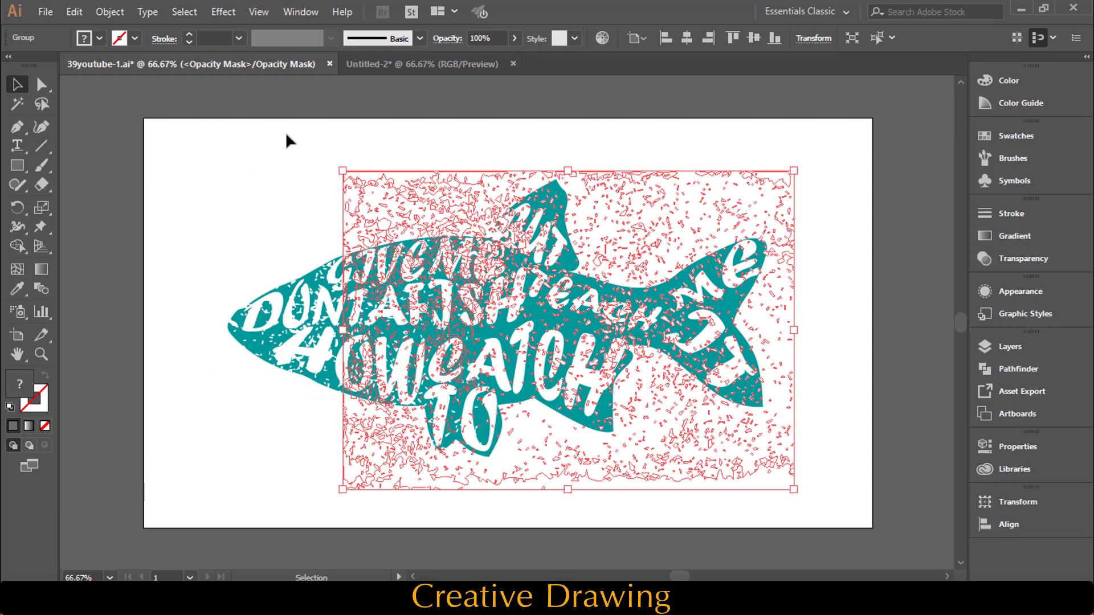
pyautogui.moveTo(287, 137); pyautogui.dragTo(336, 188)
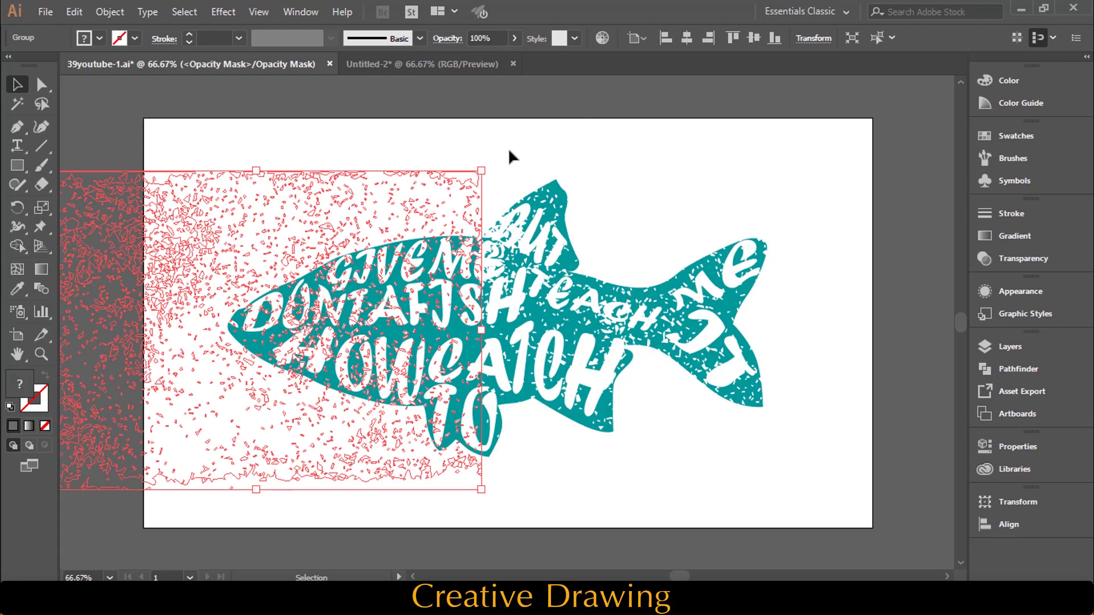
pyautogui.moveTo(428, 181)
pyautogui.mouseDown()
pyautogui.moveTo(391, 183)
pyautogui.moveTo(564, 178)
pyautogui.mouseUp()
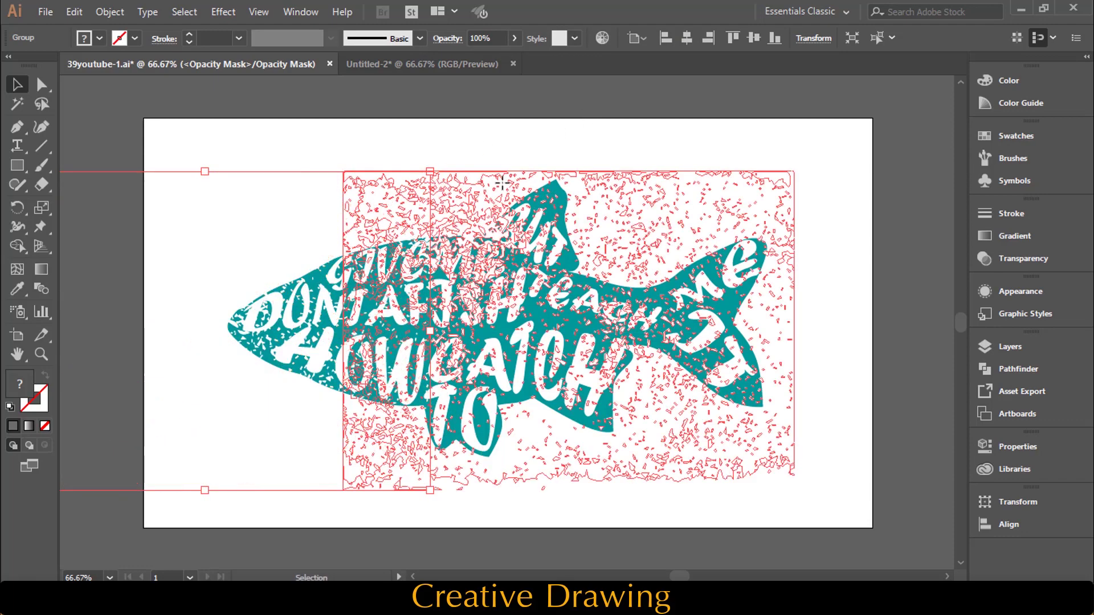
# - Move the left texture copy toward the artboard's left edge, undoing one bad move
pyautogui.click(372, 167)
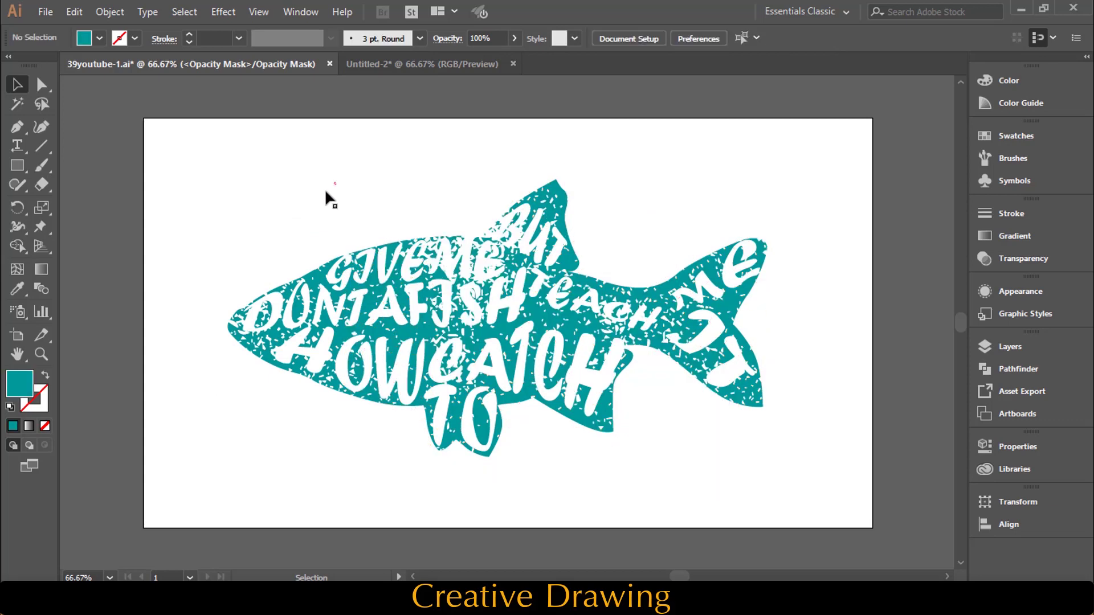
pyautogui.moveTo(324, 191); pyautogui.dragTo(266, 193)
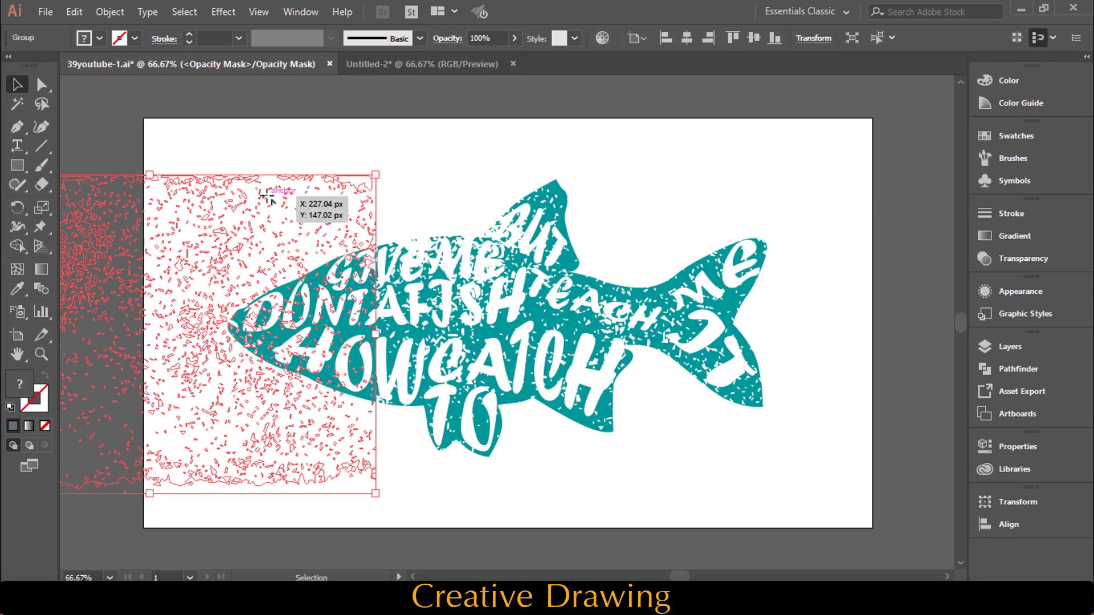
pyautogui.click(351, 143)
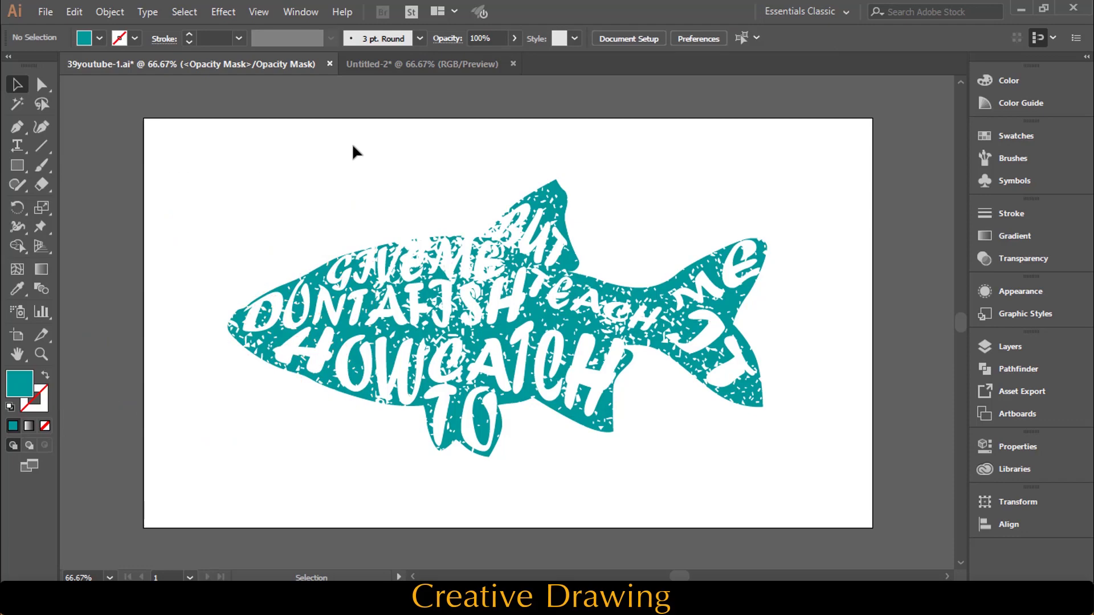
pyautogui.click(349, 260)
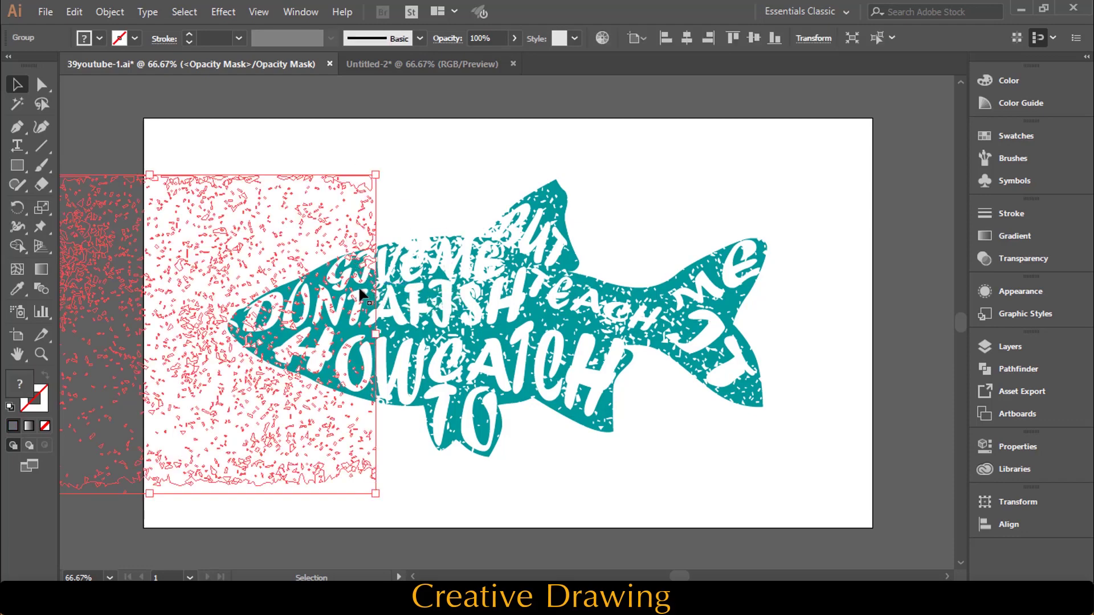
pyautogui.moveTo(360, 295); pyautogui.dragTo(399, 283)
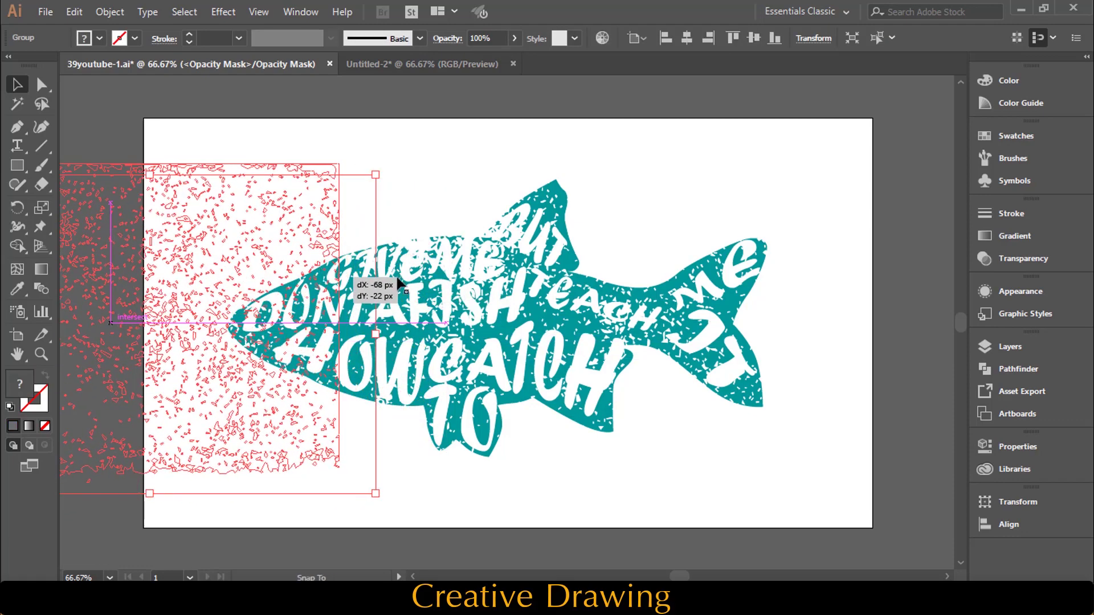
pyautogui.moveTo(531, 285); pyautogui.dragTo(532, 281)
pyautogui.hotkey('ctrl', 'z')
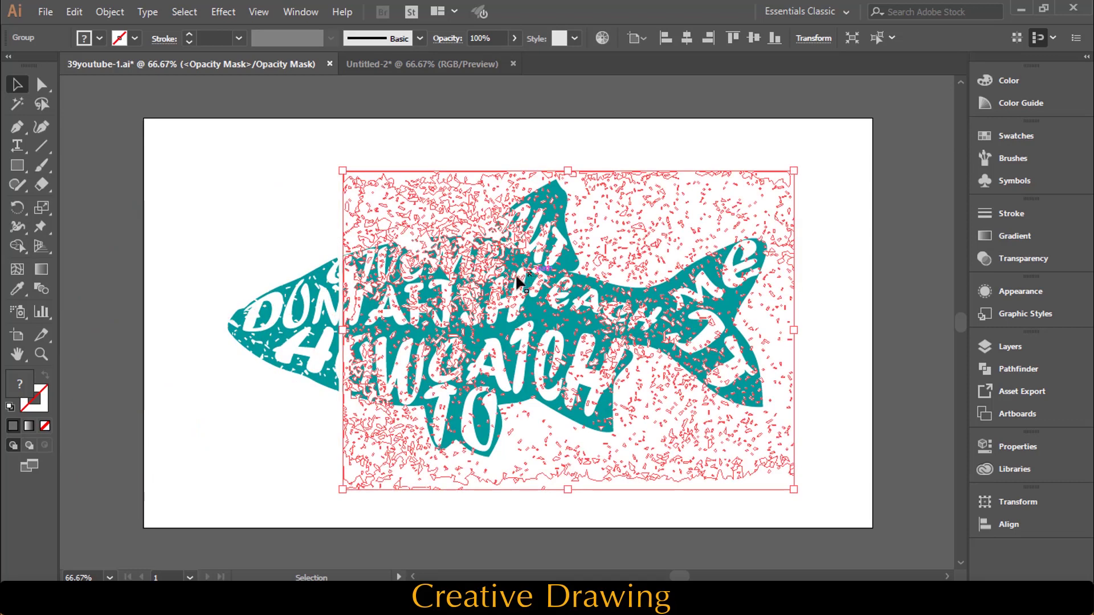
# - Rotate the texture copy and place it so the grunge covers the fish's head
pyautogui.click(300, 276)
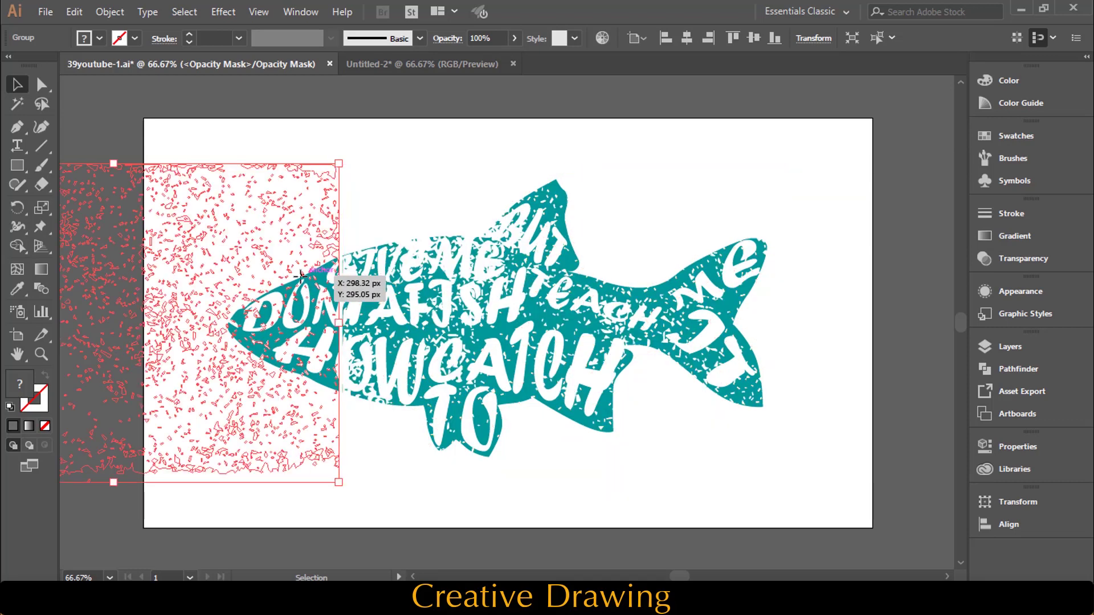
pyautogui.click(433, 151)
pyautogui.moveTo(418, 232); pyautogui.dragTo(396, 297)
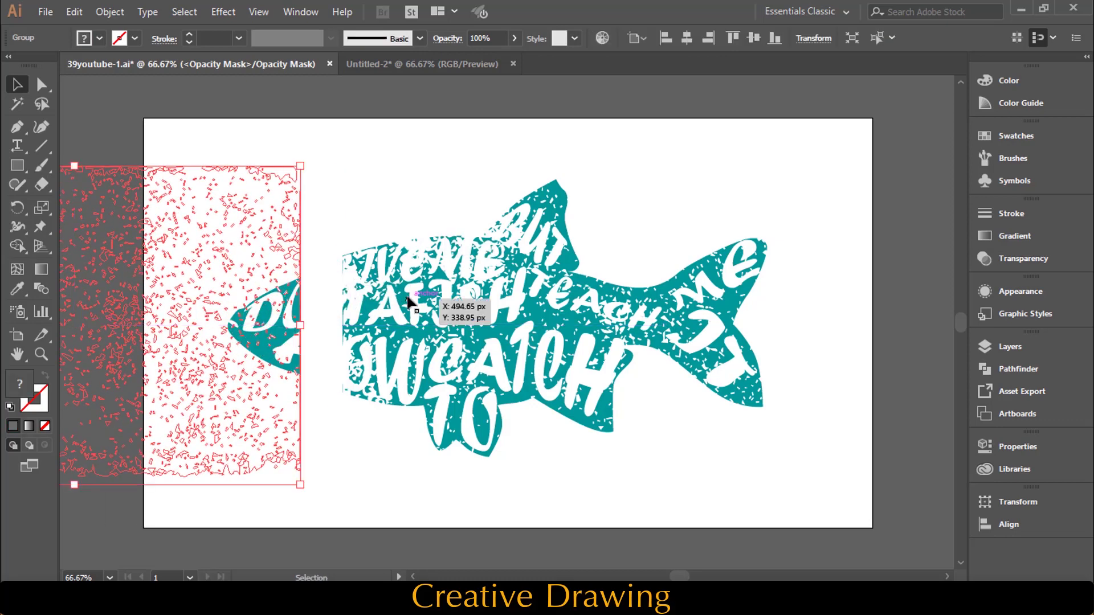
pyautogui.moveTo(280, 315); pyautogui.dragTo(323, 309)
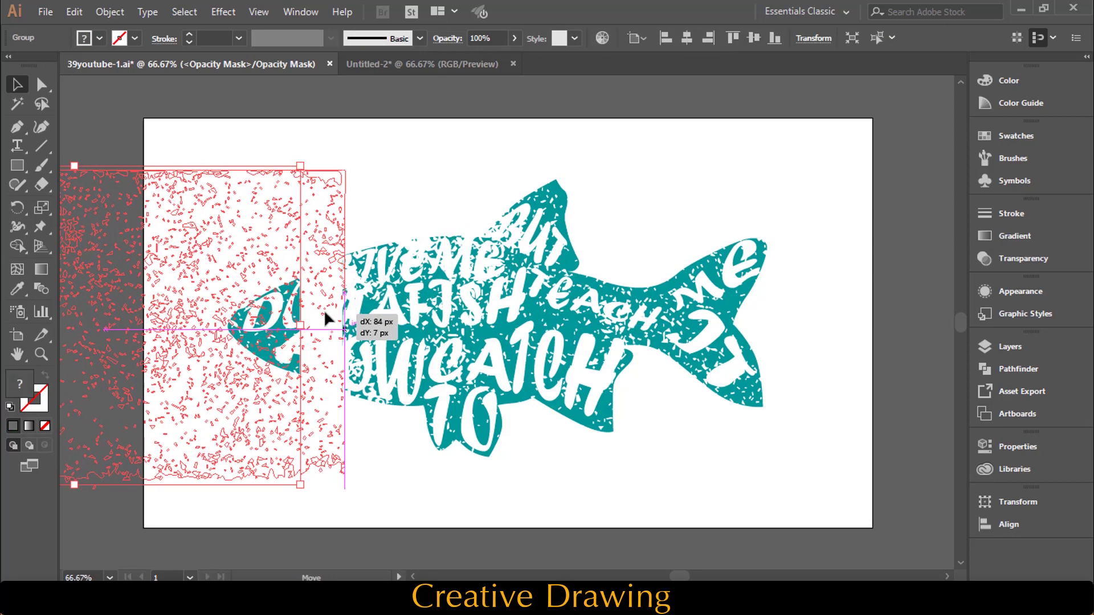
pyautogui.moveTo(347, 165); pyautogui.dragTo(423, 221)
pyautogui.moveTo(441, 366); pyautogui.dragTo(346, 446)
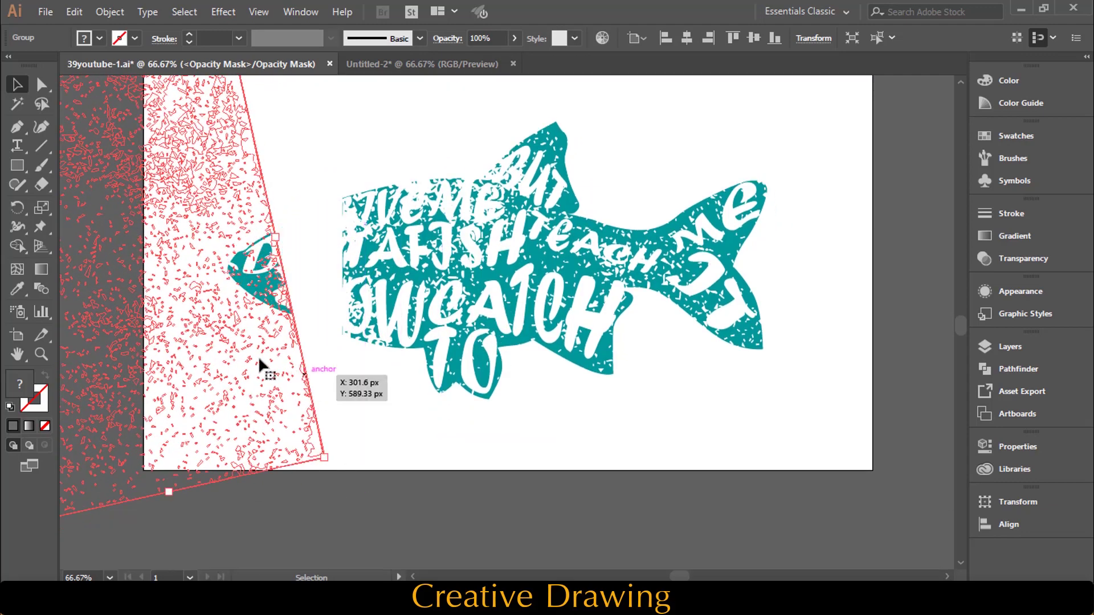
pyautogui.moveTo(259, 356); pyautogui.dragTo(384, 440)
# - Rotate the large grunge texture copy in the opacity mask to vary the distressing around the tail, then deselect
pyautogui.click(612, 444)
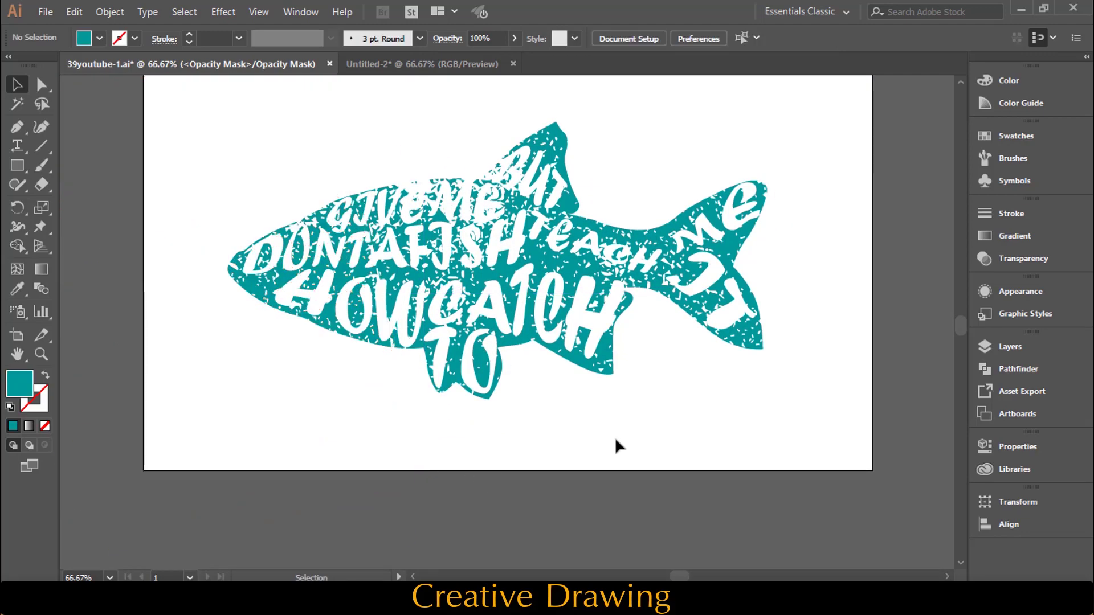
pyautogui.scroll(2, 615, 443)
pyautogui.scroll(1, 615, 443)
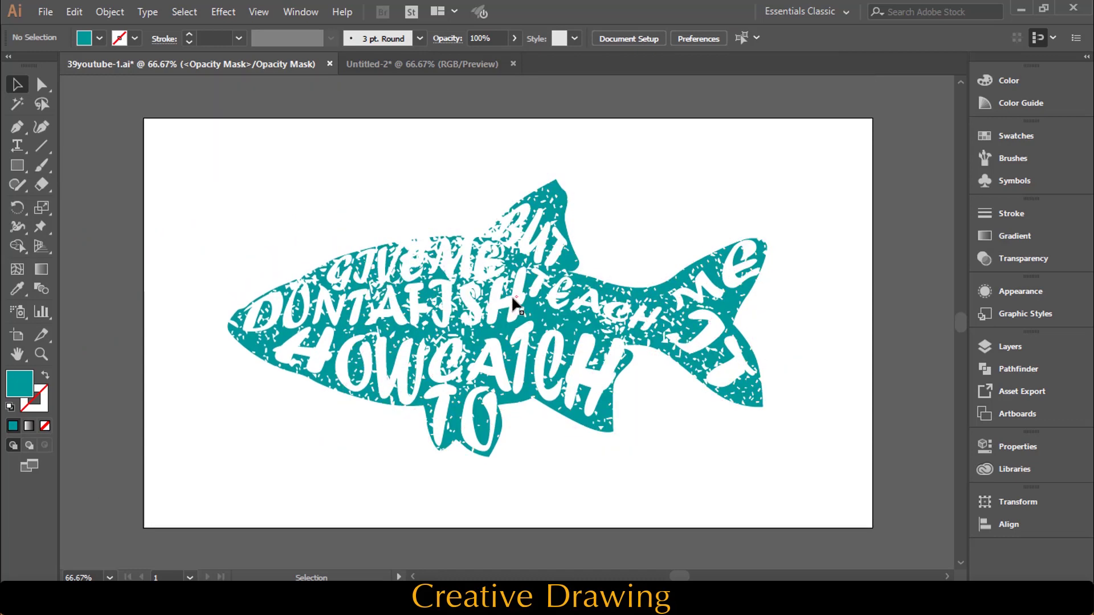
pyautogui.click(558, 246)
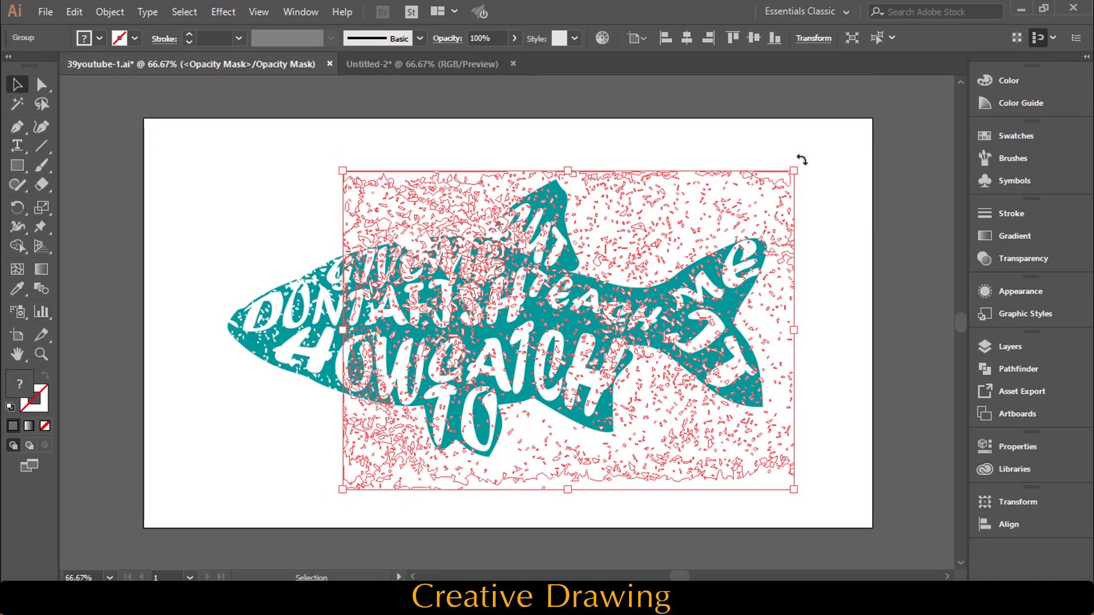
pyautogui.moveTo(802, 160); pyautogui.dragTo(394, 436)
pyautogui.click(842, 410)
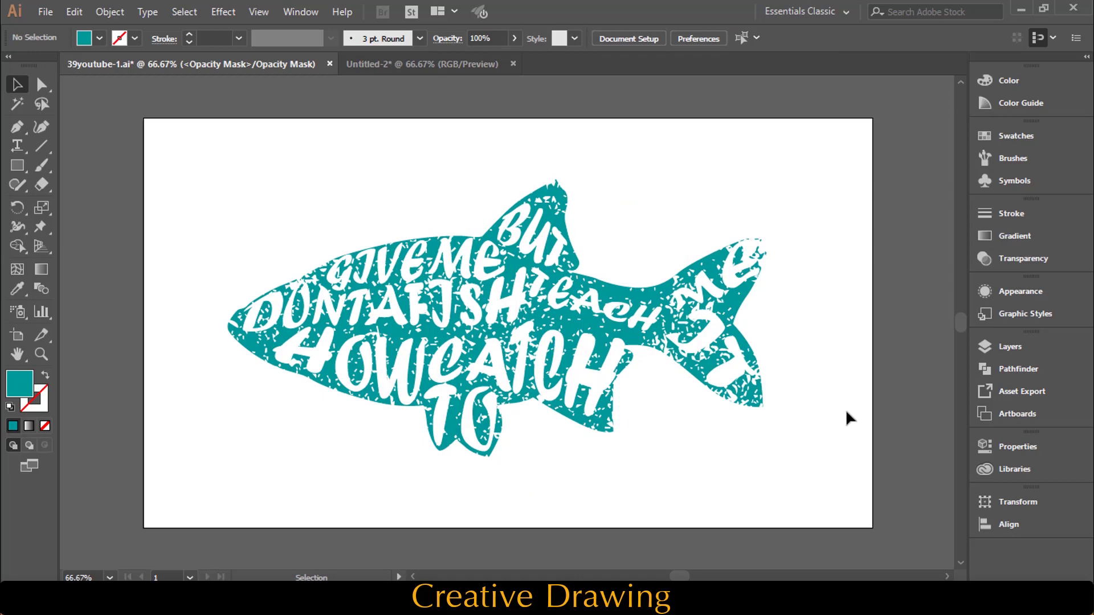
pyautogui.click(784, 285)
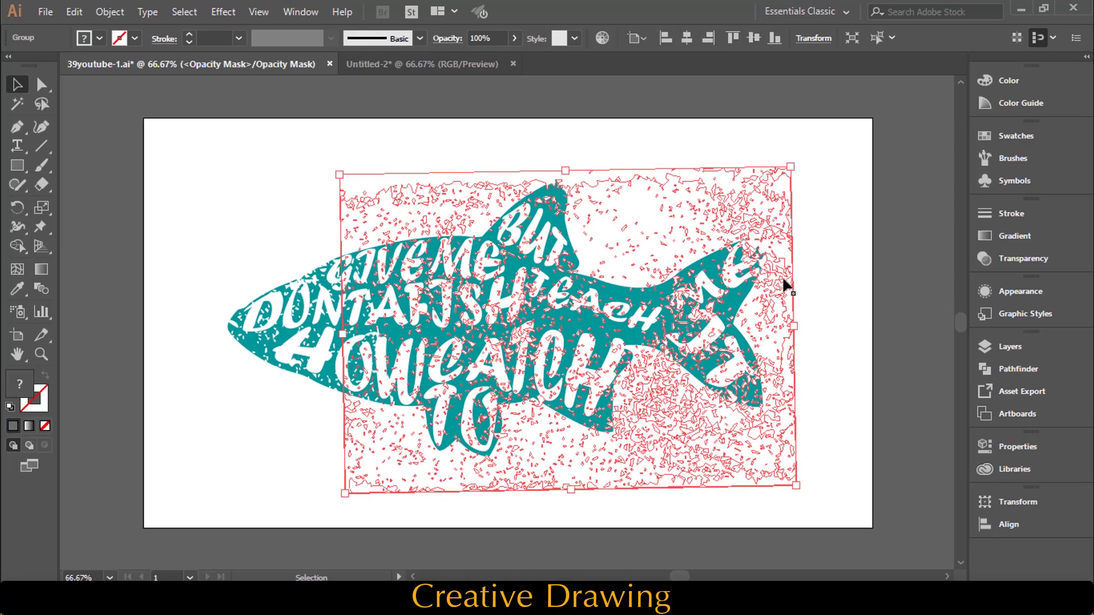
pyautogui.click(857, 274)
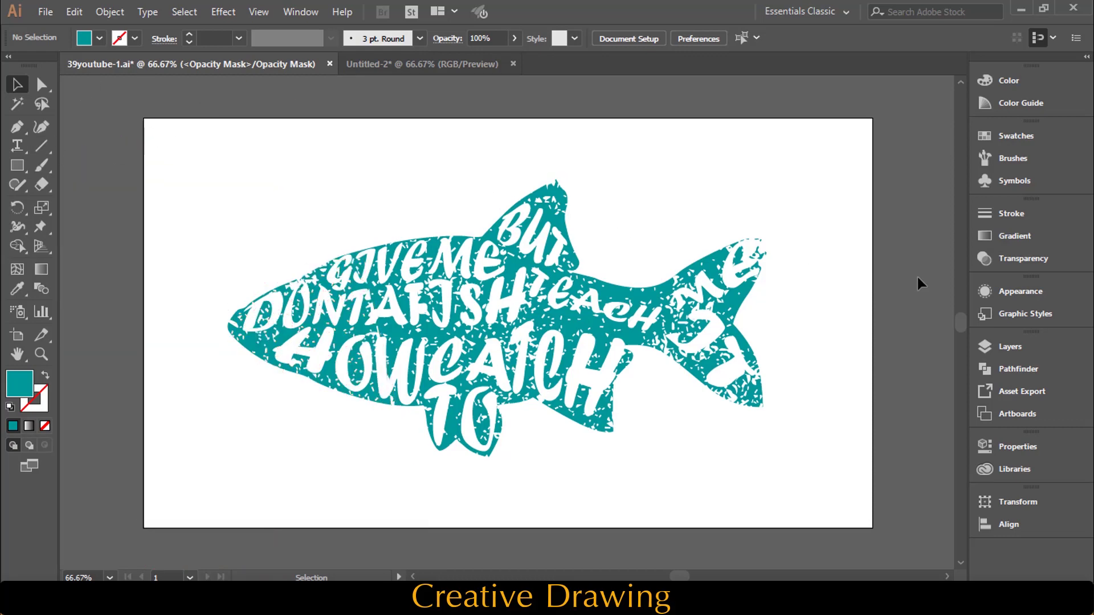
# - Exit the fish's opacity mask editing in the Transparency panel, deselect, then reselect the fish group to check it
pyautogui.click(1014, 259)
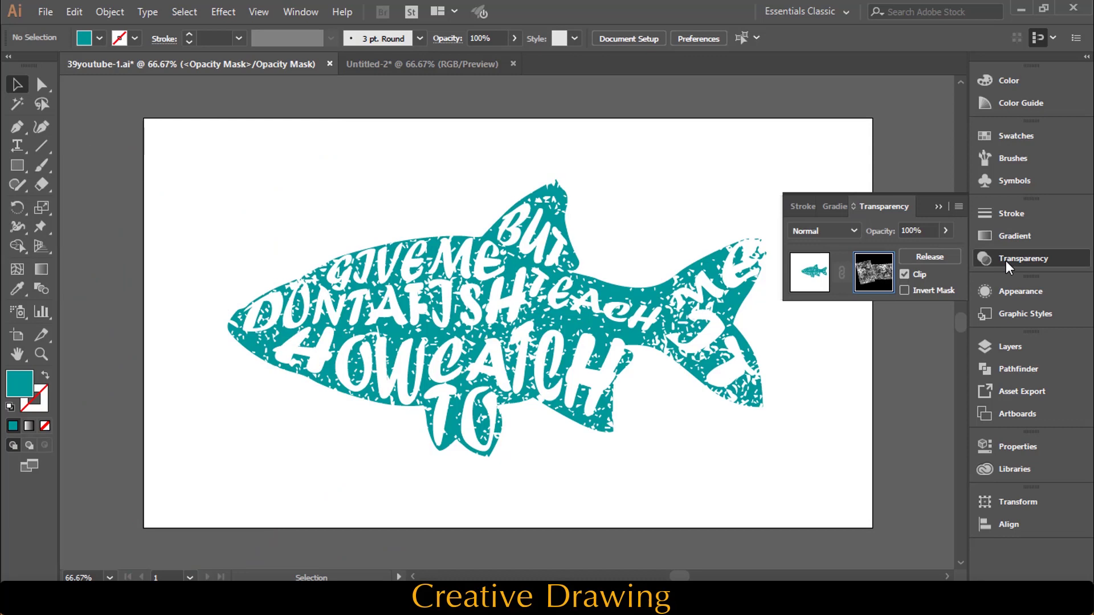
pyautogui.click(812, 274)
pyautogui.click(913, 180)
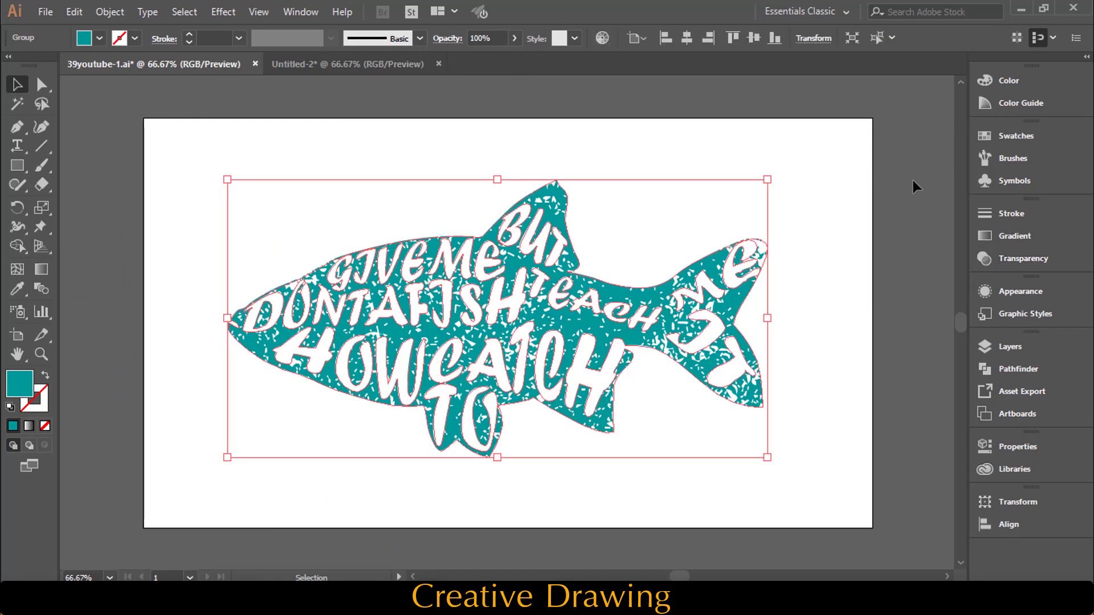
pyautogui.click(616, 314)
pyautogui.click(864, 270)
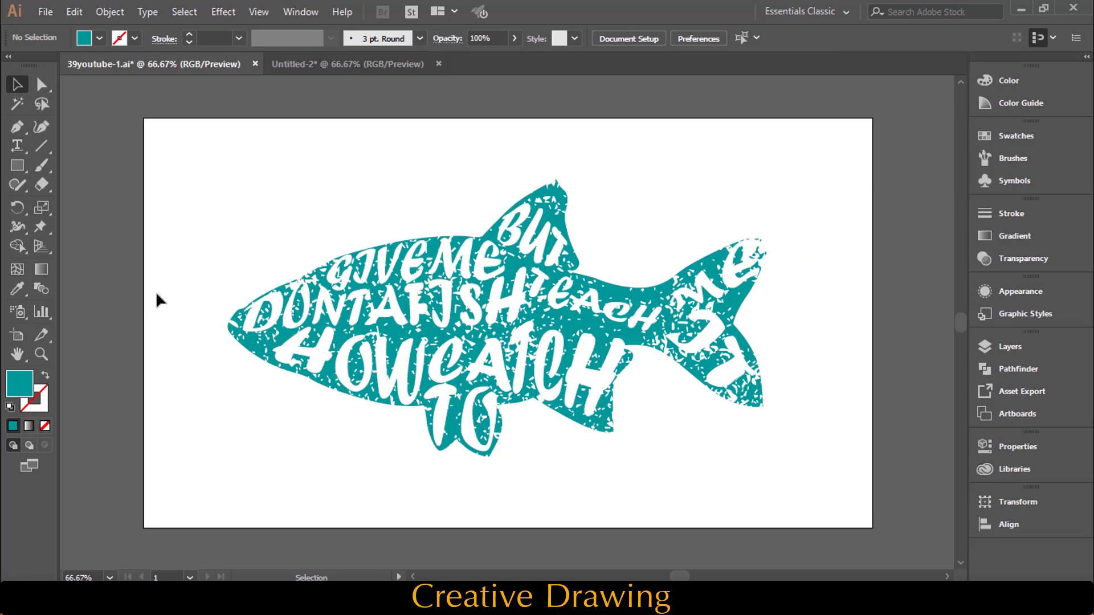
# - Set the fill colour to pale cream F7E7B7, with the hue around yellow-orange
pyautogui.doubleClick(22, 392)
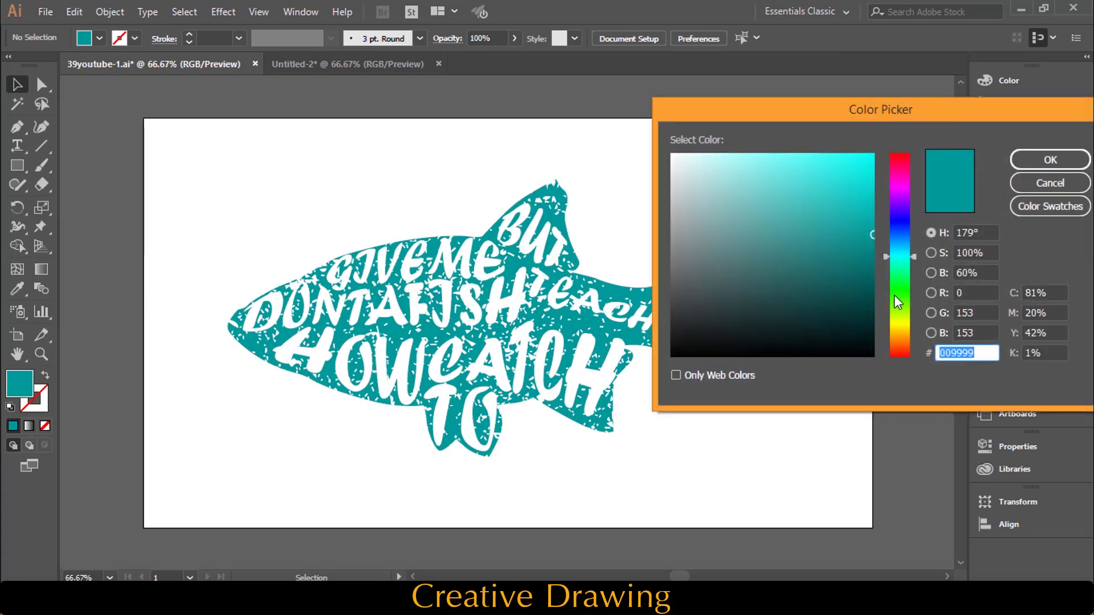
pyautogui.write('171901')
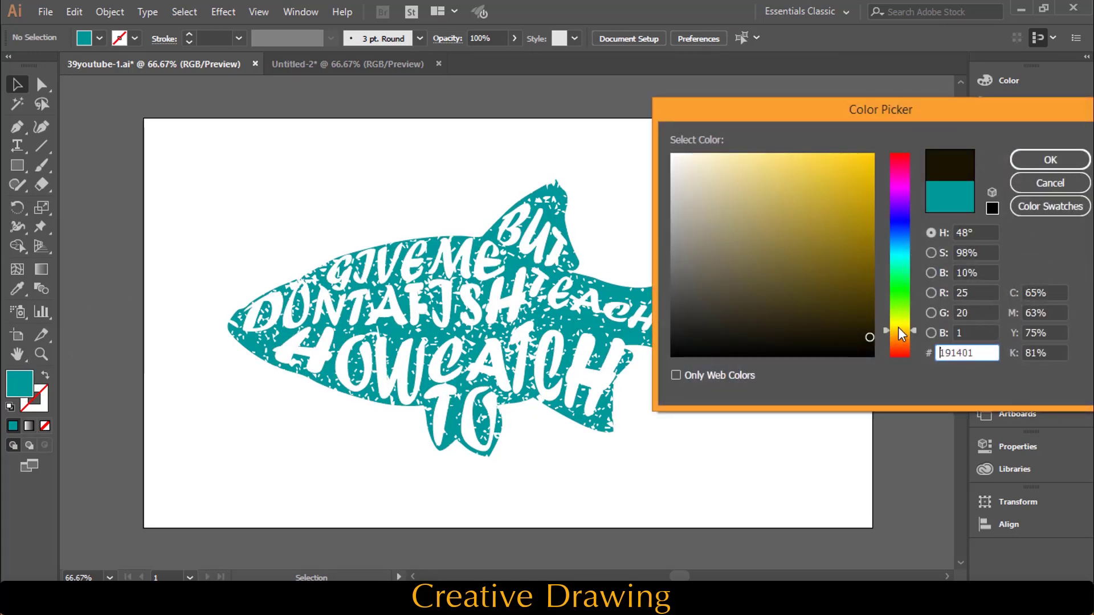
pyautogui.moveTo(899, 323); pyautogui.dragTo(902, 332)
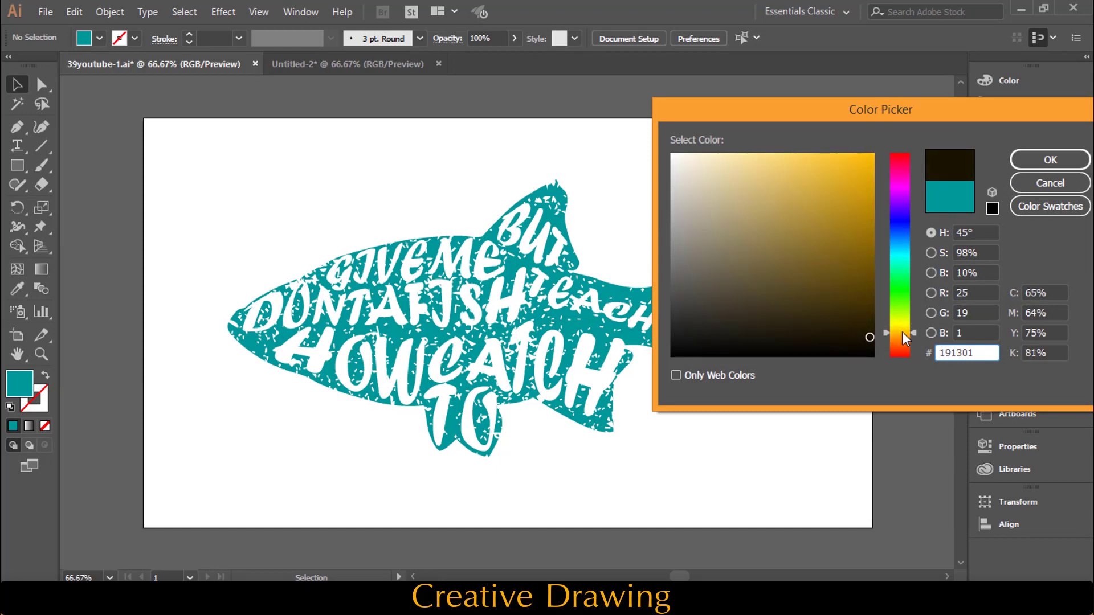
pyautogui.moveTo(728, 156); pyautogui.dragTo(724, 158)
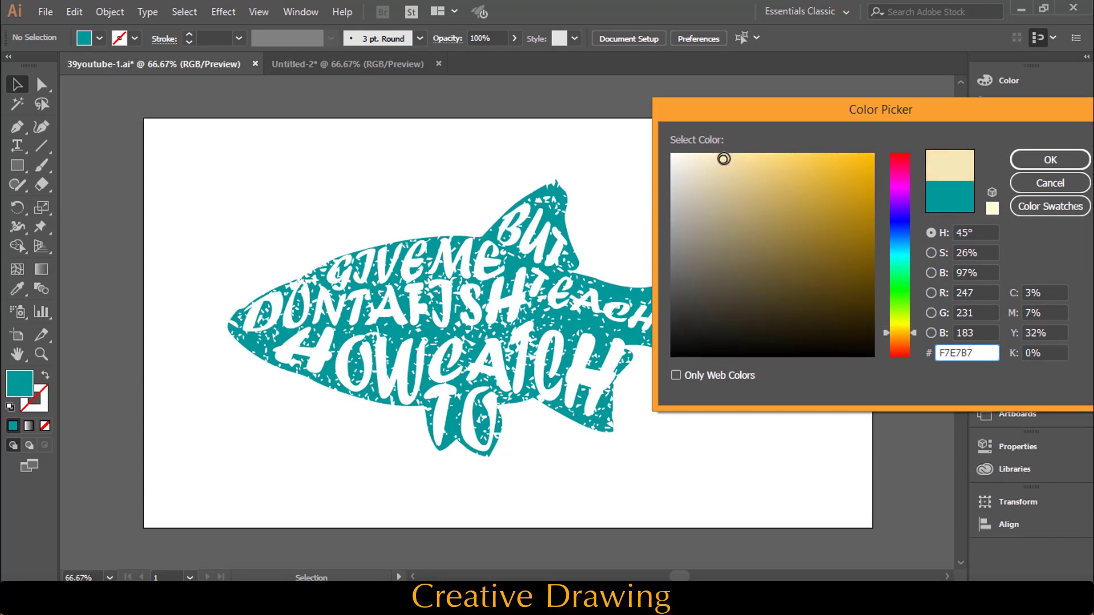
pyautogui.click(1038, 160)
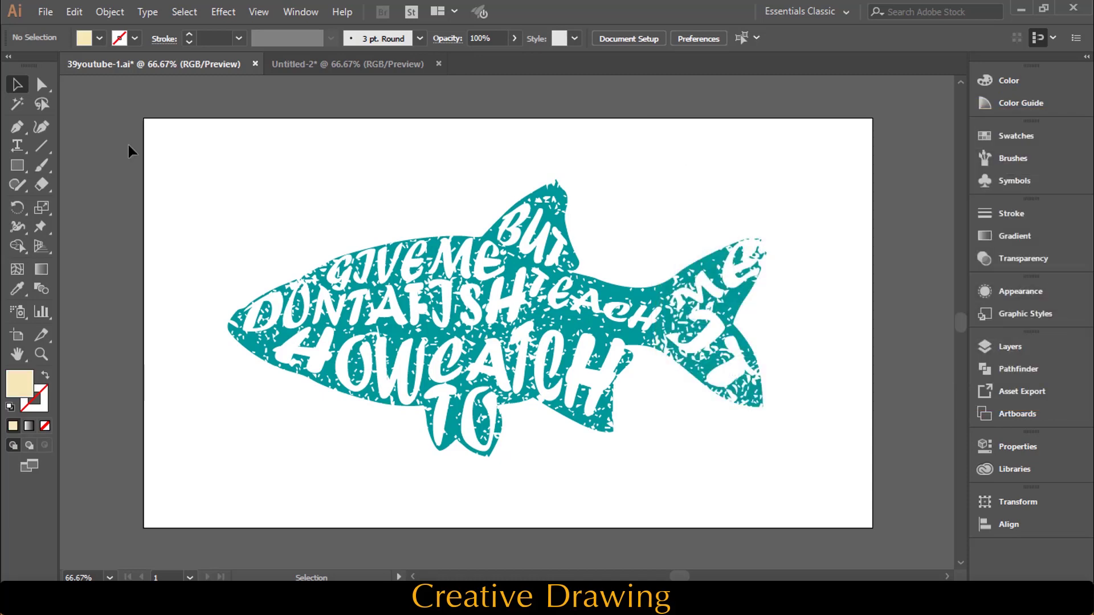
# - Draw a cream 1366 × 768 rectangle over the whole artboard and send it behind the fish
pyautogui.click(22, 164)
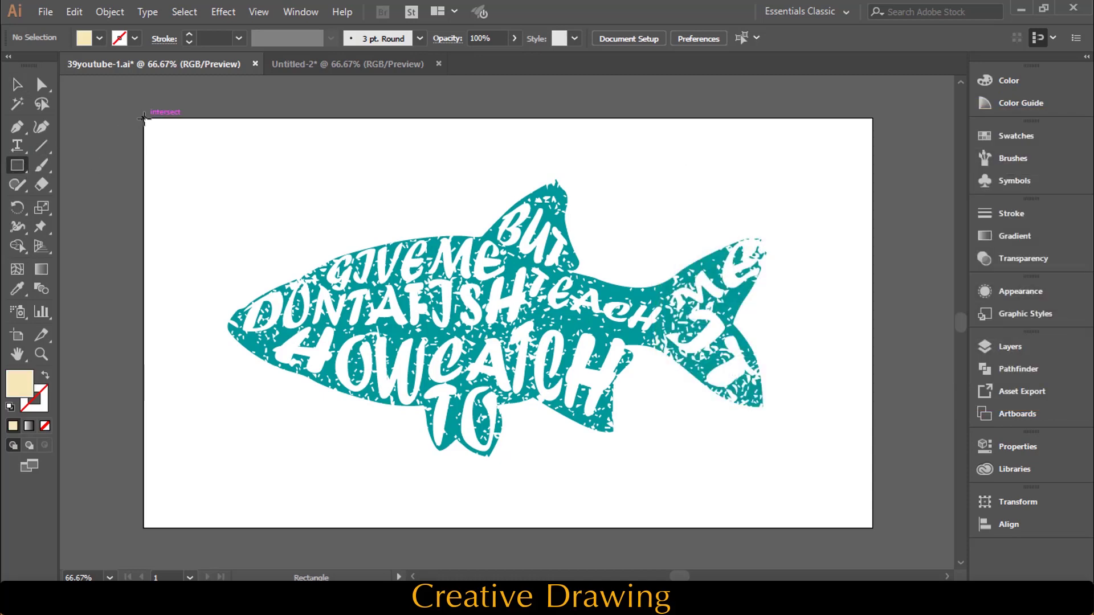
pyautogui.moveTo(143, 118); pyautogui.dragTo(849, 522)
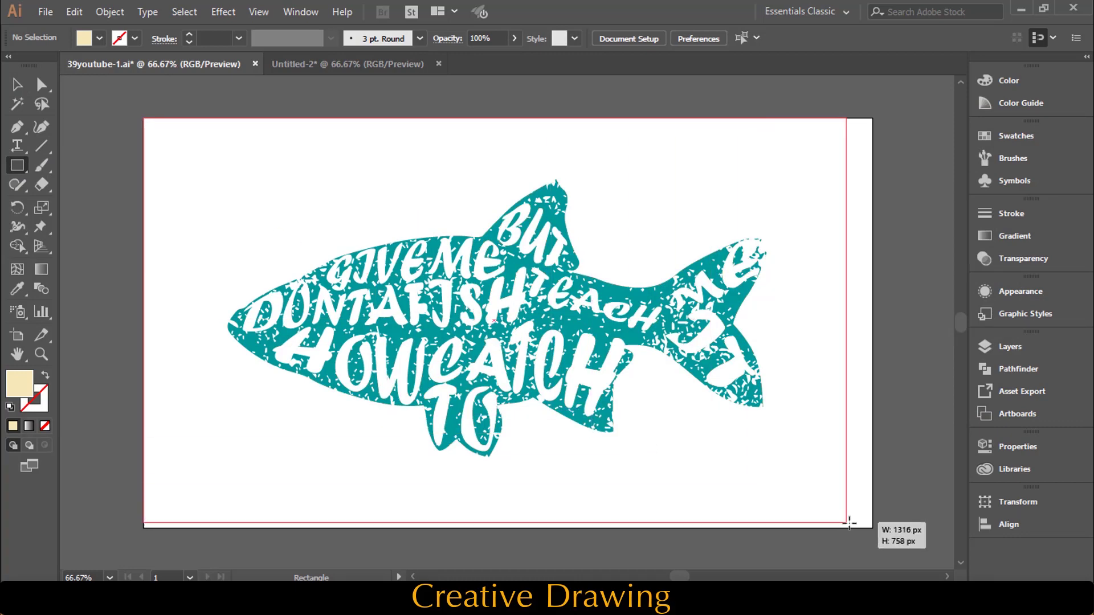
pyautogui.moveTo(848, 523); pyautogui.dragTo(873, 528)
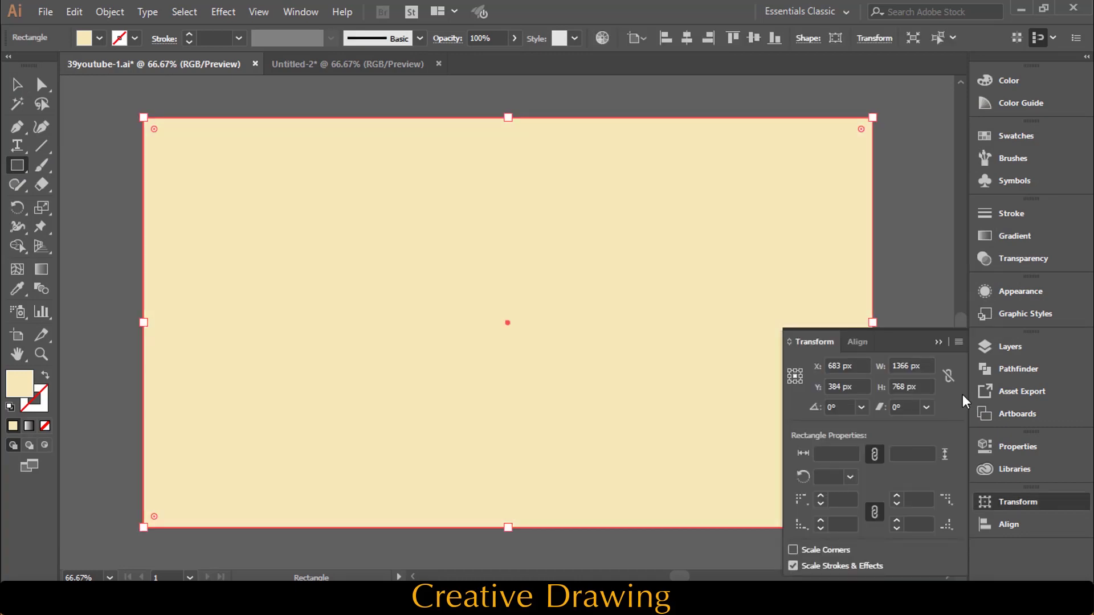
pyautogui.click(939, 342)
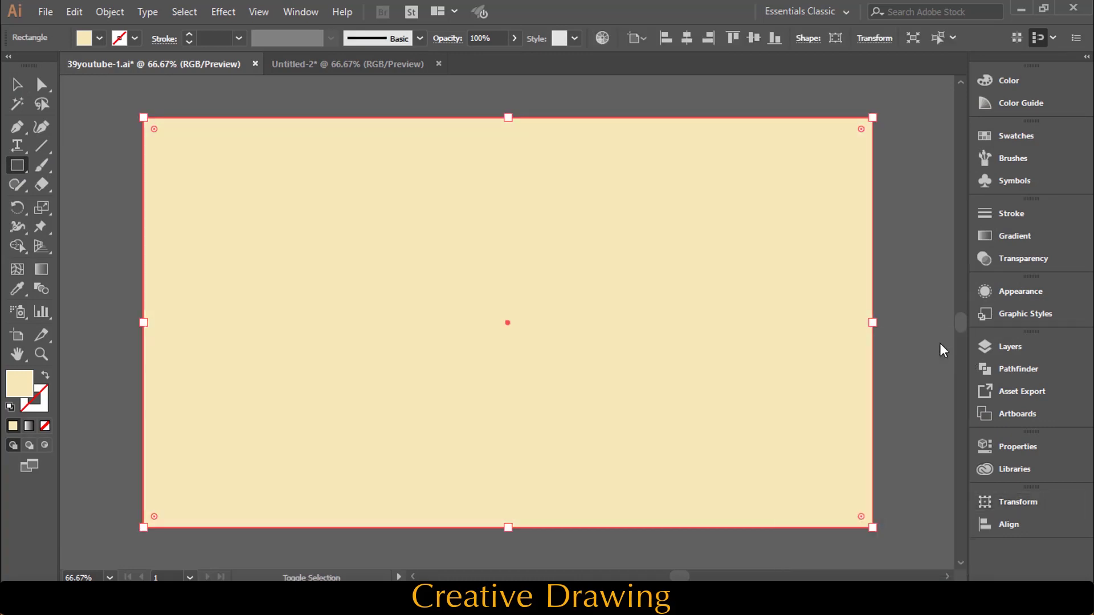
pyautogui.hotkey('ctrl', 'shift', '[')
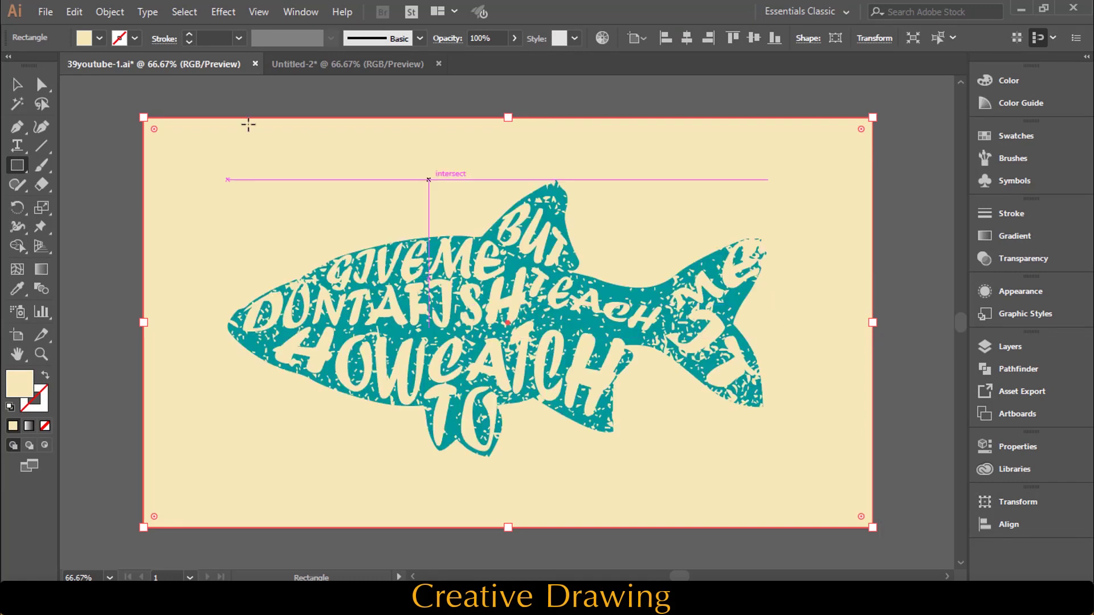
pyautogui.click(17, 84)
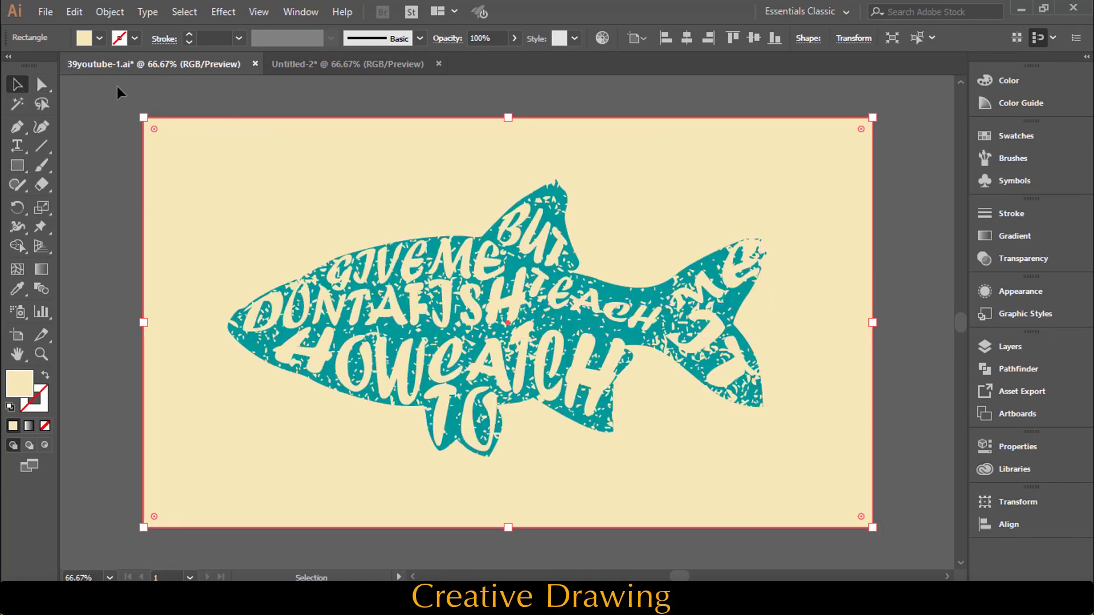
pyautogui.click(179, 91)
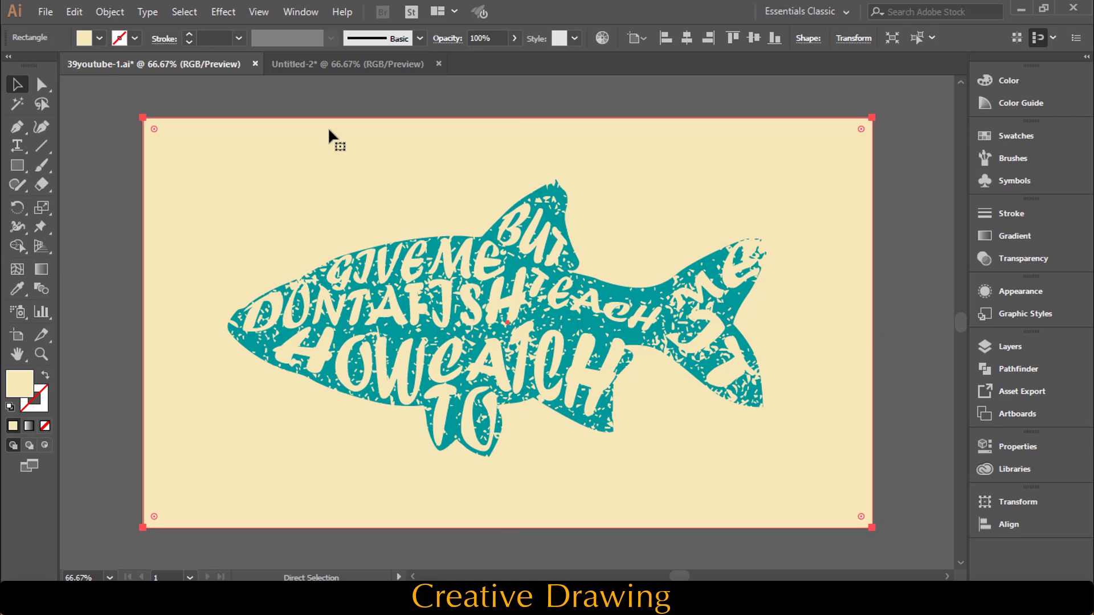
pyautogui.hotkey('ctrl', 'shift', 'a')
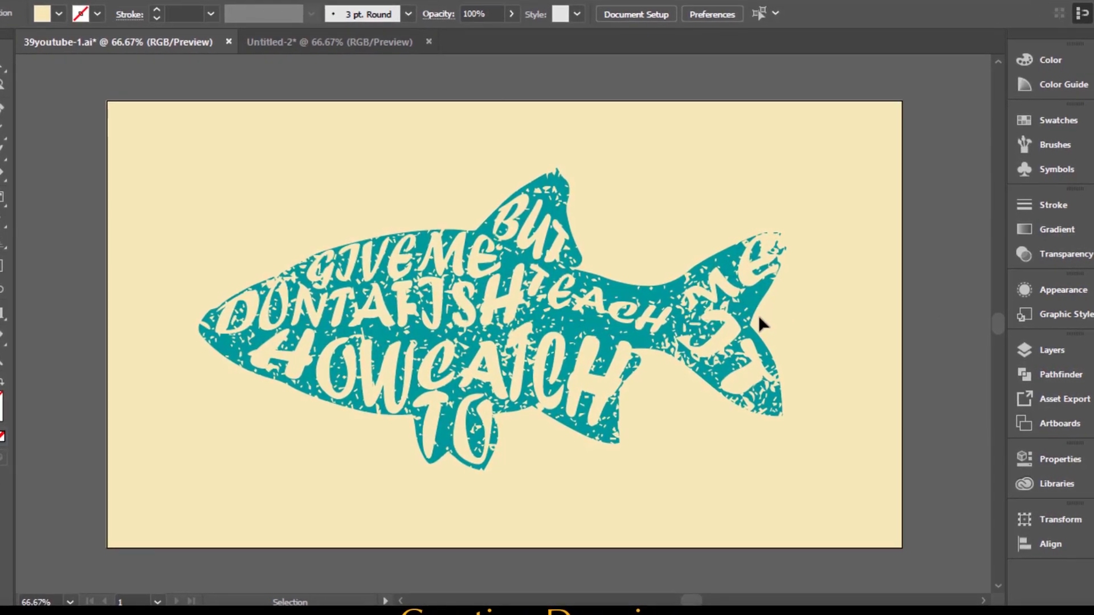
pyautogui.click(741, 318)
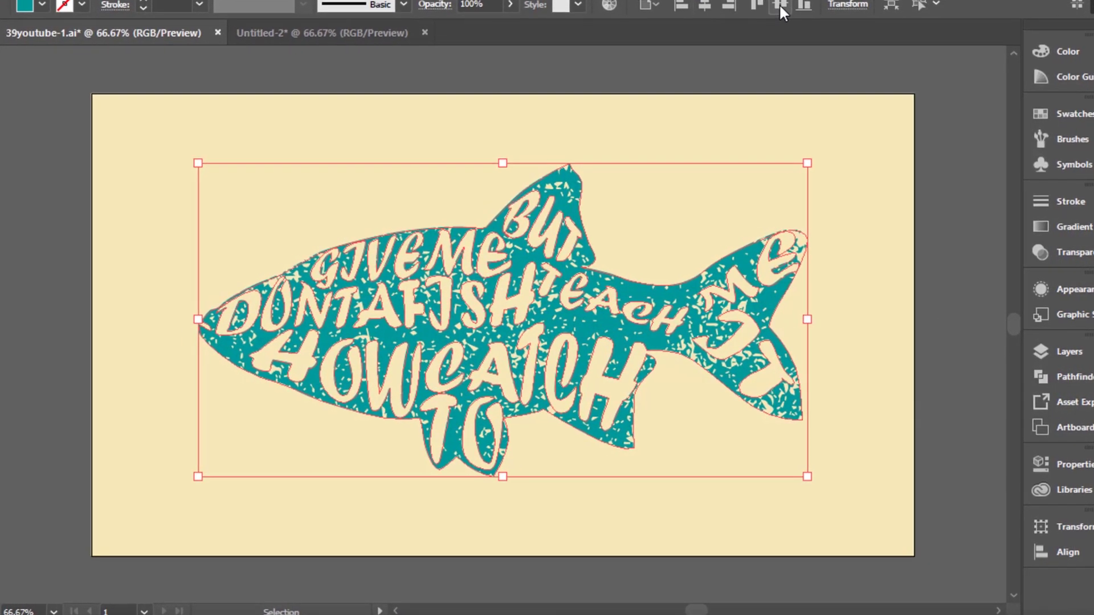
pyautogui.click(904, 142)
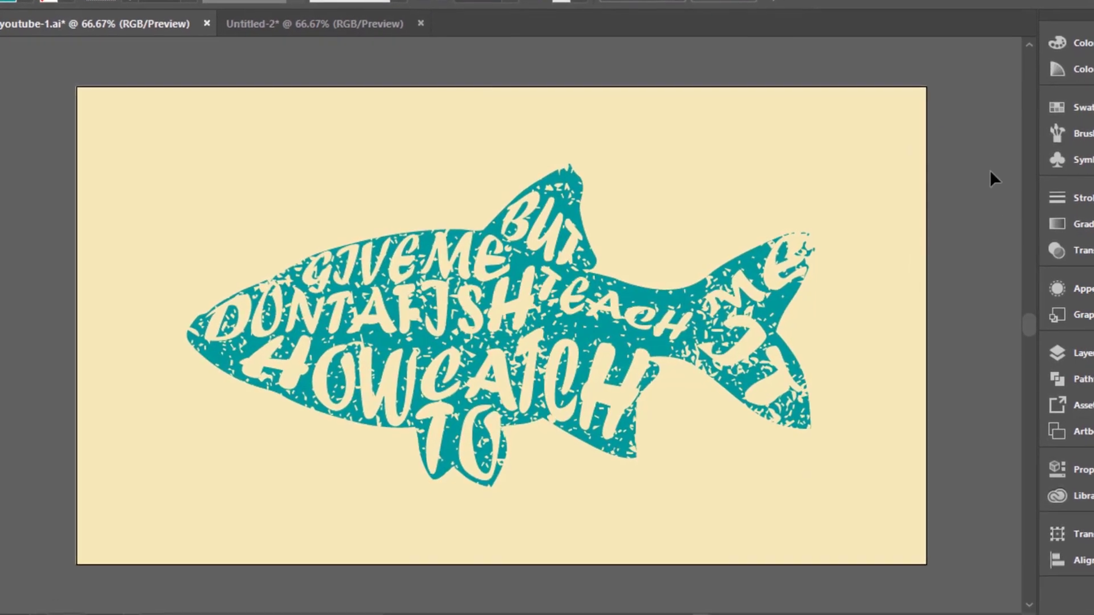